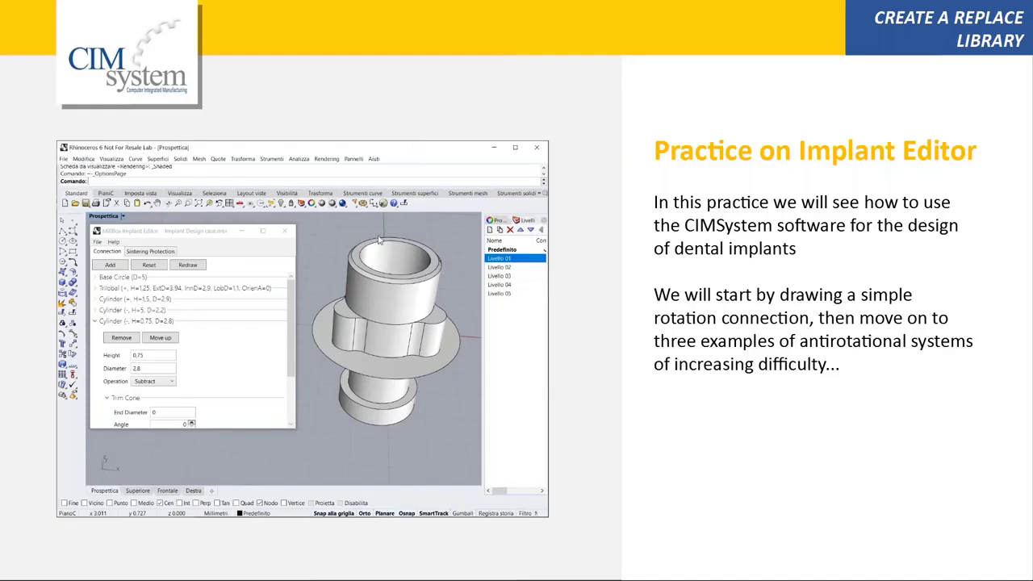
# Exit the slideshow, switch to Rhinoceros and launch the MillBoxImplantEditor command
pyautogui.press('Escape')
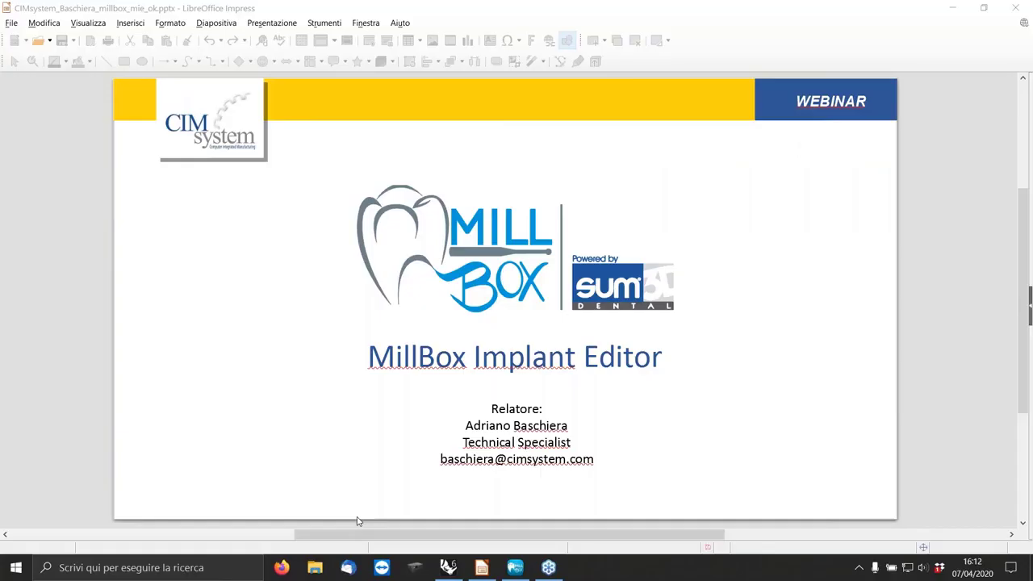
pyautogui.click(450, 567)
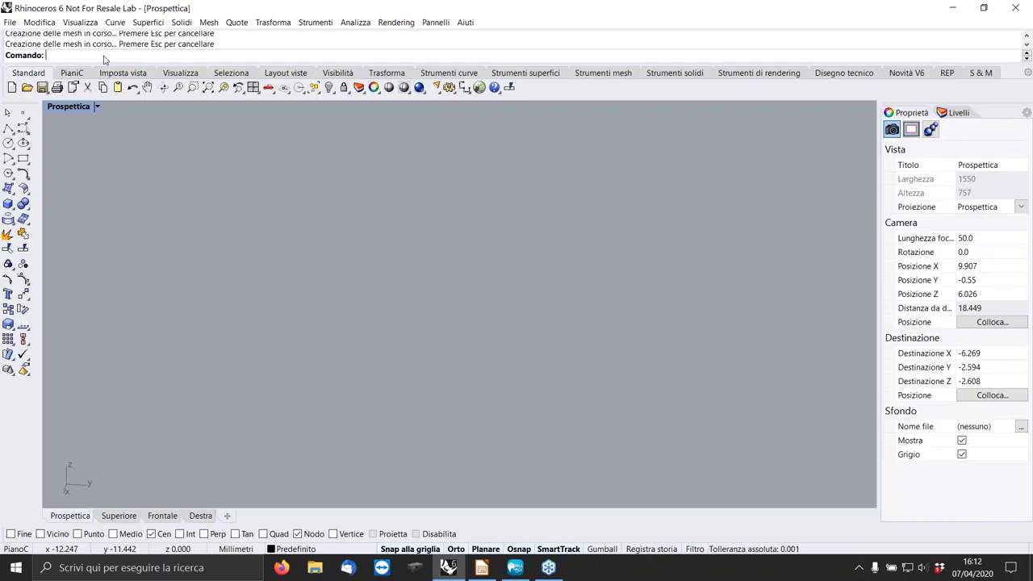
pyautogui.write('Mi')
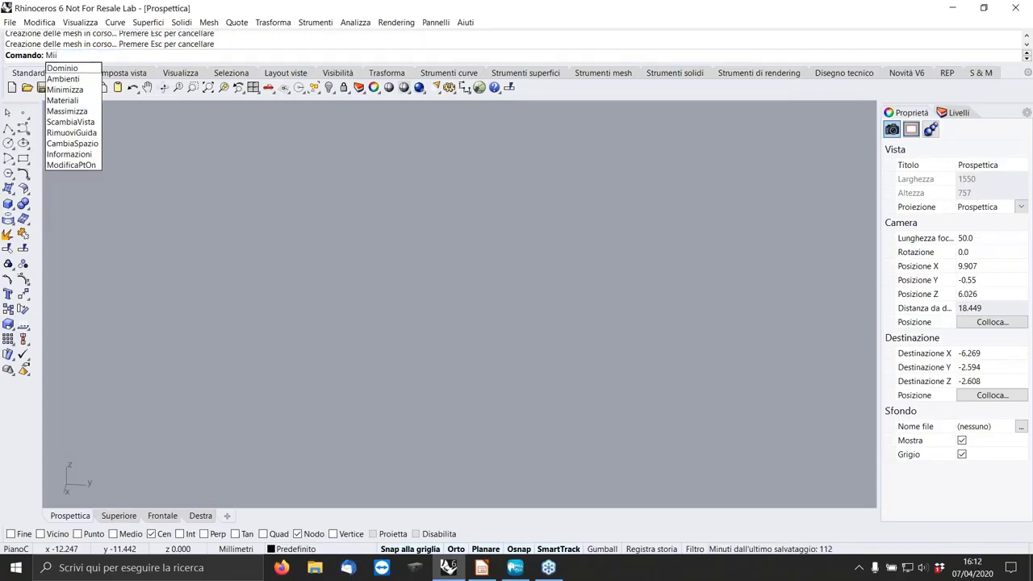
pyautogui.write('llBoxImplantEditor')
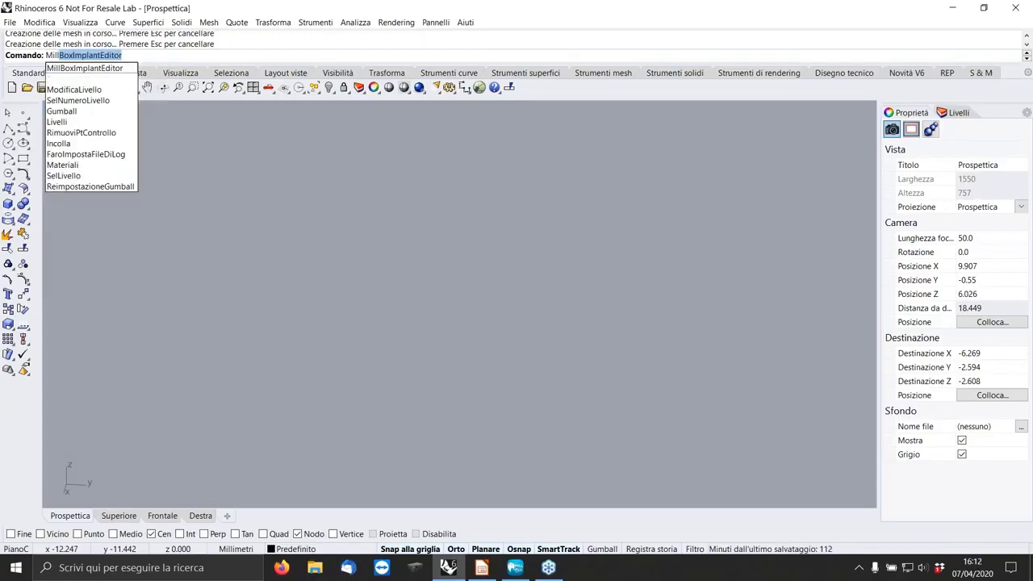
pyautogui.click(104, 58)
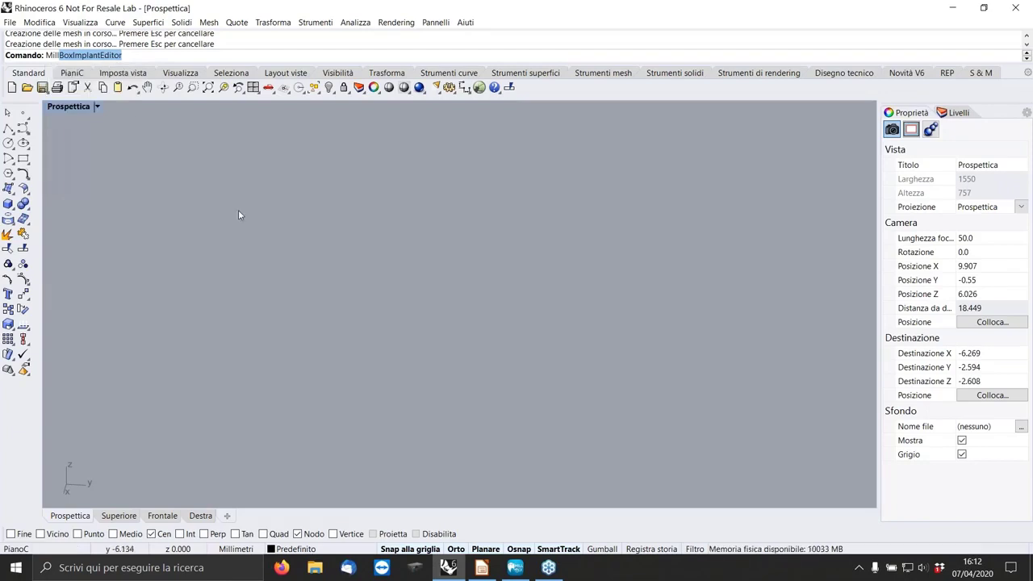
pyautogui.press('Return')
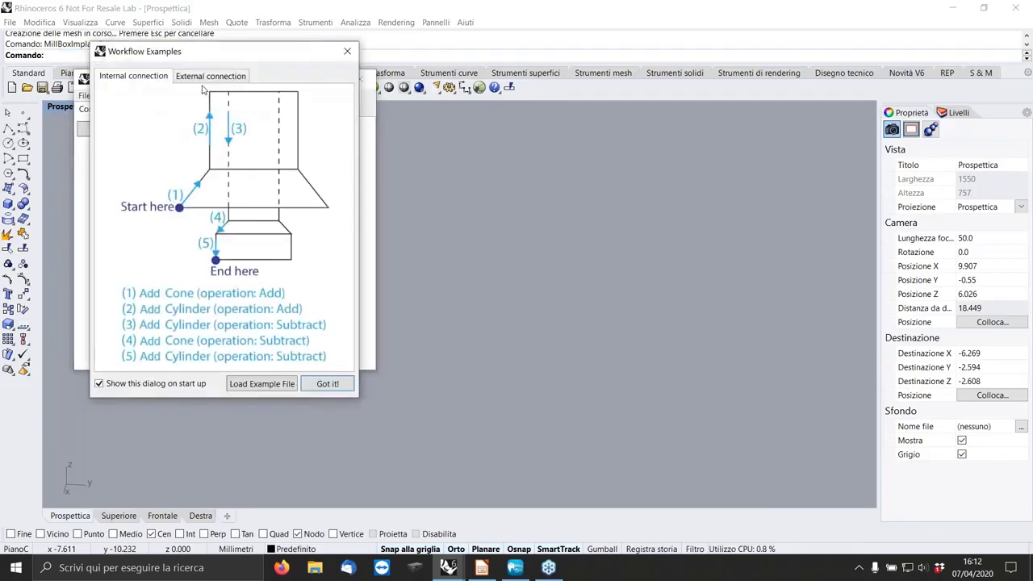
# Review the internal and external connection workflow examples, then dismiss them
pyautogui.moveTo(215, 58); pyautogui.dragTo(537, 123)
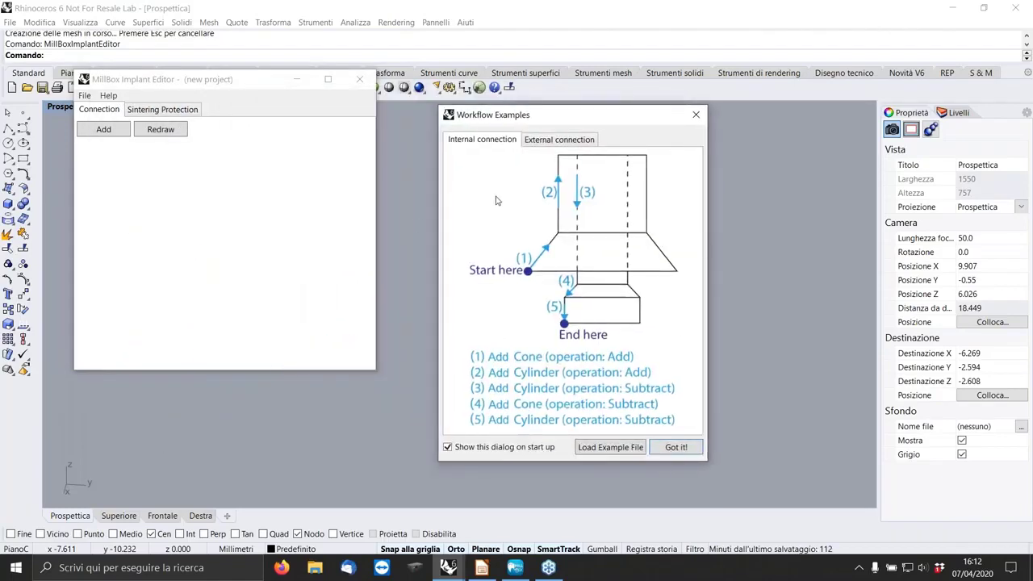
pyautogui.click(559, 141)
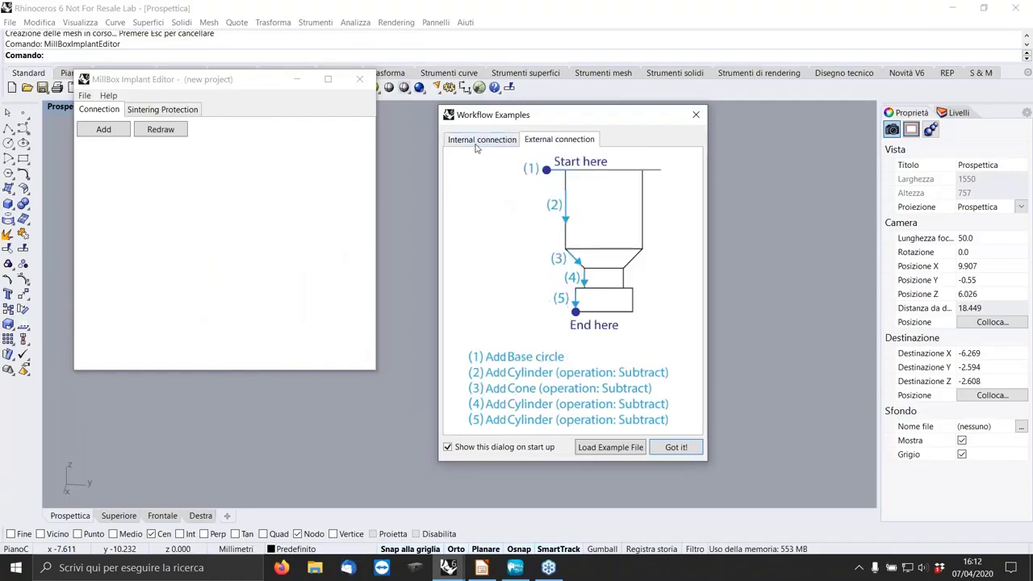
pyautogui.click(477, 143)
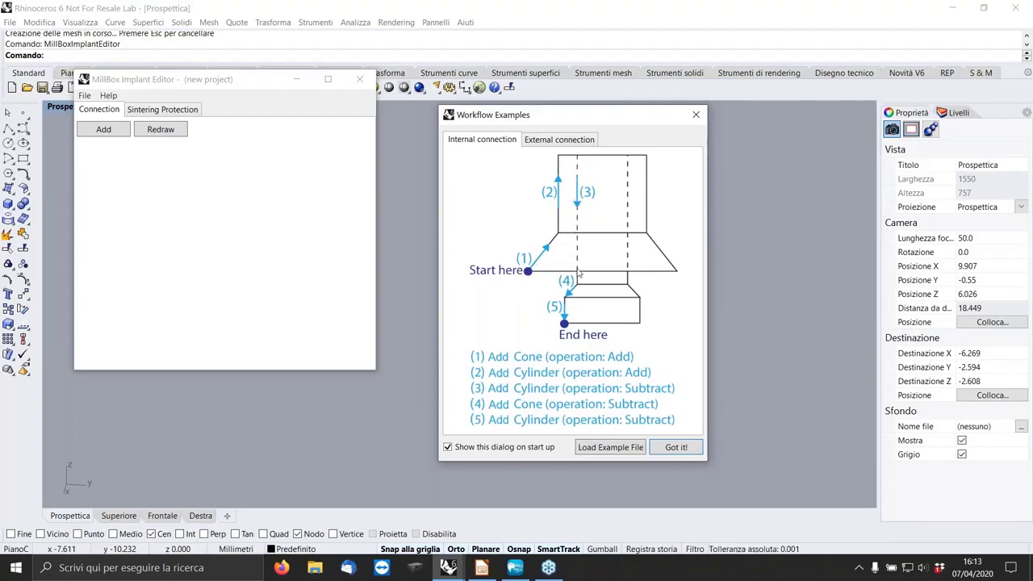
pyautogui.click(551, 142)
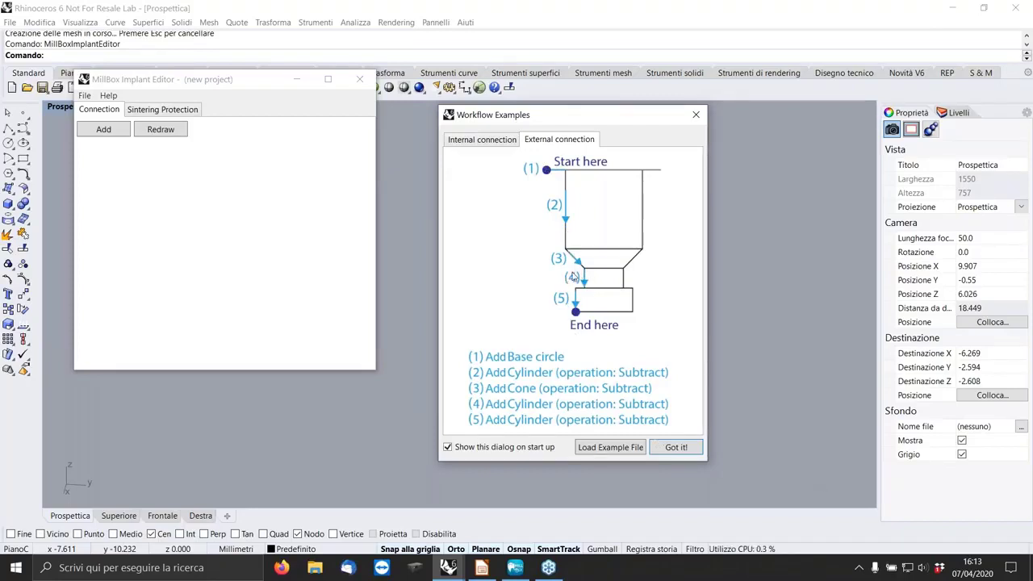
pyautogui.click(677, 448)
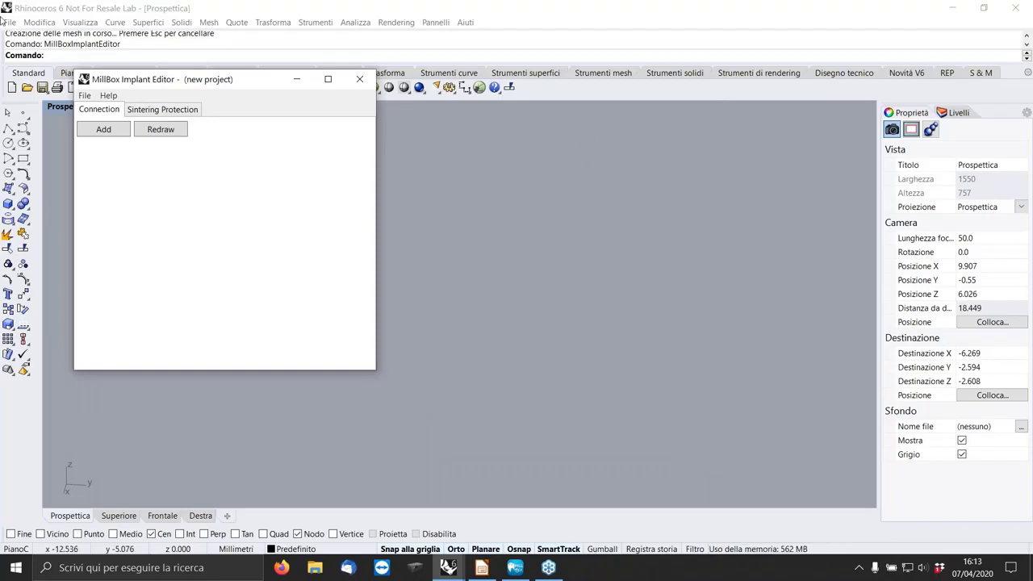
# Add a Base Circle with a diameter of 4.1 mm to the connection and redraw the model
pyautogui.click(103, 134)
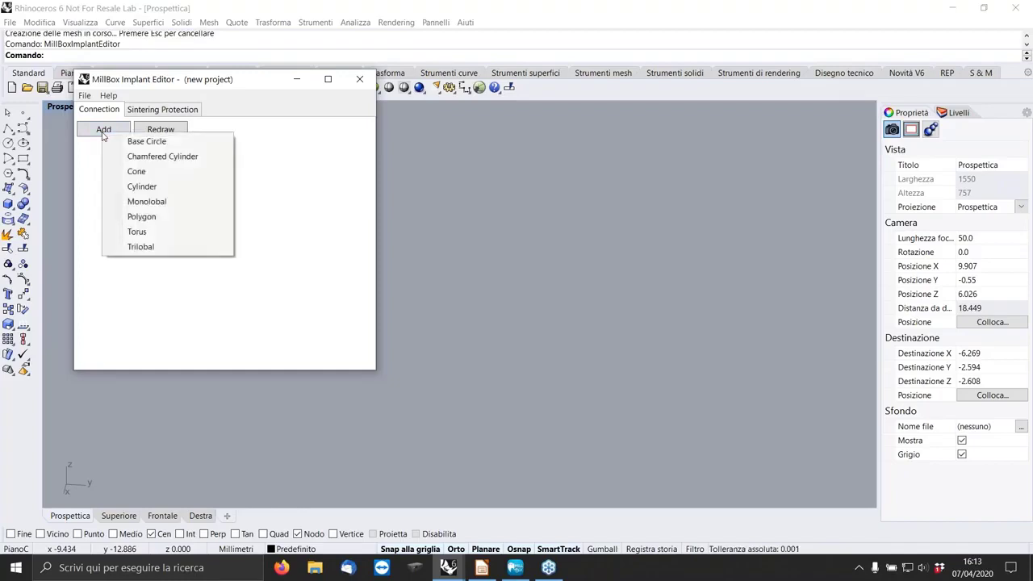
pyautogui.click(86, 160)
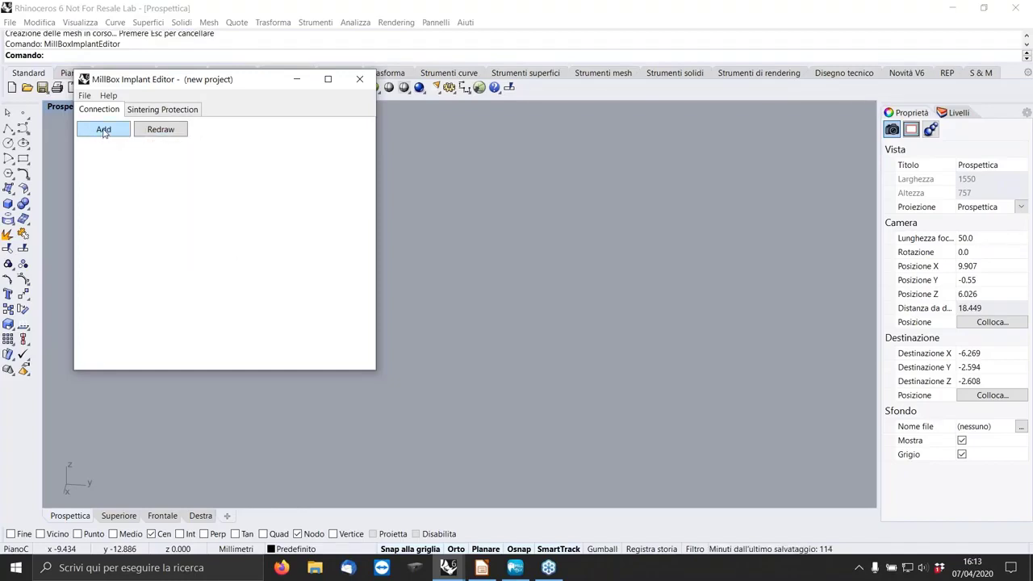
pyautogui.click(103, 131)
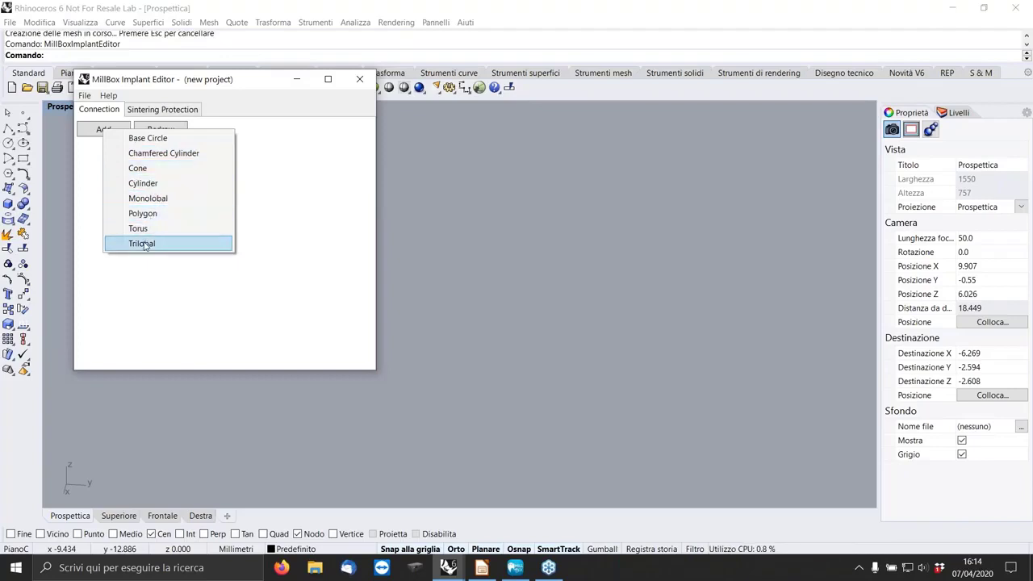
pyautogui.click(148, 139)
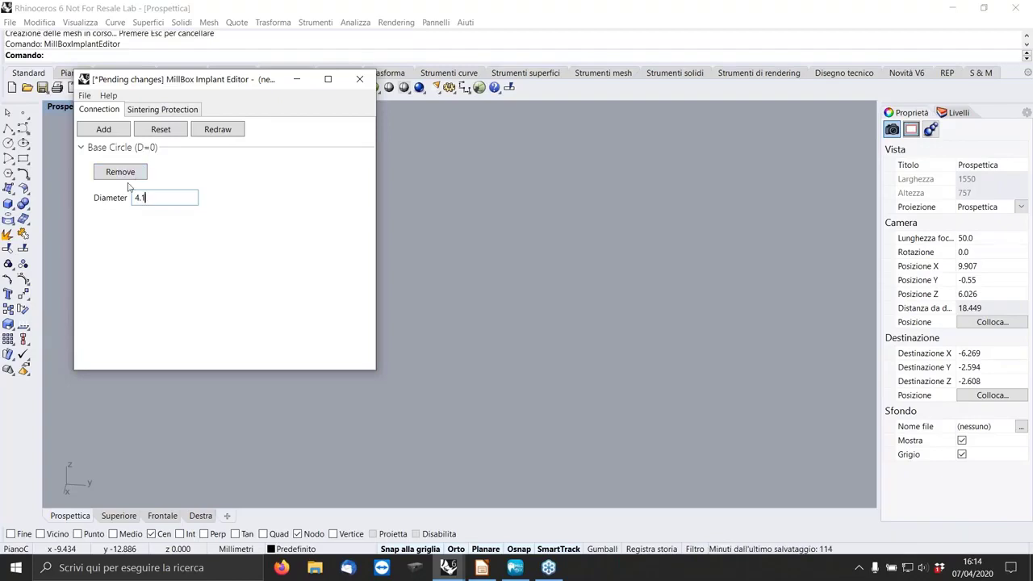
pyautogui.click(224, 131)
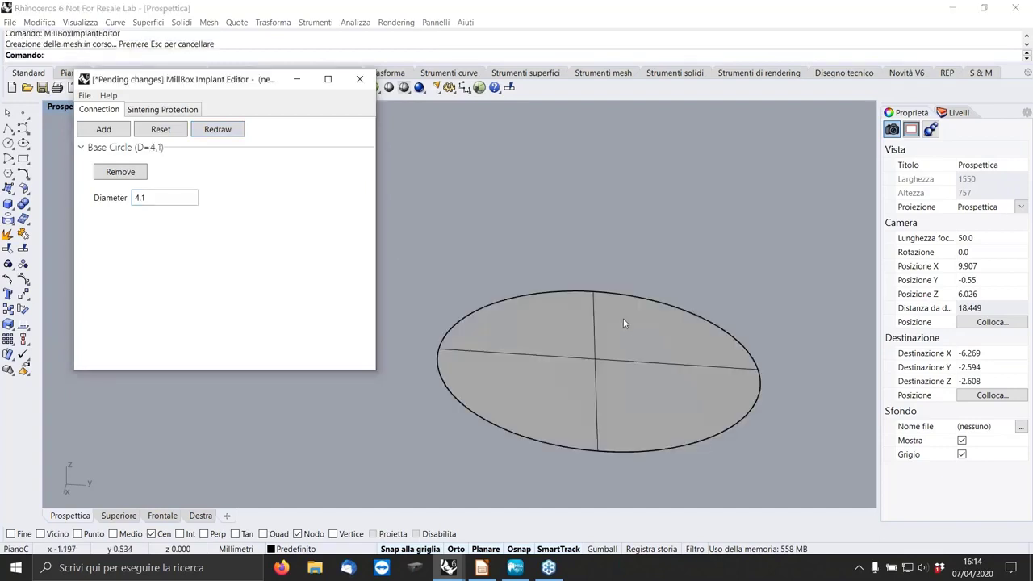
pyautogui.moveTo(623, 318); pyautogui.dragTo(658, 266, button='right')
pyautogui.scroll(-3, 660, 261)
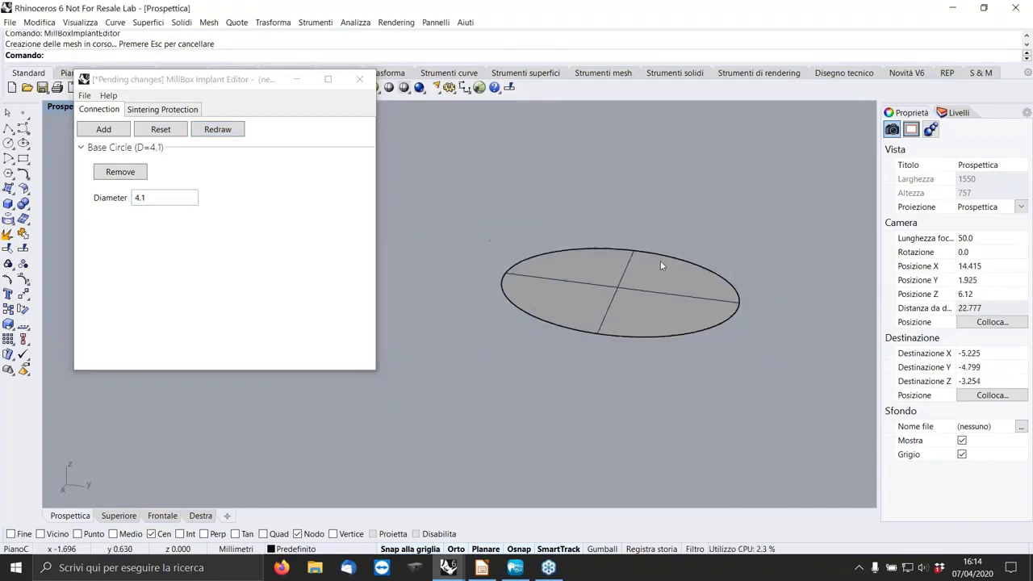
# Add a Cone with height 0.35 mm, top diameter 3.34 mm and bottom diameter 3.15 mm below the base circle
pyautogui.click(100, 132)
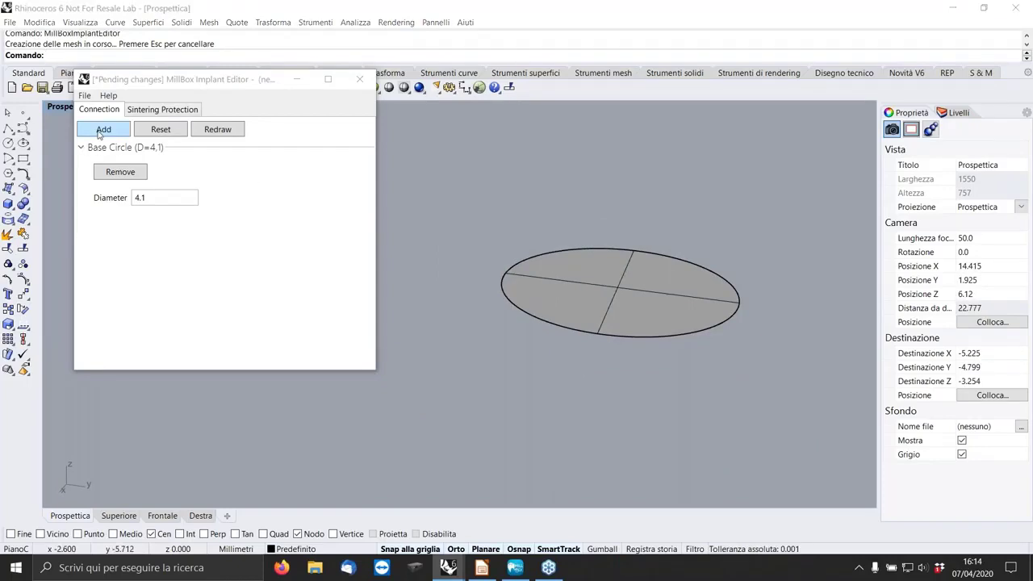
pyautogui.click(129, 155)
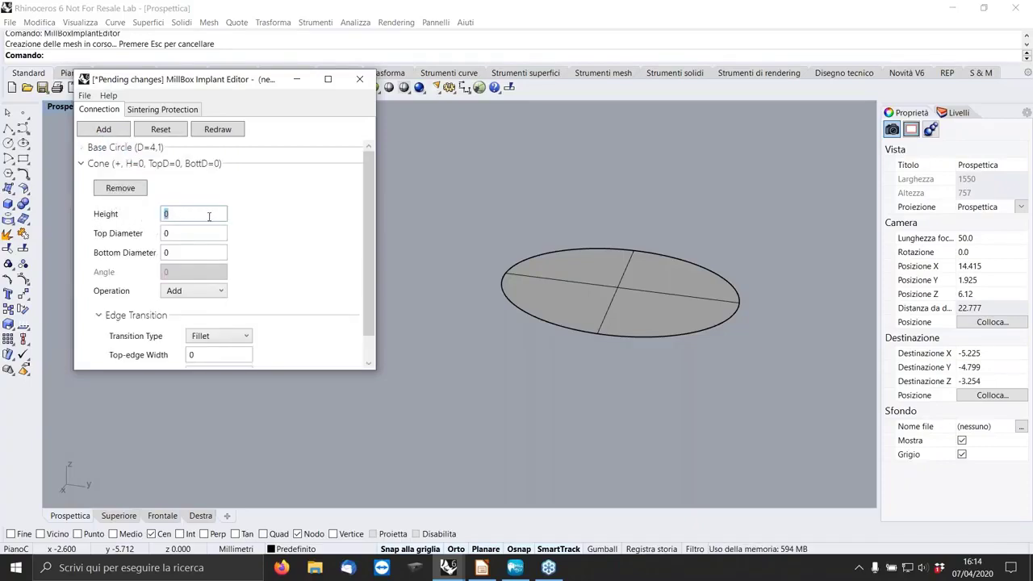
pyautogui.write('0')
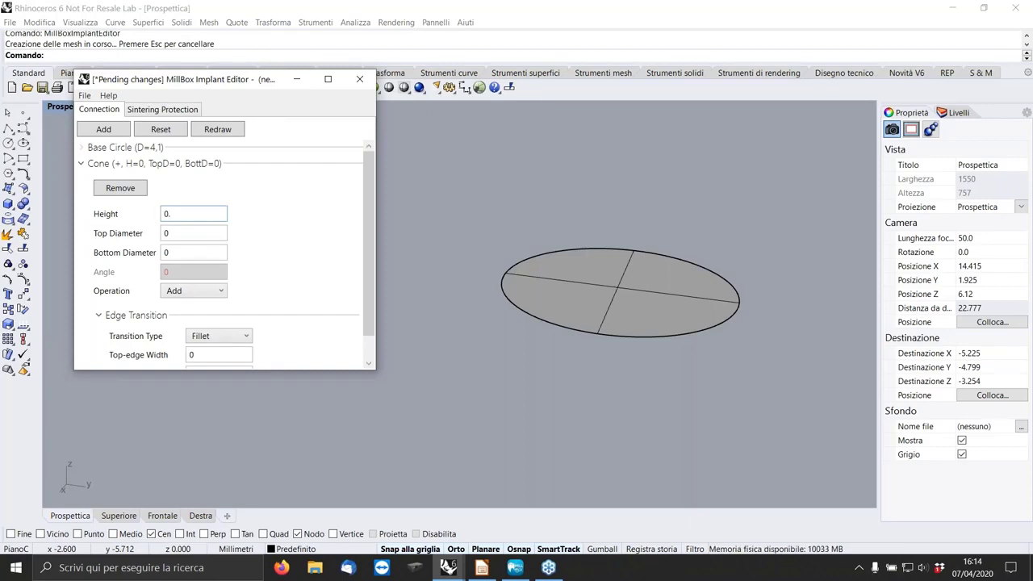
pyautogui.click(166, 233)
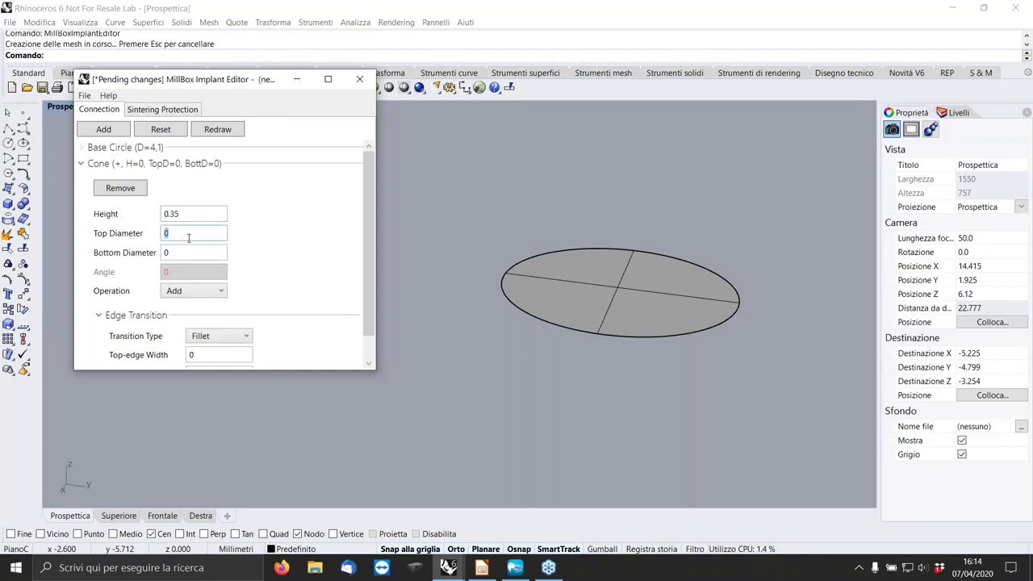
pyautogui.write('3.34')
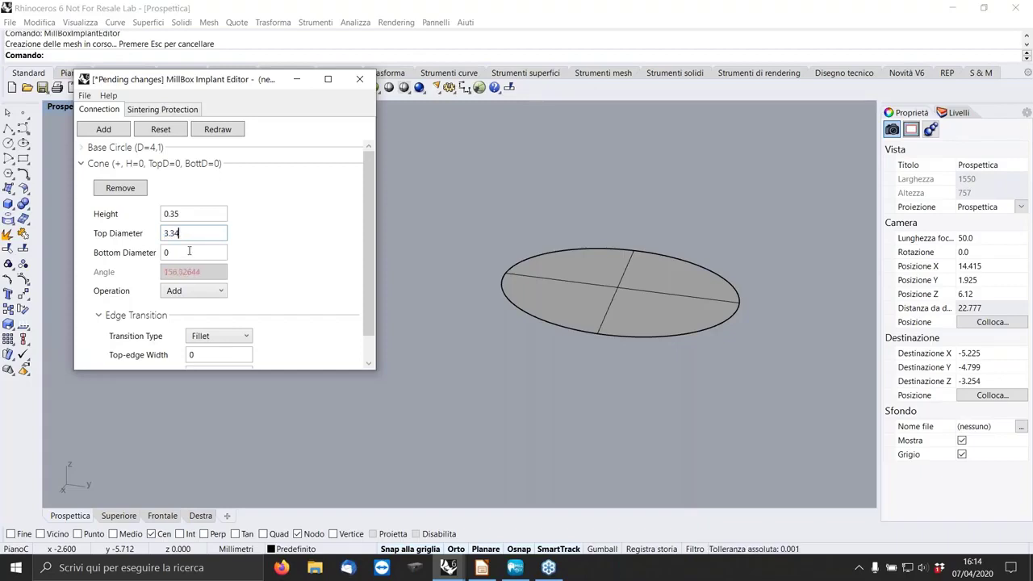
pyautogui.click(182, 256)
pyautogui.doubleClick(168, 252)
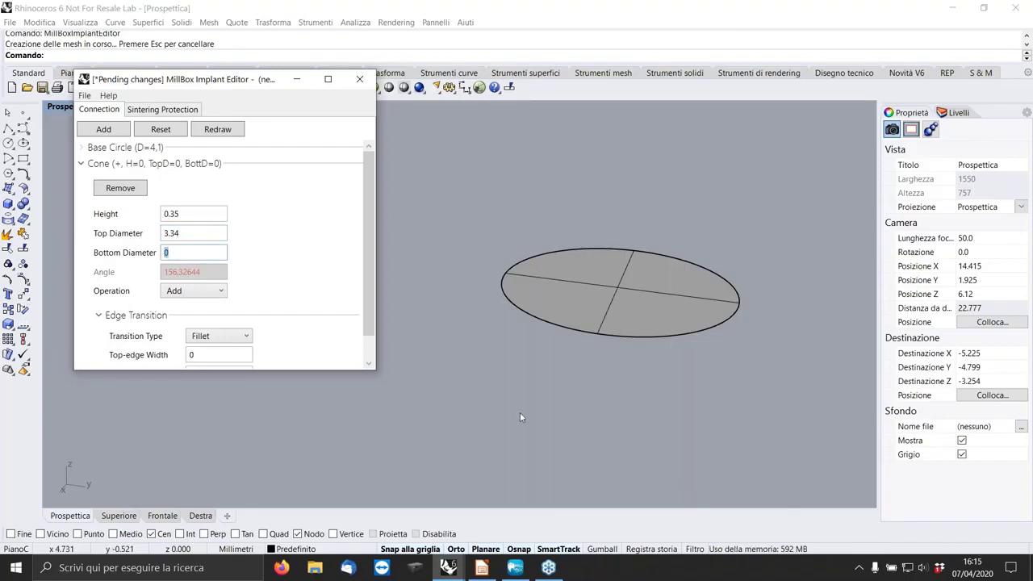
pyautogui.write('3.15')
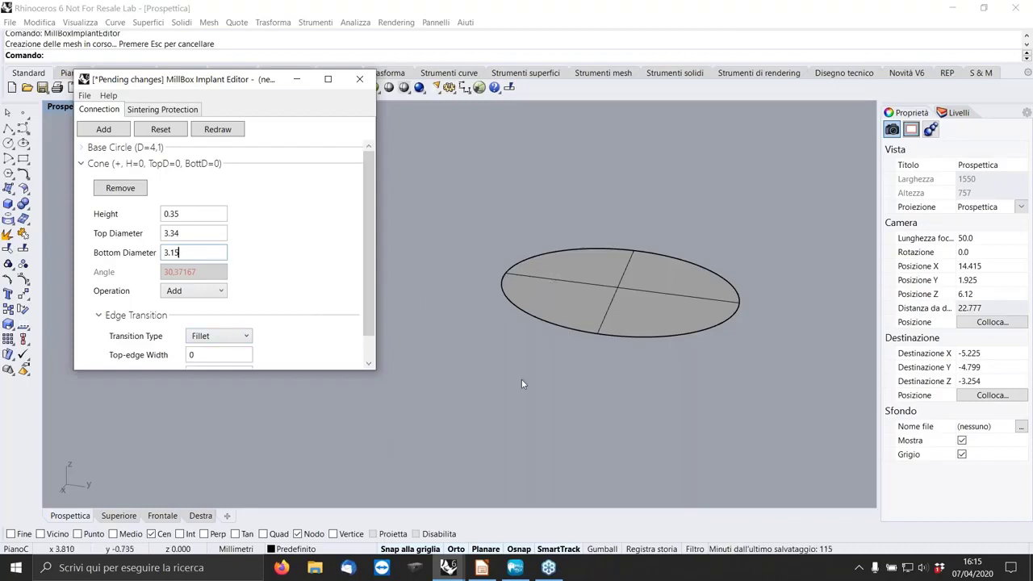
# Set the cone's operation to Subtract and redraw the connection to inspect its shape
pyautogui.click(217, 292)
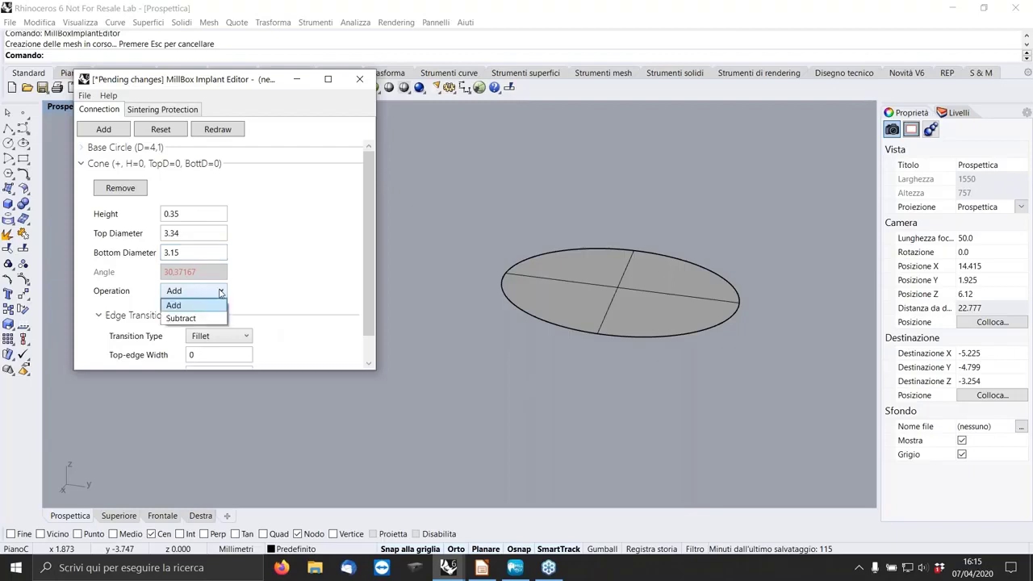
pyautogui.click(201, 319)
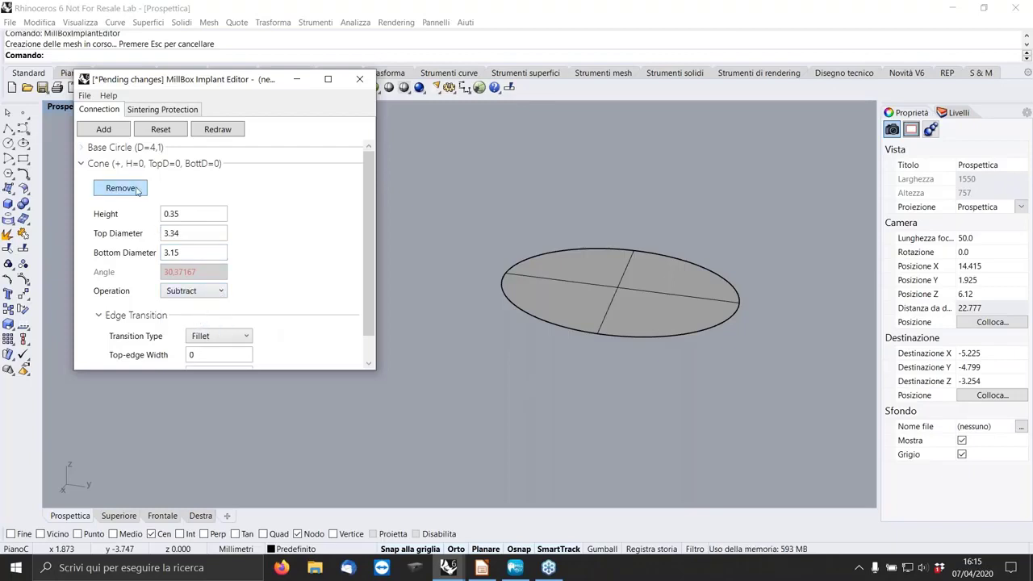
pyautogui.click(218, 133)
pyautogui.moveTo(615, 307); pyautogui.dragTo(617, 268, button='right')
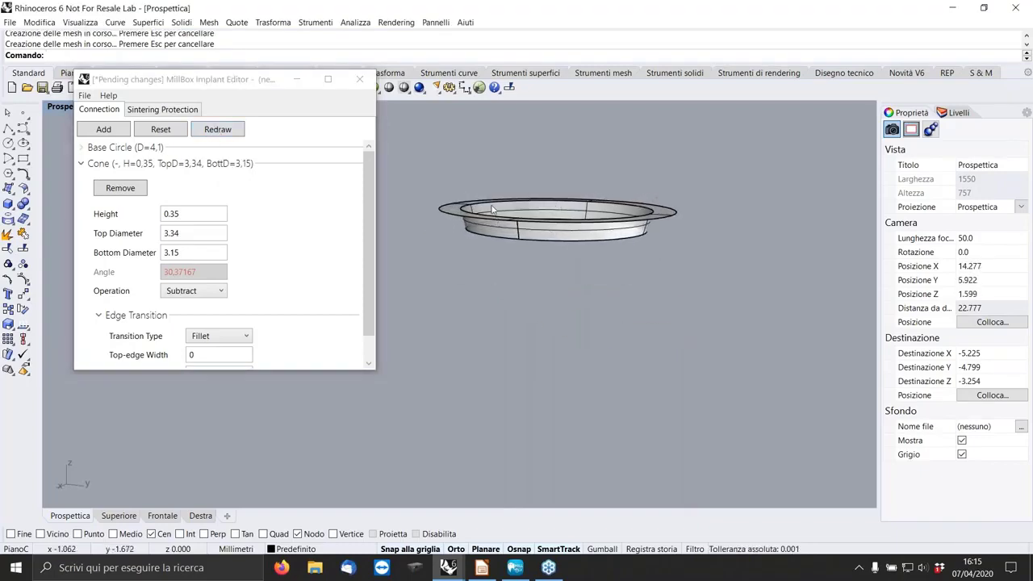
pyautogui.scroll(3, 492, 197)
pyautogui.moveTo(492, 196); pyautogui.dragTo(557, 242, button='right')
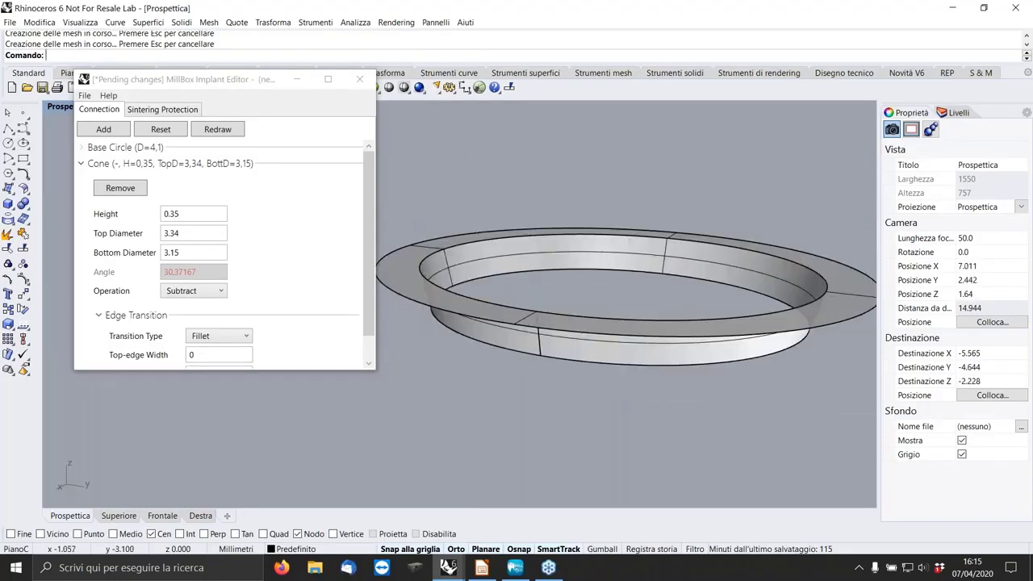
# Add a Cylinder with height 0.75 mm, diameter 3.15 mm and the Subtract operation after the cone, and redraw the model
pyautogui.click(82, 164)
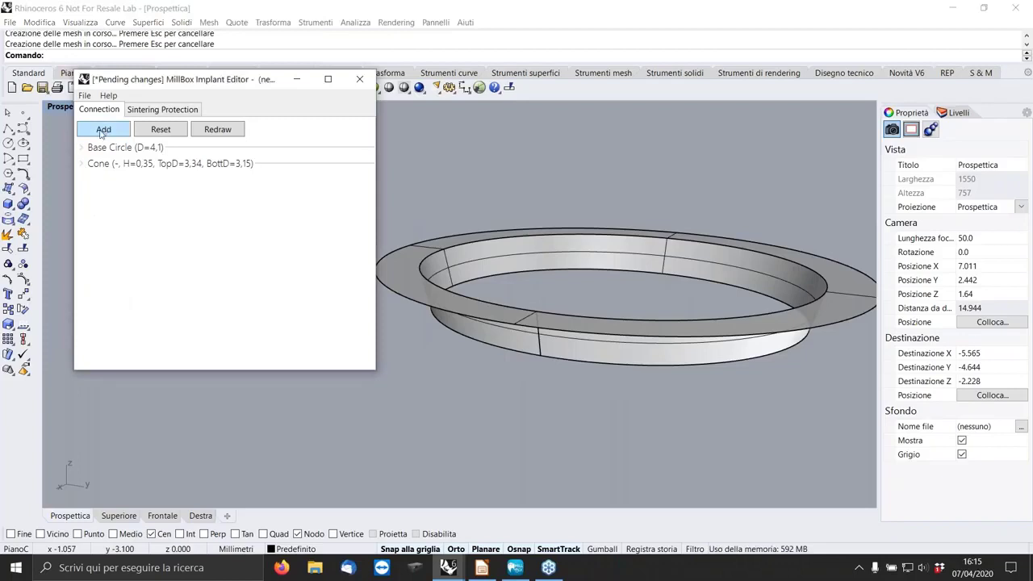
pyautogui.click(103, 129)
pyautogui.click(140, 169)
pyautogui.doubleClick(154, 228)
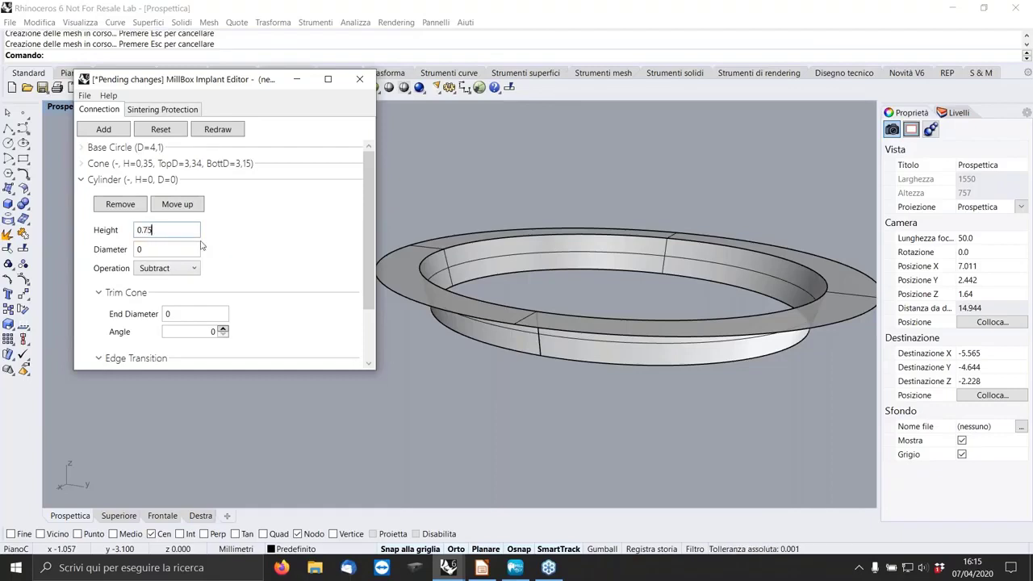
pyautogui.click(179, 248)
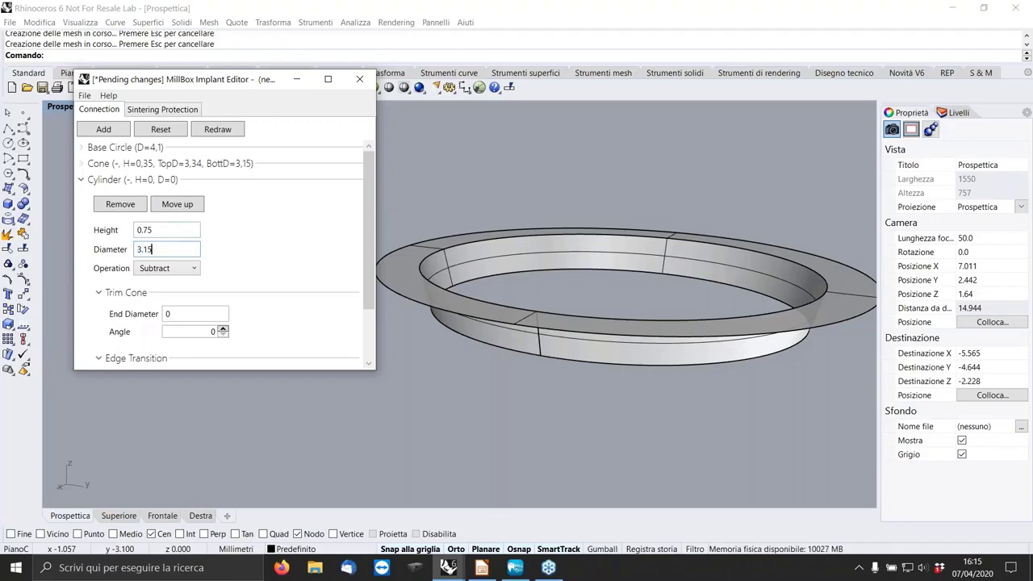
pyautogui.click(169, 269)
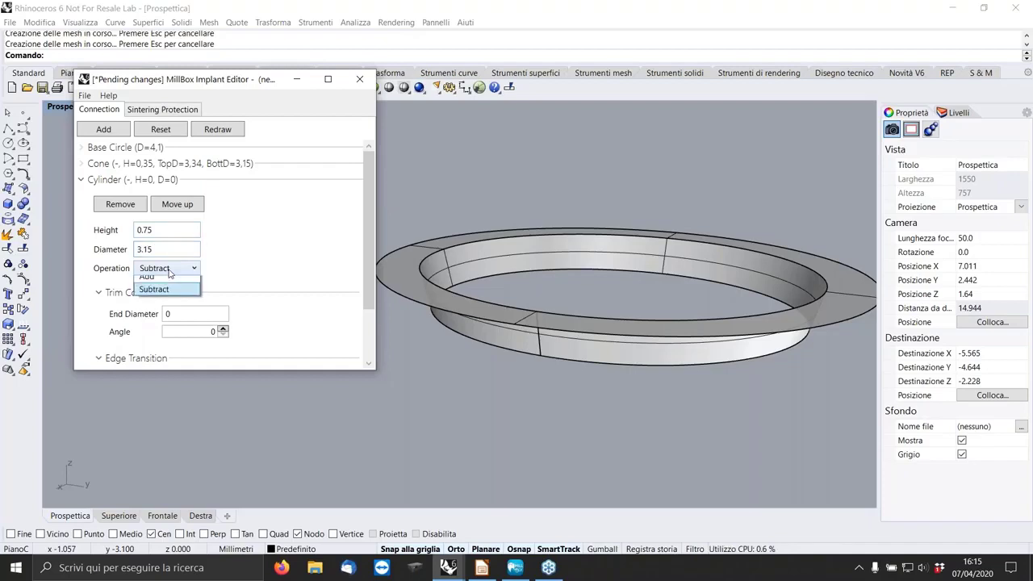
pyautogui.click(150, 297)
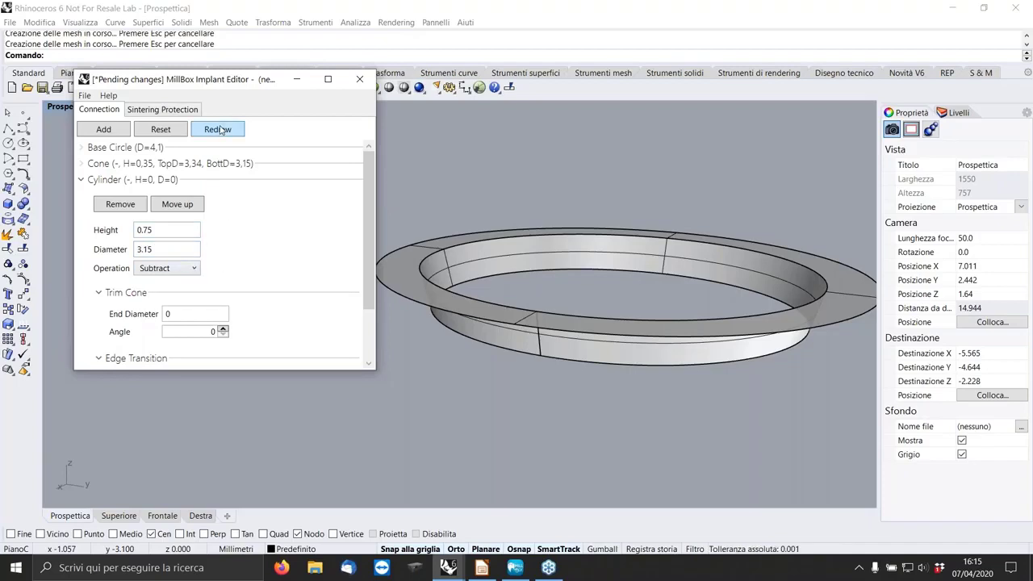
pyautogui.click(218, 129)
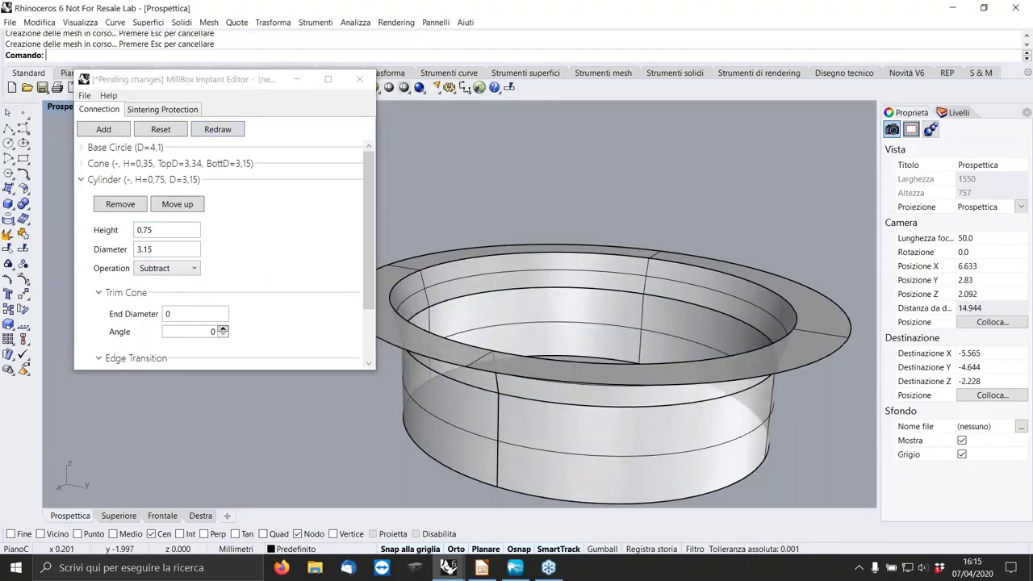
# Try a diameter of 2.5 mm for the cylinder below the cone and redraw the connection
pyautogui.doubleClick(143, 249)
pyautogui.write('2')
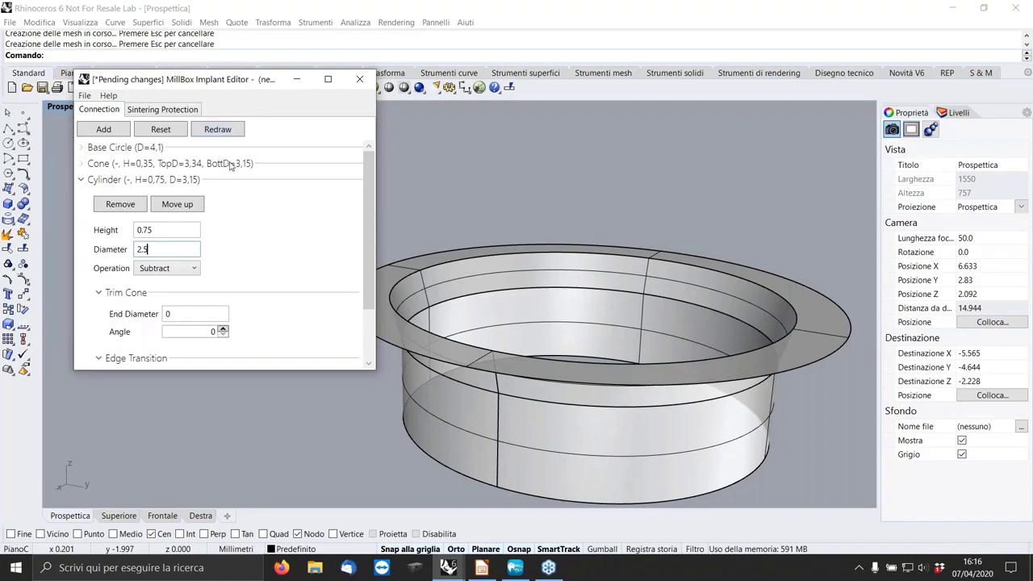
pyautogui.click(218, 129)
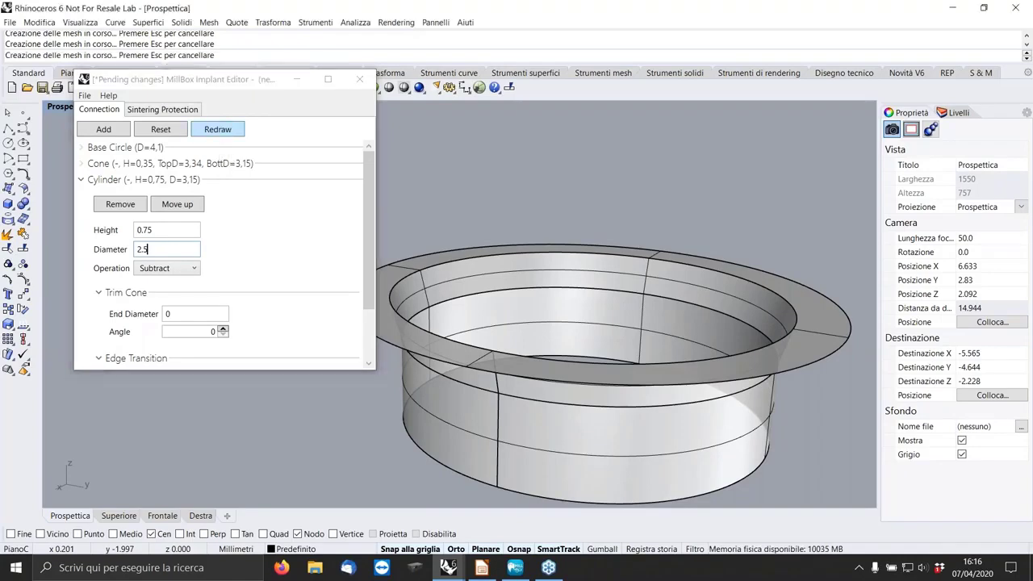
pyautogui.moveTo(637, 210); pyautogui.dragTo(660, 267, button='right')
pyautogui.scroll(-5, 656, 248)
pyautogui.scroll(3, 660, 267)
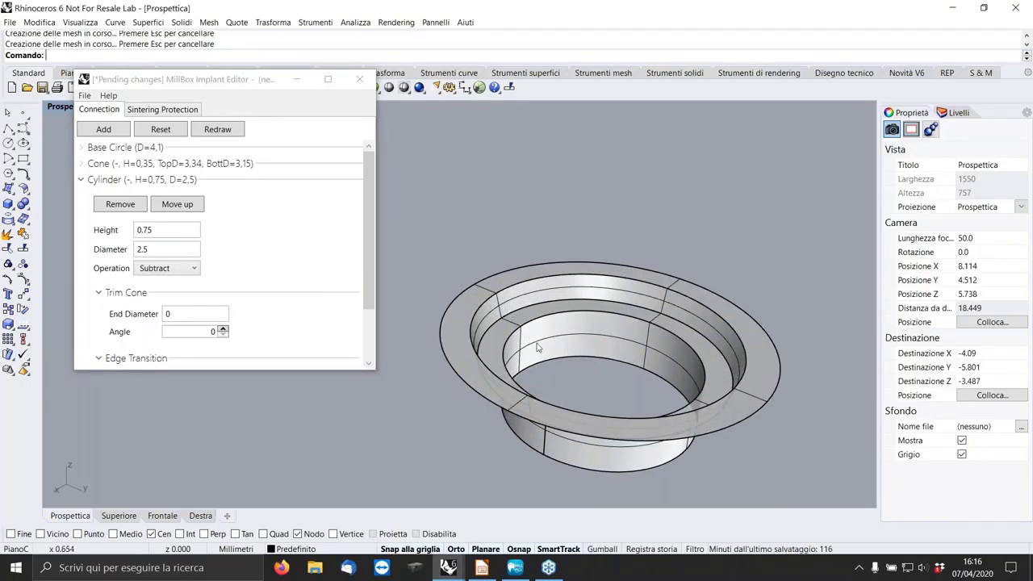
# Set the cylinder's diameter back to 3.15 mm, redraw the connection and collapse the cylinder's settings
pyautogui.click(168, 251)
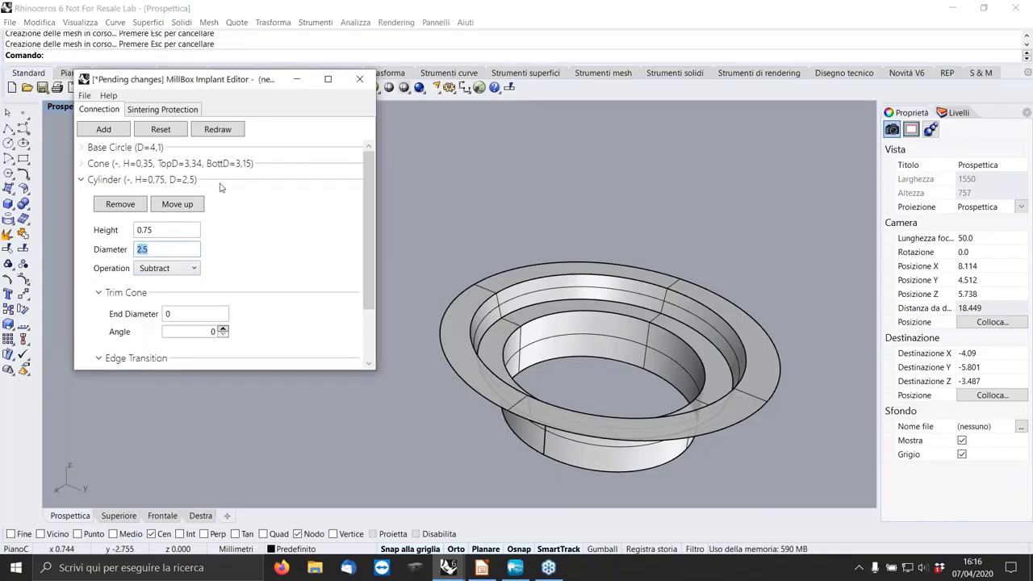
pyautogui.write('3.15')
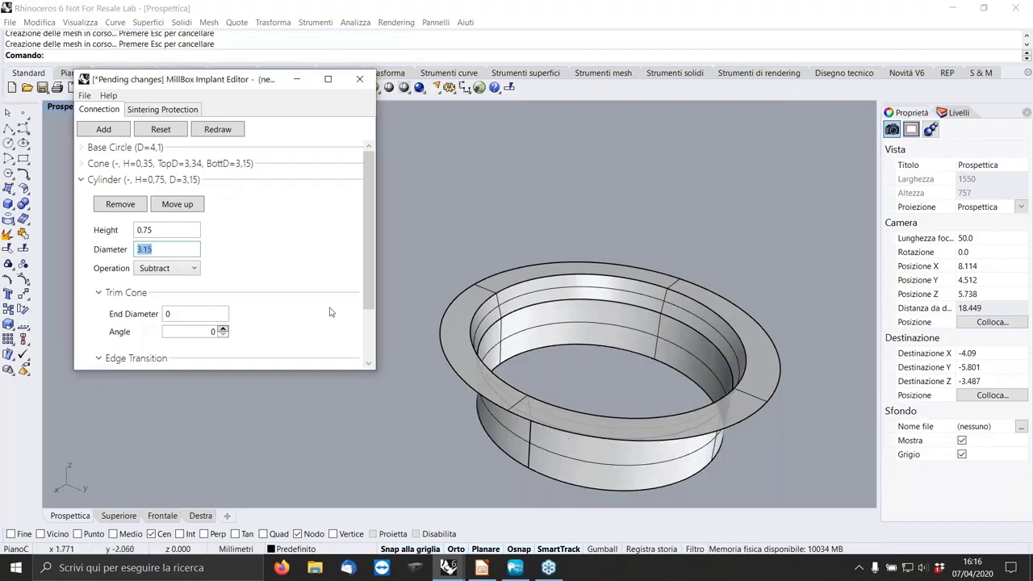
pyautogui.click(81, 180)
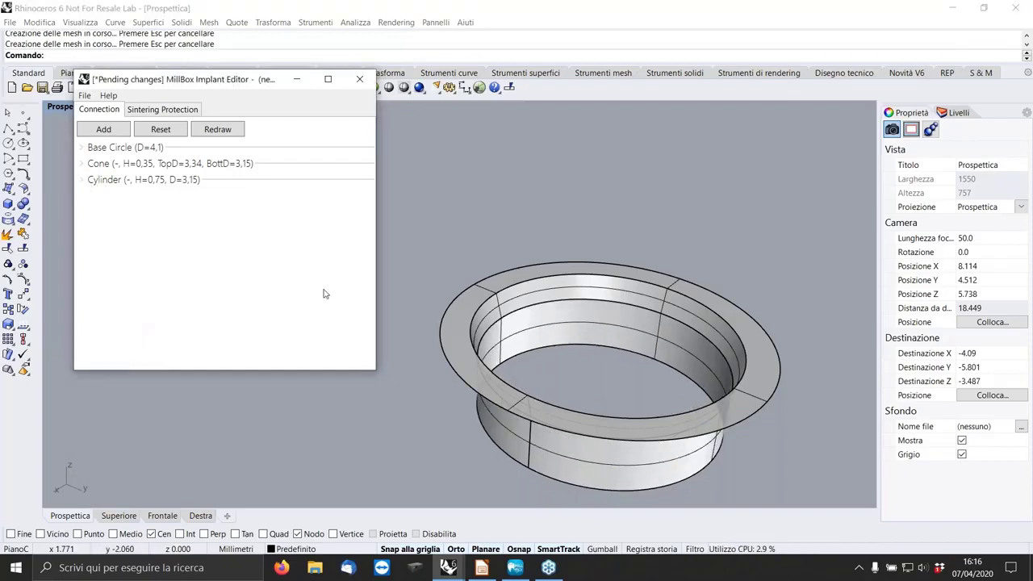
pyautogui.moveTo(607, 331); pyautogui.dragTo(705, 294, button='right')
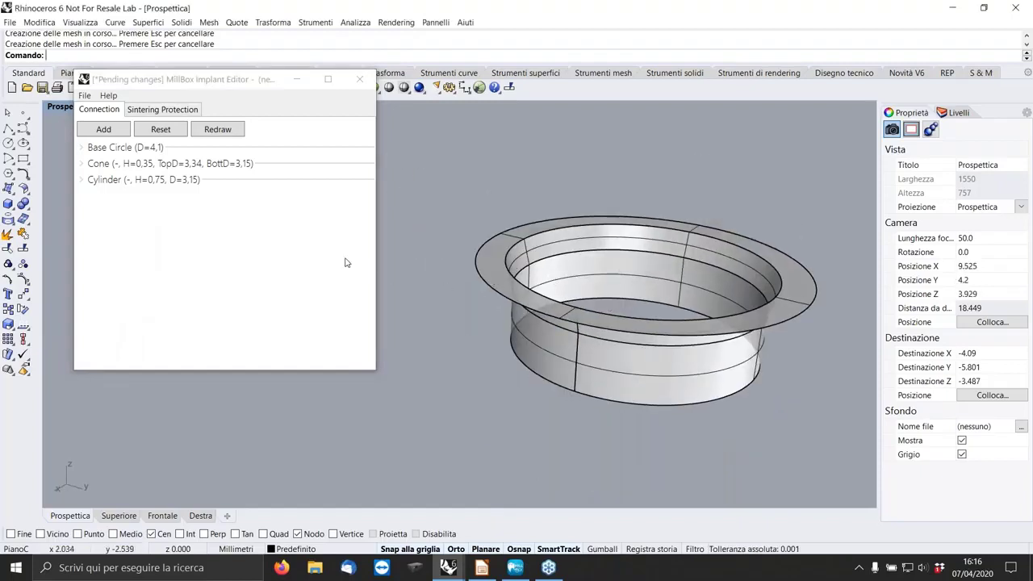
# Add a second subtracted Cylinder with height 0.25 mm and diameter 2.07 mm below the first one and redraw the model
pyautogui.click(105, 131)
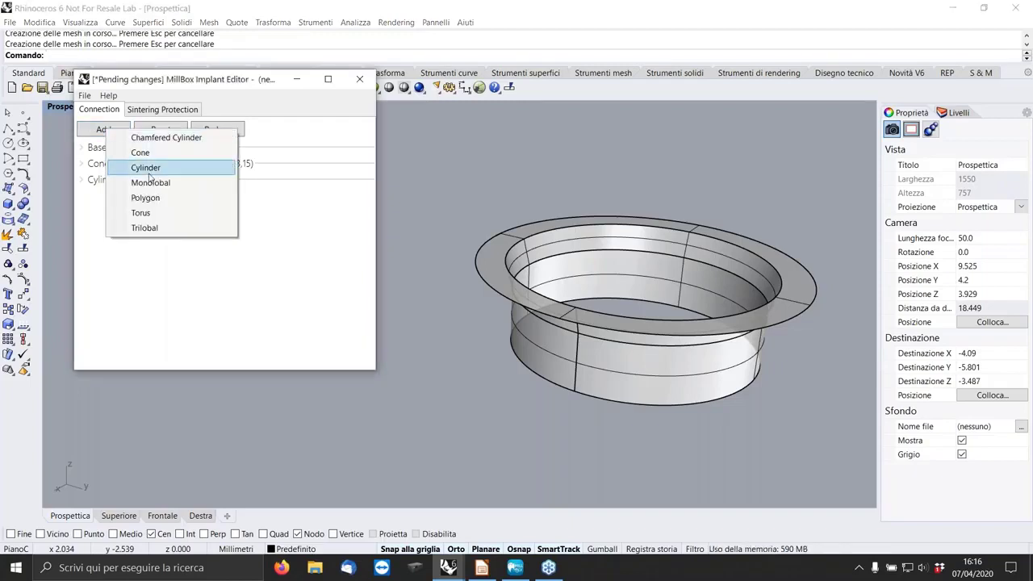
pyautogui.click(149, 168)
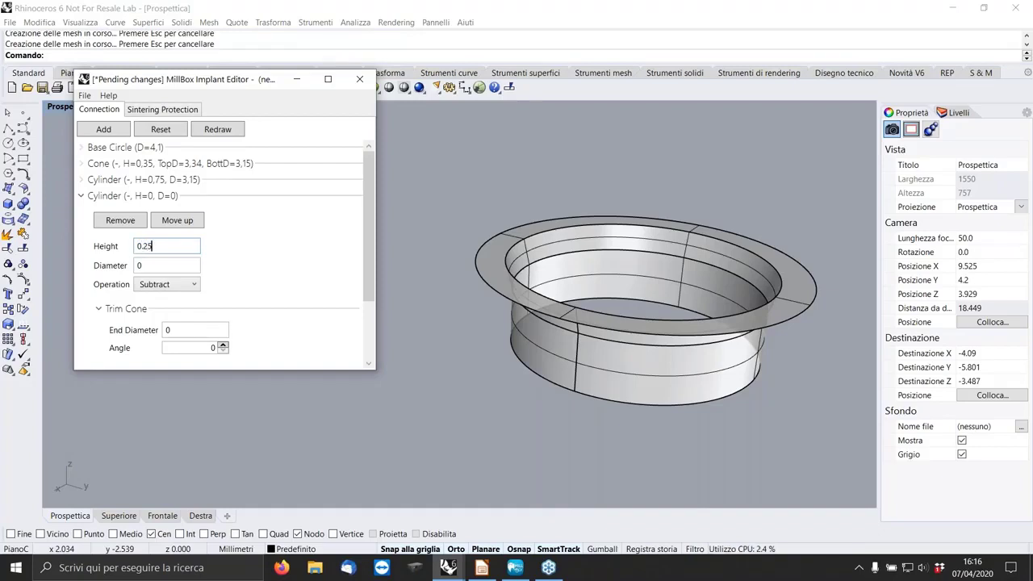
pyautogui.click(152, 264)
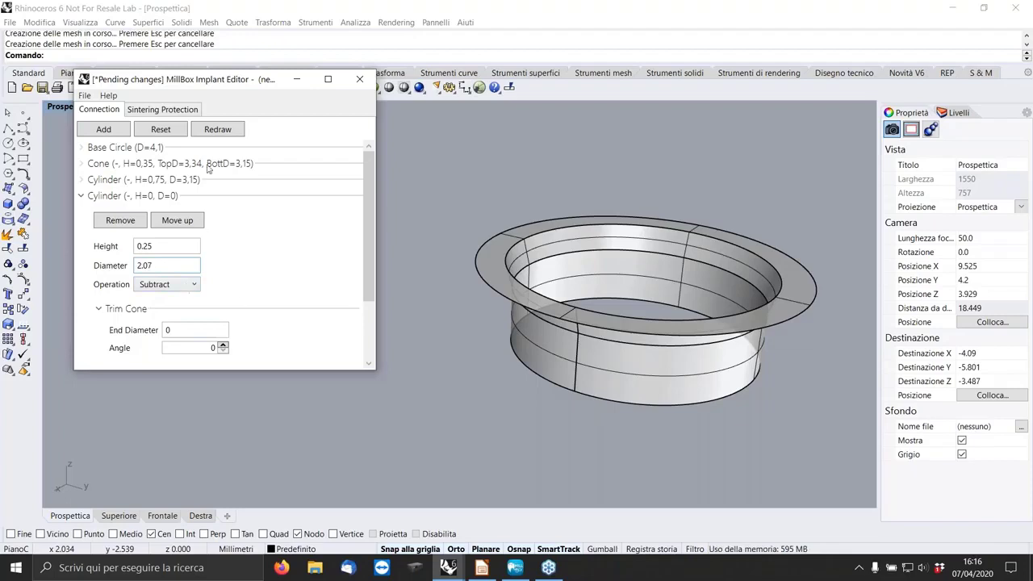
pyautogui.click(220, 131)
pyautogui.moveTo(404, 339); pyautogui.dragTo(452, 408, button='right')
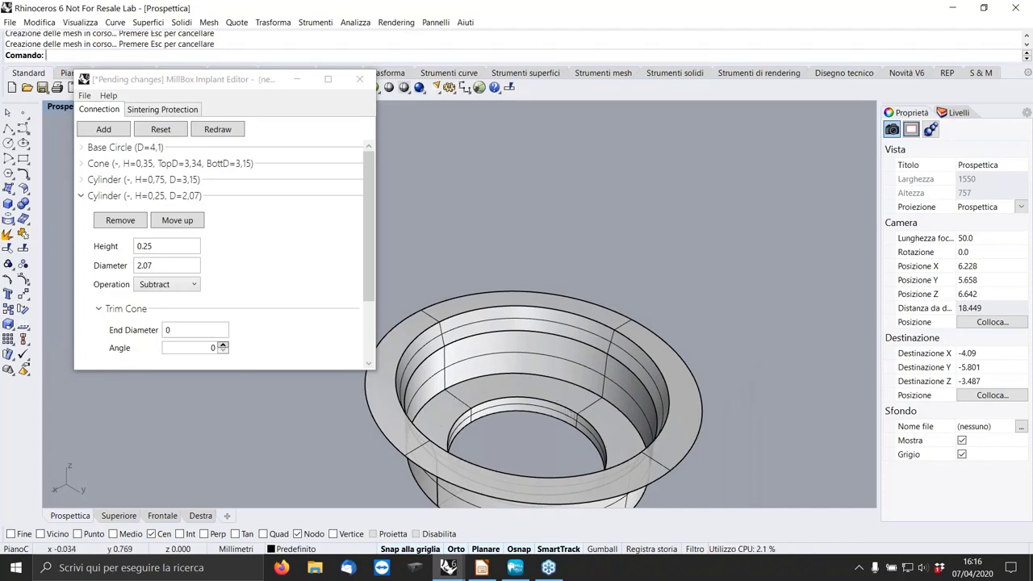
pyautogui.moveTo(572, 416); pyautogui.dragTo(587, 368, button='right')
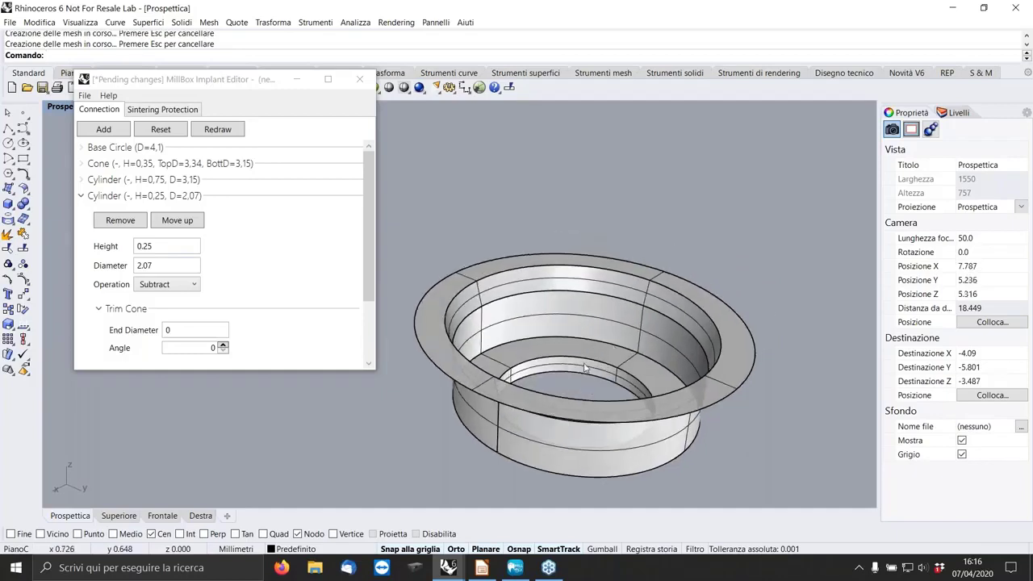
# Add a subtracted Cone with height 0.41 mm, top diameter 2.07 mm and bottom diameter 2.7 mm, redraw the model and collapse its settings
pyautogui.click(95, 129)
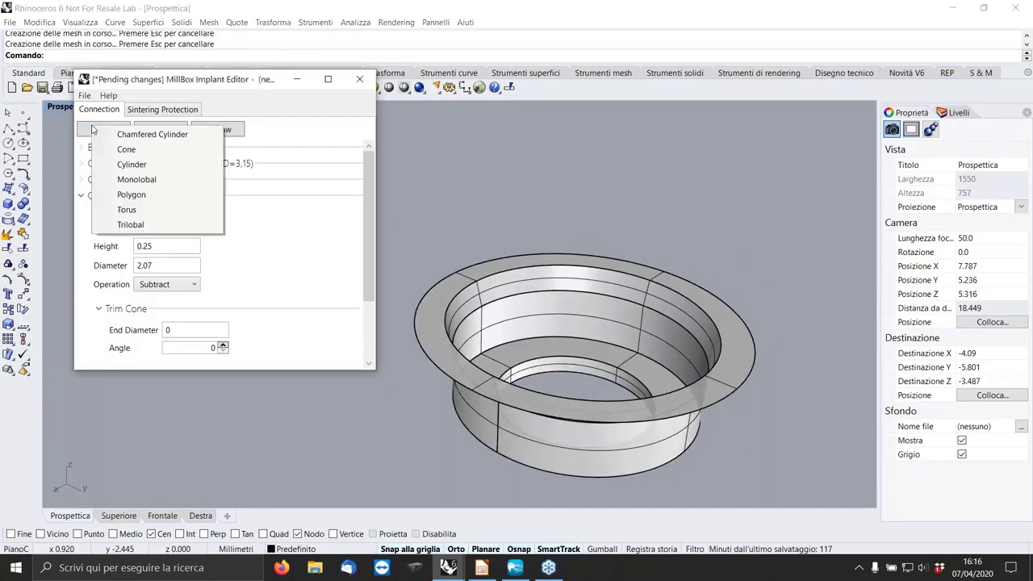
pyautogui.click(127, 151)
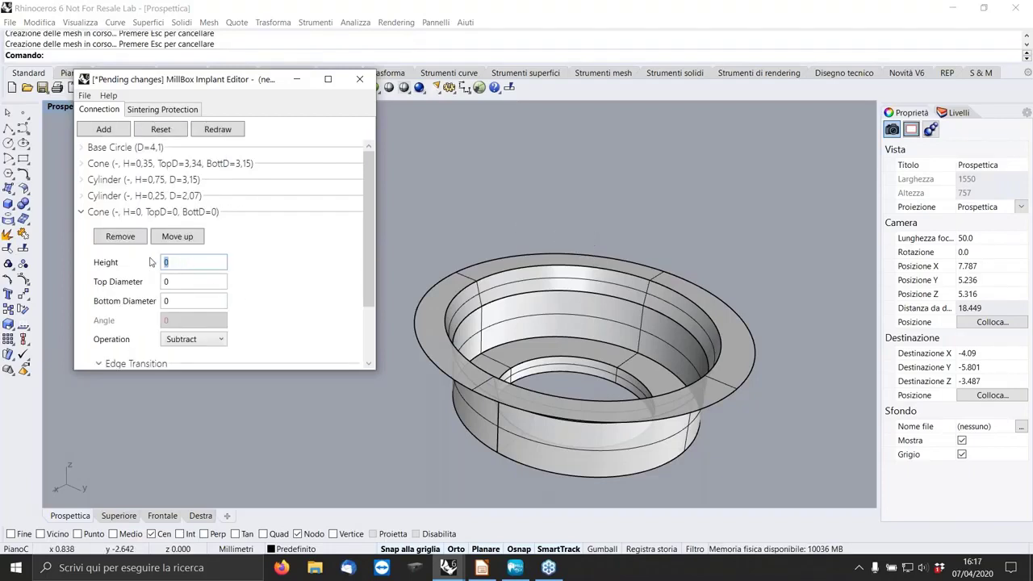
pyautogui.write('0.41')
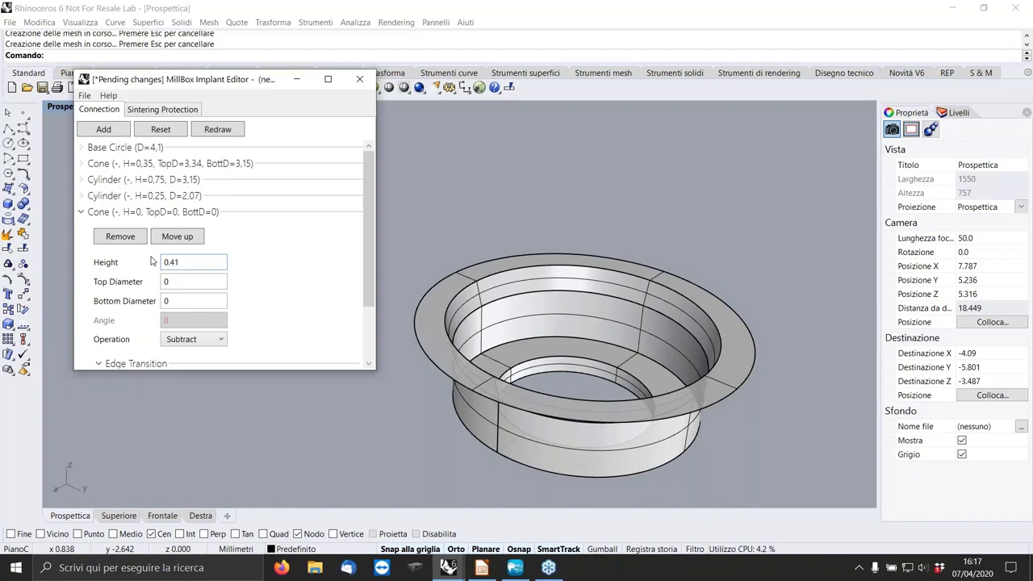
pyautogui.press('Tab')
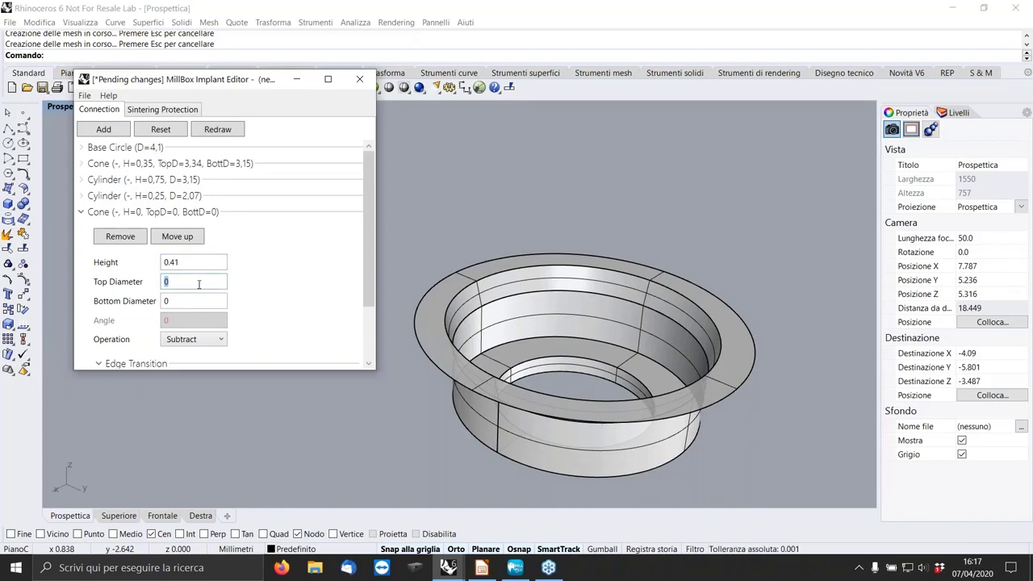
pyautogui.write('2')
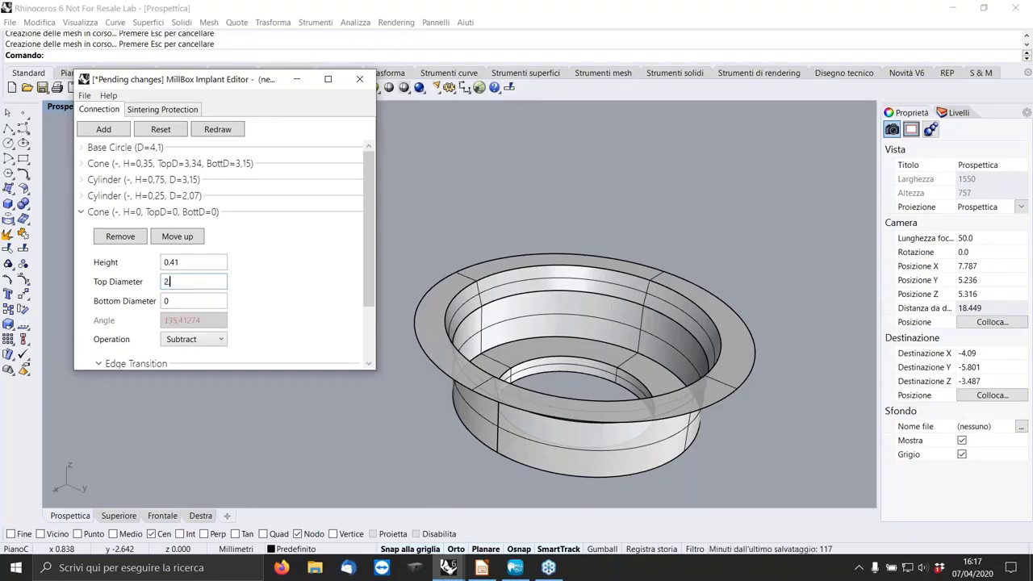
pyautogui.write('.07')
pyautogui.click(171, 300)
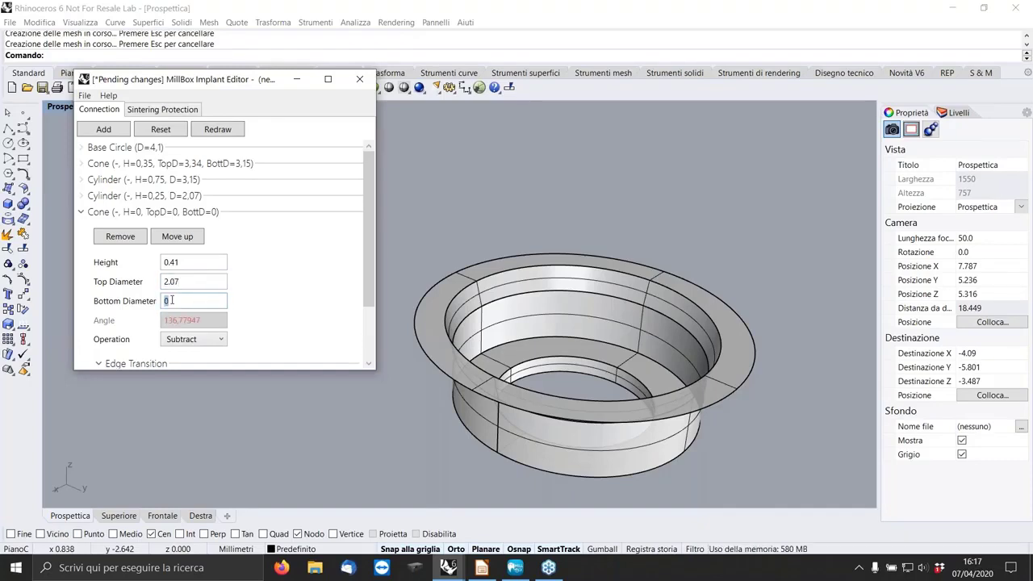
pyautogui.write('2.7')
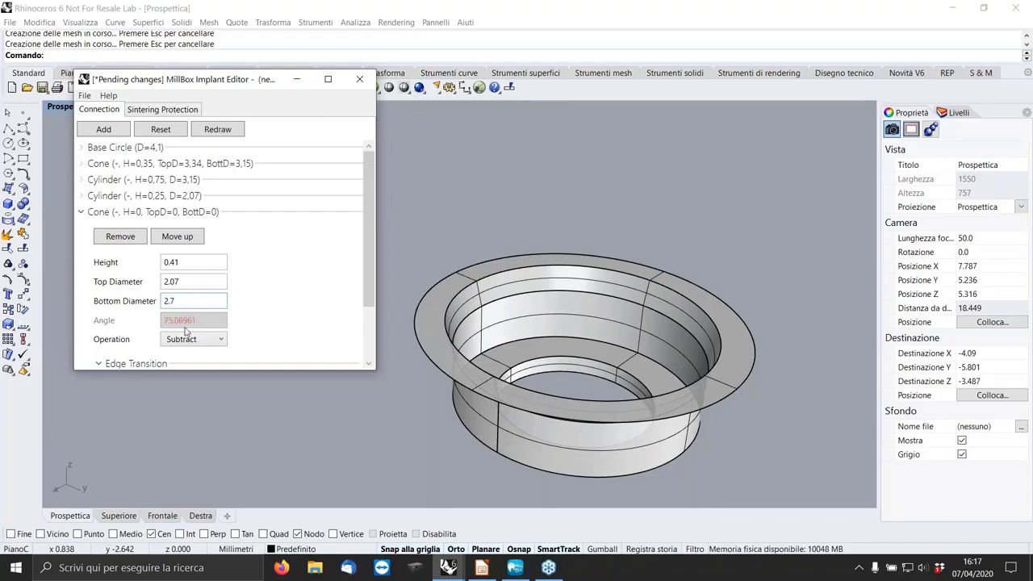
pyautogui.click(217, 129)
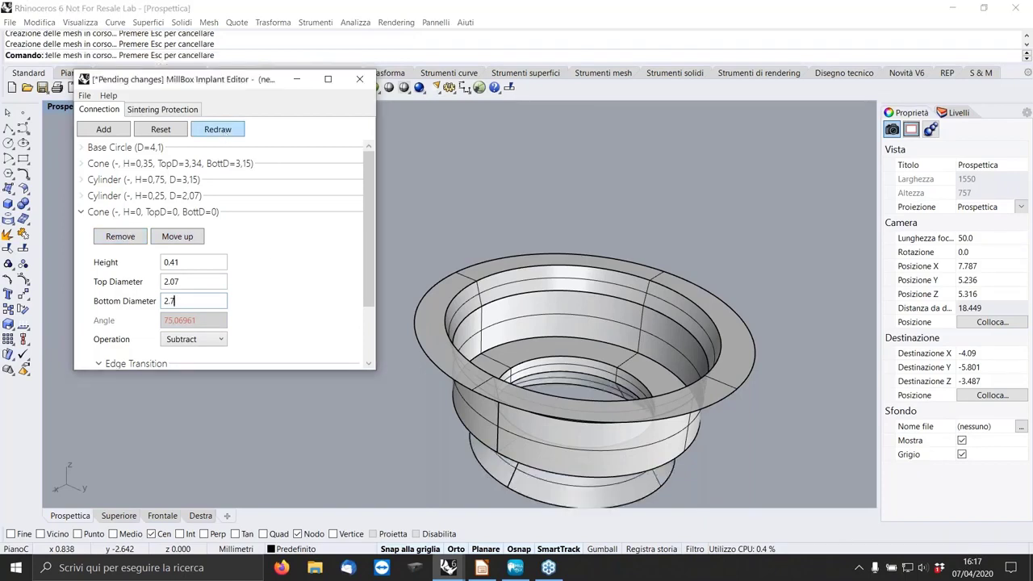
pyautogui.moveTo(614, 364); pyautogui.dragTo(606, 280, button='right')
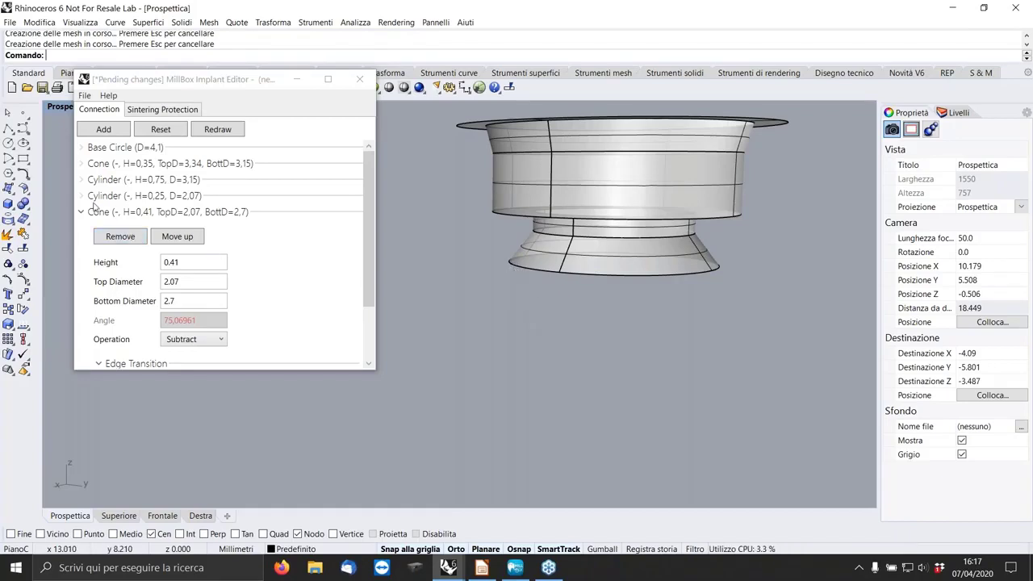
pyautogui.click(82, 213)
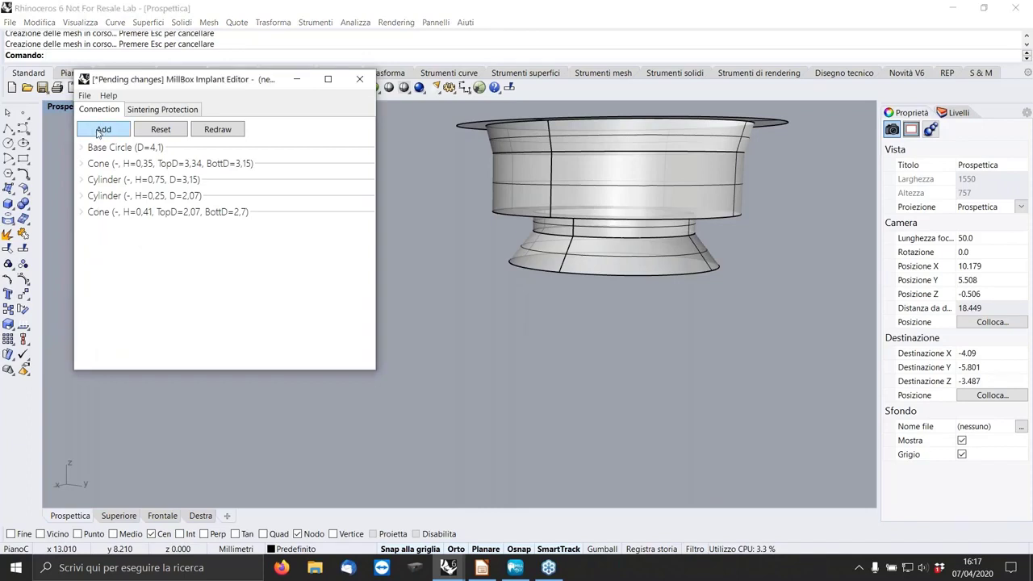
# Add a final subtracted Cylinder with height 1 mm and diameter 2.7 mm below the lower cone and redraw the model
pyautogui.click(99, 131)
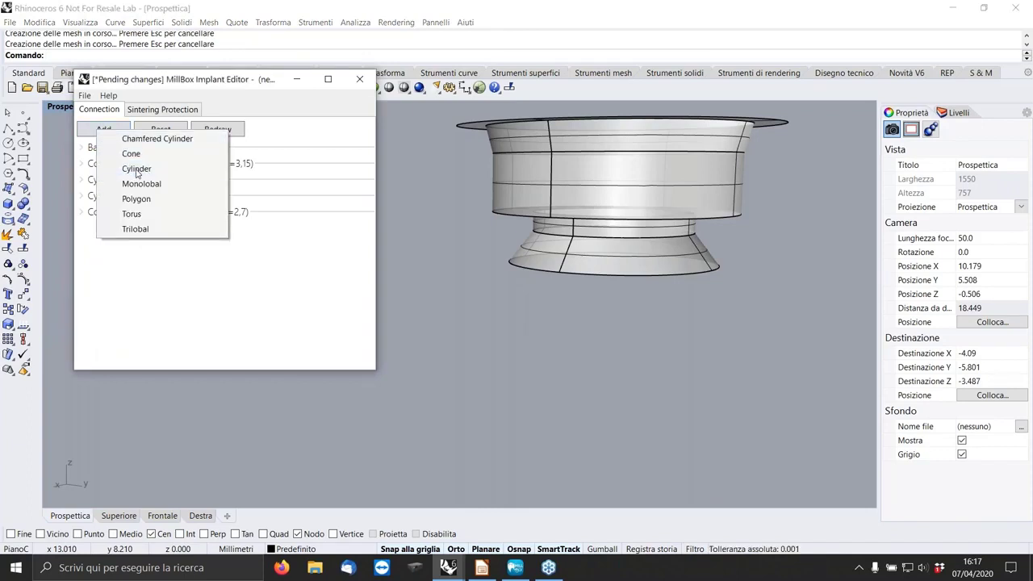
pyautogui.click(137, 170)
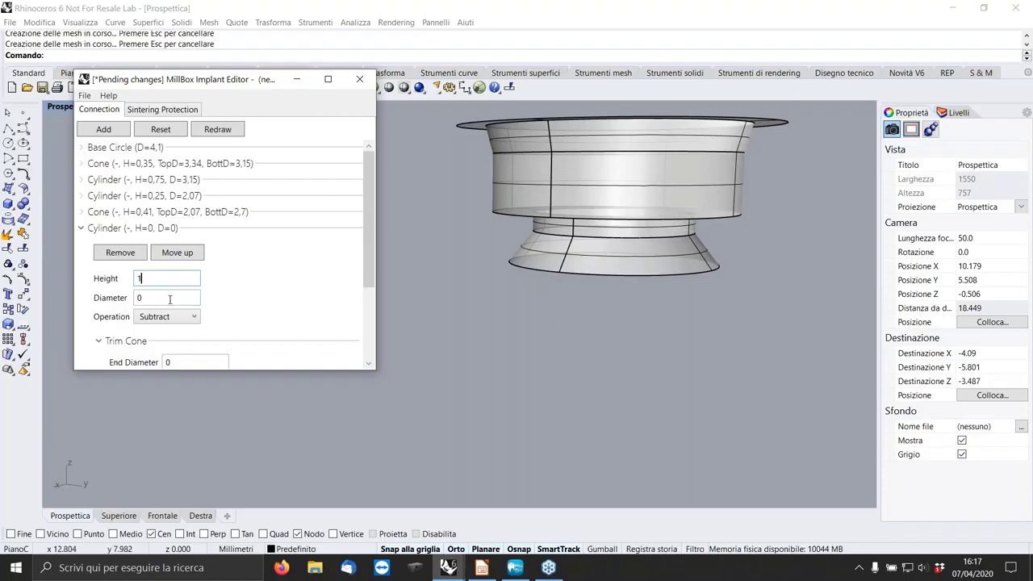
pyautogui.moveTo(163, 298); pyautogui.dragTo(135, 297)
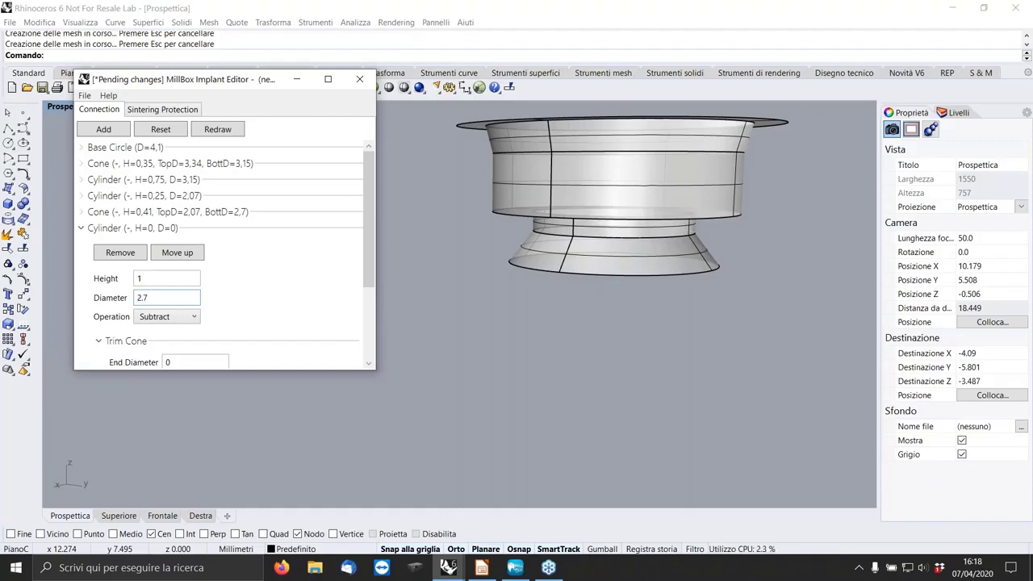
pyautogui.click(223, 130)
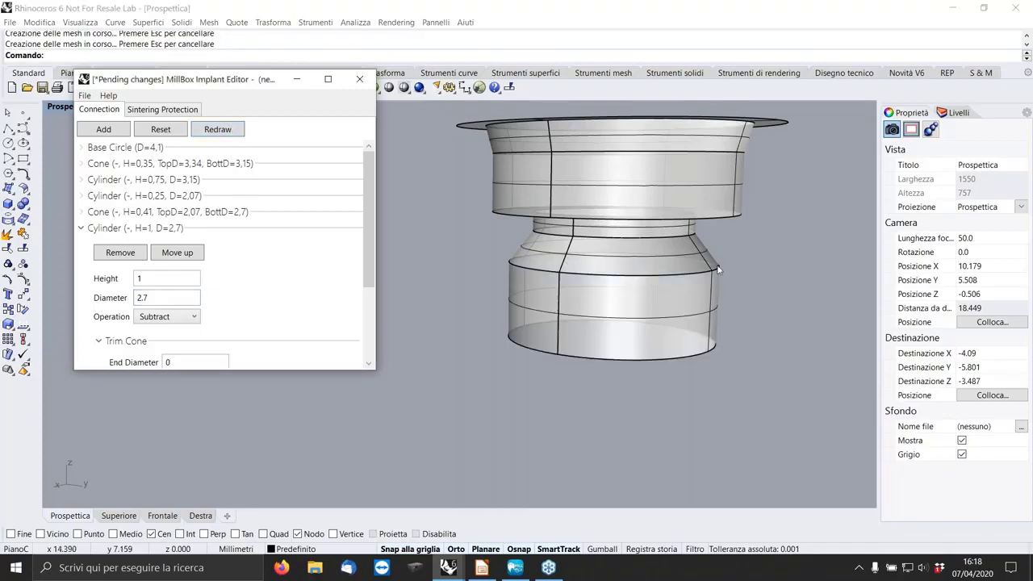
pyautogui.moveTo(719, 270); pyautogui.dragTo(691, 296, button='right')
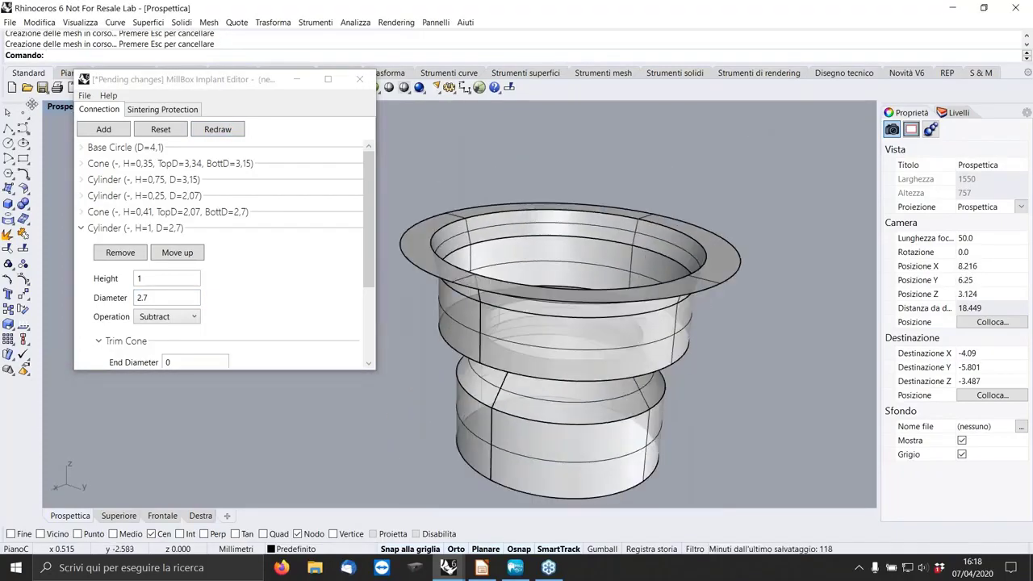
# Switch the perspective viewport to the Shaded (Ombreggiata) display mode and inspect the complete connection
pyautogui.click(59, 110)
pyautogui.click(89, 151)
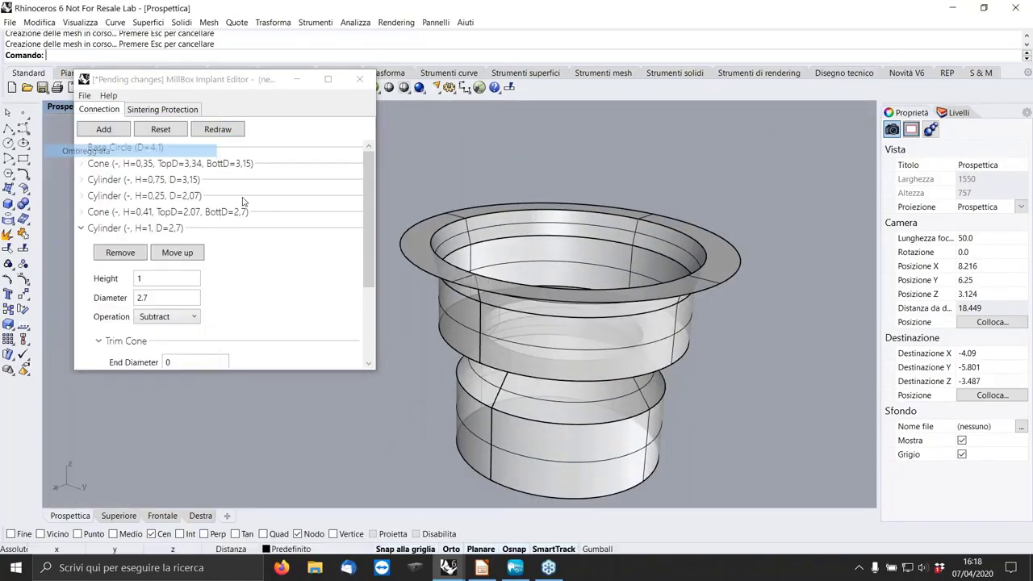
pyautogui.moveTo(670, 245)
pyautogui.mouseDown(button='right')
pyautogui.moveTo(657, 271)
pyautogui.moveTo(647, 268)
pyautogui.moveTo(650, 252)
pyautogui.moveTo(642, 270)
pyautogui.moveTo(559, 274)
pyautogui.moveTo(622, 284)
pyautogui.moveTo(667, 272)
pyautogui.moveTo(644, 292)
pyautogui.moveTo(618, 293)
pyautogui.mouseUp(button='right')
pyautogui.scroll(-6, 642, 278)
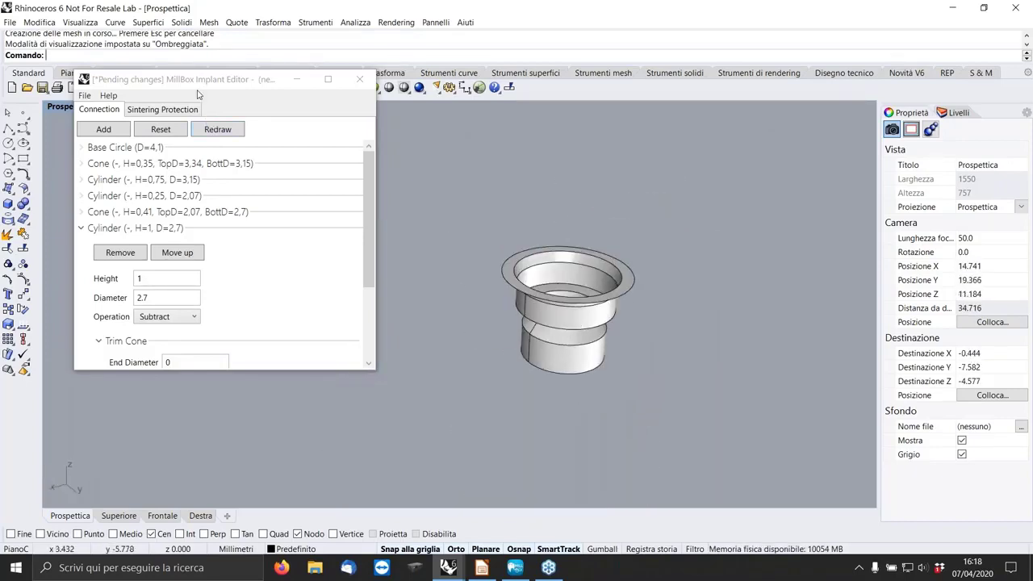
pyautogui.scroll(5, 533, 296)
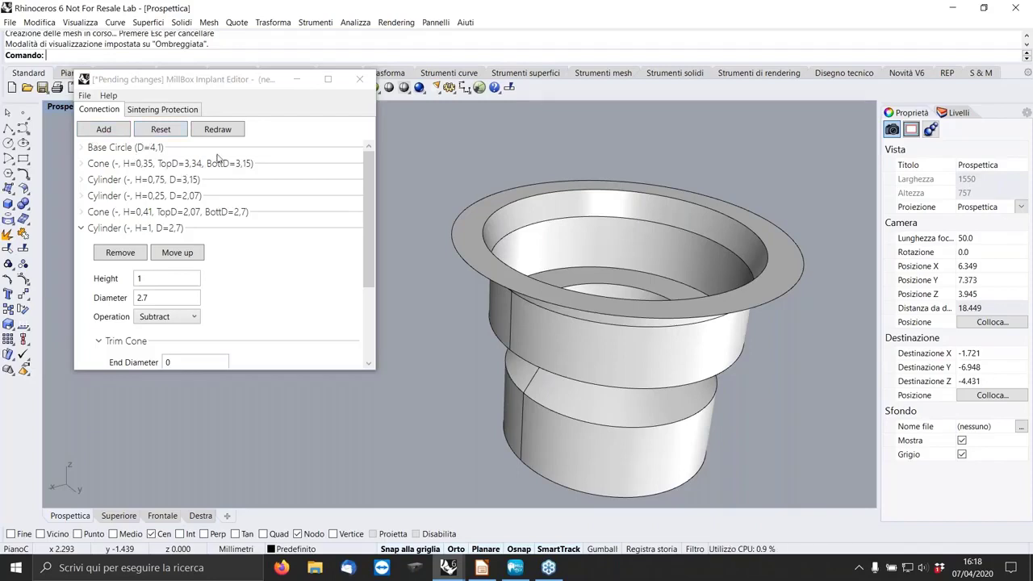
# Save the connection as Branemark 4.1 rot.mbi in the IMPLANT EDITOR folder, replacing the existing file
pyautogui.click(84, 96)
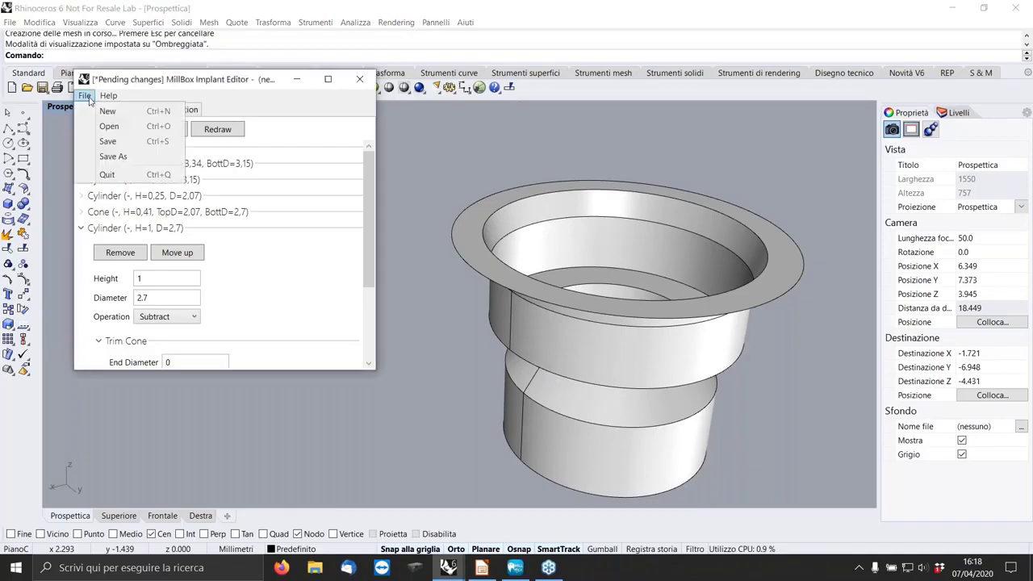
pyautogui.click(111, 141)
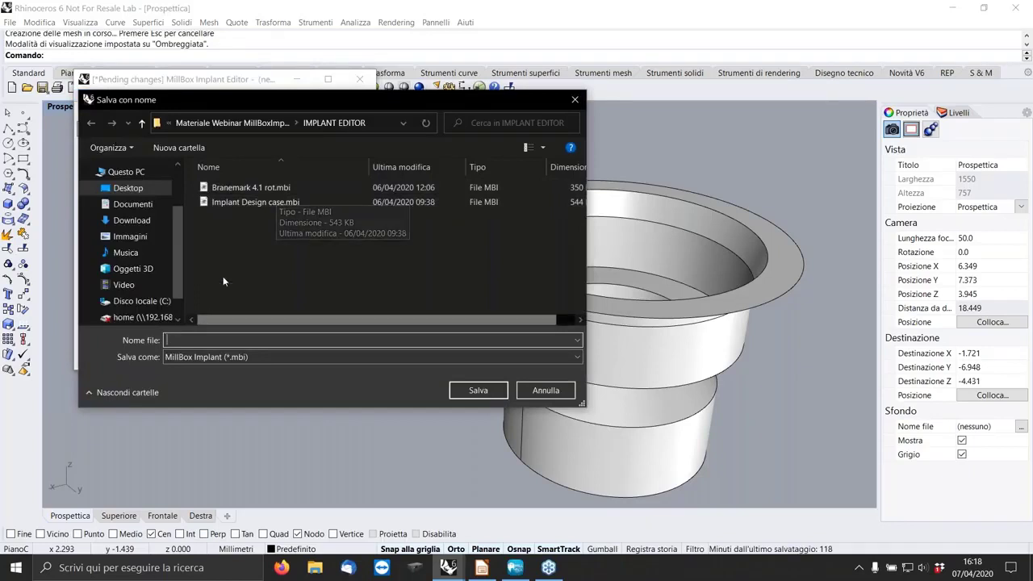
pyautogui.click(247, 187)
pyautogui.click(478, 391)
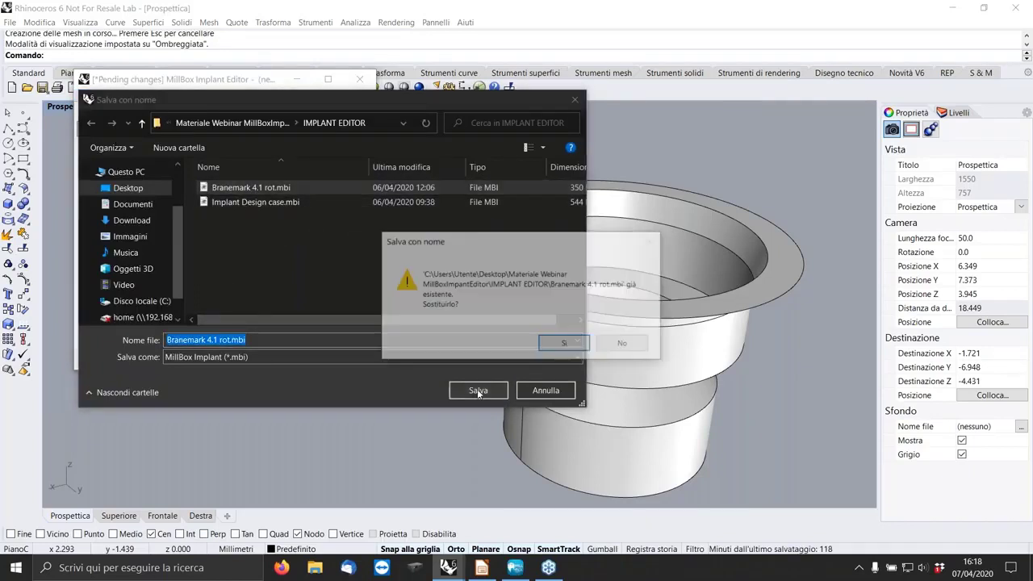
pyautogui.click(565, 345)
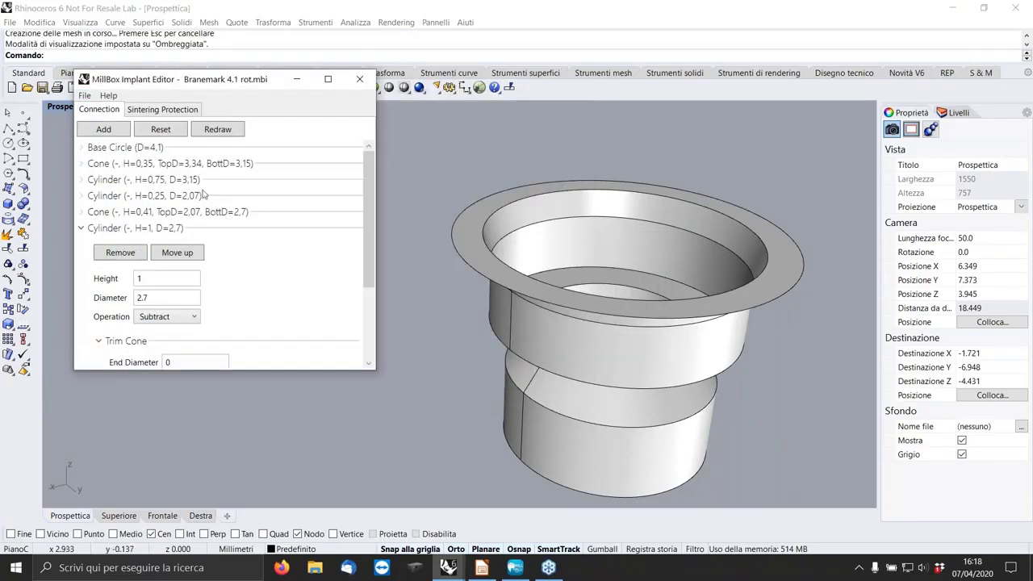
pyautogui.scroll(-4, 638, 239)
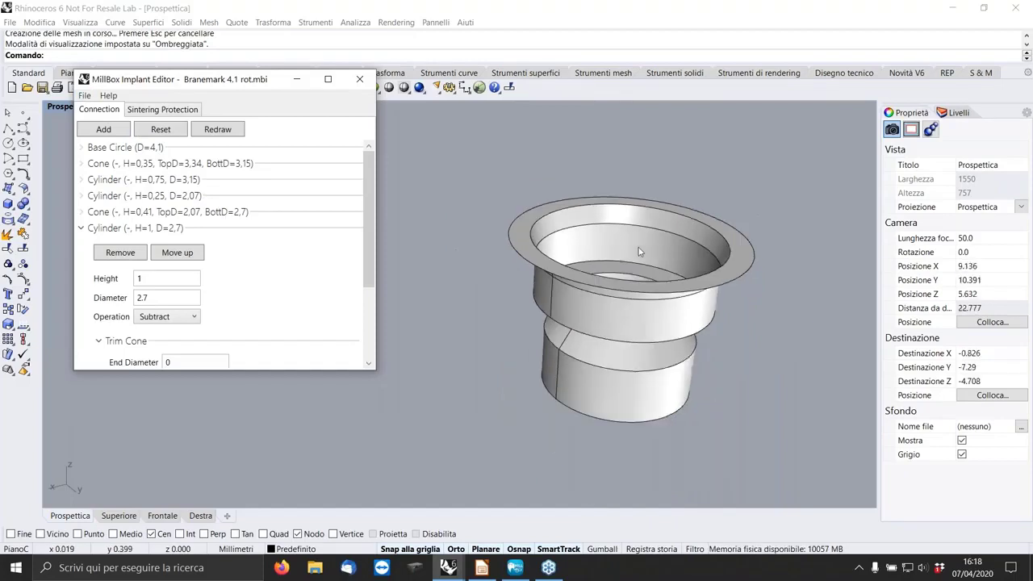
# Start a new connection project, add a Base Circle with diameter 4.1 mm, redraw the model and collapse its settings
pyautogui.moveTo(655, 233); pyautogui.dragTo(510, 173, button='right')
pyautogui.scroll(5, 510, 169)
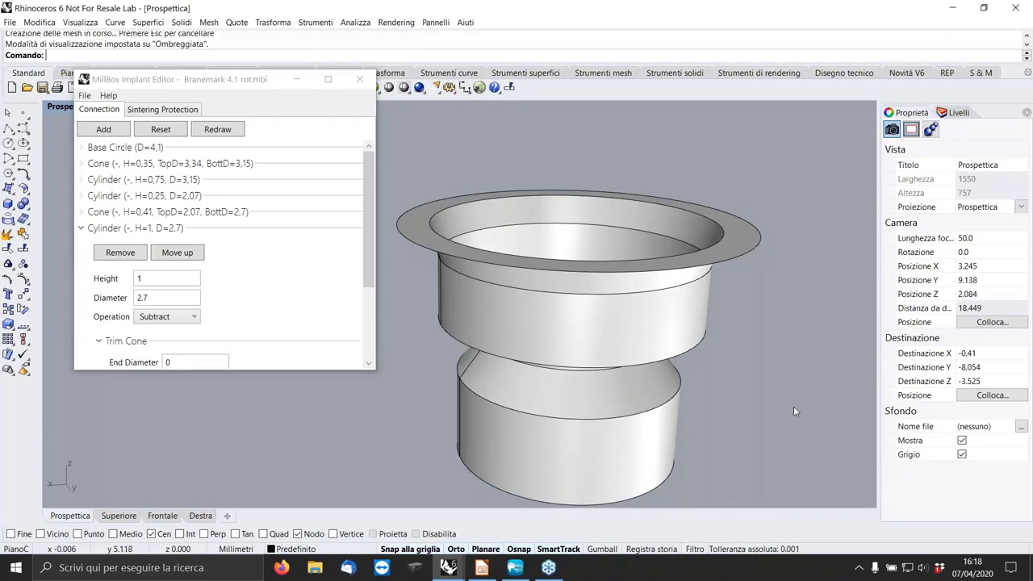
pyautogui.click(86, 97)
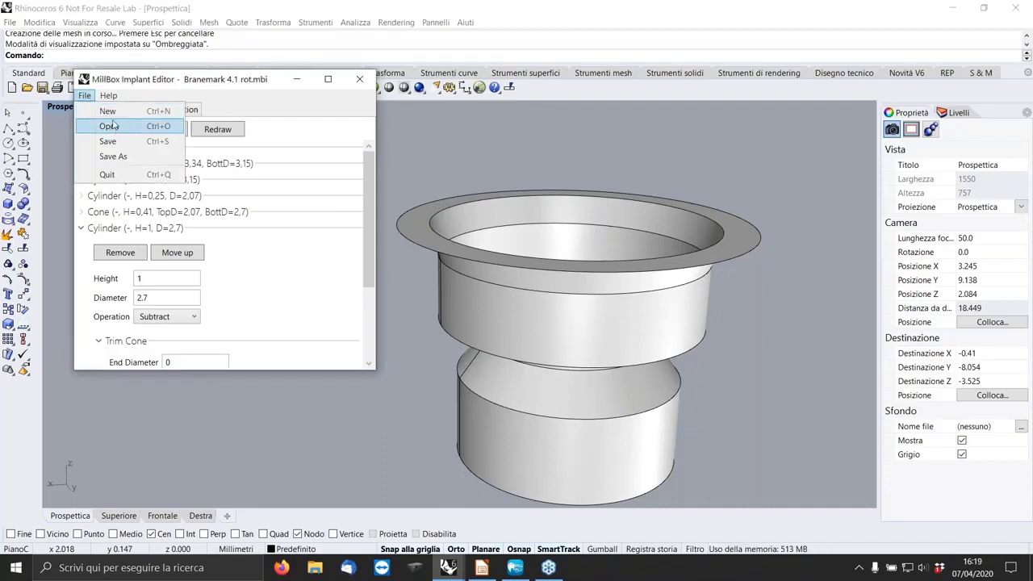
pyautogui.click(115, 112)
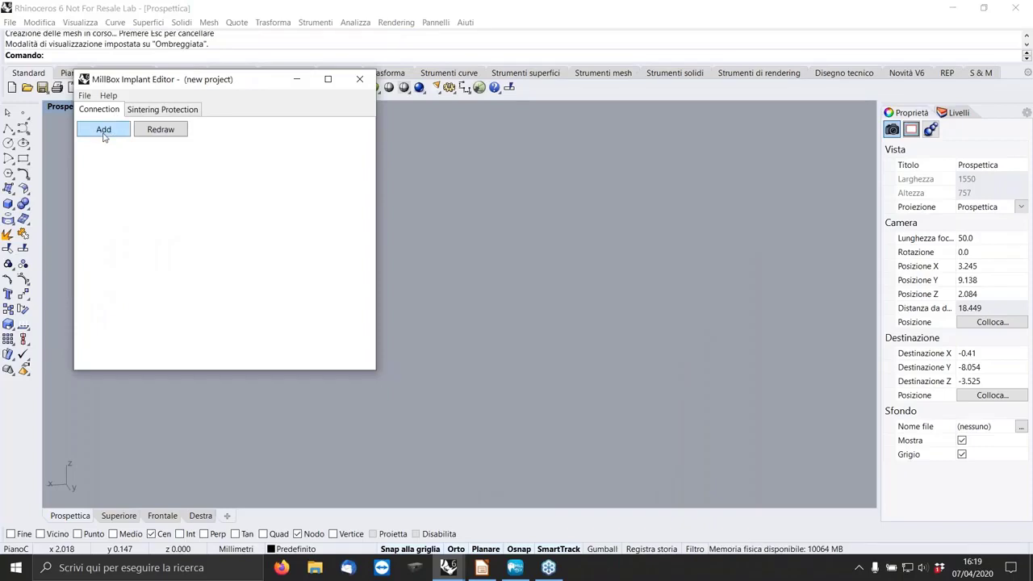
pyautogui.click(103, 134)
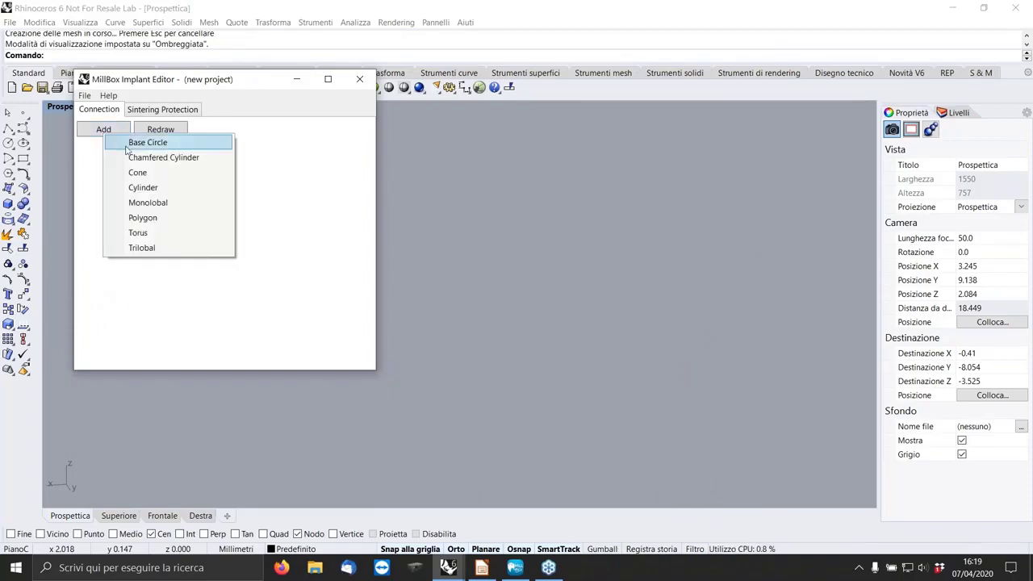
pyautogui.click(139, 143)
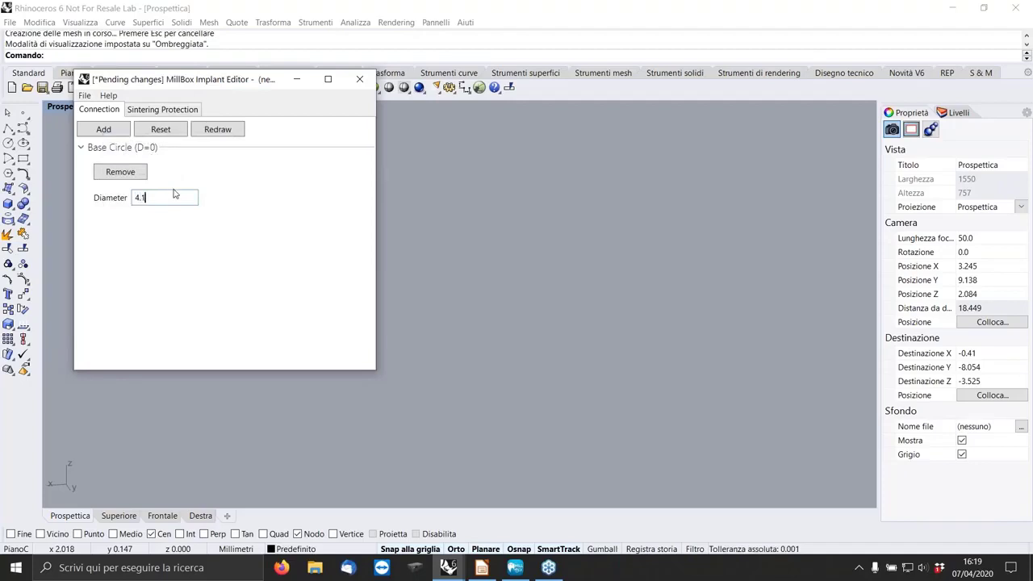
pyautogui.click(213, 131)
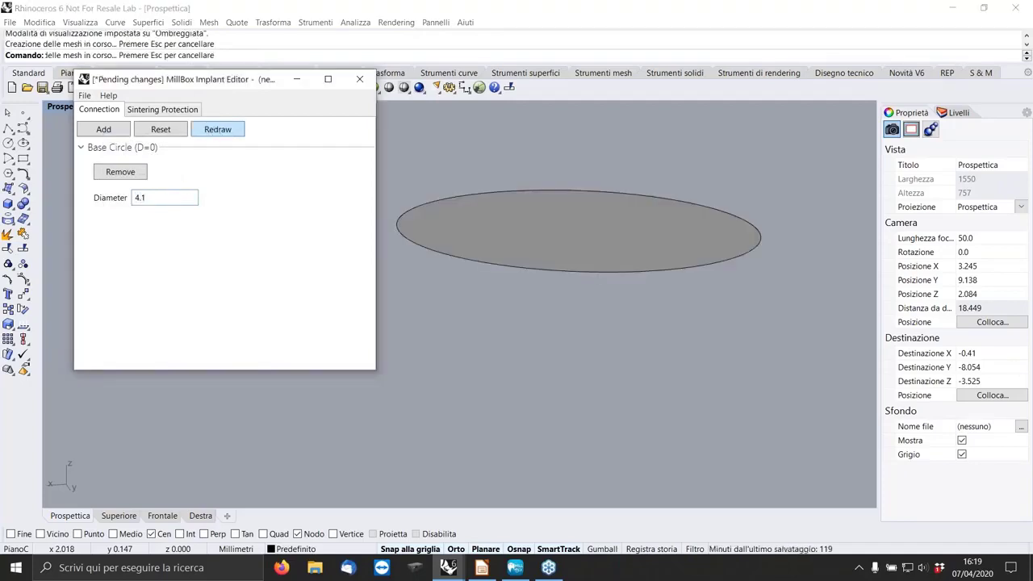
pyautogui.click(81, 148)
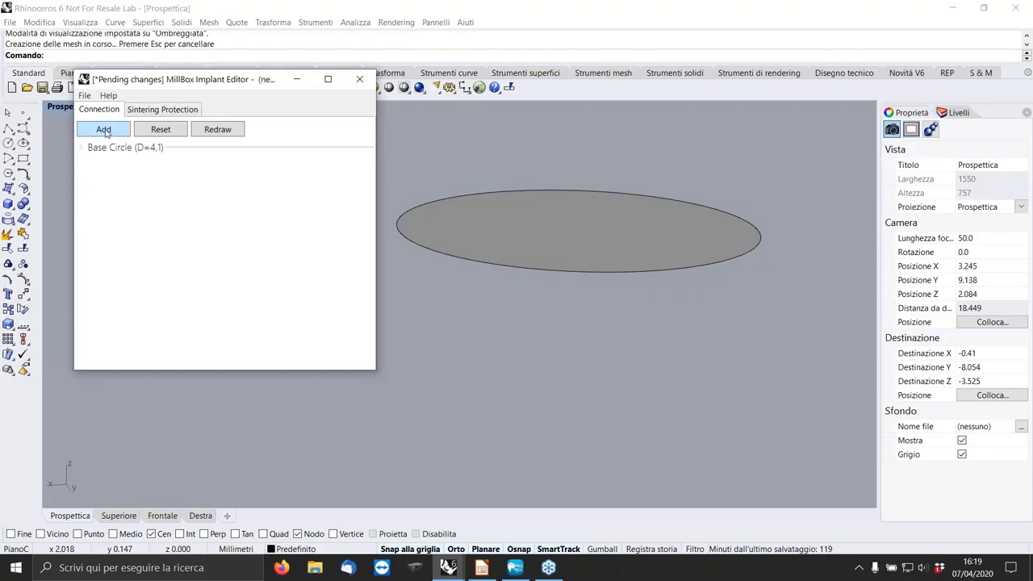
# Add a subtracted Cylinder with height 0.15 mm and diameter 3.24 mm, redraw the model and collapse its settings
pyautogui.click(104, 130)
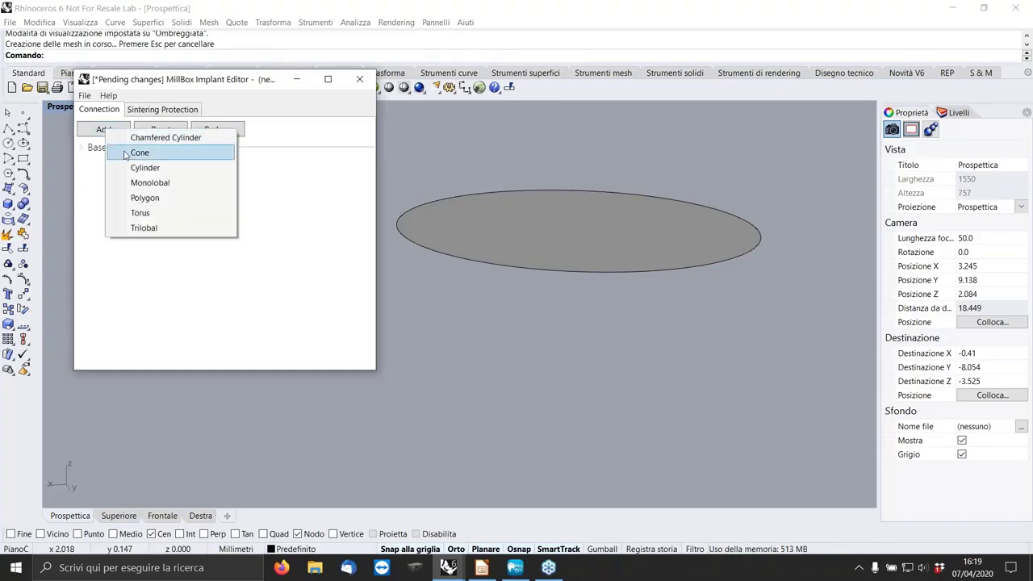
pyautogui.click(136, 167)
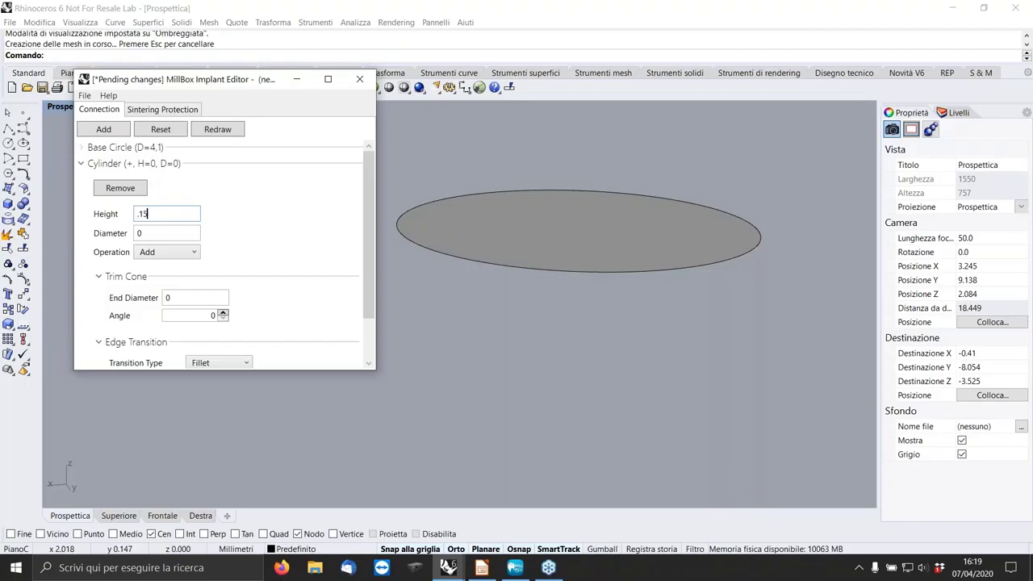
pyautogui.click(153, 233)
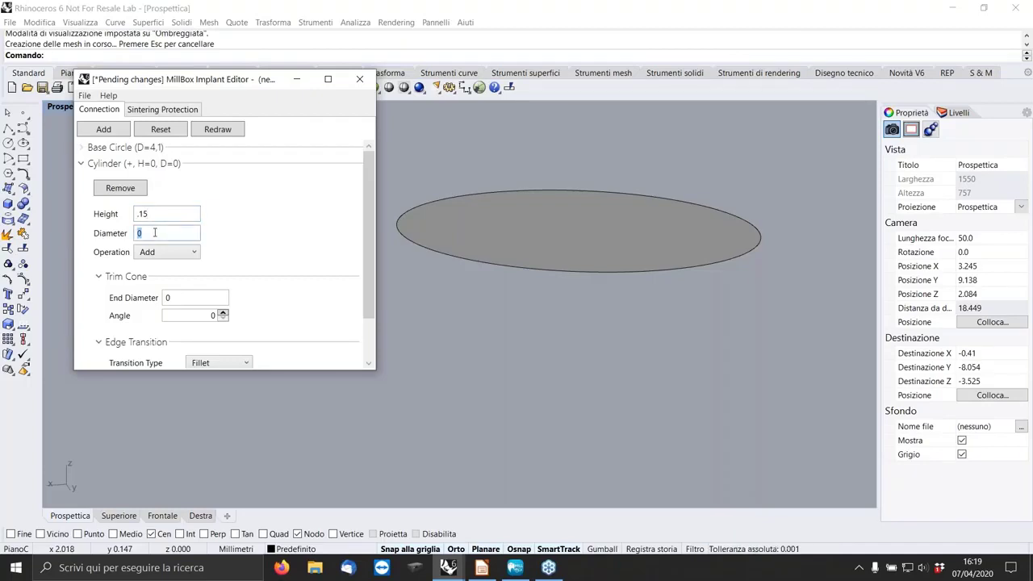
pyautogui.write('3.24')
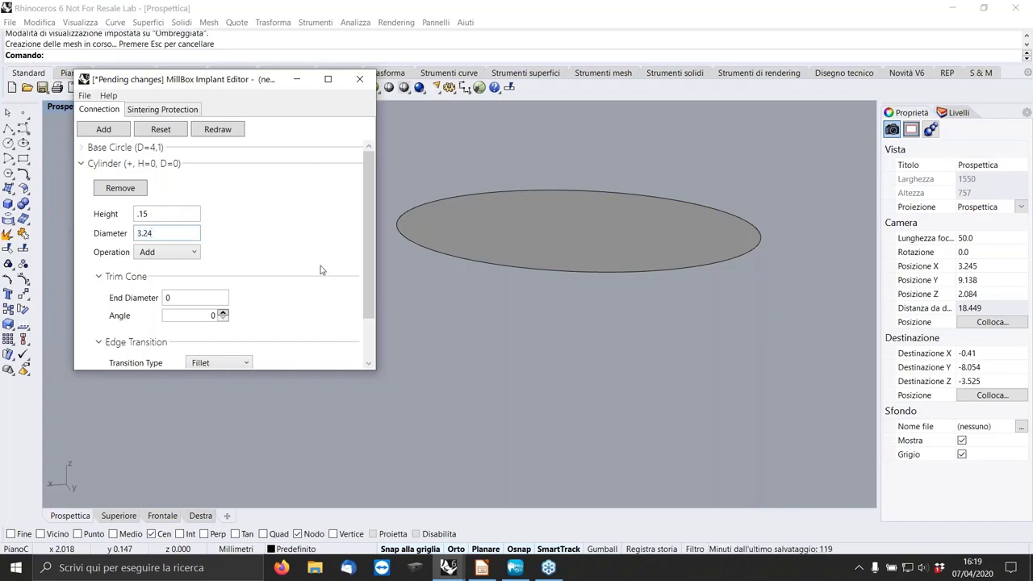
pyautogui.click(193, 253)
pyautogui.click(181, 283)
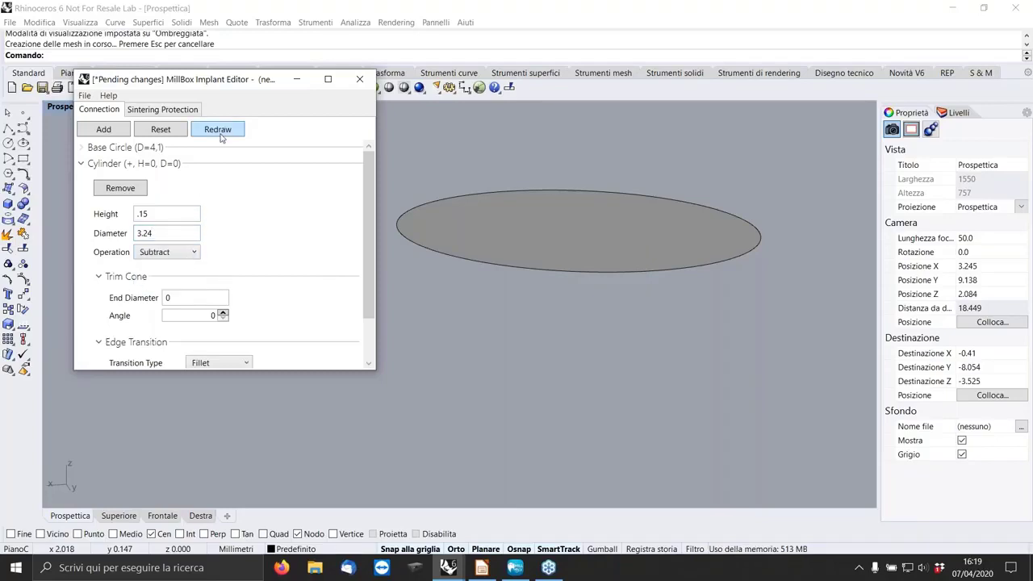
pyautogui.click(220, 135)
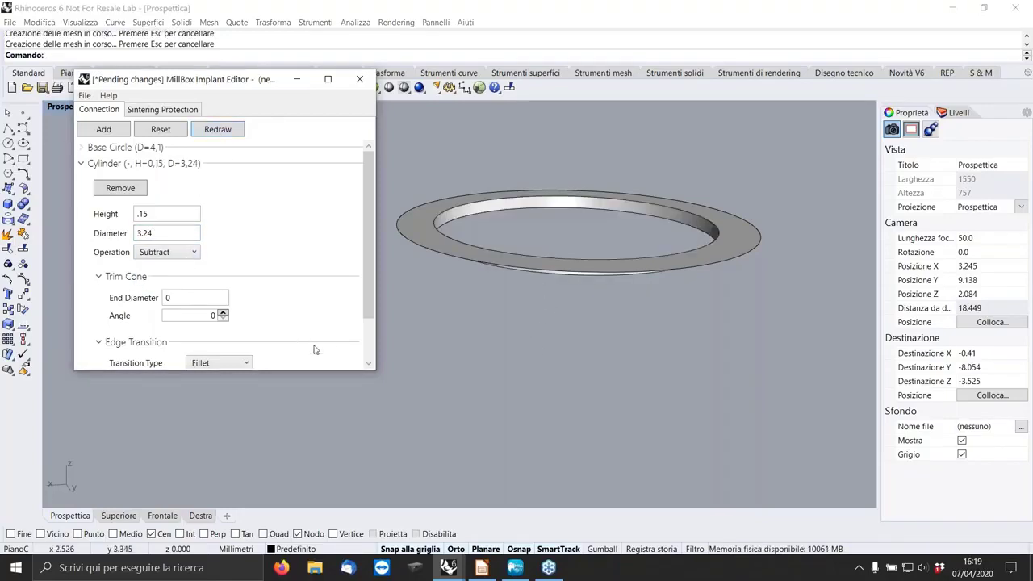
pyautogui.click(84, 164)
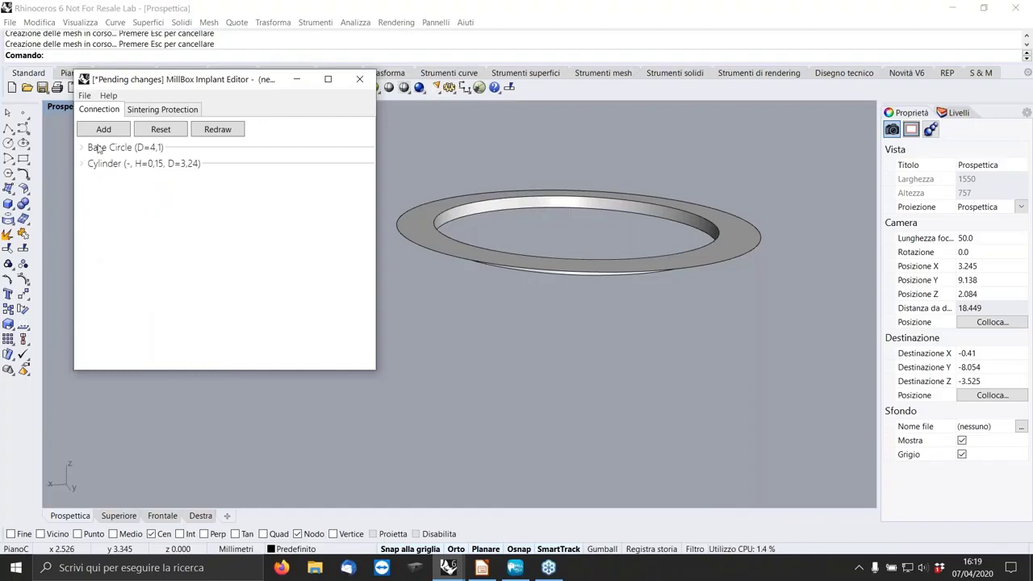
# Add a subtracted Polygon with height 0.65 mm, 6 sides and parallel-side distance 2.72 mm, redraw the model and inspect it
pyautogui.click(103, 131)
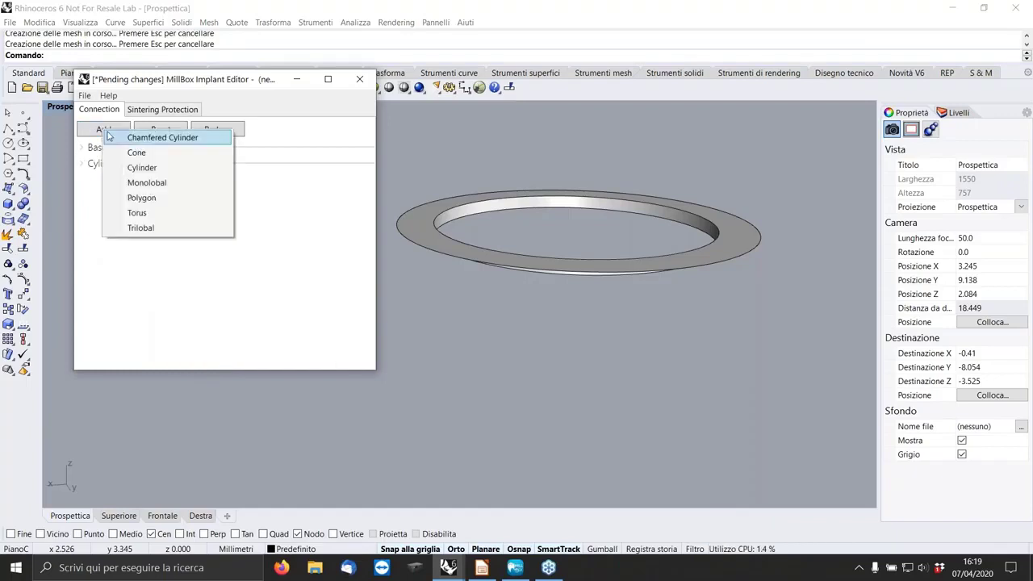
pyautogui.click(149, 198)
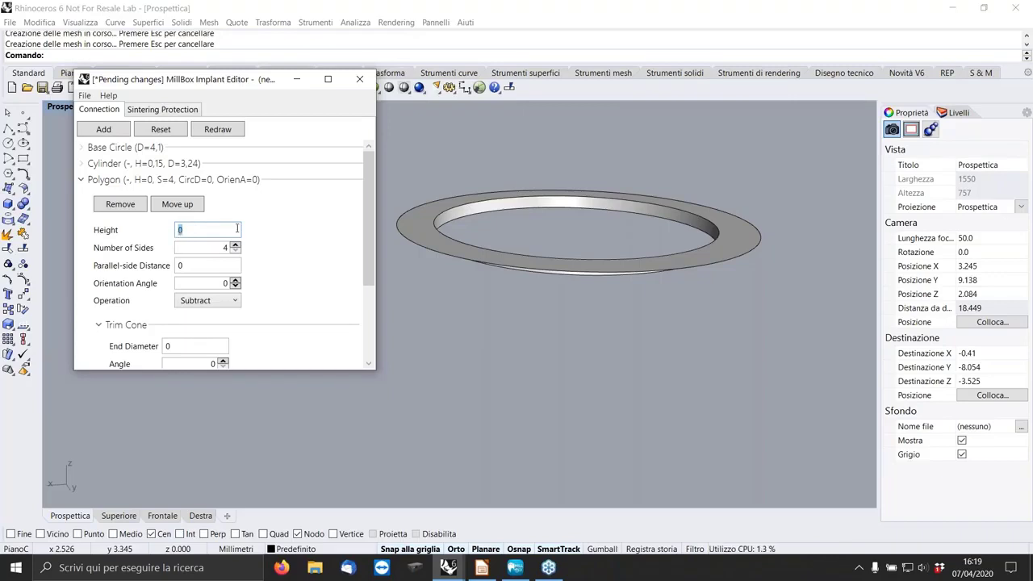
pyautogui.write('0')
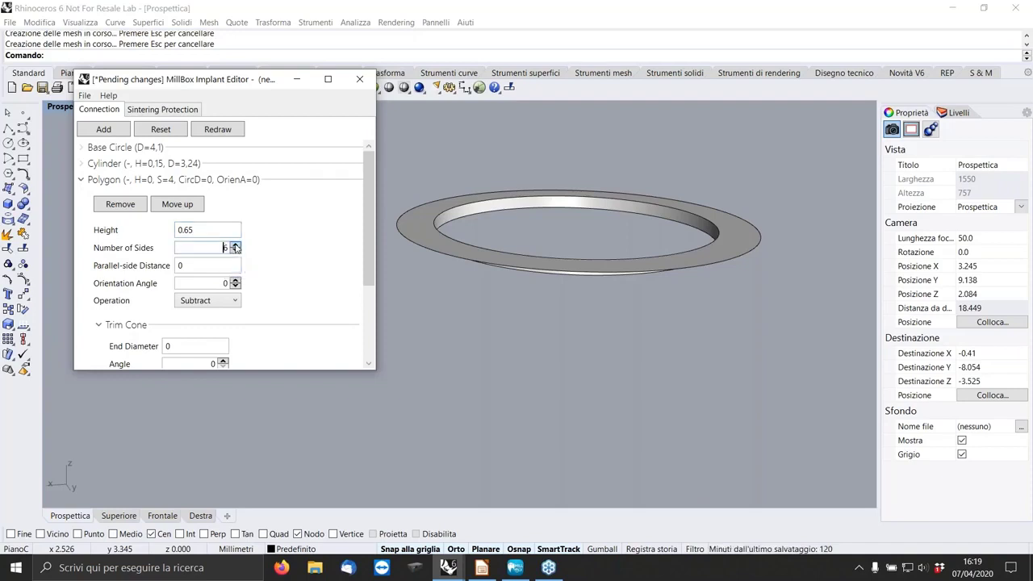
pyautogui.click(236, 245)
pyautogui.click(236, 245)
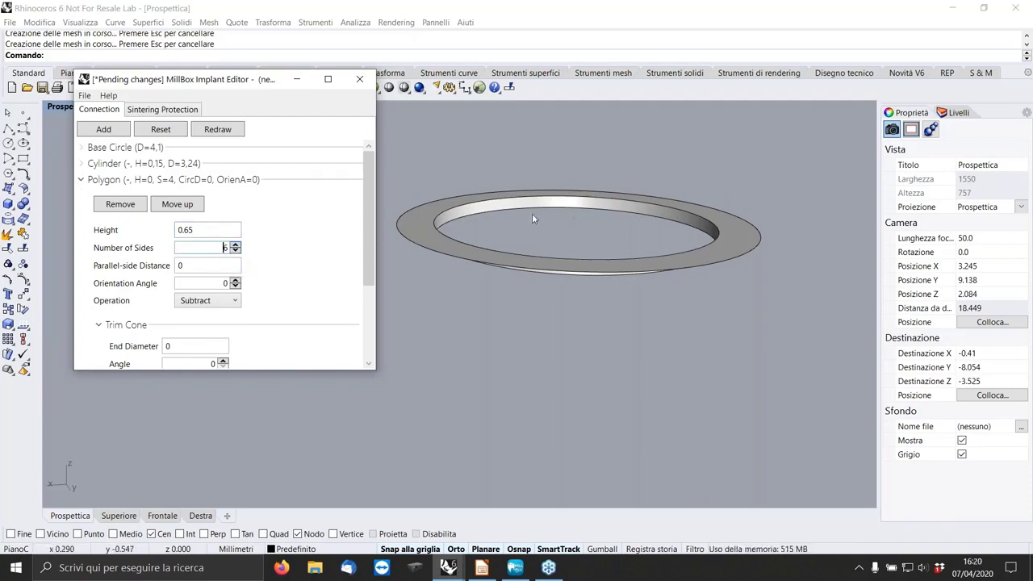
pyautogui.doubleClick(201, 264)
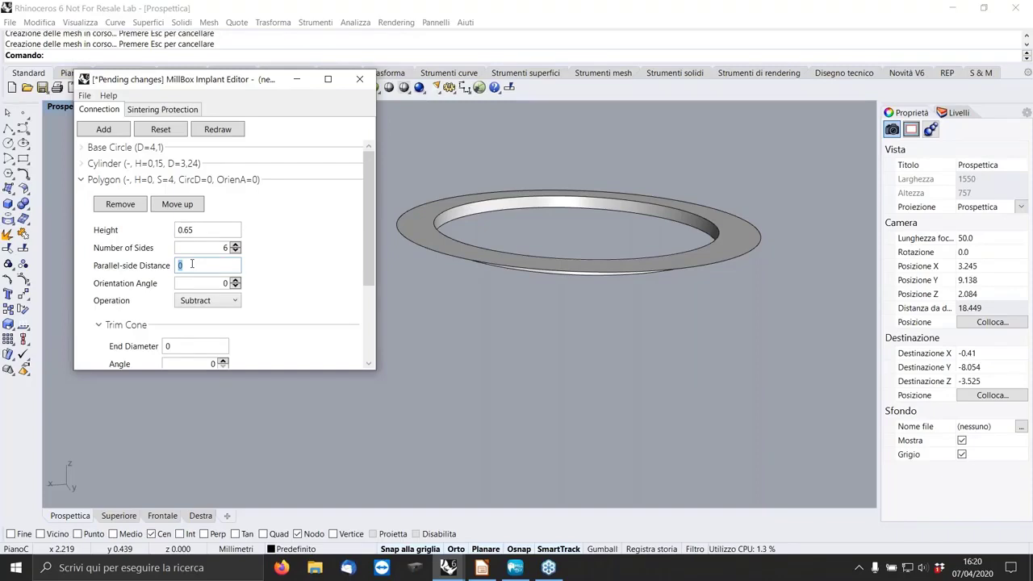
pyautogui.write('2.72')
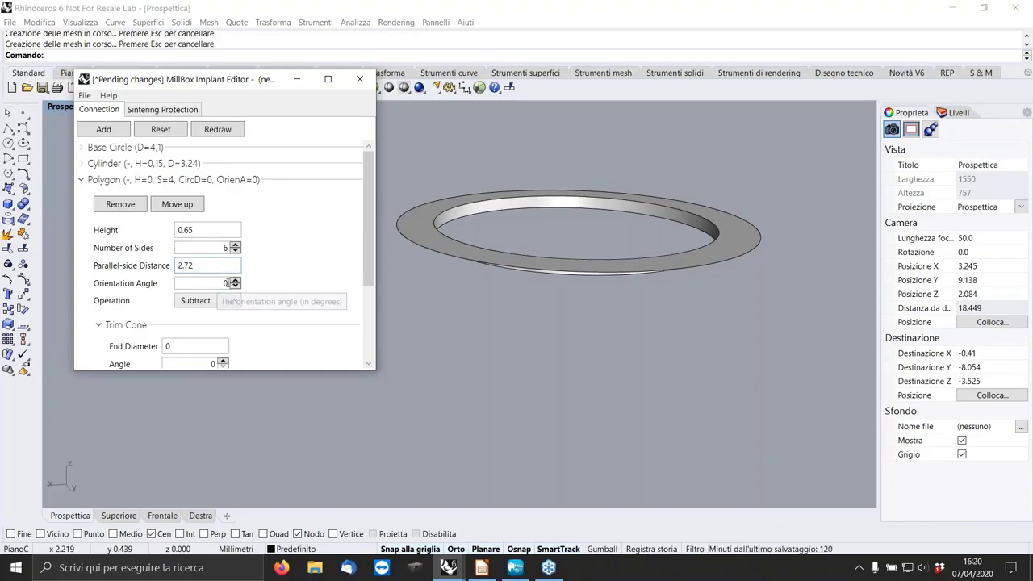
pyautogui.click(212, 130)
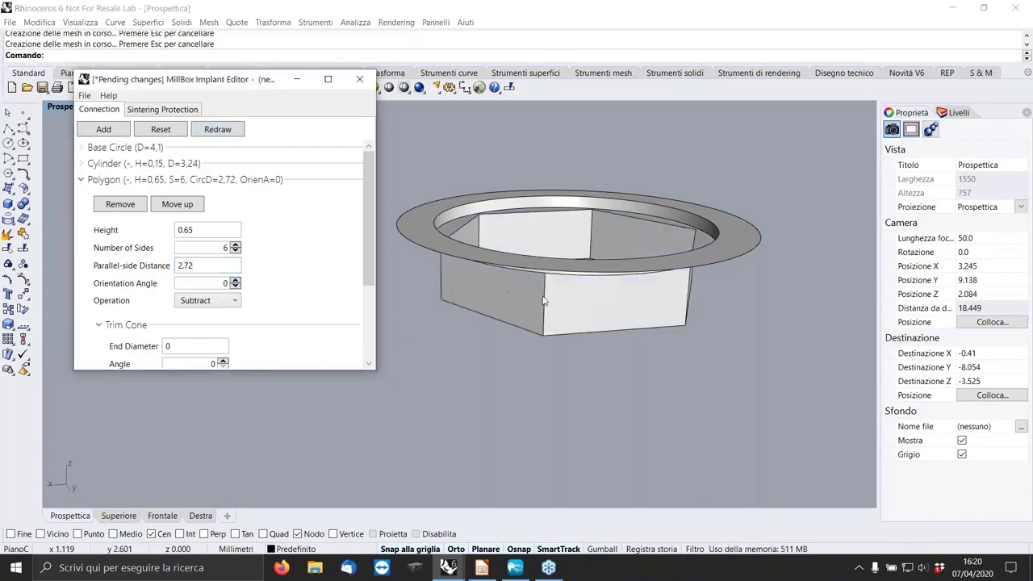
pyautogui.moveTo(525, 162); pyautogui.dragTo(528, 225, button='right')
pyautogui.scroll(-8, 528, 221)
pyautogui.scroll(8, 557, 307)
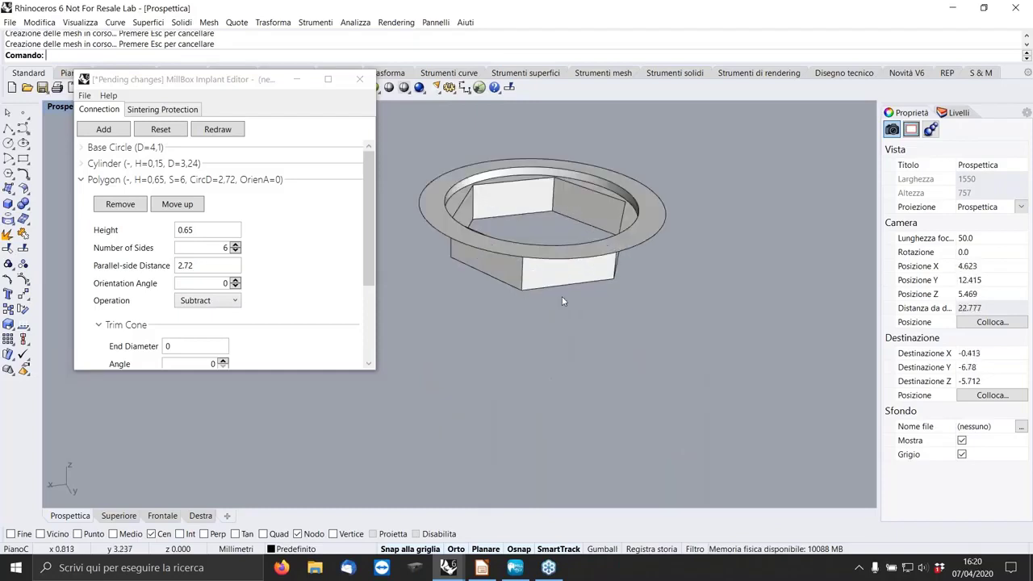
pyautogui.scroll(-2, 533, 315)
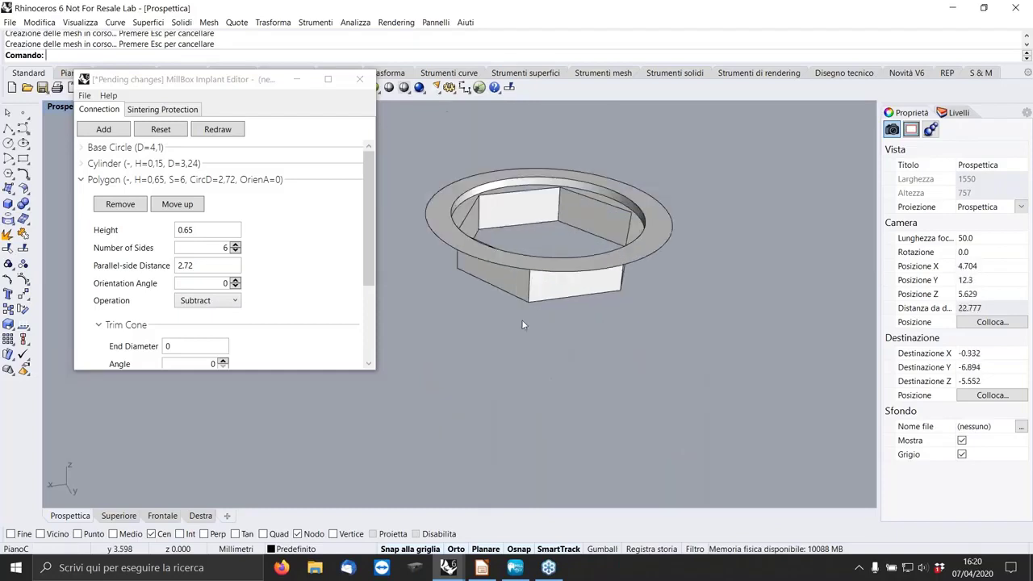
# Try an orientation angle of 20 degrees on the hexagon, set it back to 0 and redraw the model
pyautogui.click(226, 284)
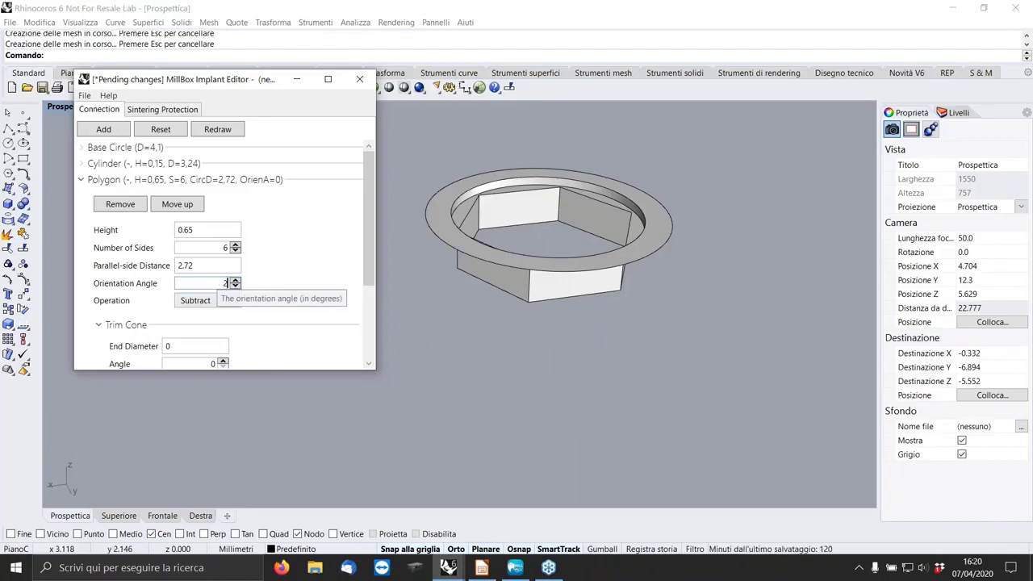
pyautogui.click(218, 130)
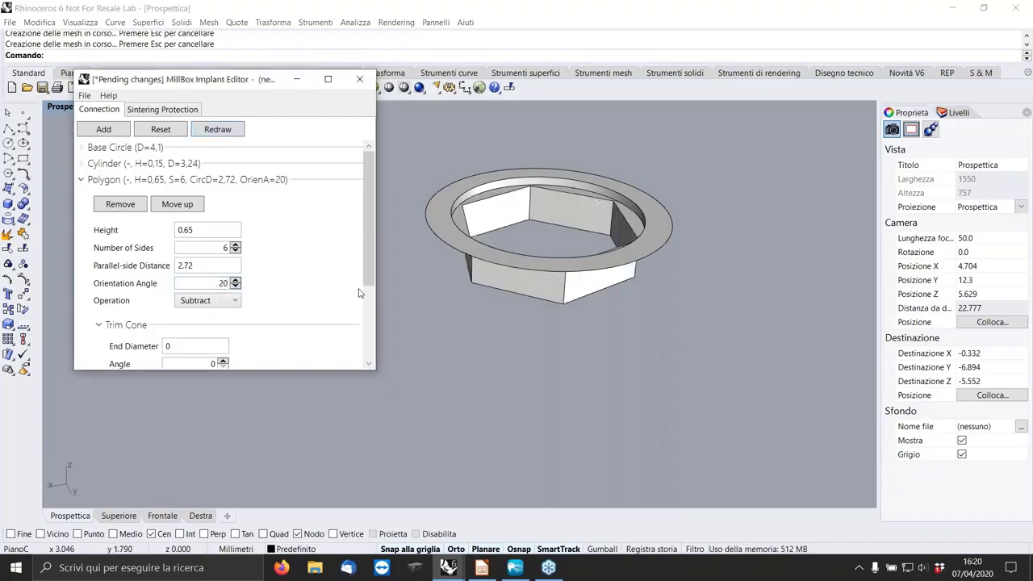
pyautogui.doubleClick(214, 283)
pyautogui.write('0')
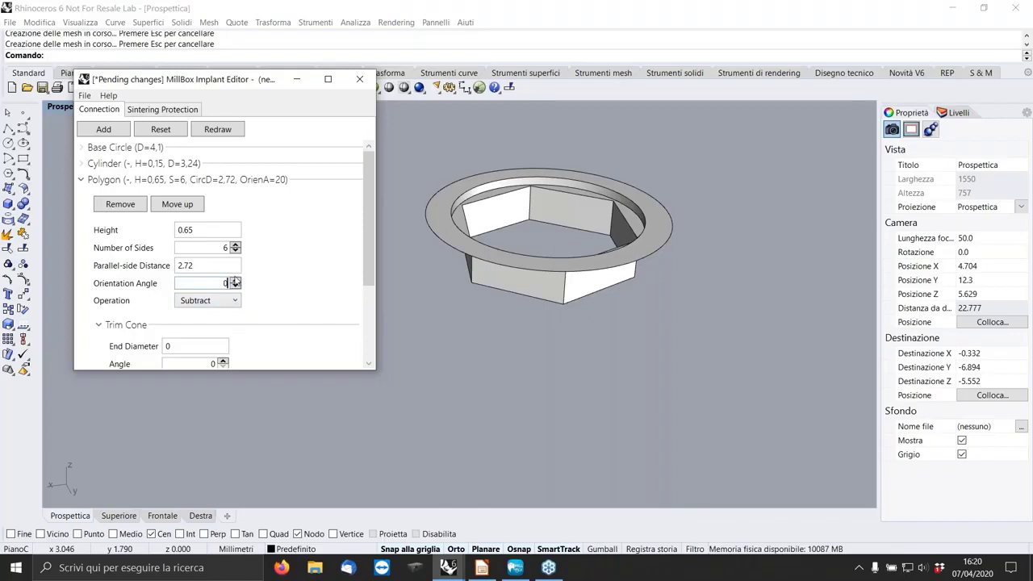
pyautogui.click(229, 130)
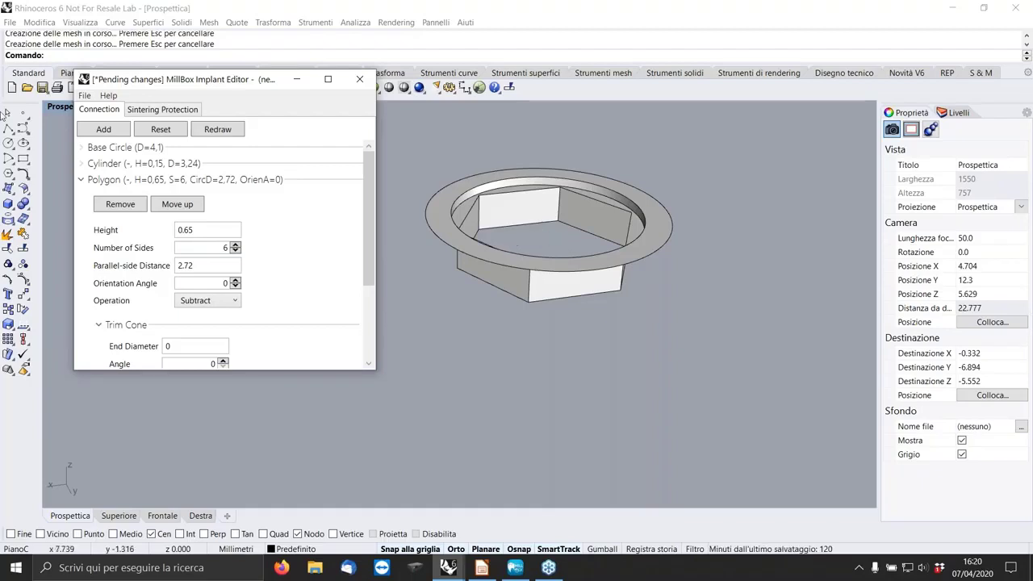
# Add a subtracted Cylinder with height 0.41 mm and diameter 2.07 mm below the hexagon, regenerate the model, inspect it and collapse its settings
pyautogui.click(80, 180)
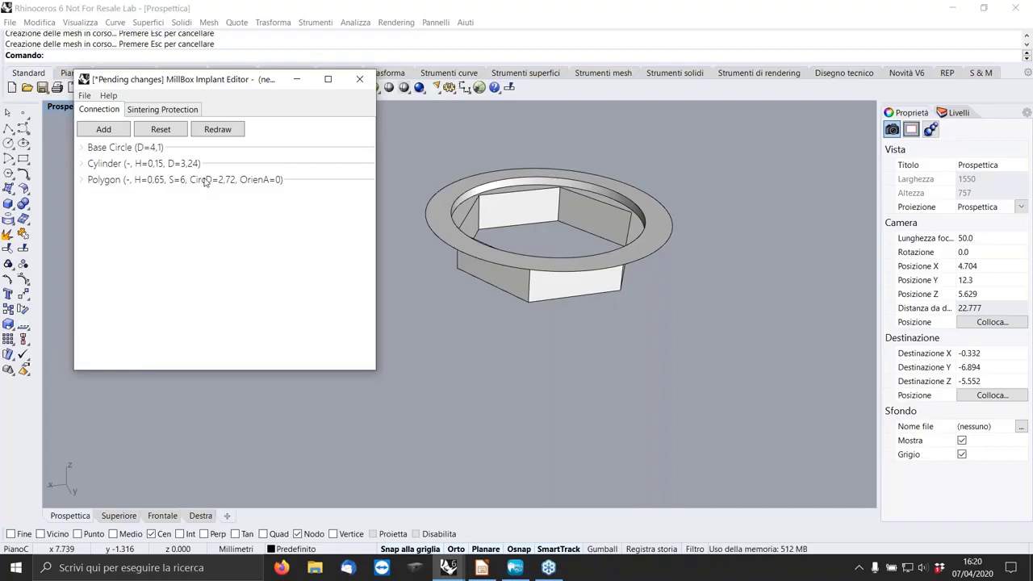
pyautogui.click(105, 131)
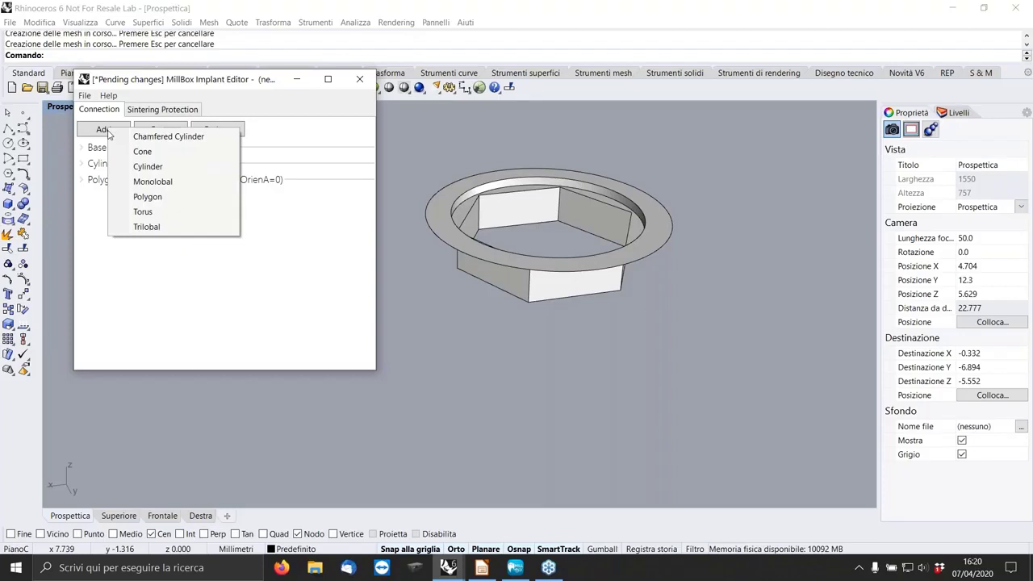
pyautogui.click(149, 168)
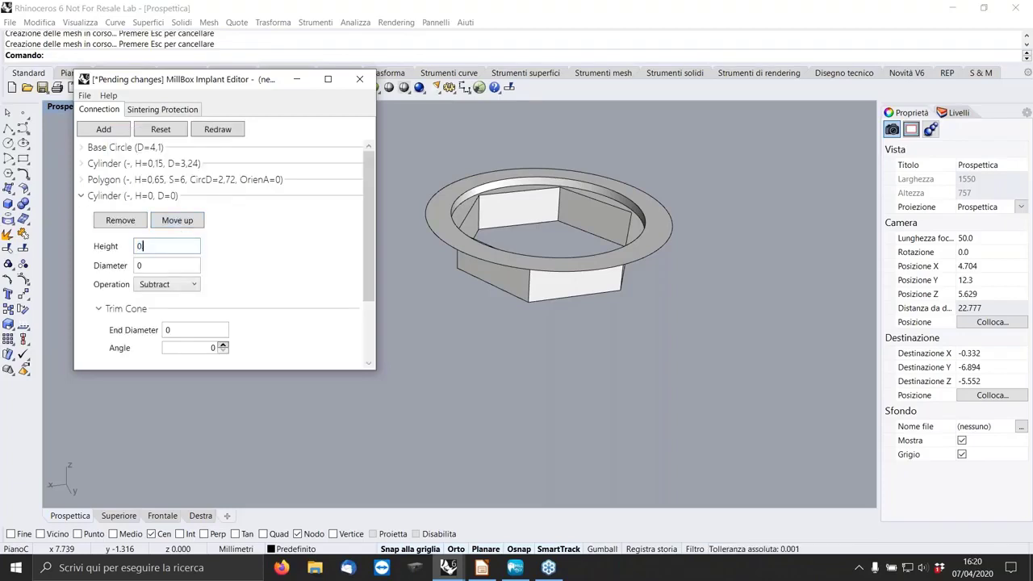
pyautogui.press('Tab')
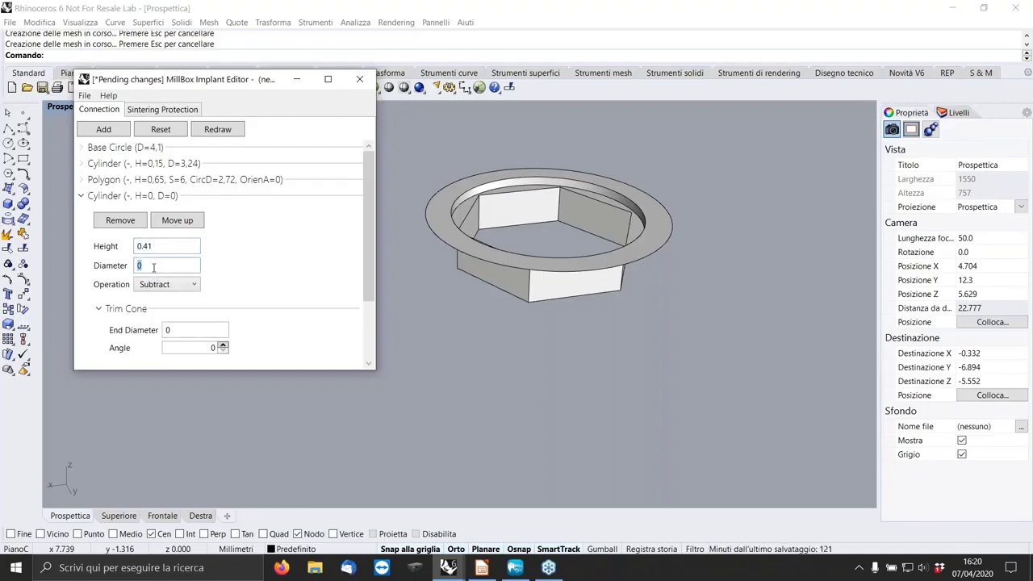
pyautogui.write('2.07')
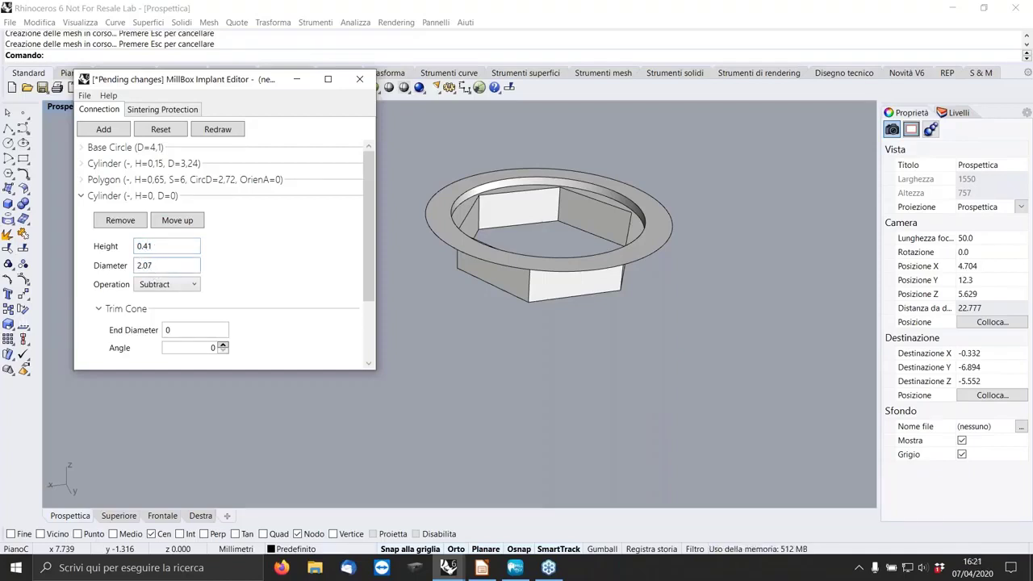
pyautogui.press('Return')
pyautogui.scroll(2, 560, 222)
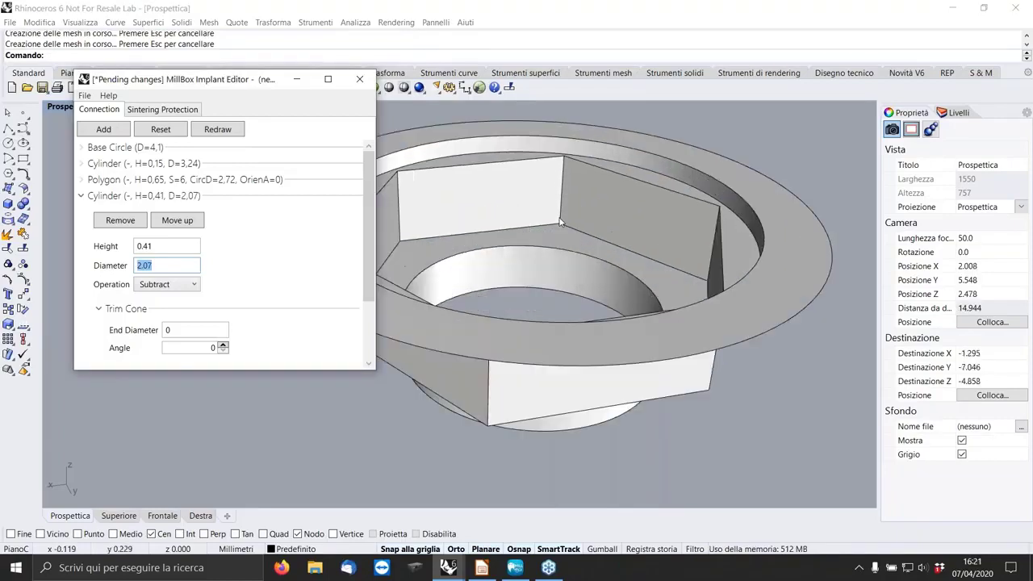
pyautogui.scroll(-3, 559, 222)
pyautogui.moveTo(585, 247); pyautogui.dragTo(494, 324, button='right')
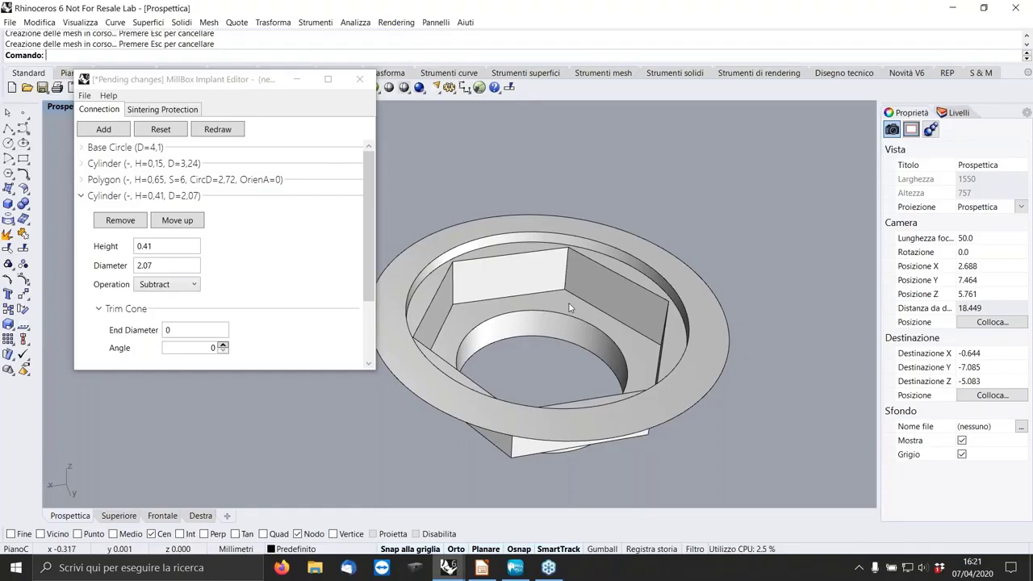
pyautogui.moveTo(546, 333)
pyautogui.mouseDown(button='right')
pyautogui.moveTo(553, 309)
pyautogui.moveTo(555, 345)
pyautogui.mouseUp(button='right')
pyautogui.click(82, 196)
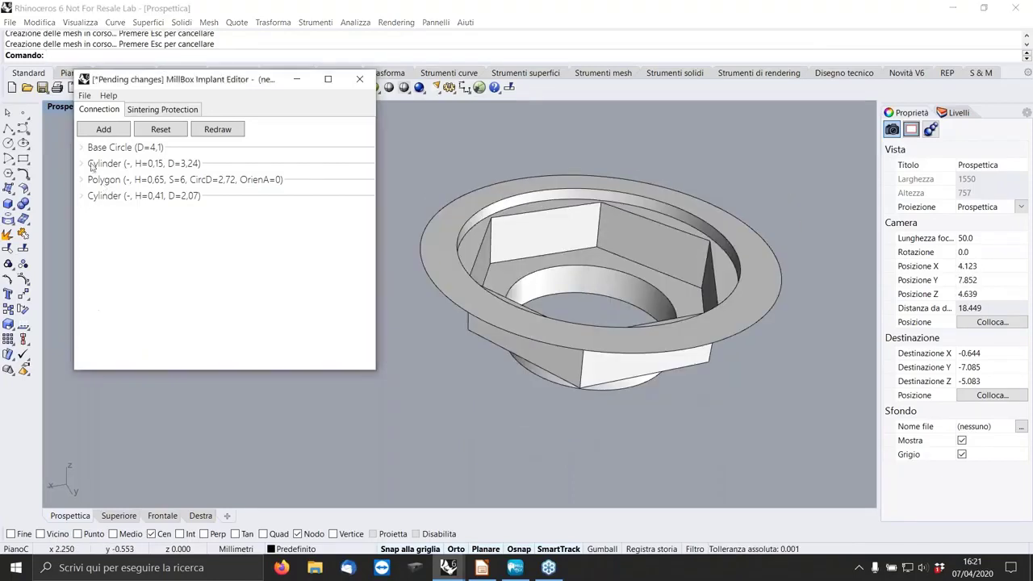
# Add a subtracted Cone with height 0.41 mm, top diameter 2.07 mm and bottom diameter 2.7 mm, redraw the model and collapse its settings
pyautogui.click(103, 129)
pyautogui.click(133, 155)
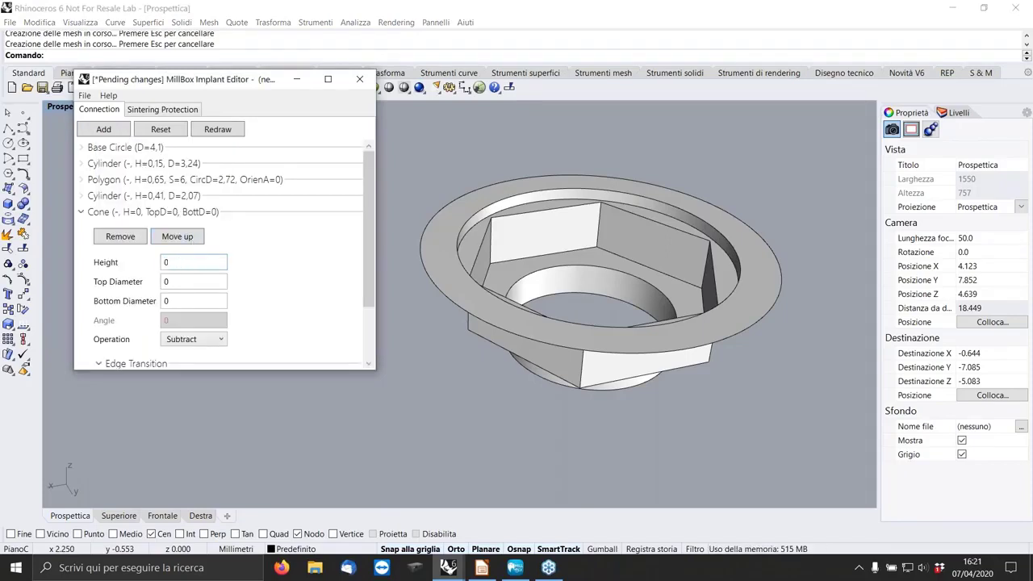
pyautogui.write('.41')
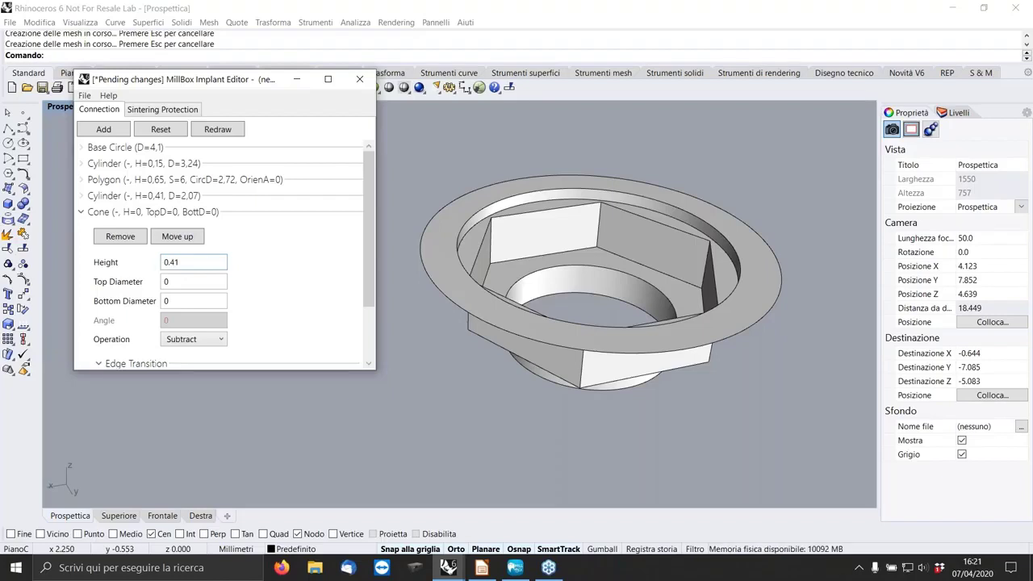
pyautogui.click(172, 280)
pyautogui.write('2.07')
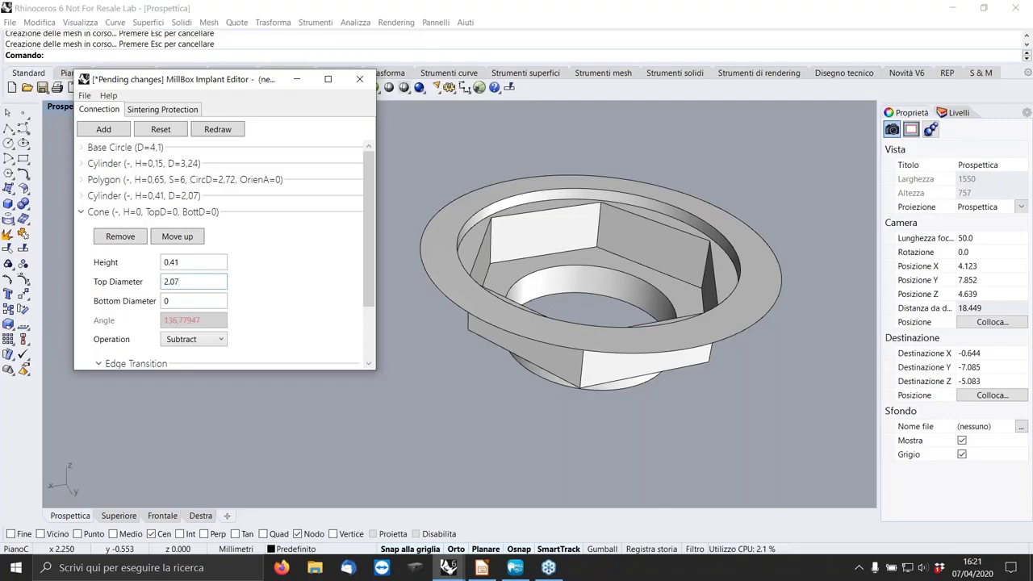
pyautogui.click(177, 301)
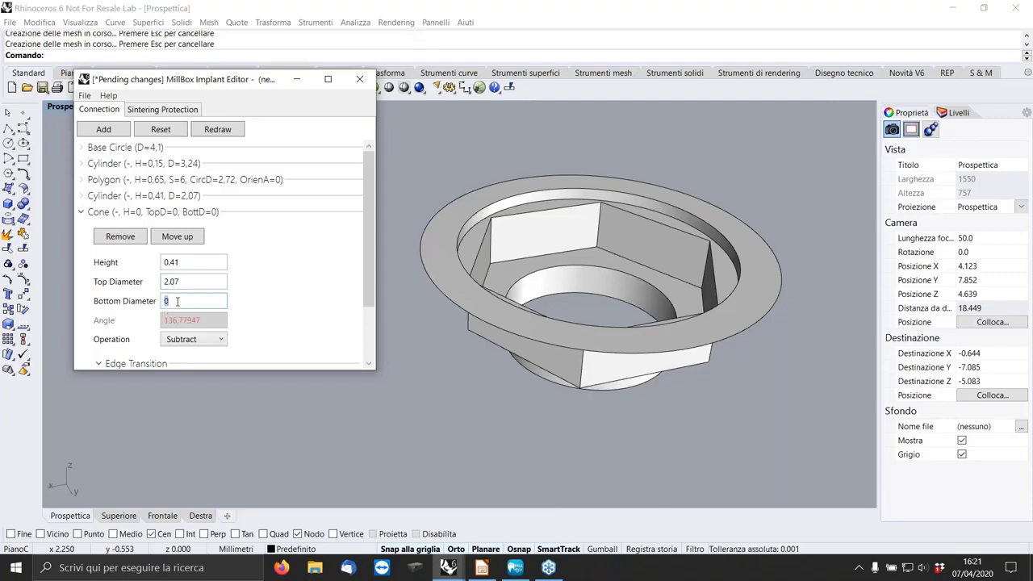
pyautogui.write('2.7')
pyautogui.click(216, 129)
pyautogui.moveTo(577, 302); pyautogui.dragTo(581, 275, button='right')
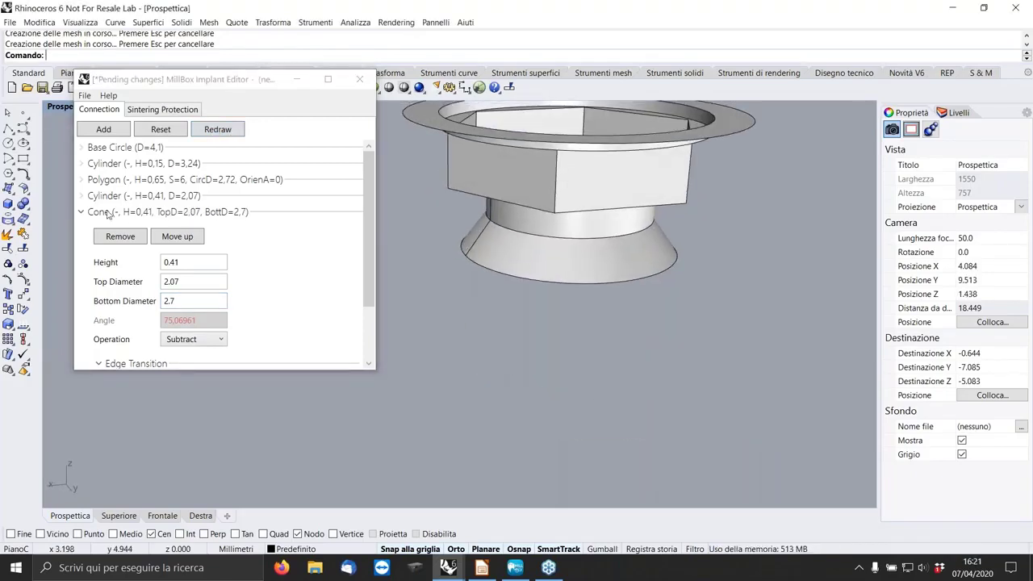
pyautogui.click(84, 212)
# Add a subtracted Cylinder with height 1 mm and diameter 2.7 mm below the cone, regenerate the model, inspect it and collapse its settings
pyautogui.click(103, 129)
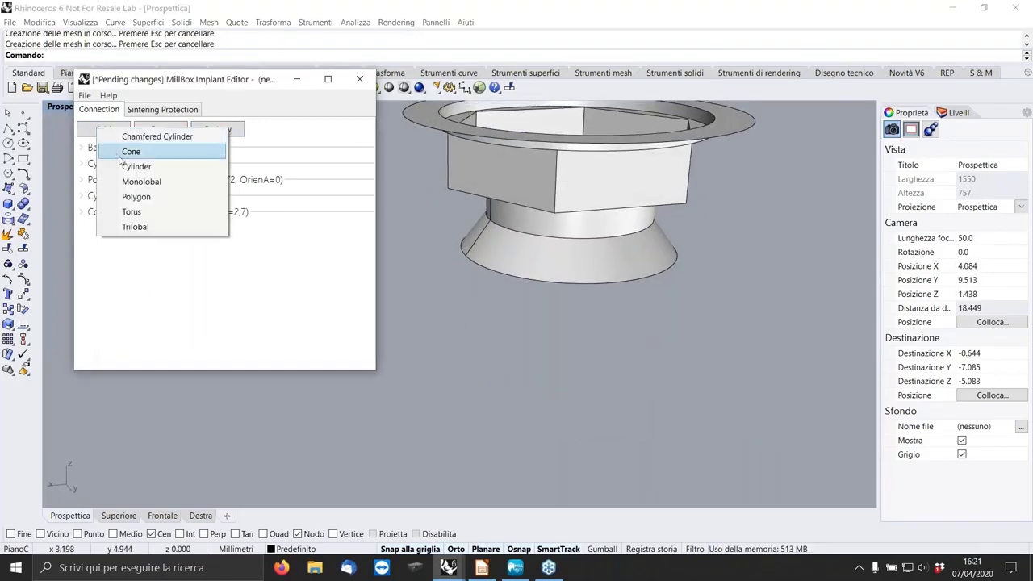
pyautogui.click(269, 300)
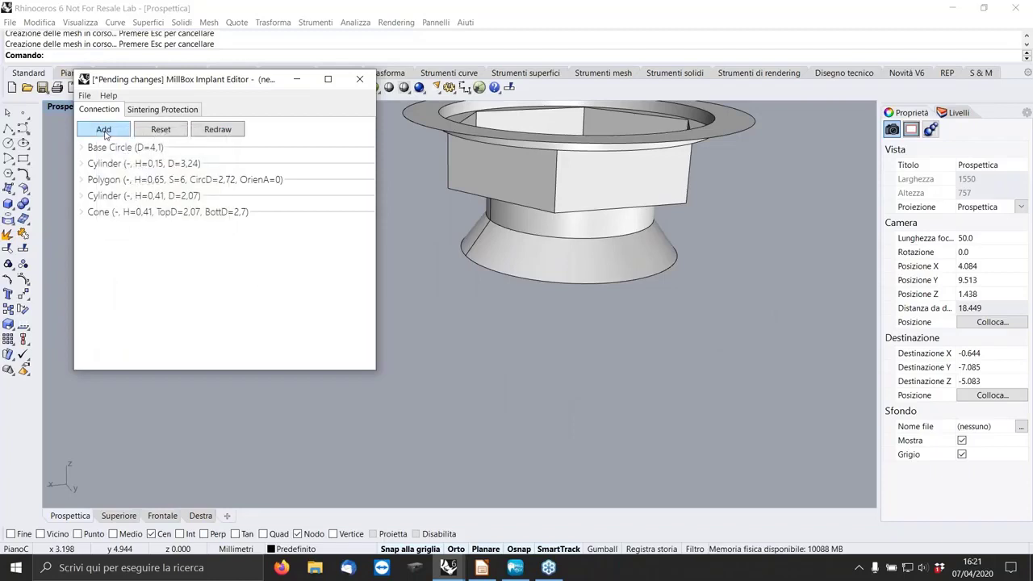
pyautogui.click(104, 132)
pyautogui.click(137, 170)
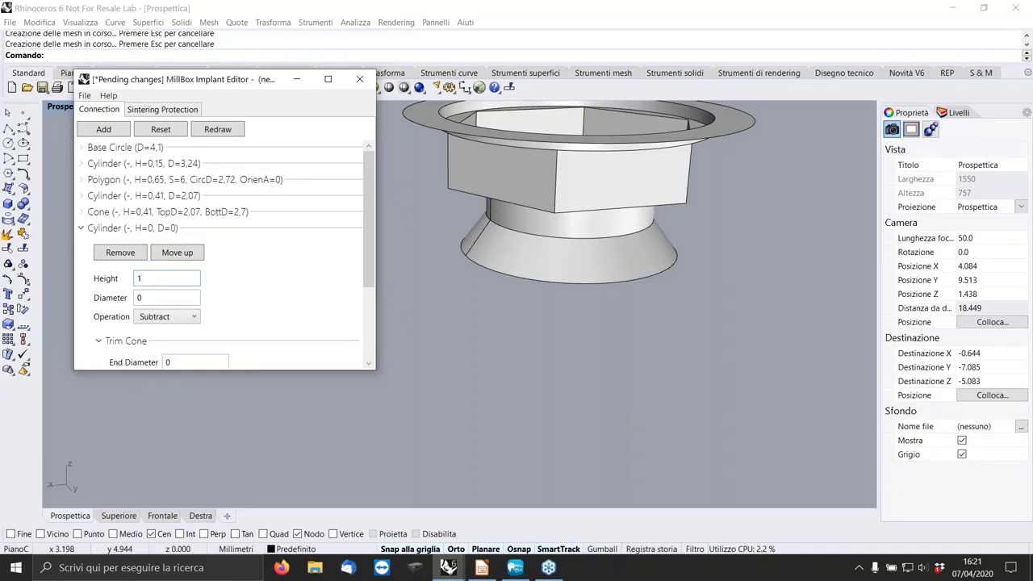
pyautogui.doubleClick(152, 296)
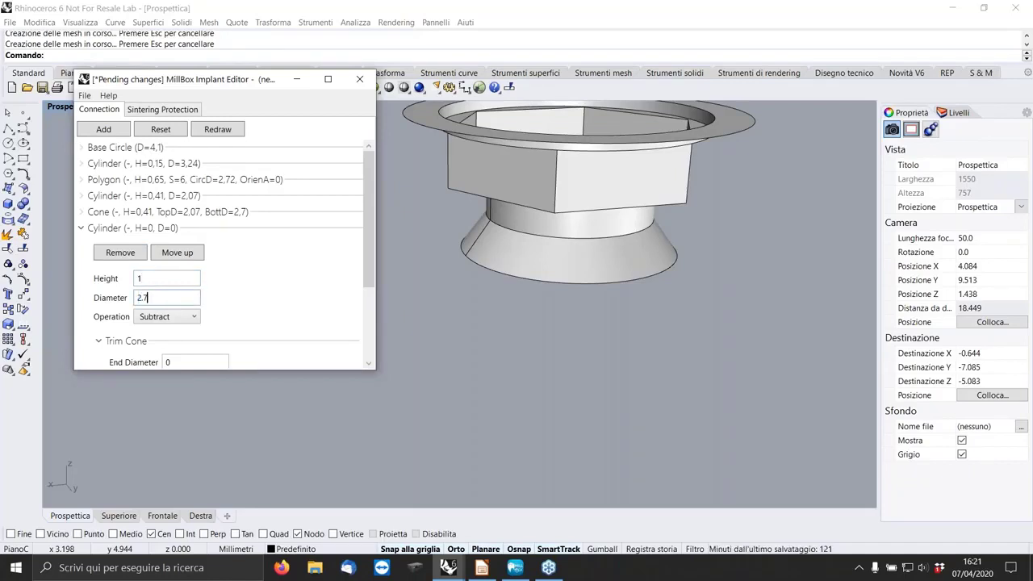
pyautogui.press('Return')
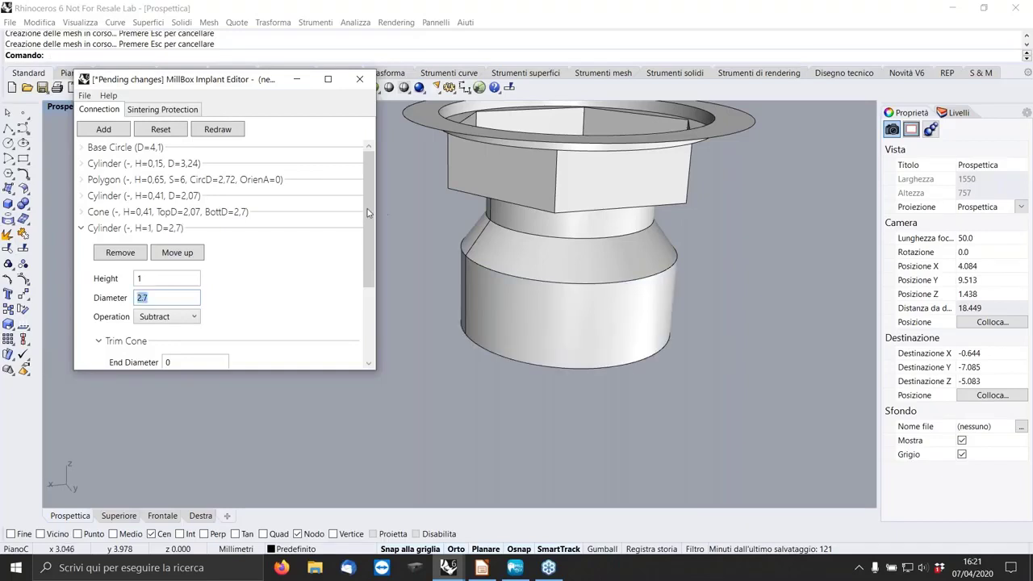
pyautogui.moveTo(519, 209); pyautogui.dragTo(562, 226, button='right')
pyautogui.scroll(5, 568, 219)
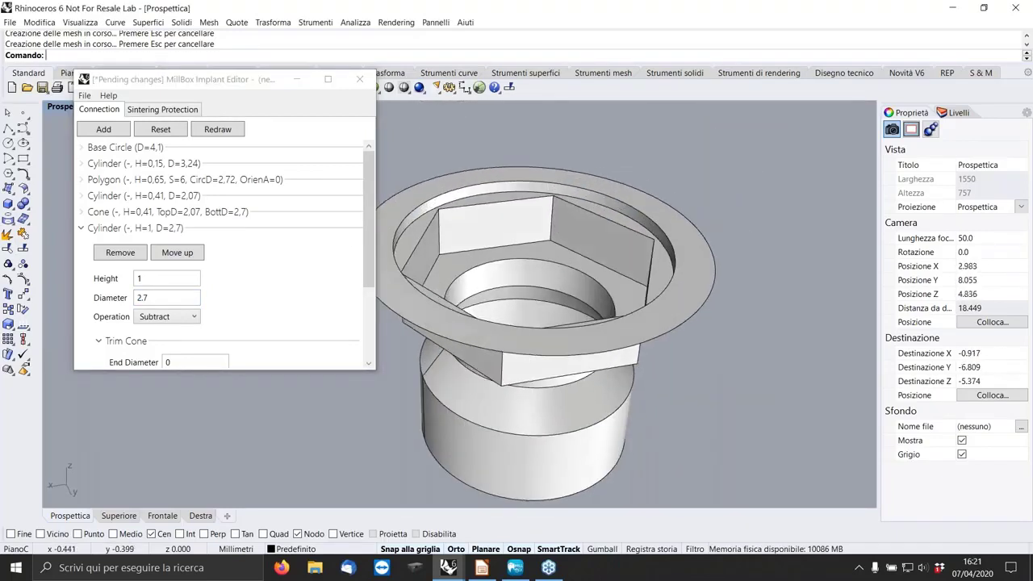
pyautogui.scroll(2, 646, 233)
pyautogui.scroll(-5, 653, 228)
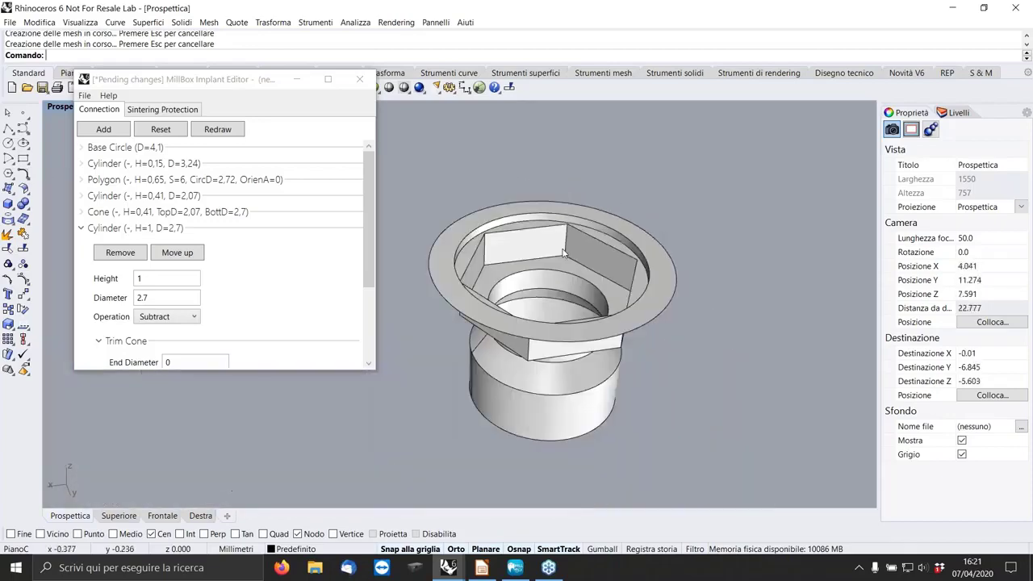
pyautogui.scroll(2, 569, 236)
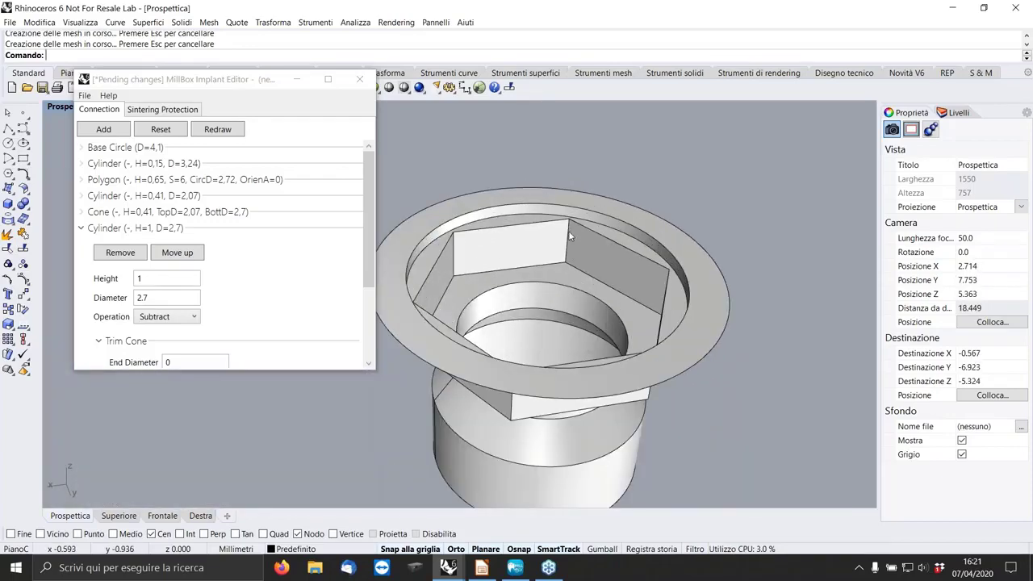
pyautogui.click(81, 227)
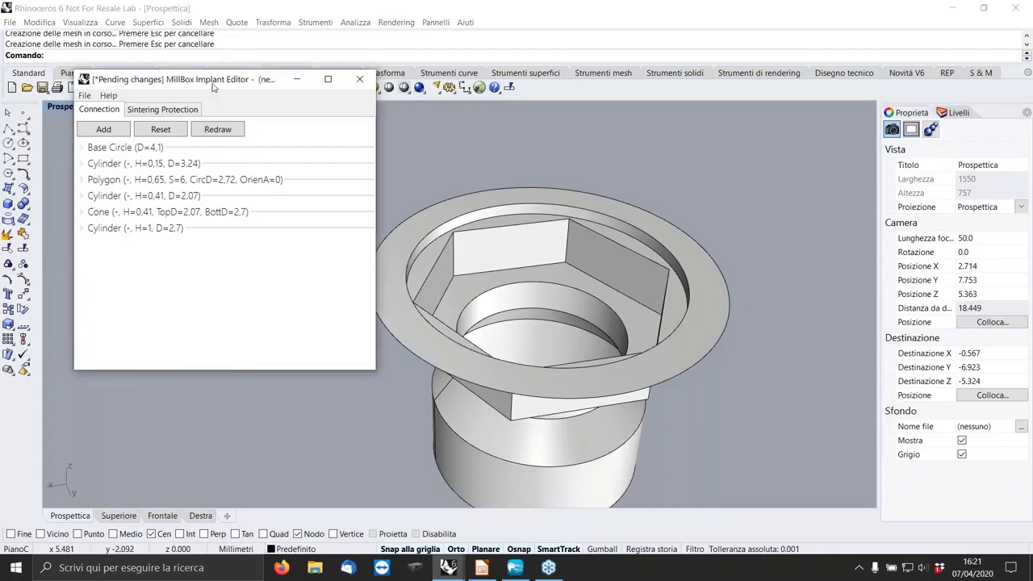
# Give the hexagonal Polygon a Fillet edge transition with a vertical-edge width of 0.25 mm and redraw the model
pyautogui.click(82, 181)
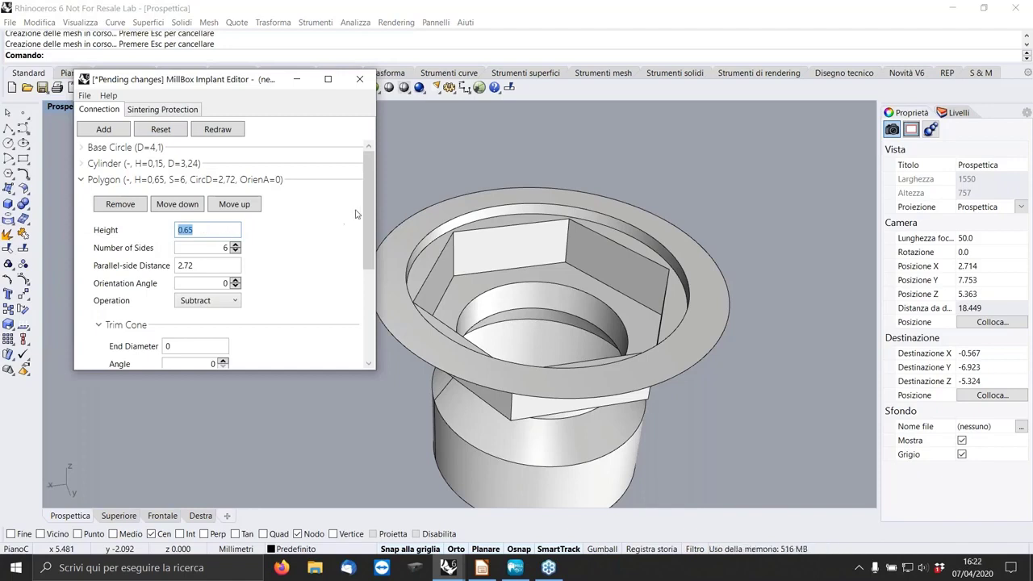
pyautogui.moveTo(362, 214); pyautogui.dragTo(362, 286)
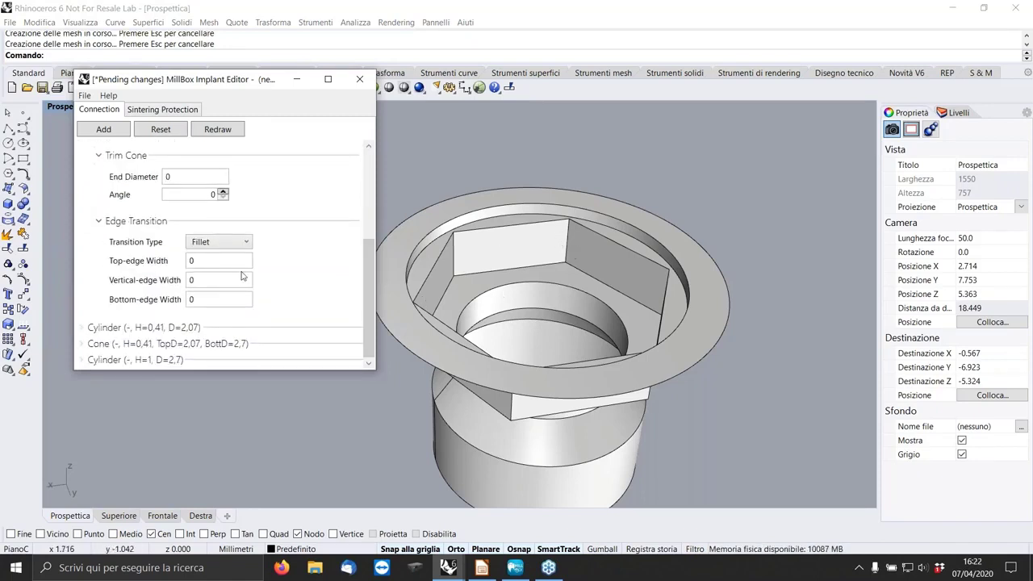
pyautogui.scroll(2, 373, 252)
pyautogui.scroll(3, 374, 252)
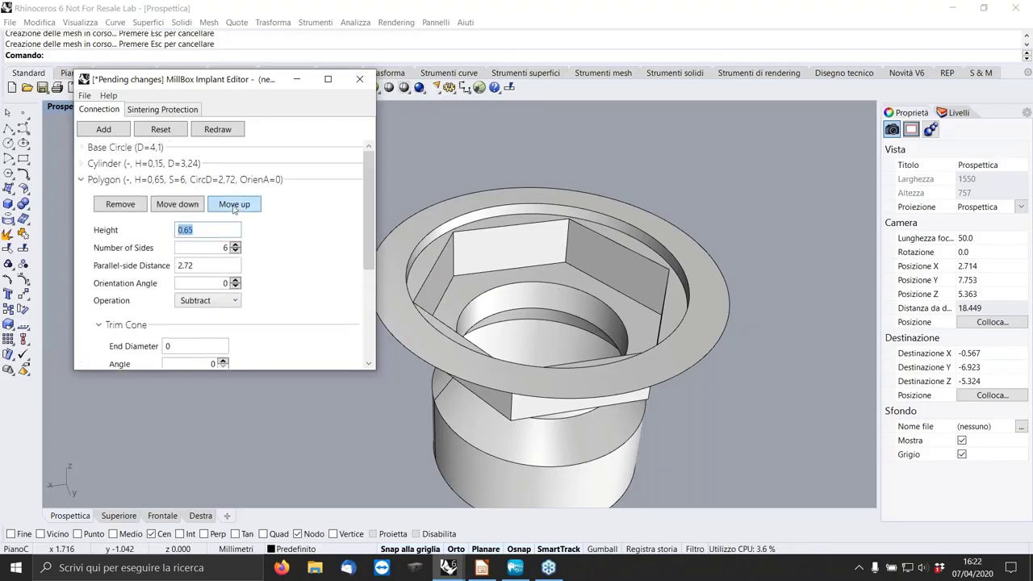
pyautogui.click(83, 181)
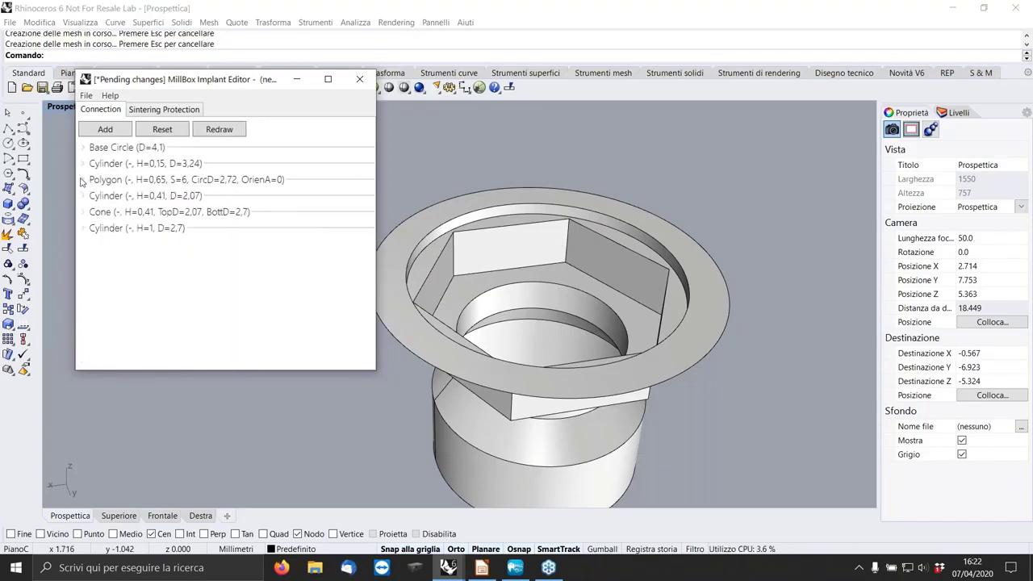
pyautogui.click(83, 181)
pyautogui.scroll(-2, 295, 247)
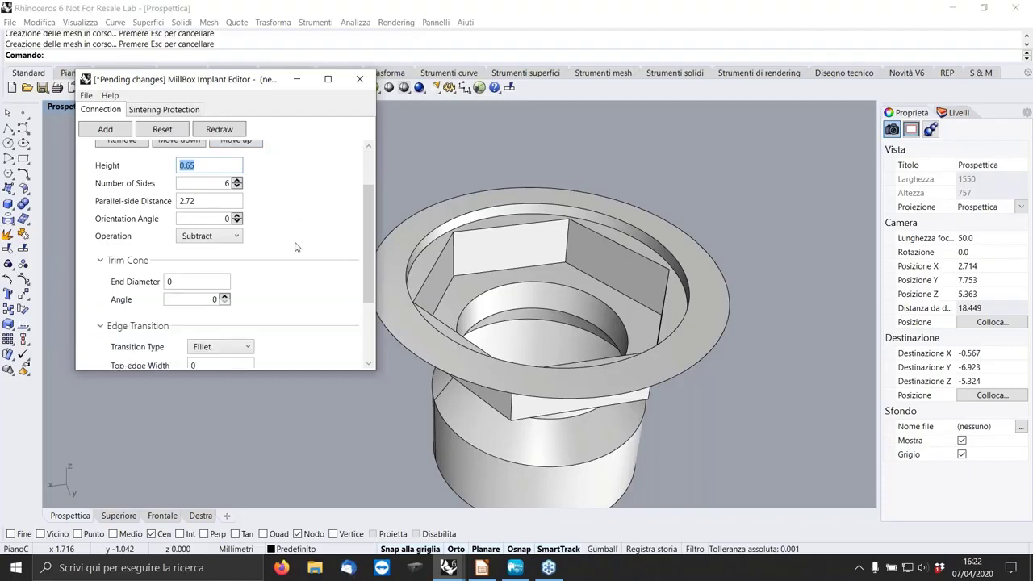
pyautogui.scroll(-2, 296, 246)
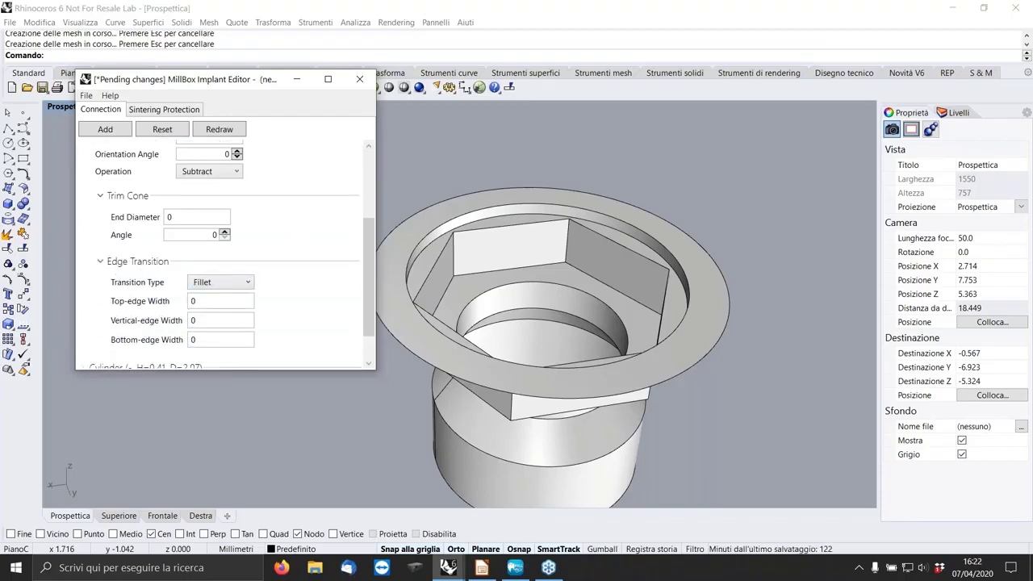
pyautogui.click(229, 284)
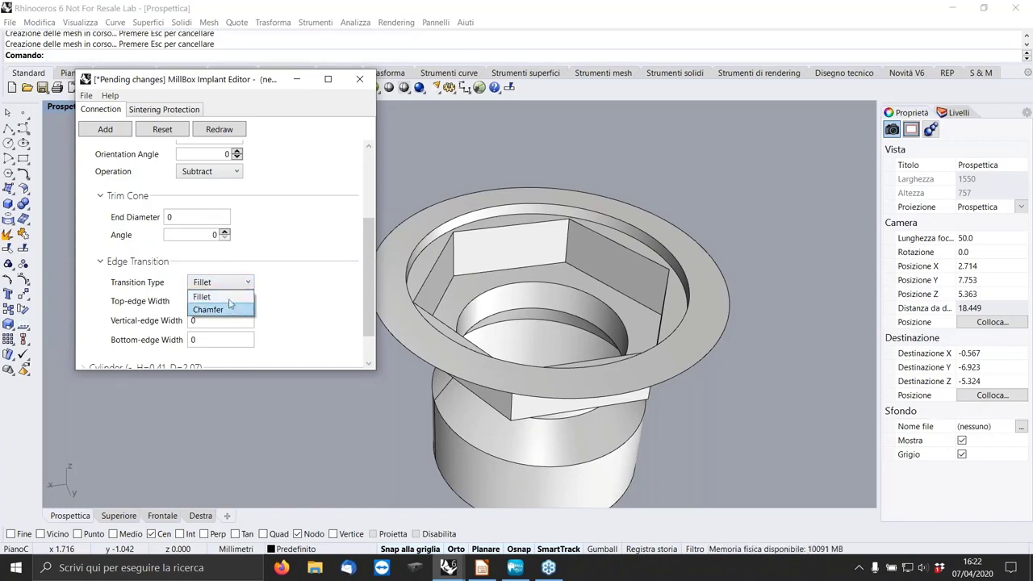
pyautogui.click(225, 301)
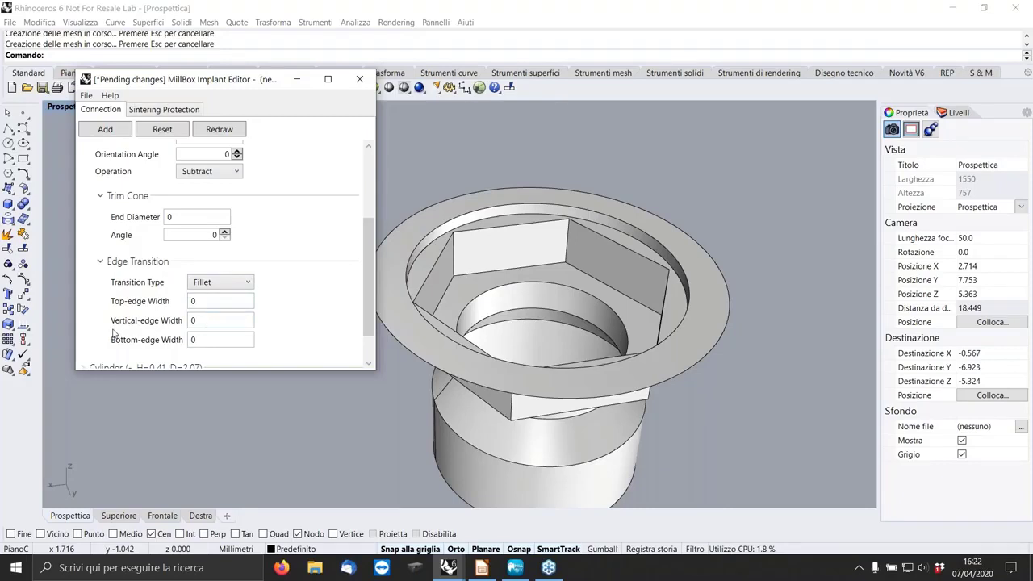
pyautogui.click(210, 321)
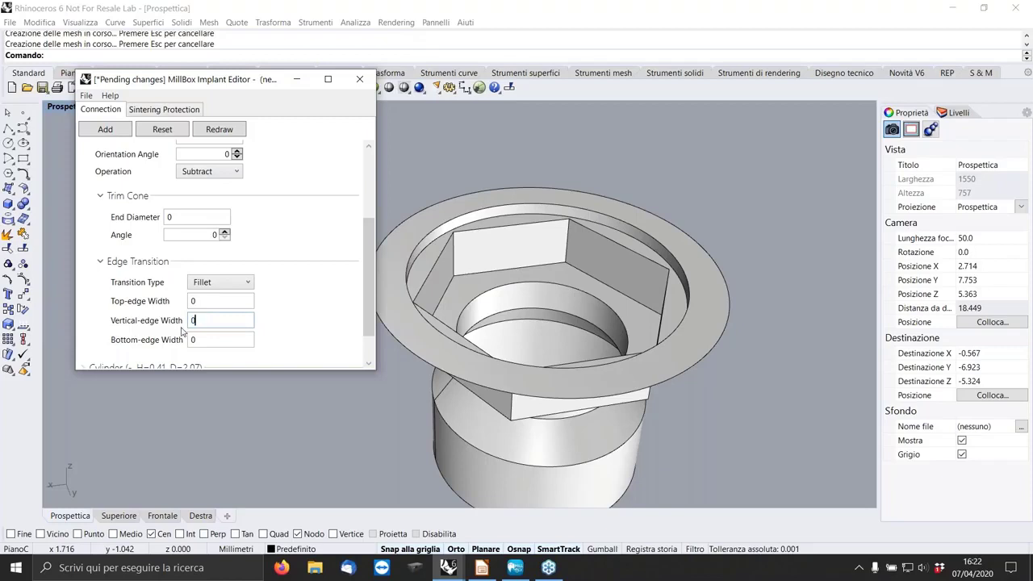
pyautogui.write('0.025')
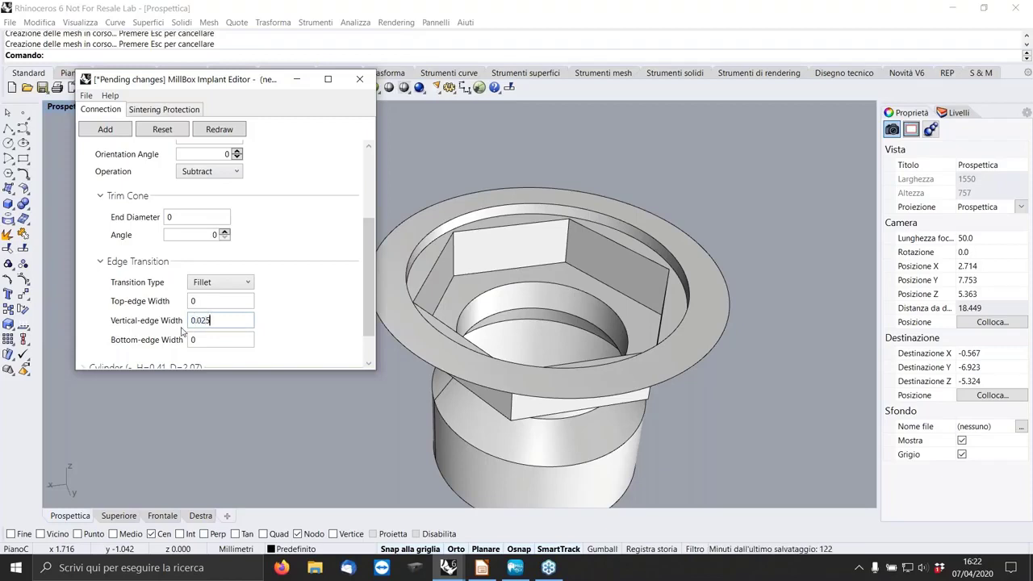
pyautogui.press('BackSpace')
pyautogui.press('BackSpace')
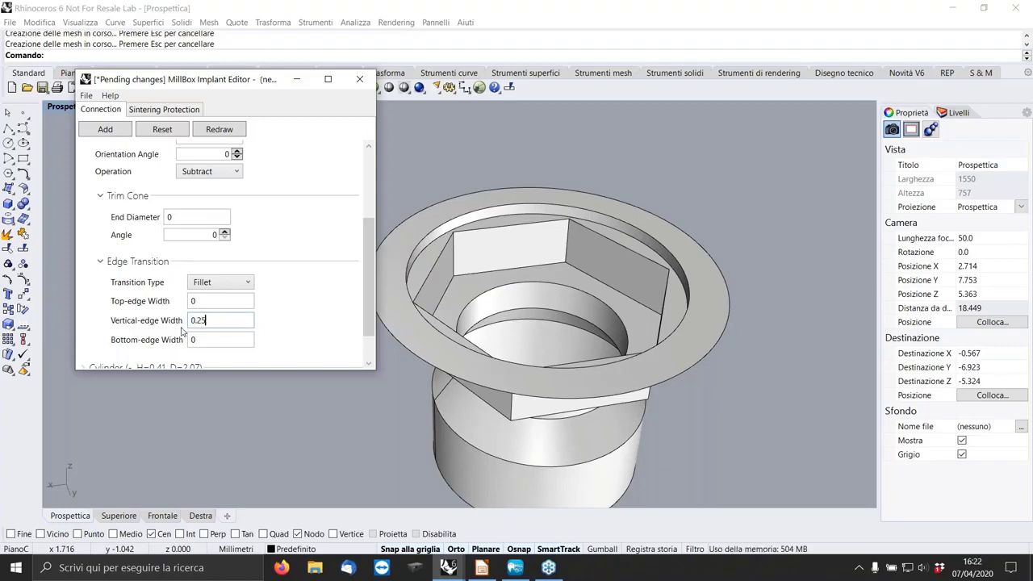
pyautogui.click(233, 130)
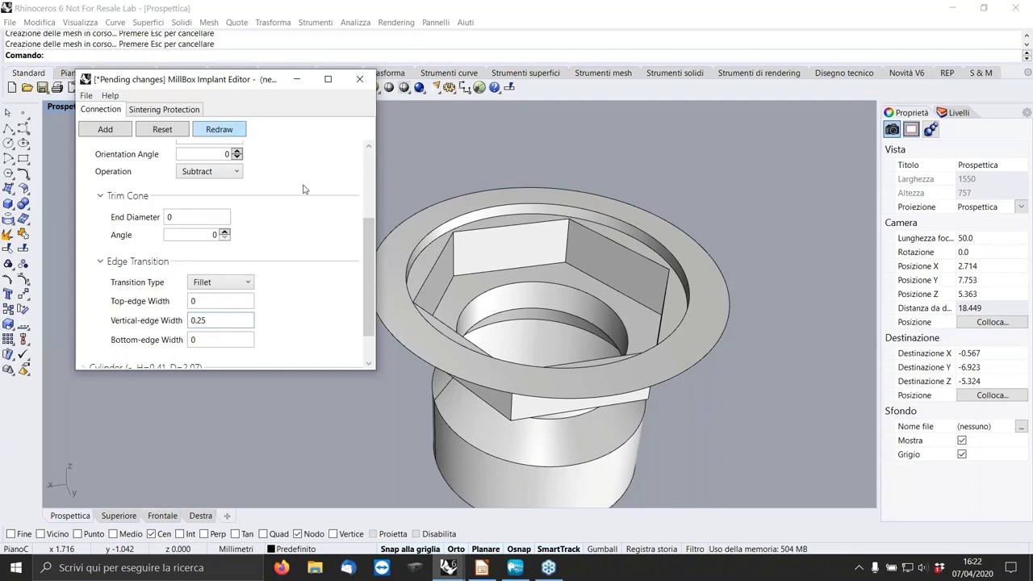
# Inspect the filleted vertical corners of the hexagon from several angles and distances
pyautogui.moveTo(612, 211); pyautogui.dragTo(607, 267, button='right')
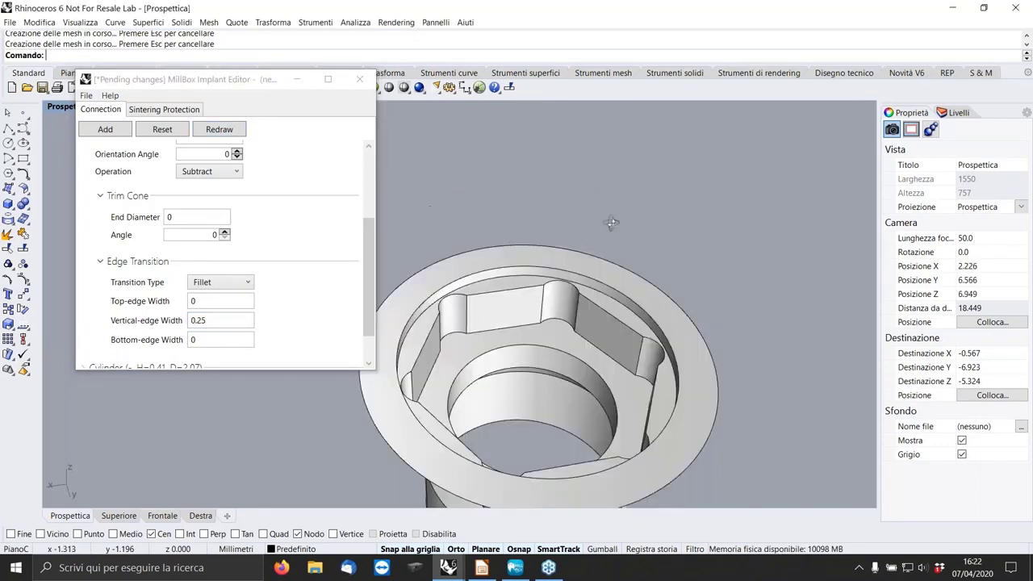
pyautogui.scroll(-3, 604, 287)
pyautogui.scroll(5, 604, 287)
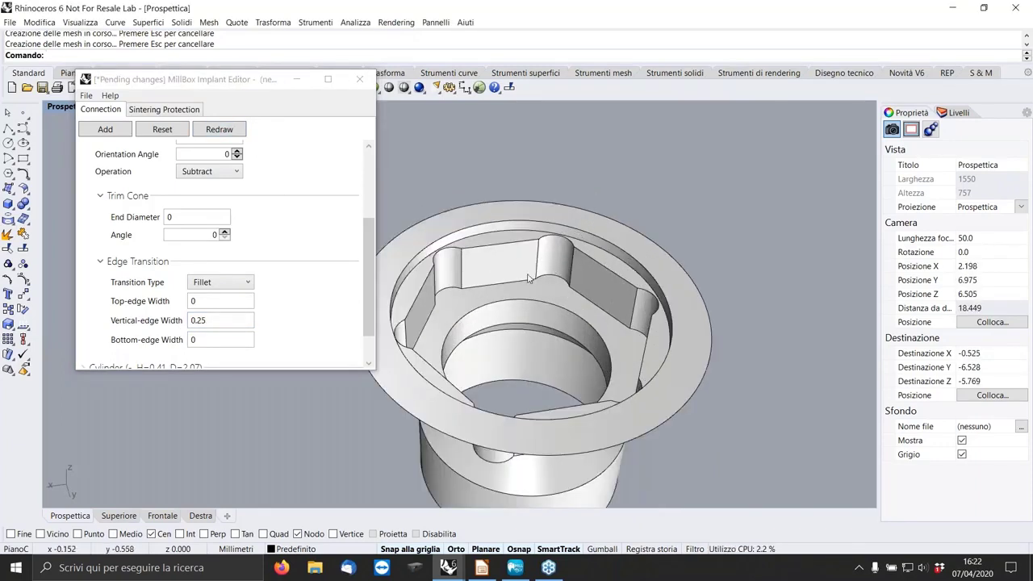
pyautogui.moveTo(531, 279); pyautogui.dragTo(597, 258, button='right')
pyautogui.scroll(3, 624, 256)
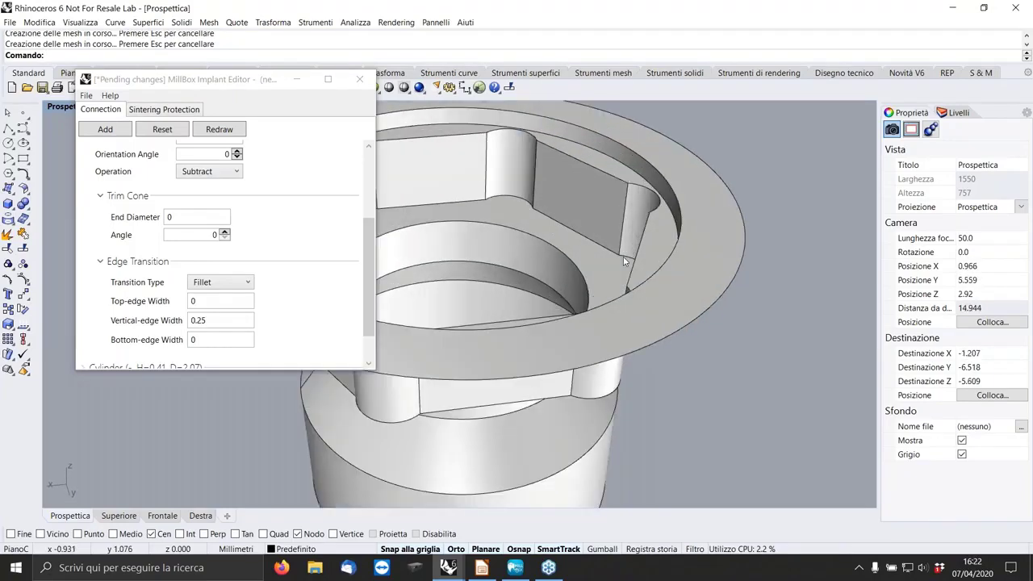
pyautogui.scroll(-3, 627, 260)
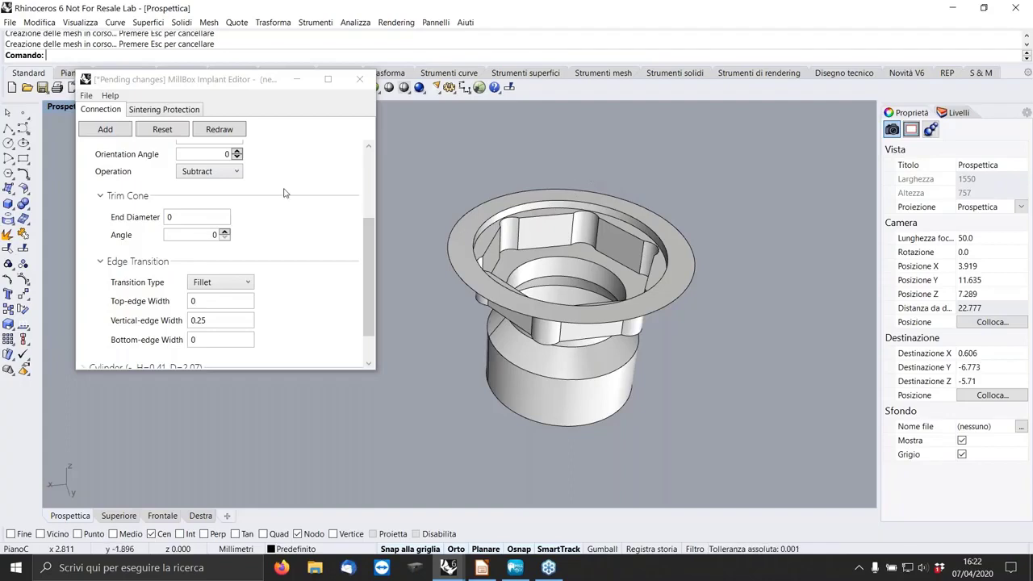
# Save the hexagonal connection as a new MillBox Implant file named "Branemark 4.1 .mbi" in the IMPLANT EDITOR folder
pyautogui.click(87, 95)
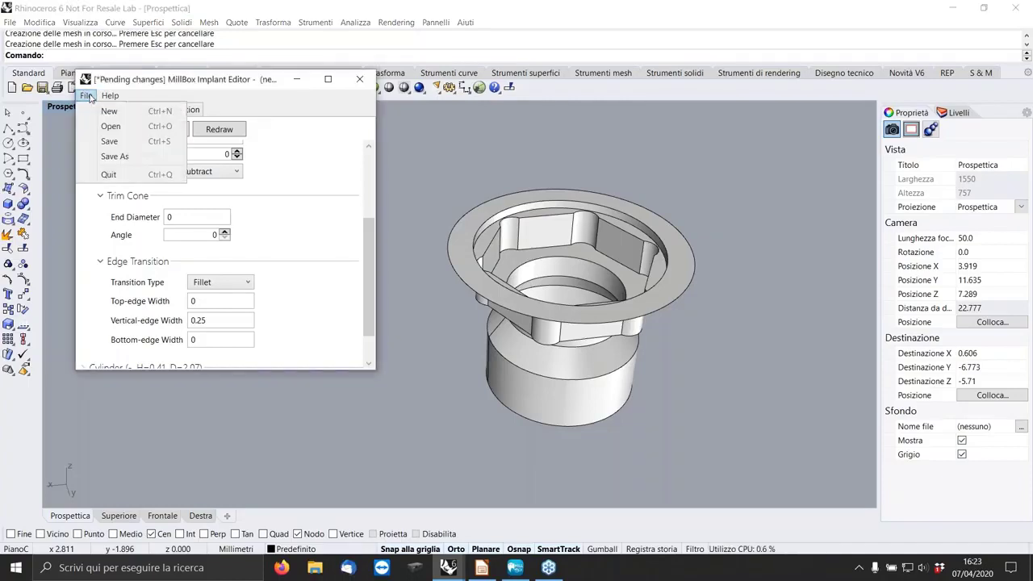
pyautogui.moveTo(110, 95)
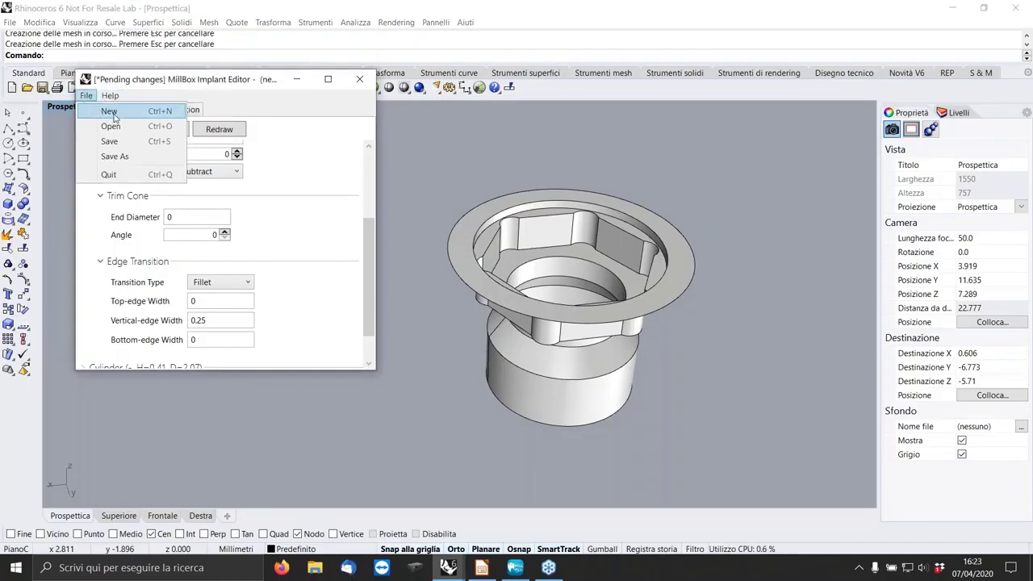
pyautogui.click(87, 95)
pyautogui.click(86, 95)
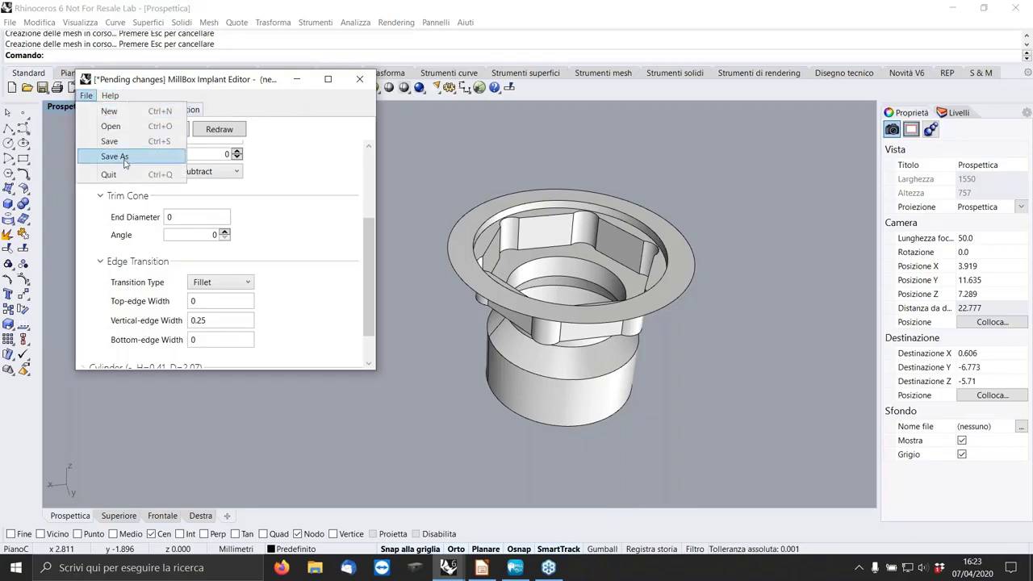
pyautogui.click(125, 157)
pyautogui.click(270, 189)
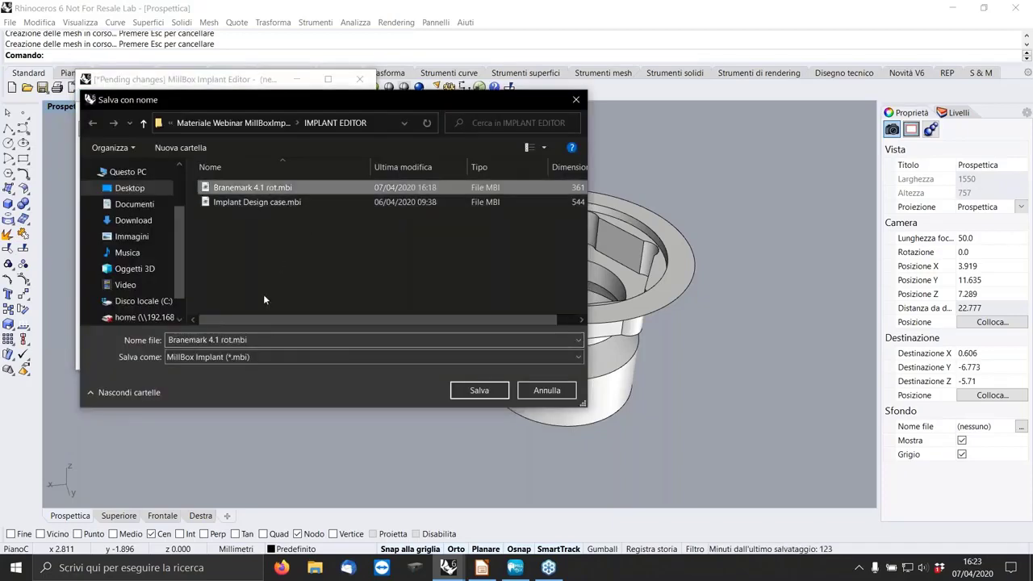
pyautogui.click(254, 345)
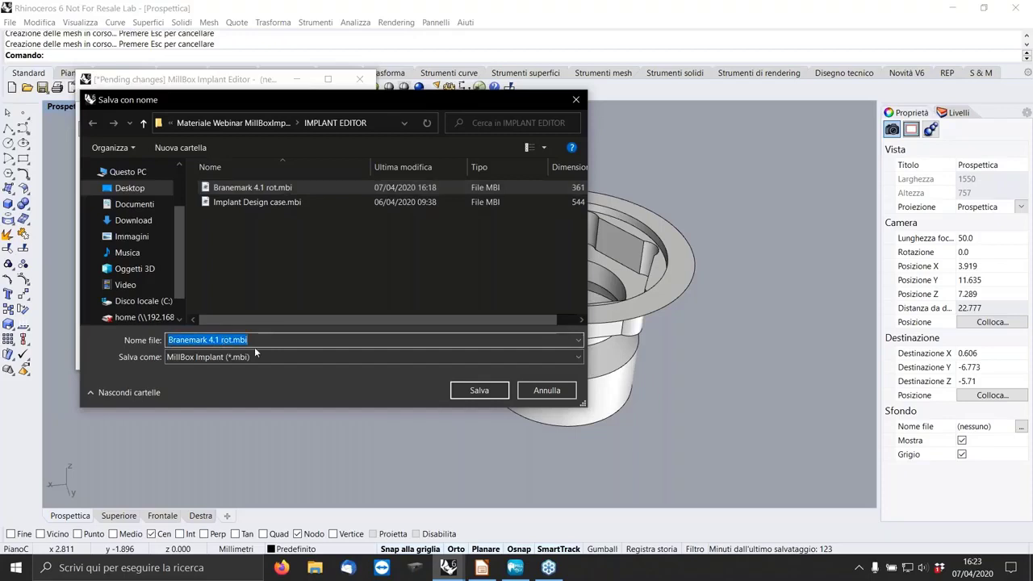
pyautogui.click(254, 345)
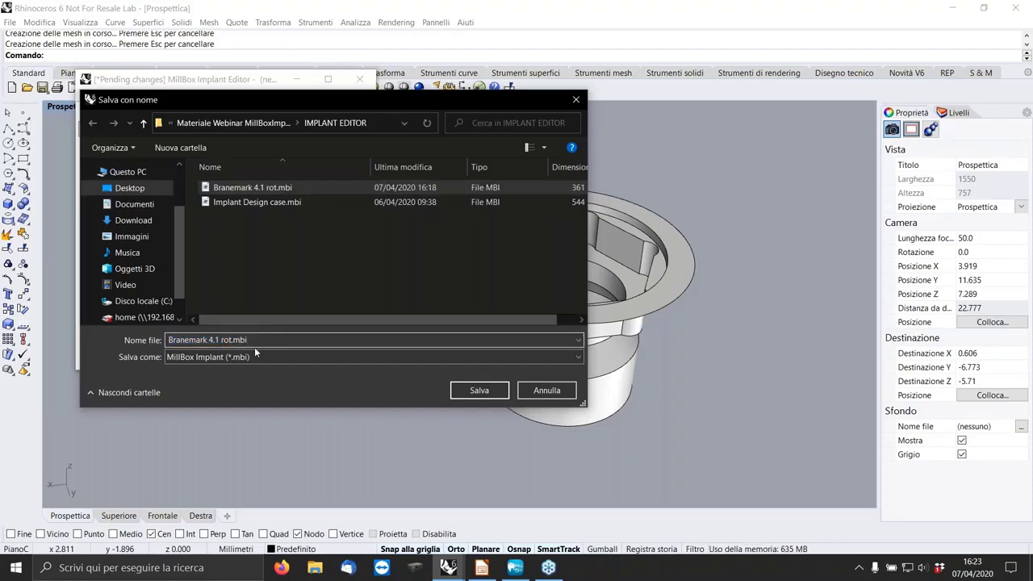
pyautogui.press('BackSpace')
pyautogui.press('BackSpace')
pyautogui.press('Return')
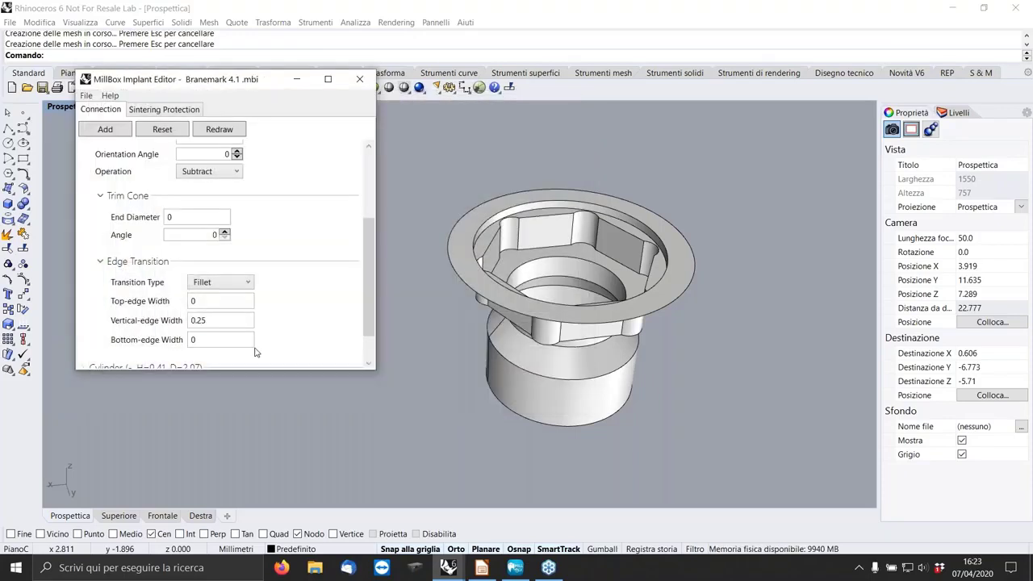
# Start a new implant project, add a Base Circle with a diameter of 5 mm and collapse its settings
pyautogui.click(87, 96)
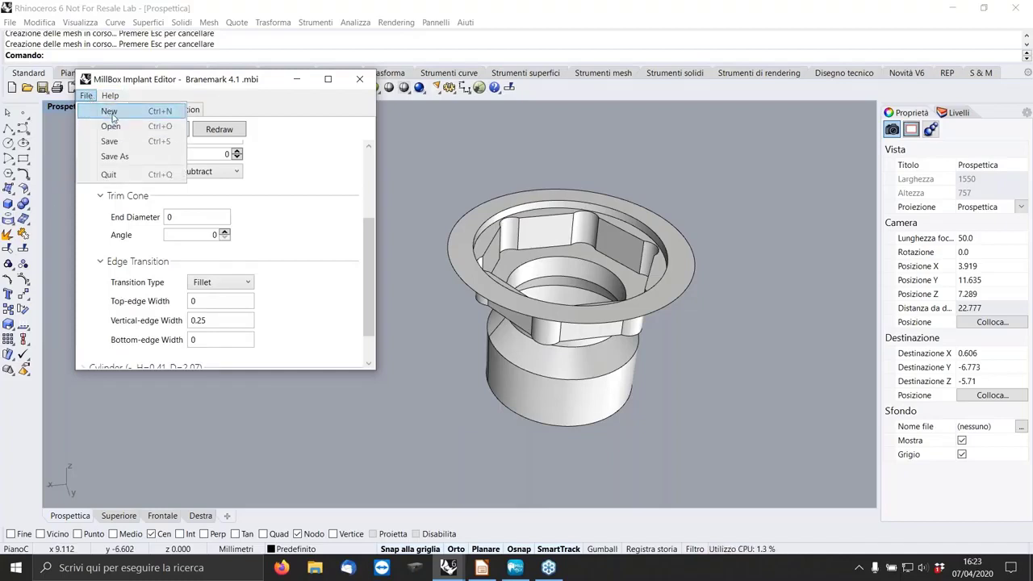
pyautogui.click(111, 113)
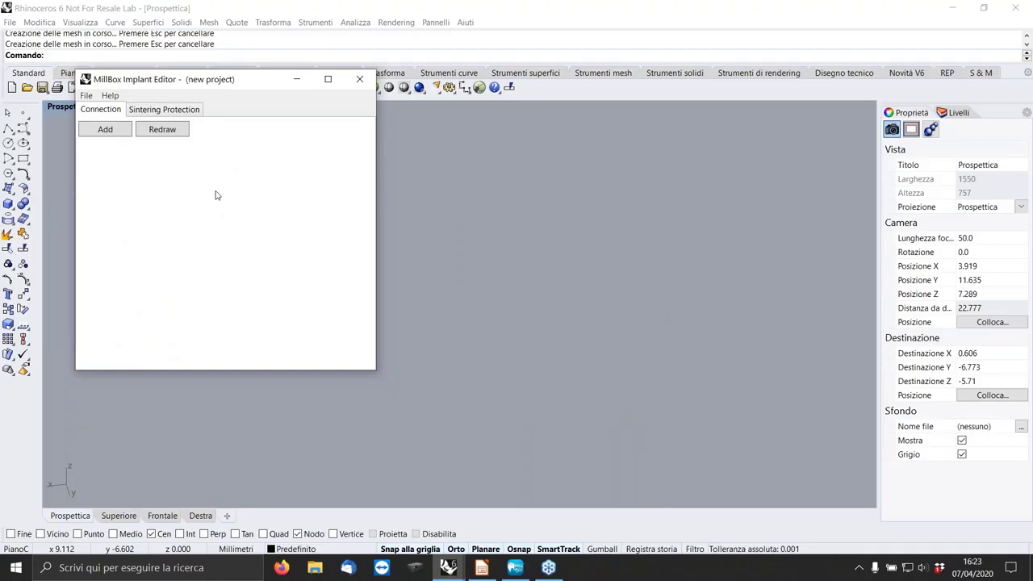
pyautogui.click(111, 131)
pyautogui.click(136, 140)
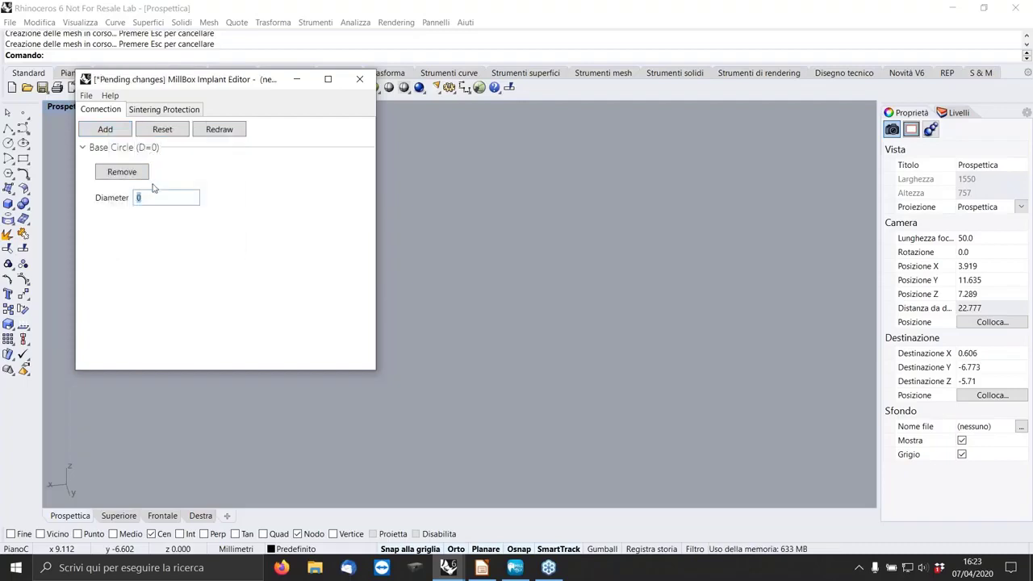
pyautogui.write('5')
pyautogui.press('Return')
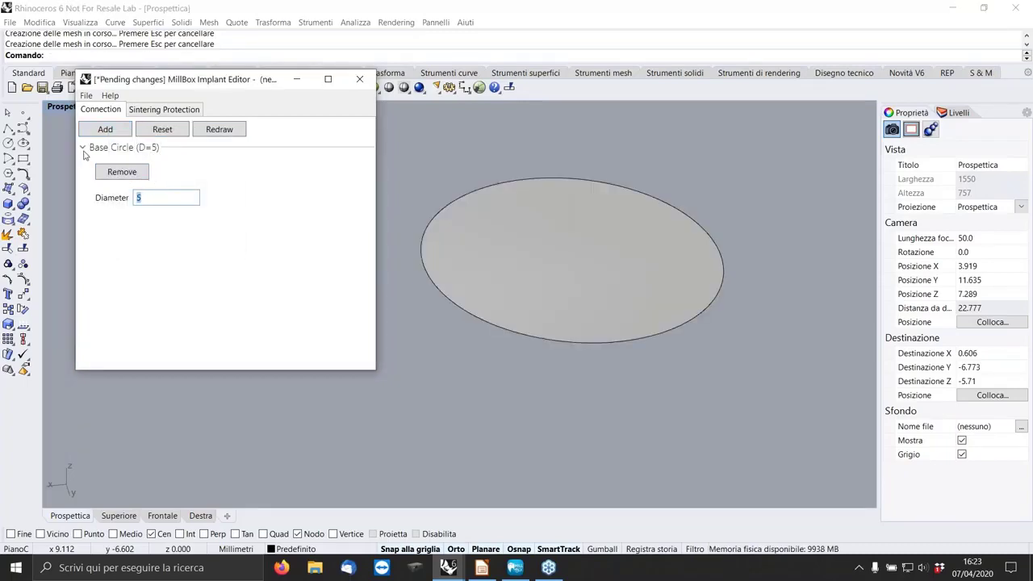
pyautogui.click(85, 150)
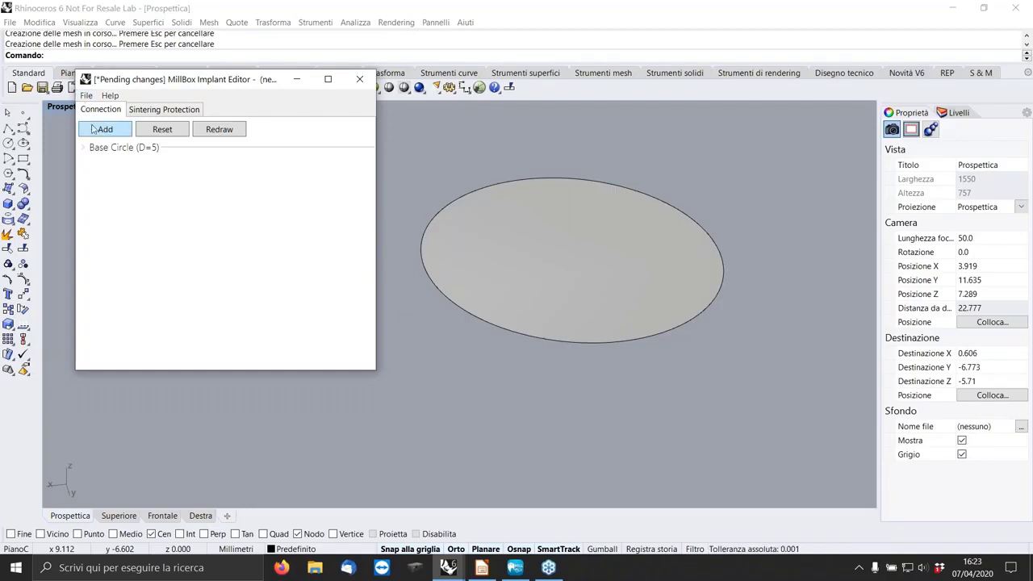
# Add a Trilobal with height 1.25 mm, external diameter 3.94 mm, inner diameter 2.9 mm, lobal diameter 1.1 mm and operation Add, and redraw the model
pyautogui.click(93, 129)
pyautogui.click(138, 224)
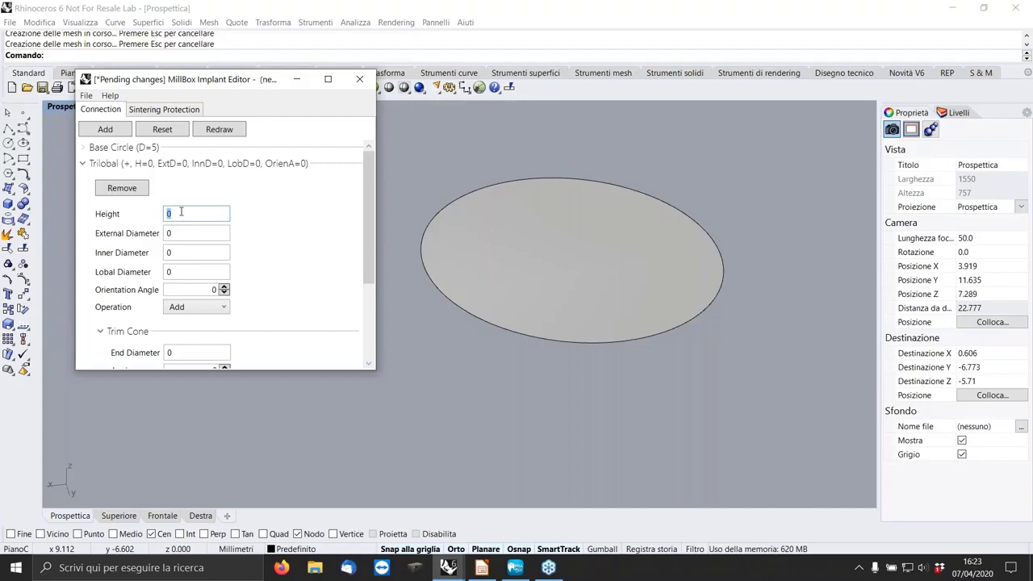
pyautogui.write('1,25')
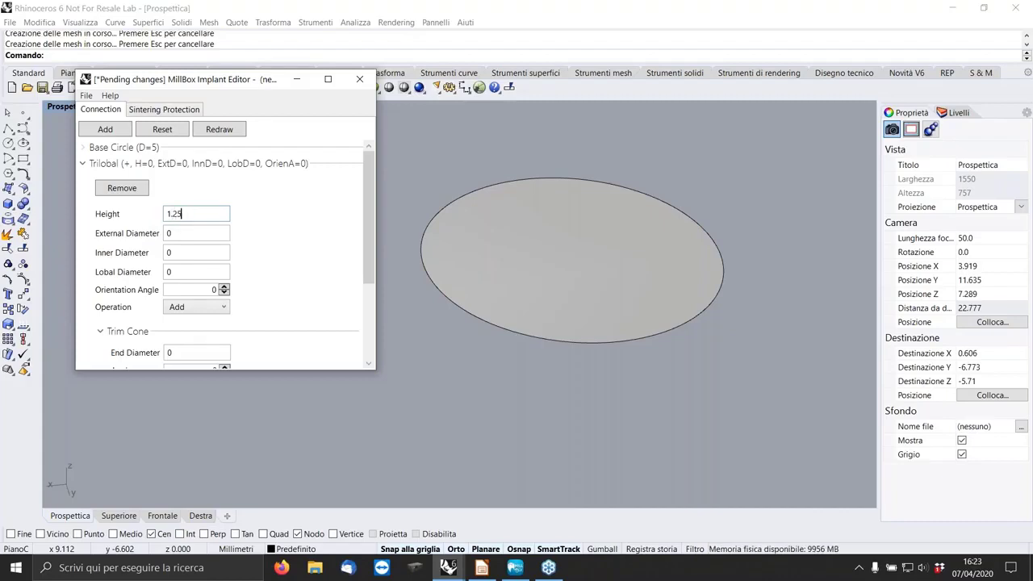
pyautogui.click(182, 233)
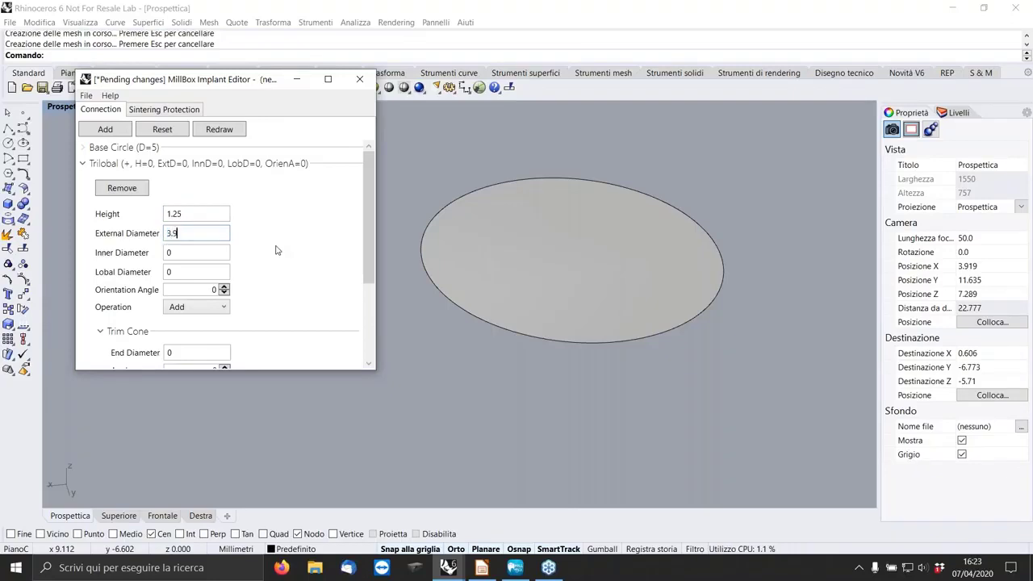
pyautogui.click(212, 253)
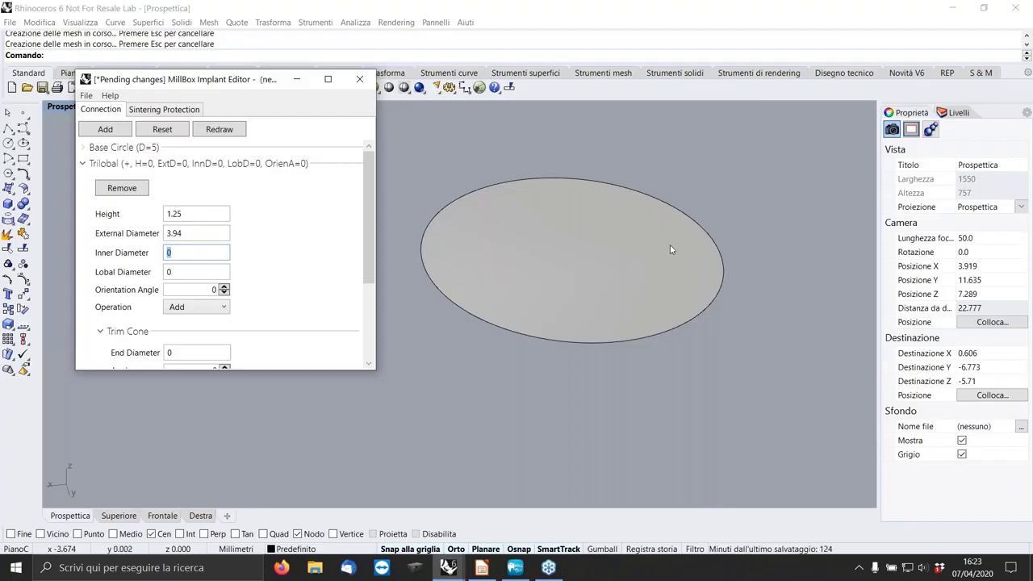
pyautogui.write('2.9')
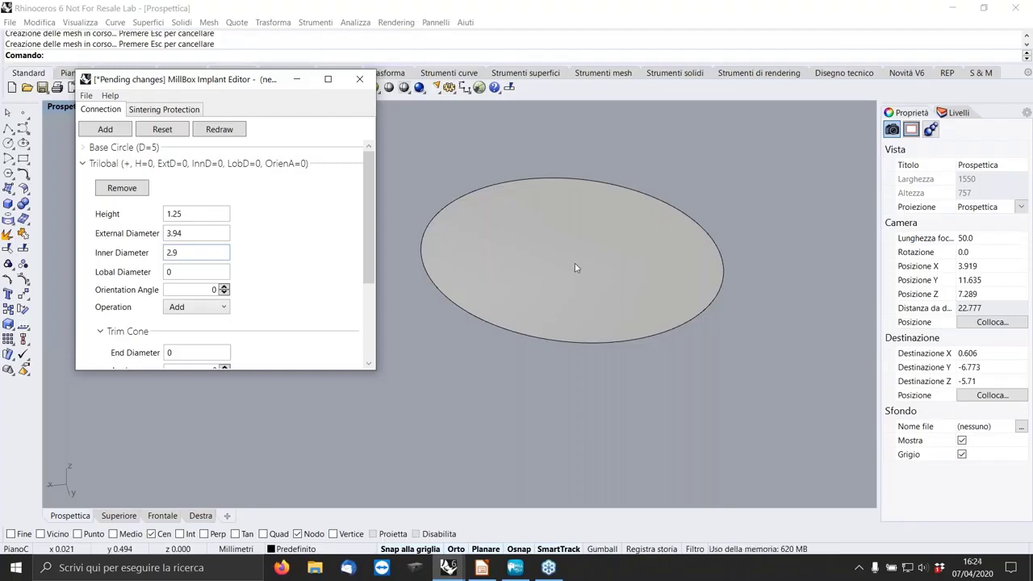
pyautogui.click(192, 272)
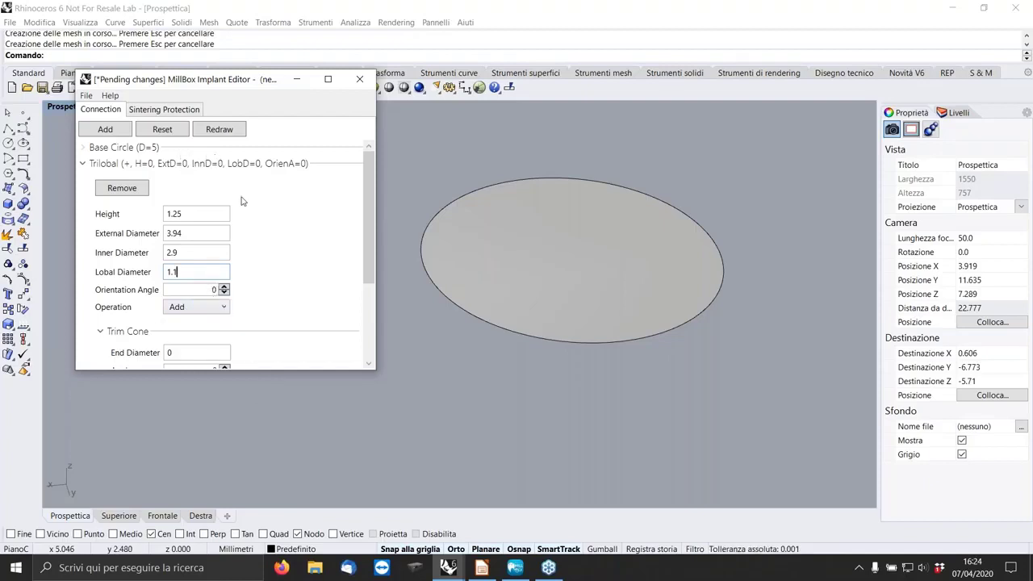
pyautogui.click(224, 307)
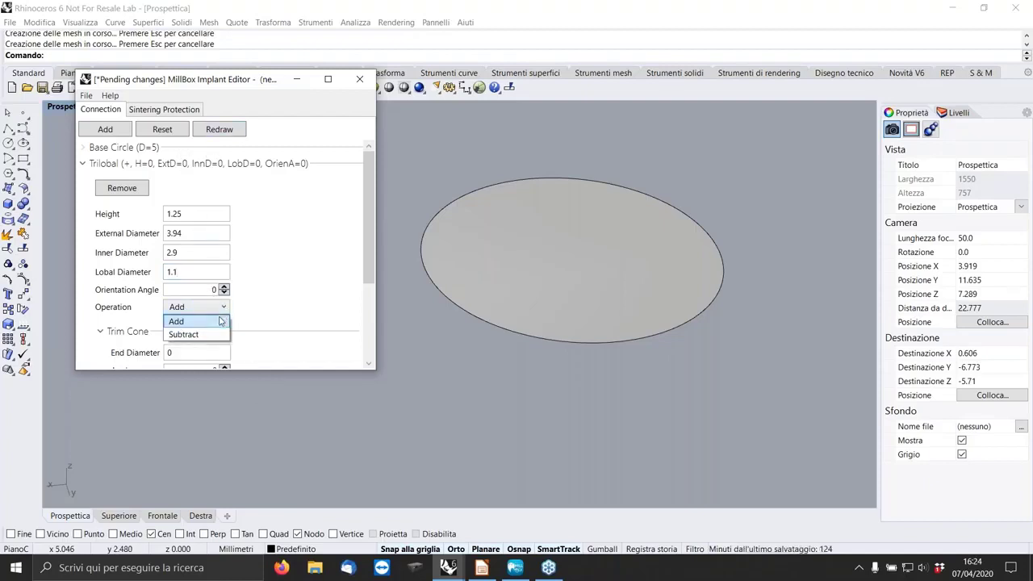
pyautogui.click(222, 322)
pyautogui.click(226, 130)
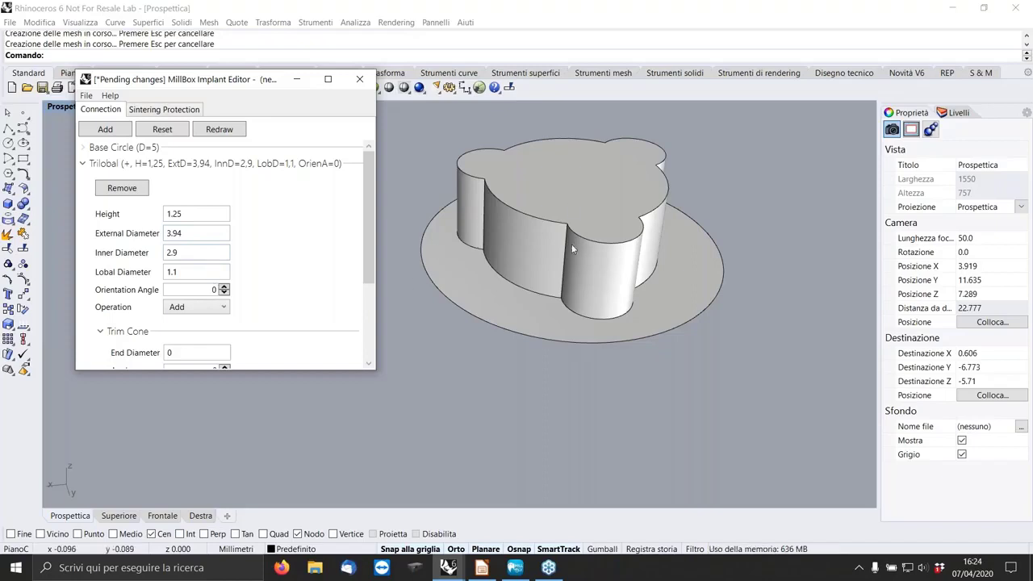
# Inspect the Trilobal's sharp lobe corners, fillet them with a vertical-edge width of 0.495 mm and collapse its settings
pyautogui.scroll(4, 569, 242)
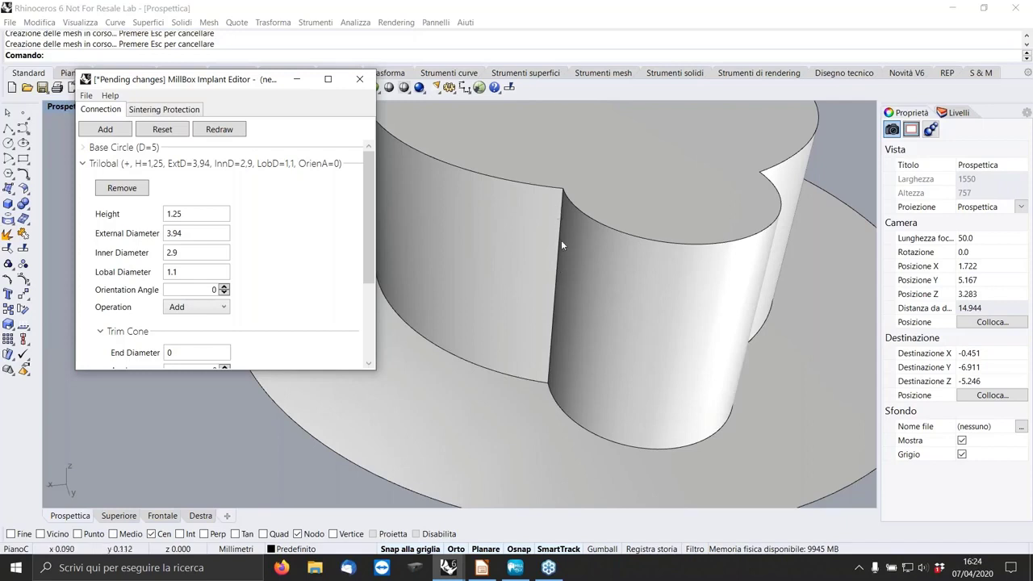
pyautogui.scroll(-2, 562, 230)
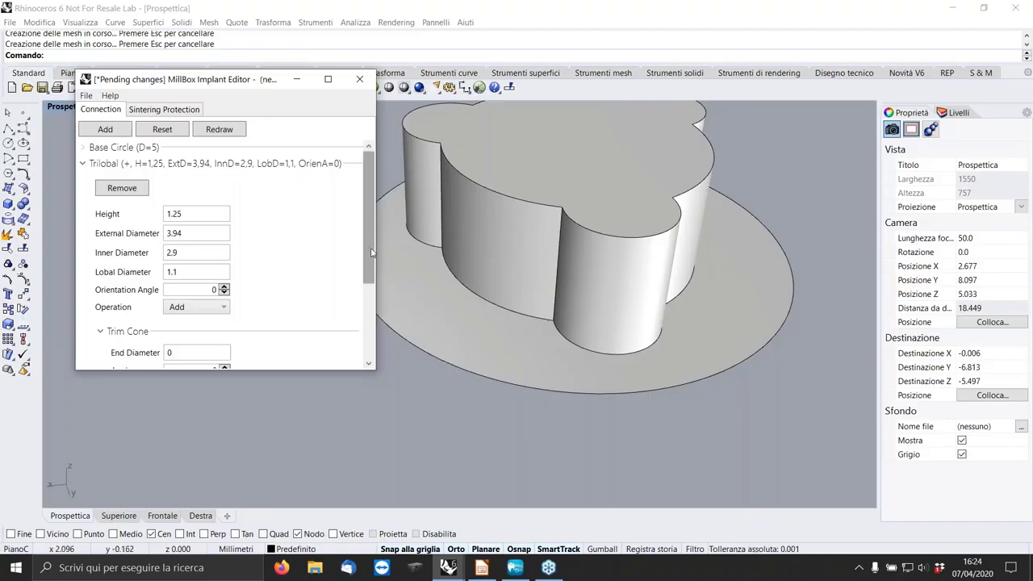
pyautogui.scroll(-3, 339, 271)
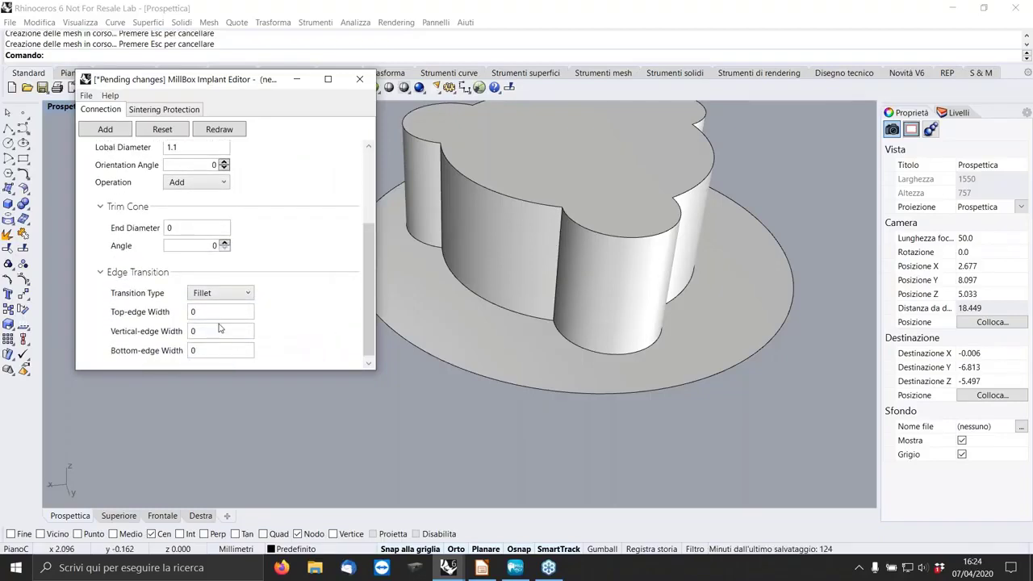
pyautogui.doubleClick(206, 330)
pyautogui.write('0.495')
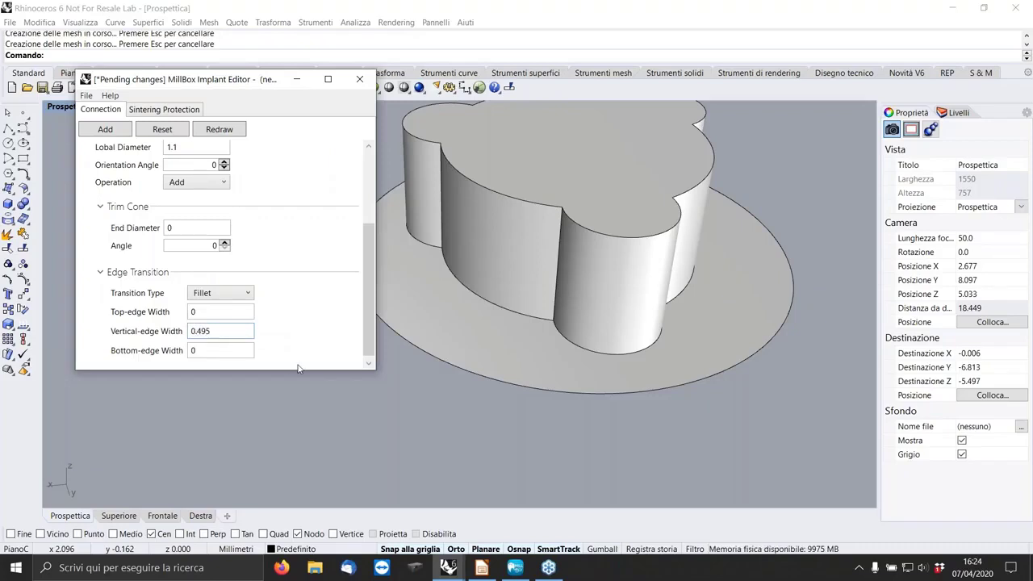
pyautogui.press('Return')
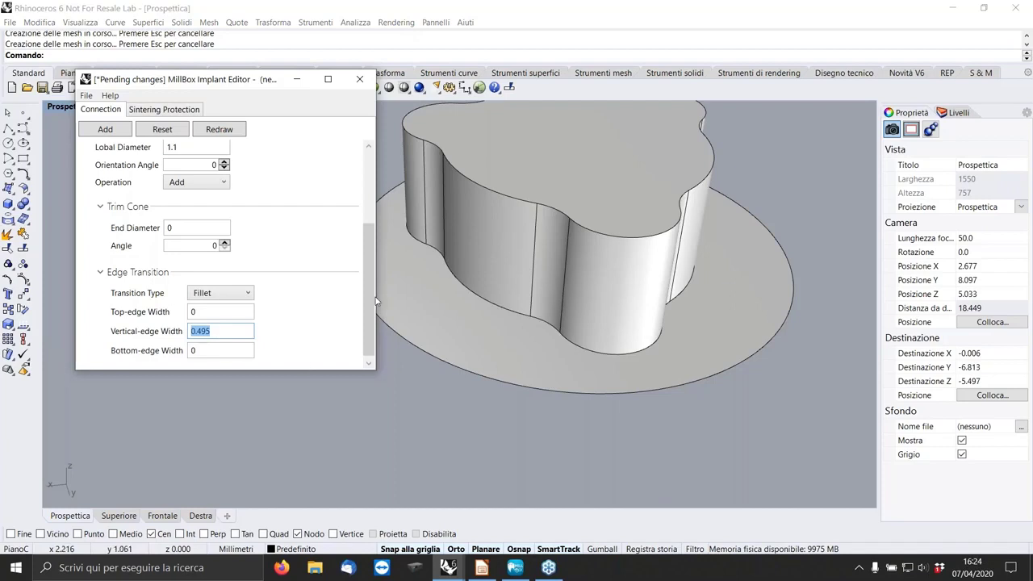
pyautogui.scroll(3, 89, 161)
pyautogui.scroll(2, 93, 177)
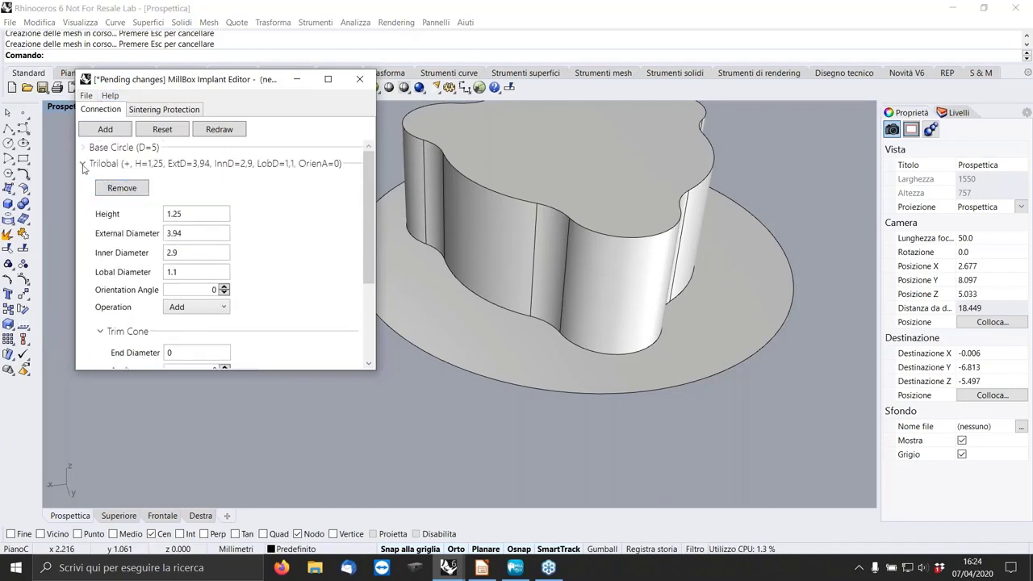
pyautogui.click(84, 165)
# Add a Cylinder with height 1.5 mm, diameter 2.9 mm and operation Add above the Trilobal, and redraw the model
pyautogui.click(105, 131)
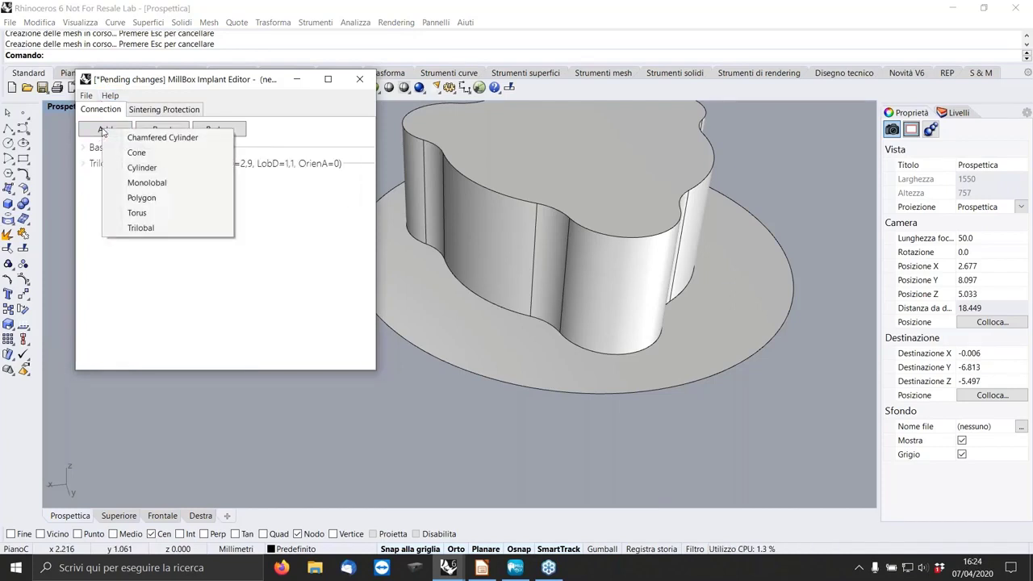
pyautogui.click(141, 168)
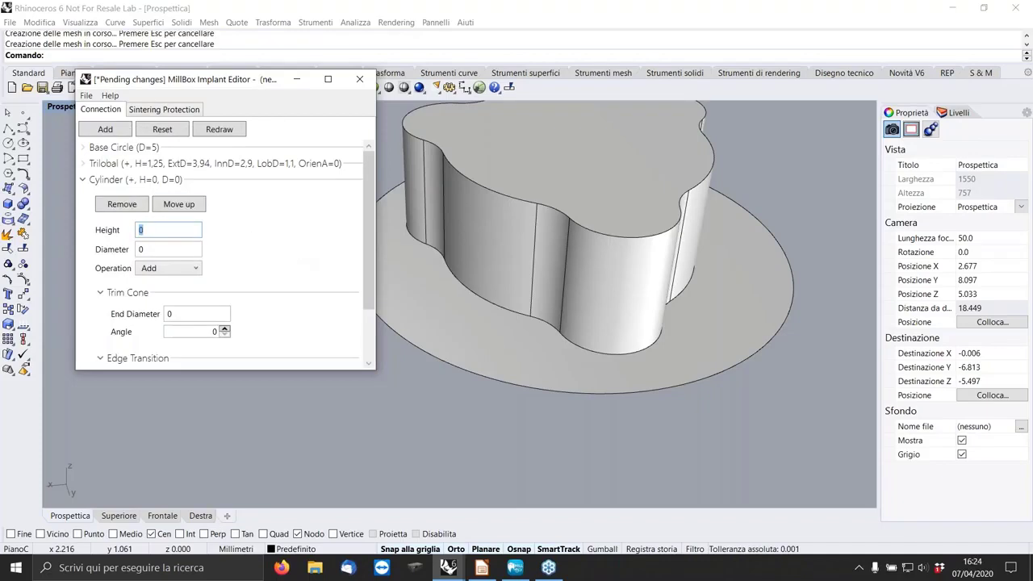
pyautogui.write('1.5')
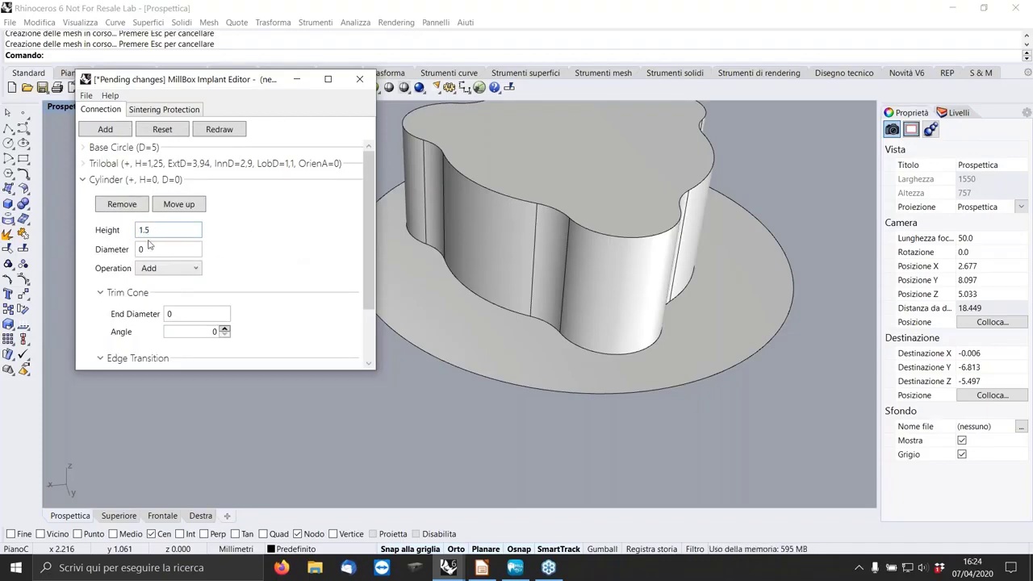
pyautogui.click(143, 247)
pyautogui.write('2.9')
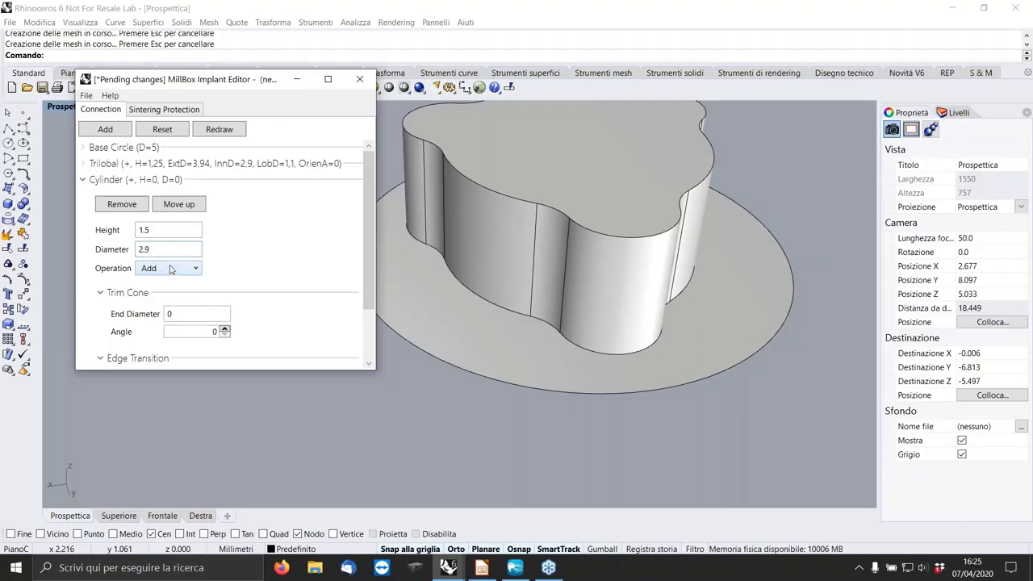
pyautogui.click(220, 130)
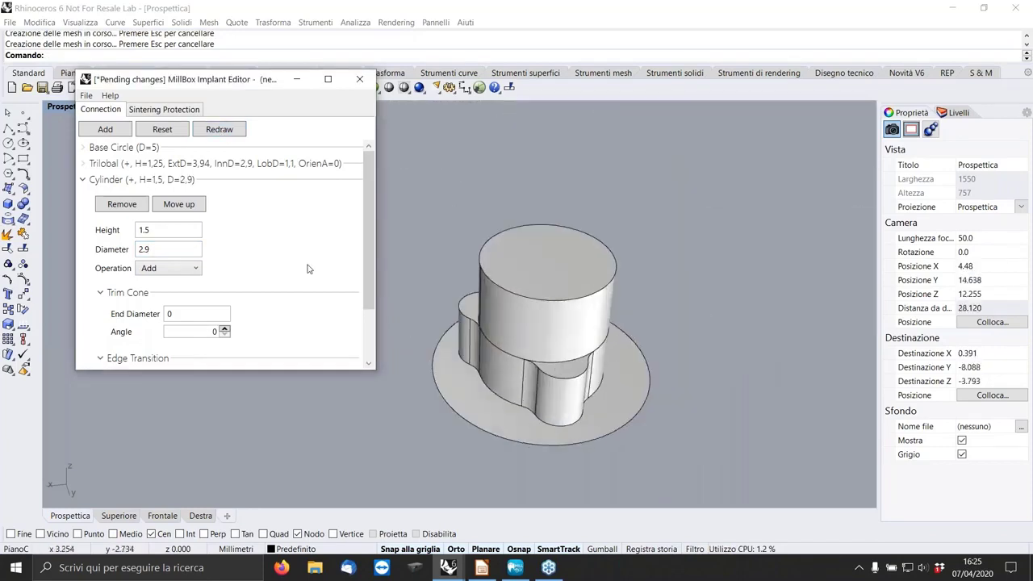
# Give the Cylinder a Chamfer edge transition, trying a top-edge width of 0.2 mm and settling on 0.15 mm, and redraw the model
pyautogui.moveTo(367, 230); pyautogui.dragTo(368, 277)
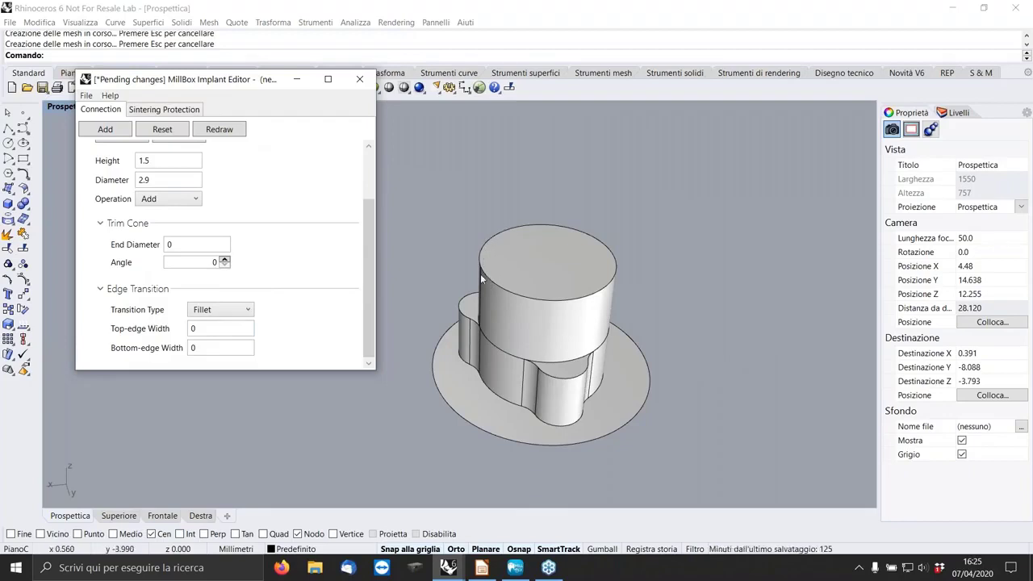
pyautogui.click(247, 312)
pyautogui.click(228, 337)
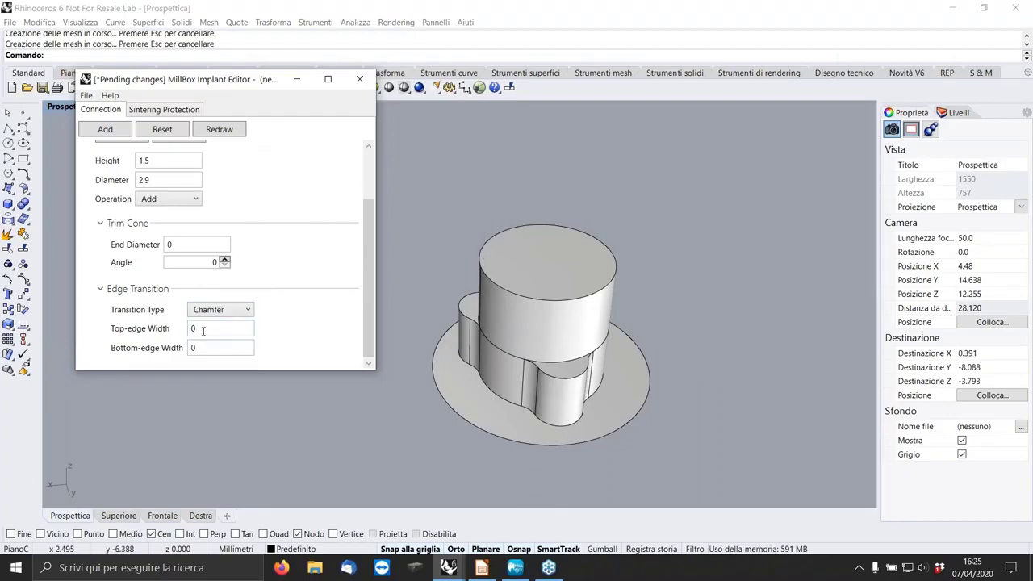
pyautogui.write('0.2')
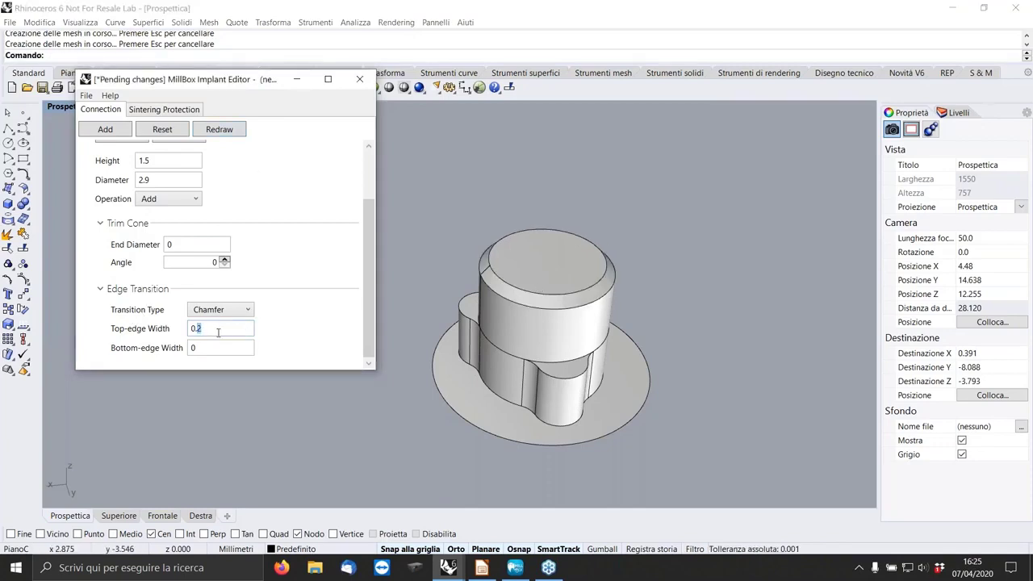
pyautogui.click(231, 131)
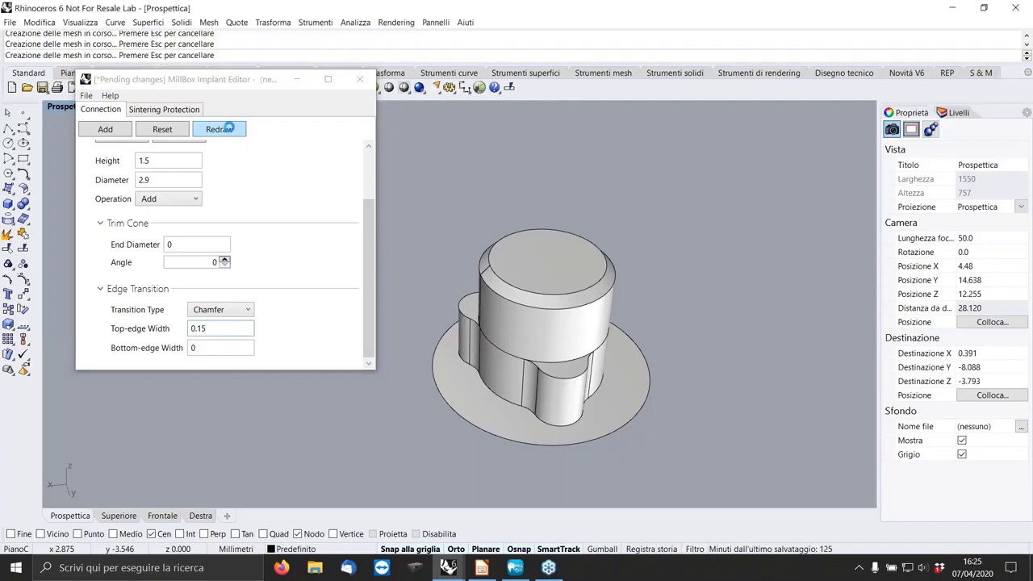
# Collapse the chamfered Cylinder's settings and add another Cylinder with height 5 mm and diameter 2.2 mm
pyautogui.click(104, 130)
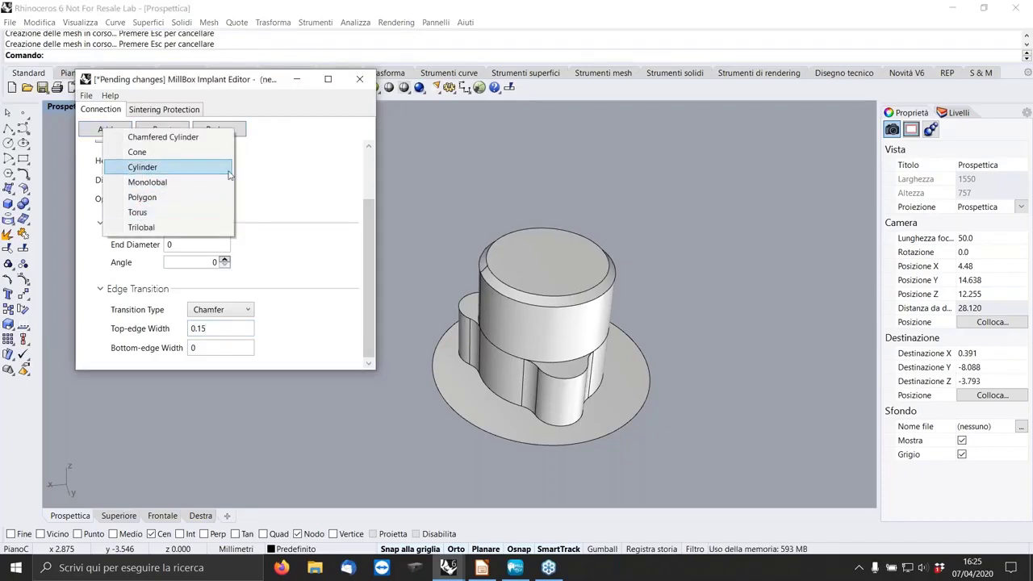
pyautogui.click(335, 194)
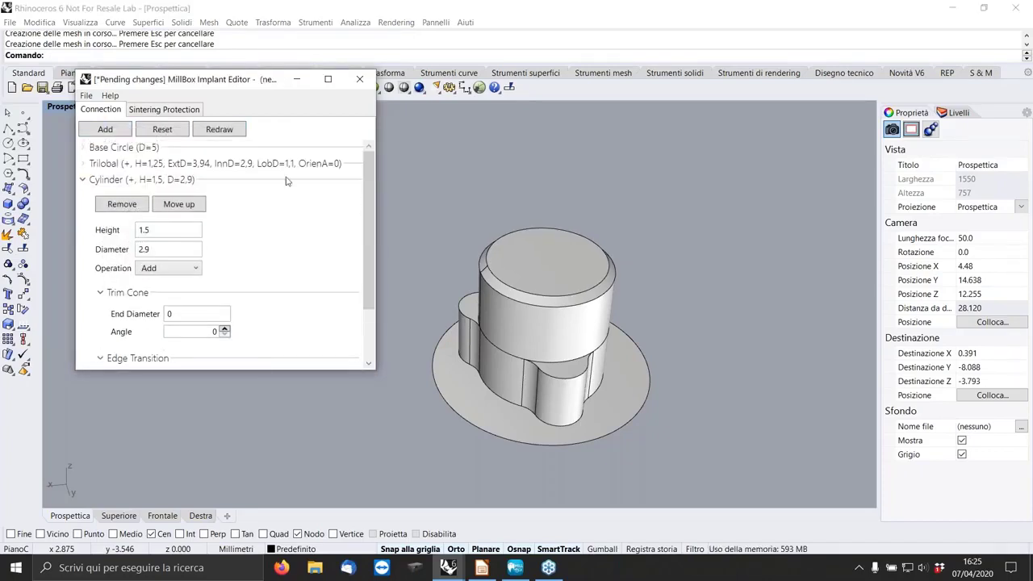
pyautogui.click(84, 180)
pyautogui.click(107, 130)
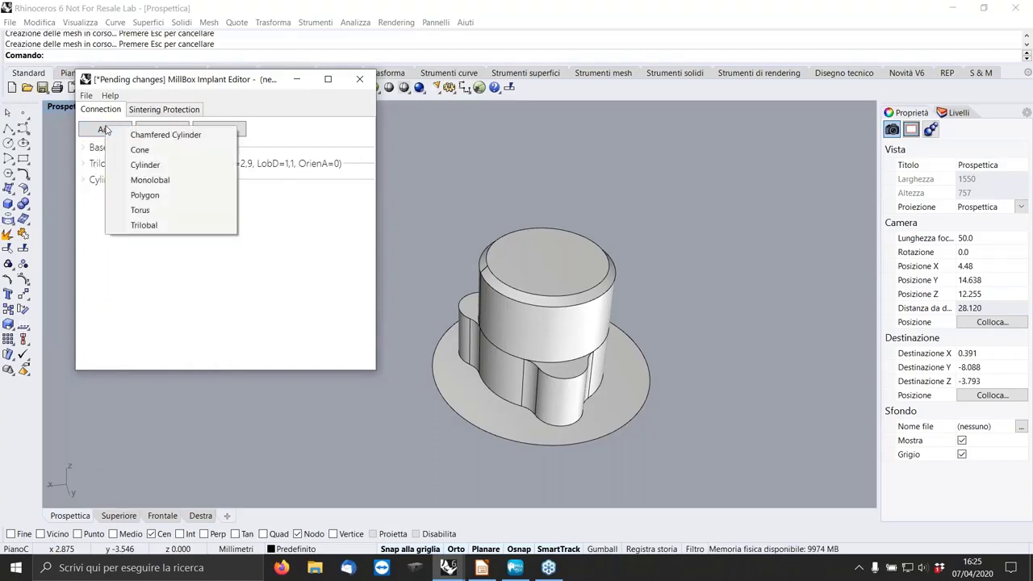
pyautogui.click(145, 165)
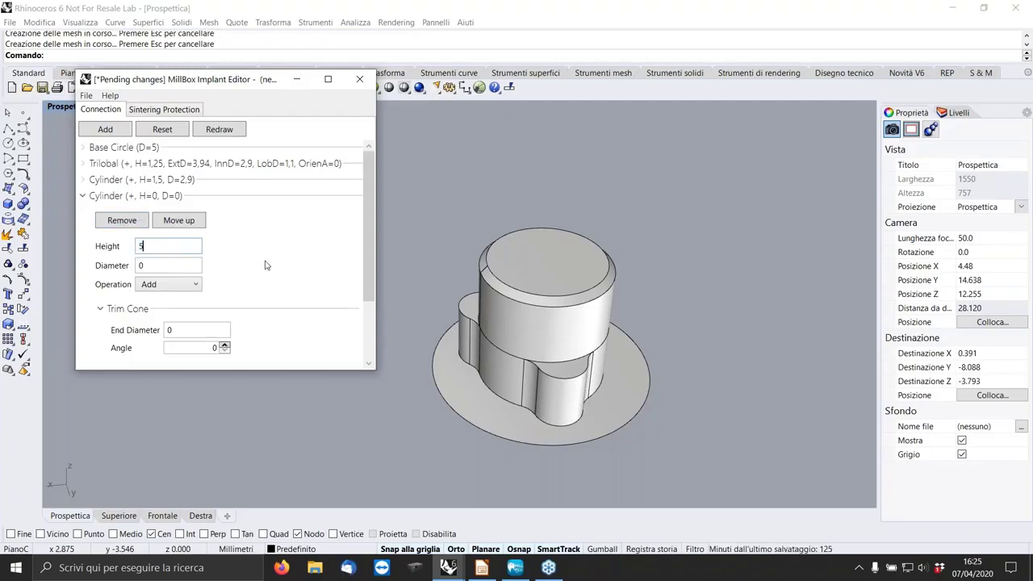
pyautogui.click(149, 265)
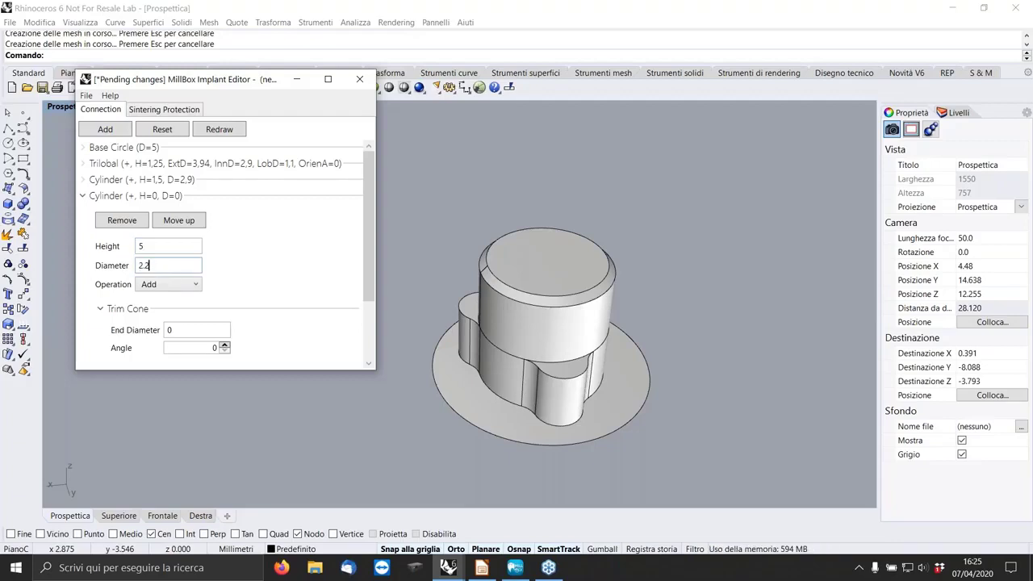
pyautogui.press('Return')
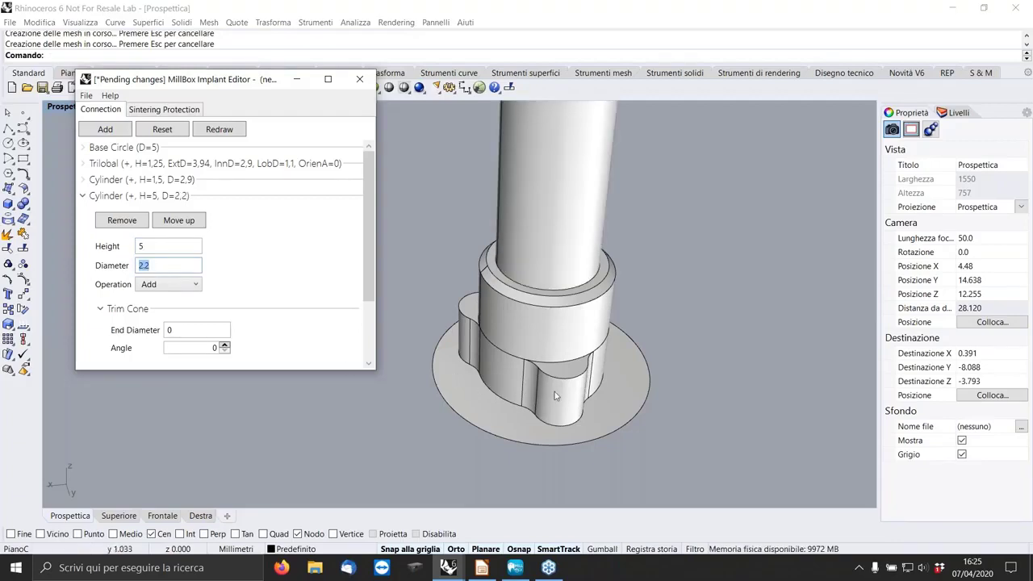
# Switch the 5 mm high Cylinder's operation to Subtract, redraw the model and collapse its settings
pyautogui.scroll(-4, 554, 391)
pyautogui.moveTo(555, 392); pyautogui.dragTo(576, 213, button='right')
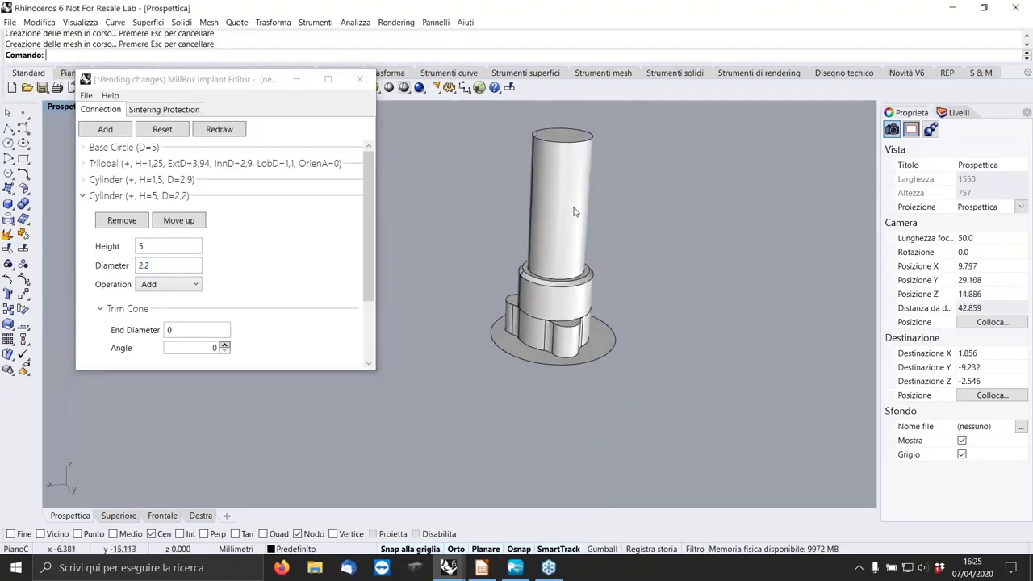
pyautogui.click(190, 287)
pyautogui.click(158, 312)
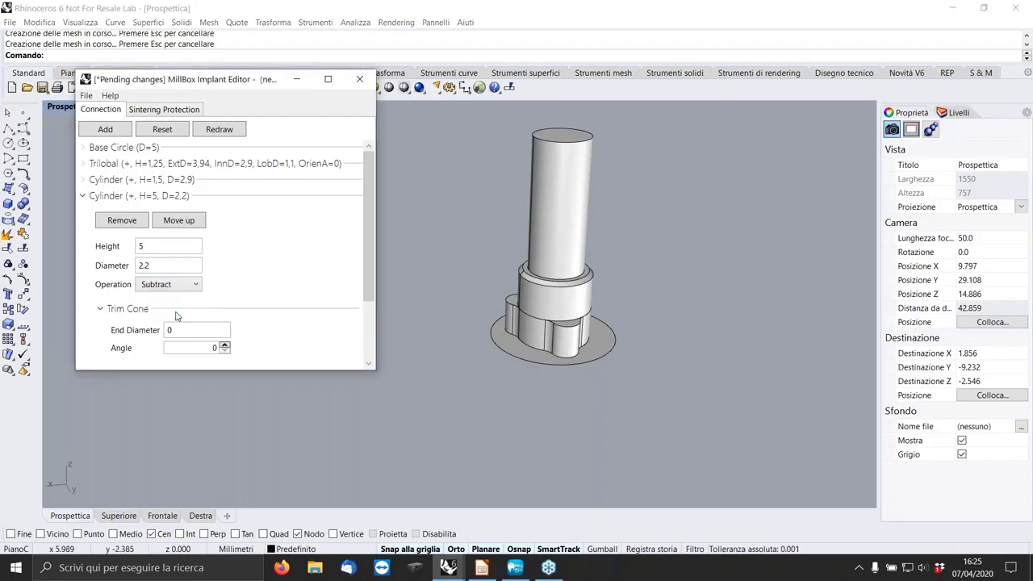
pyautogui.click(220, 129)
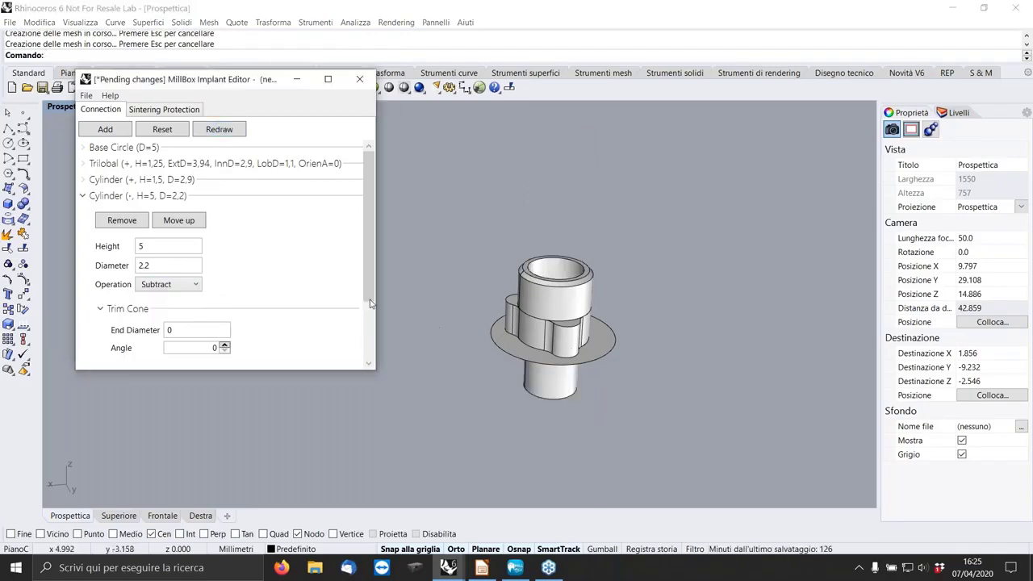
pyautogui.click(84, 197)
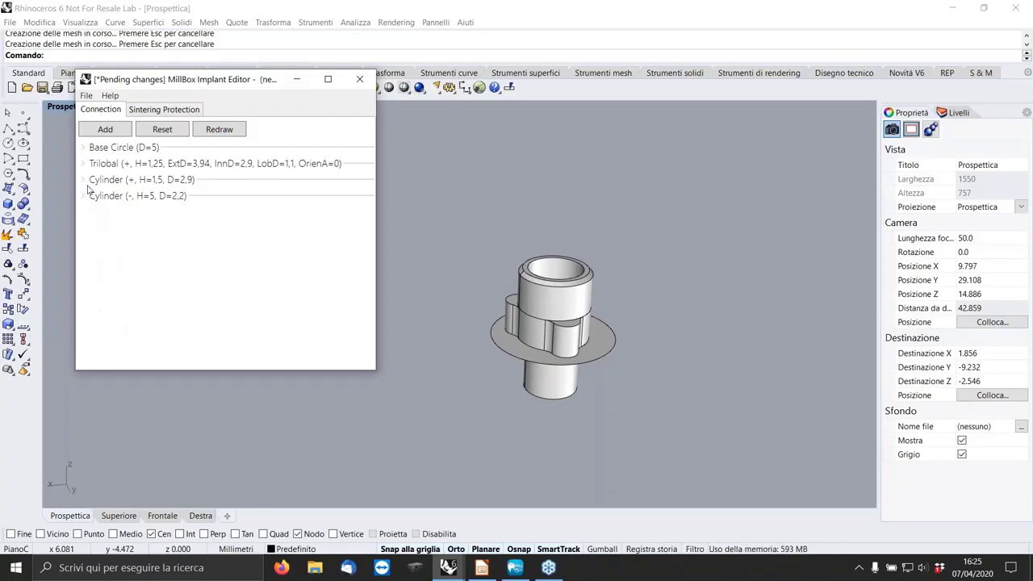
# Add a subtracting Cylinder with height 1 mm and diameter 2.8 mm, redraw the model and inspect the result
pyautogui.click(105, 130)
pyautogui.click(142, 168)
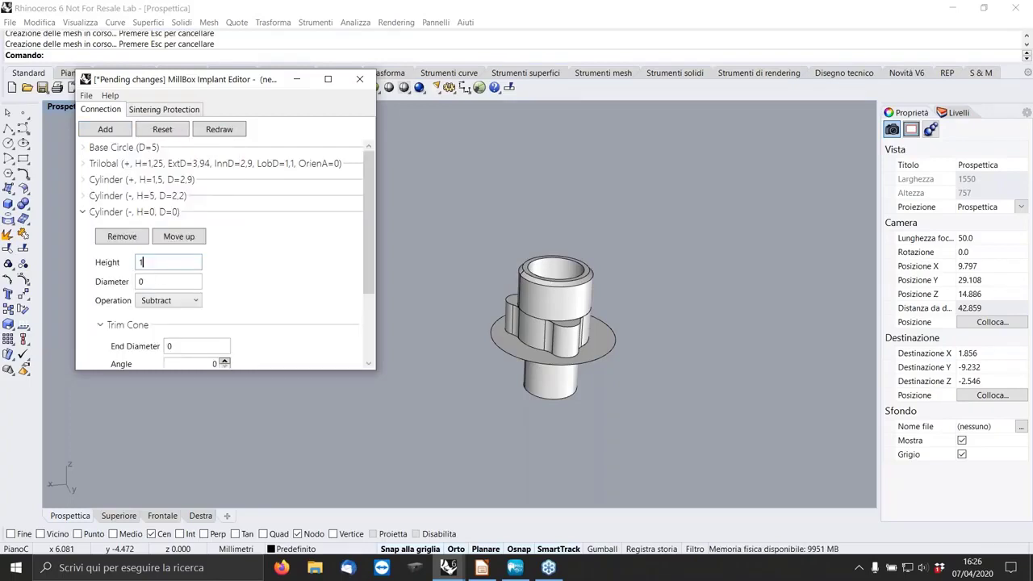
pyautogui.write('1')
pyautogui.click(158, 280)
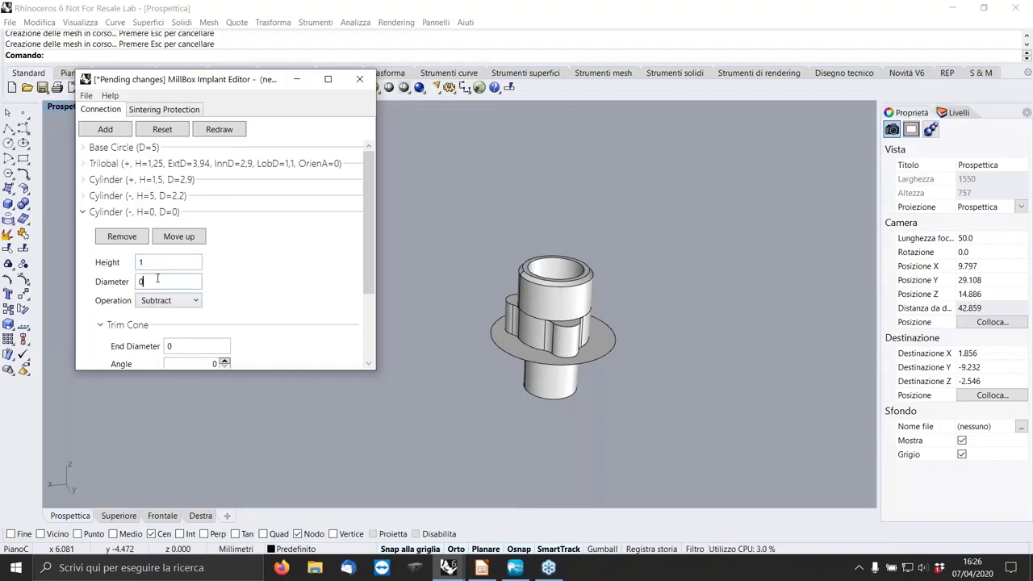
pyautogui.write('2.8')
pyautogui.click(221, 133)
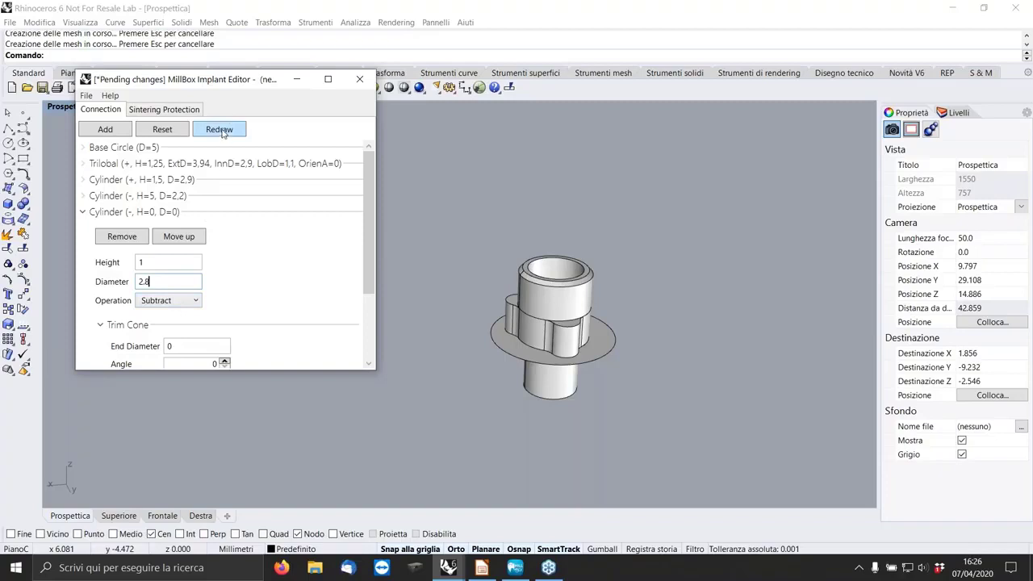
pyautogui.moveTo(618, 344); pyautogui.dragTo(630, 310, button='right')
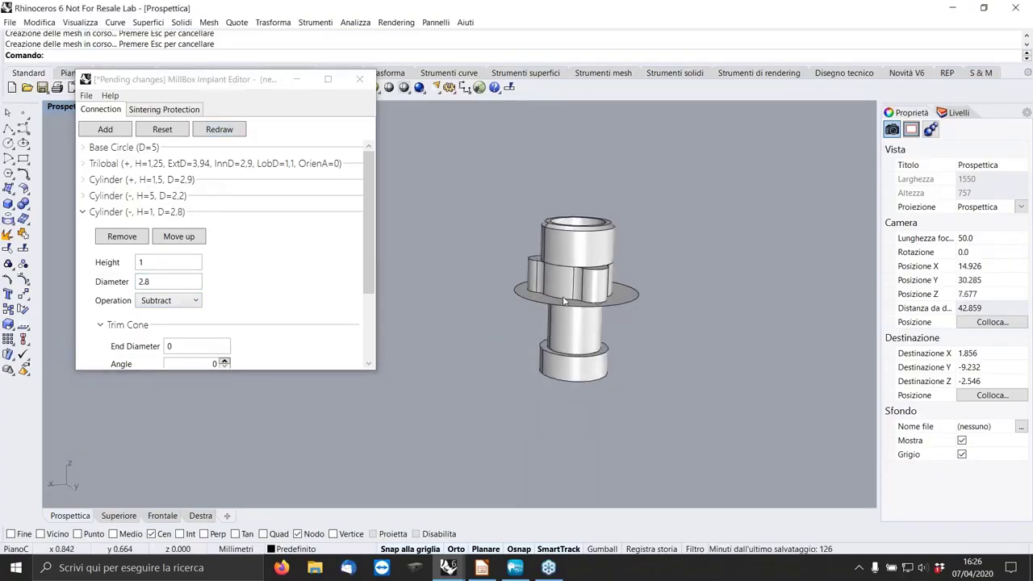
pyautogui.scroll(5, 569, 295)
pyautogui.scroll(-2, 570, 294)
pyautogui.moveTo(569, 294); pyautogui.dragTo(565, 263, button='right')
# Save the trilobal connection as "RErplace 5.0" in the IMPLANT EDITOR folder, collapse the last Cylinder and expand the 2.9 mm diameter one
pyautogui.click(86, 95)
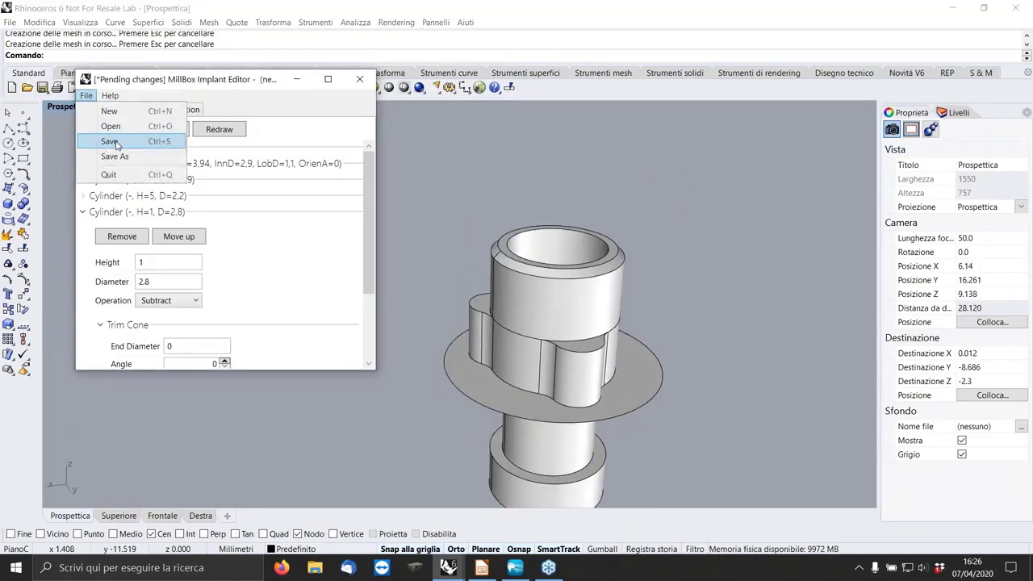
pyautogui.click(114, 155)
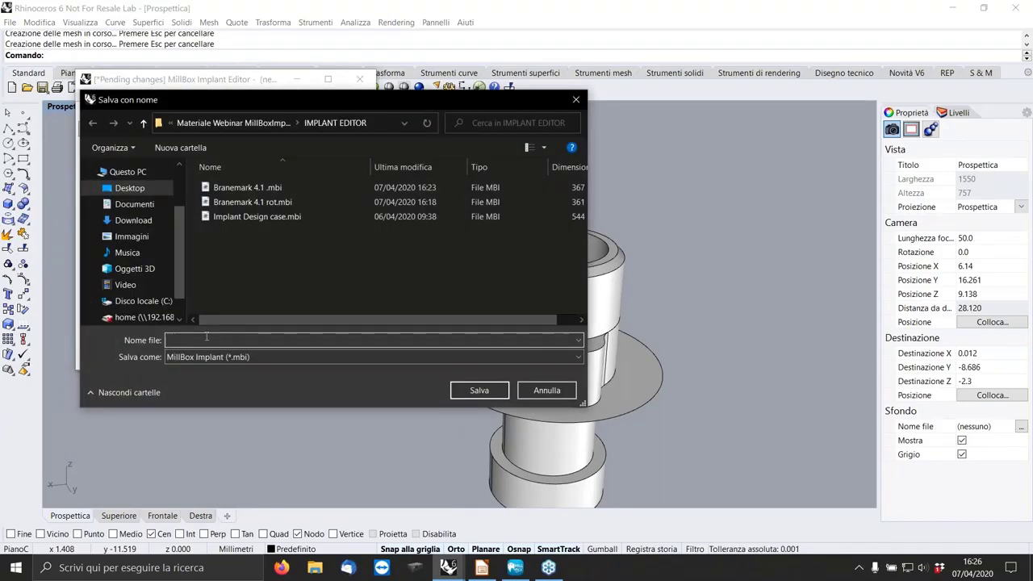
pyautogui.write('REplace 5.0')
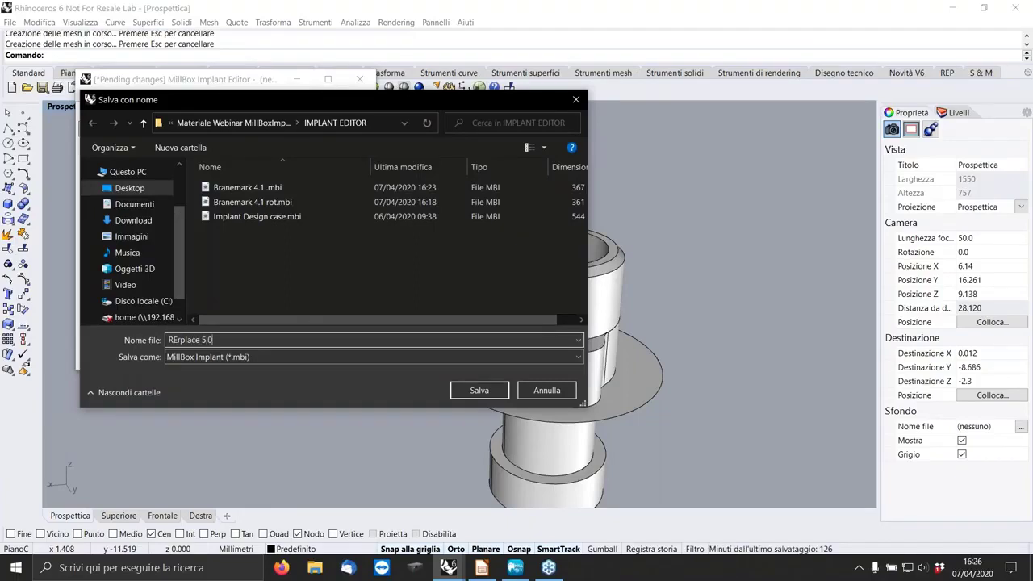
pyautogui.write('rplace 5.0')
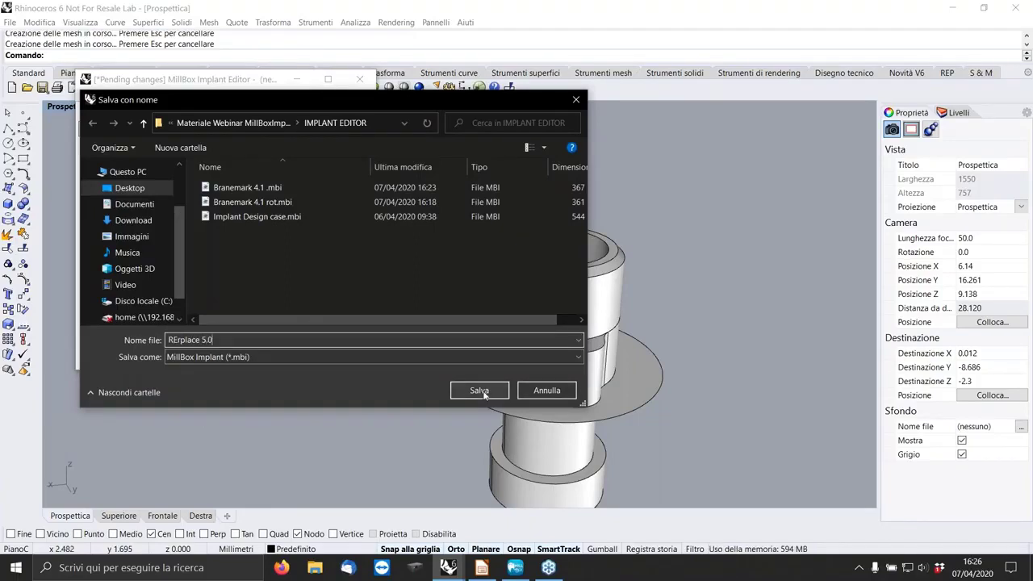
pyautogui.click(477, 390)
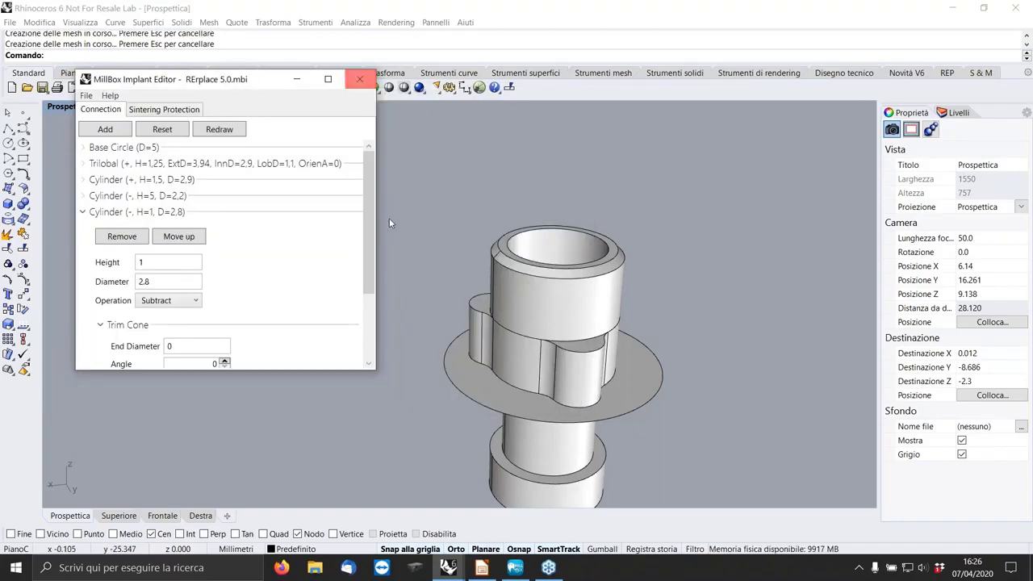
pyautogui.click(83, 212)
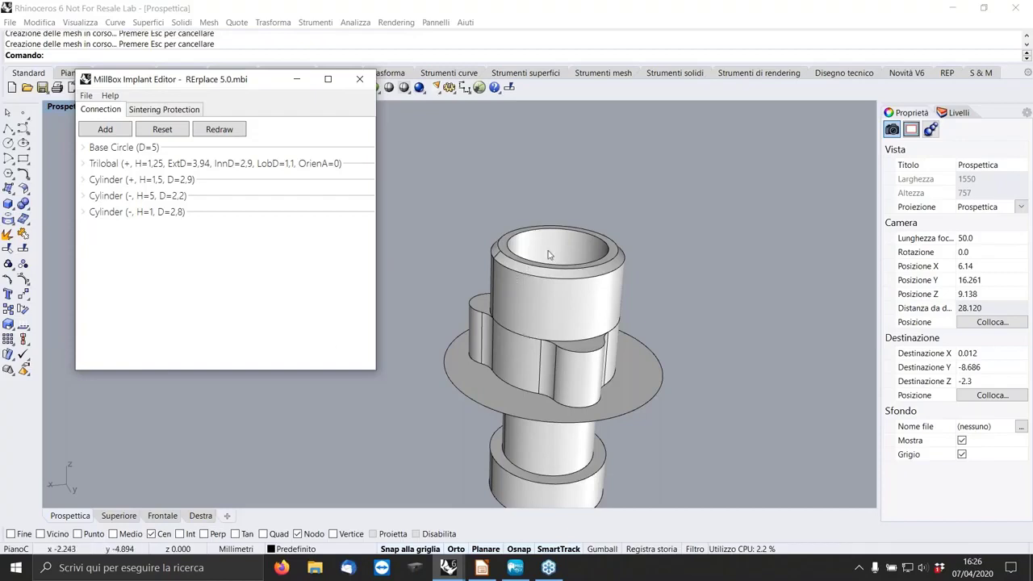
pyautogui.click(83, 181)
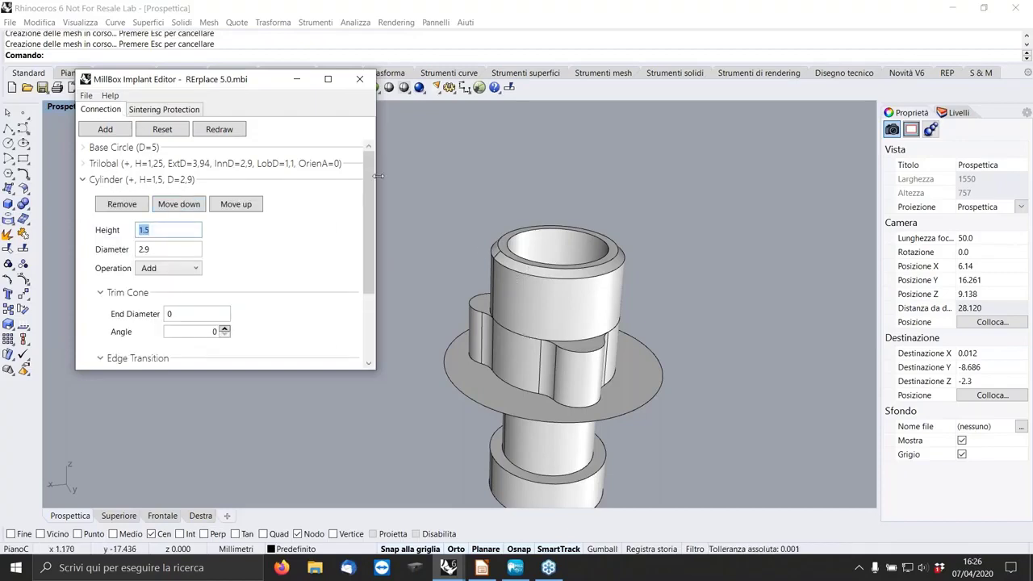
# Open the saved hexagonal connection file "Branemark 4.1 .mbi" from the IMPLANT EDITOR folder
pyautogui.click(85, 96)
pyautogui.moveTo(110, 95)
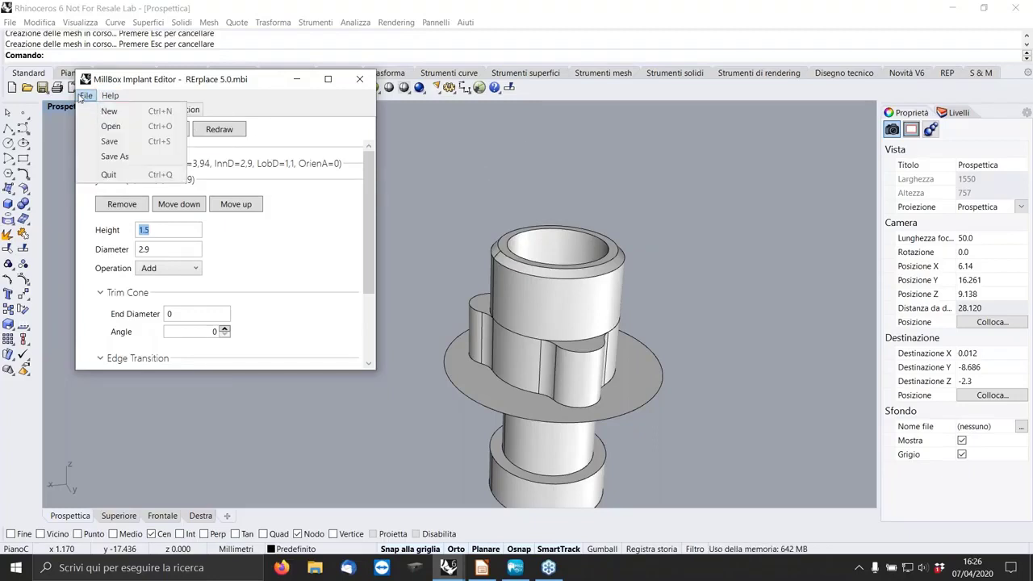
pyautogui.click(110, 126)
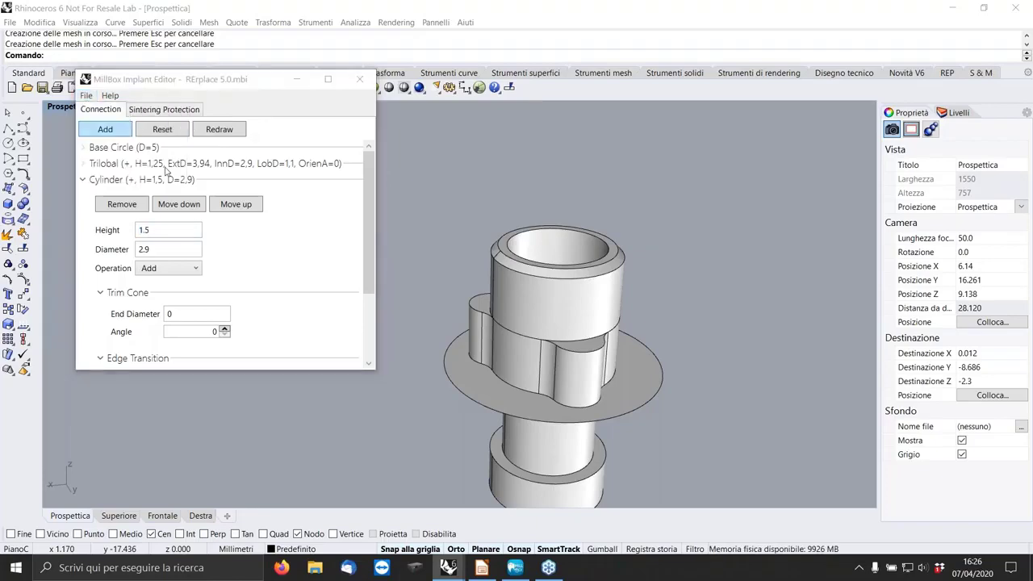
pyautogui.click(236, 189)
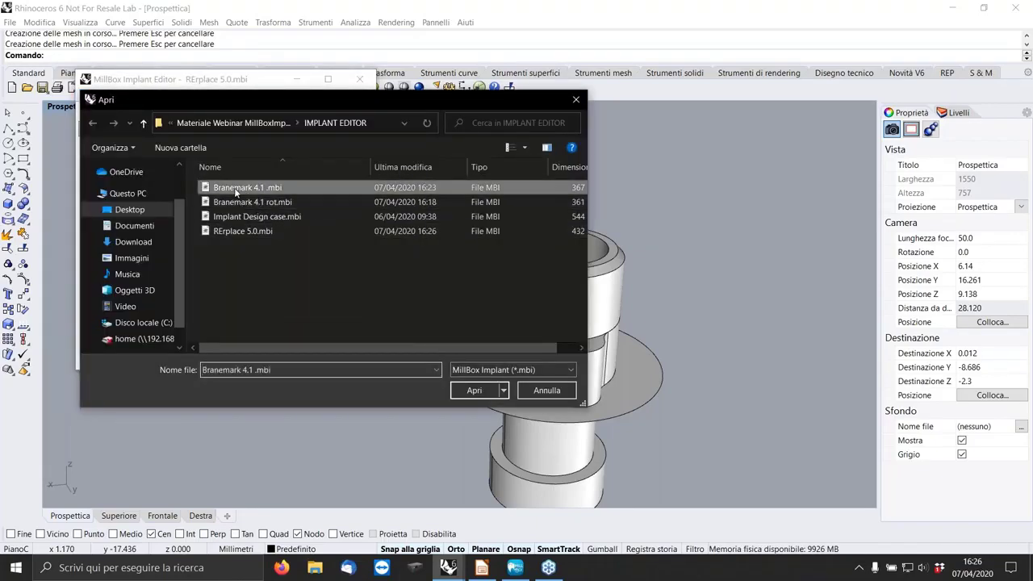
pyautogui.click(473, 392)
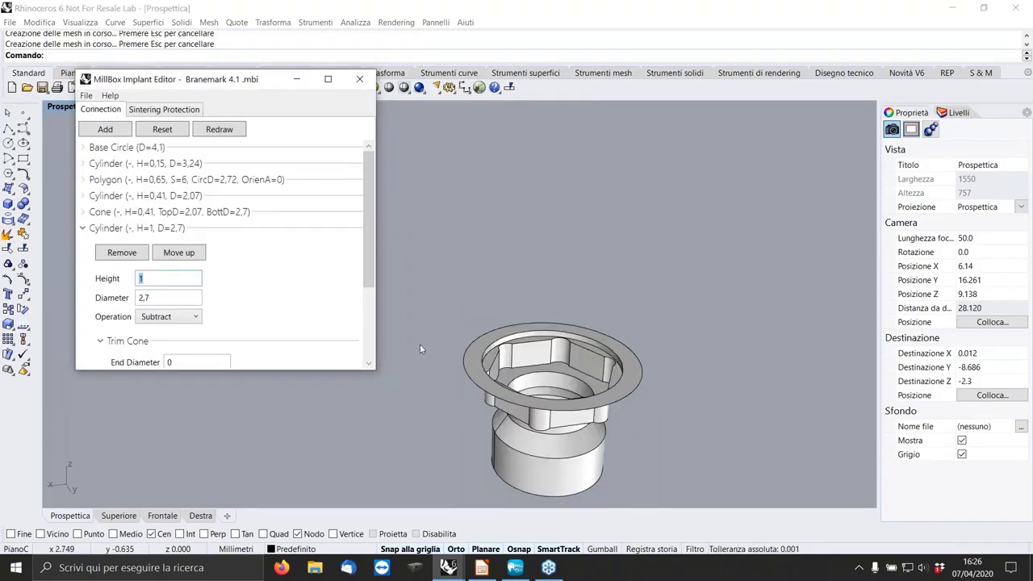
# Set the Polygon's vertical-edge width to 0 so the hexagon has sharp corners, and redraw the model
pyautogui.scroll(3, 567, 359)
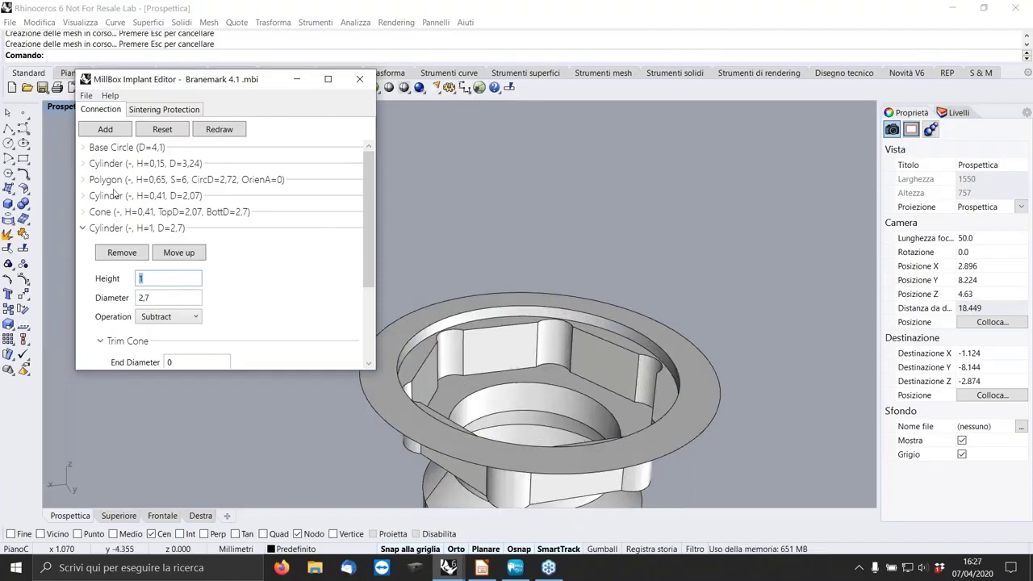
pyautogui.click(82, 181)
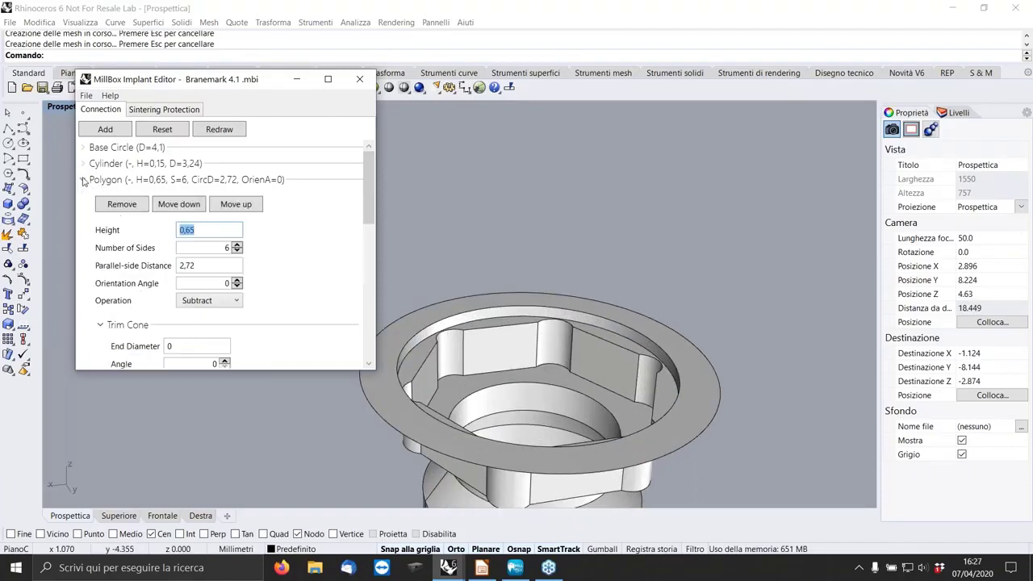
pyautogui.scroll(-5, 263, 292)
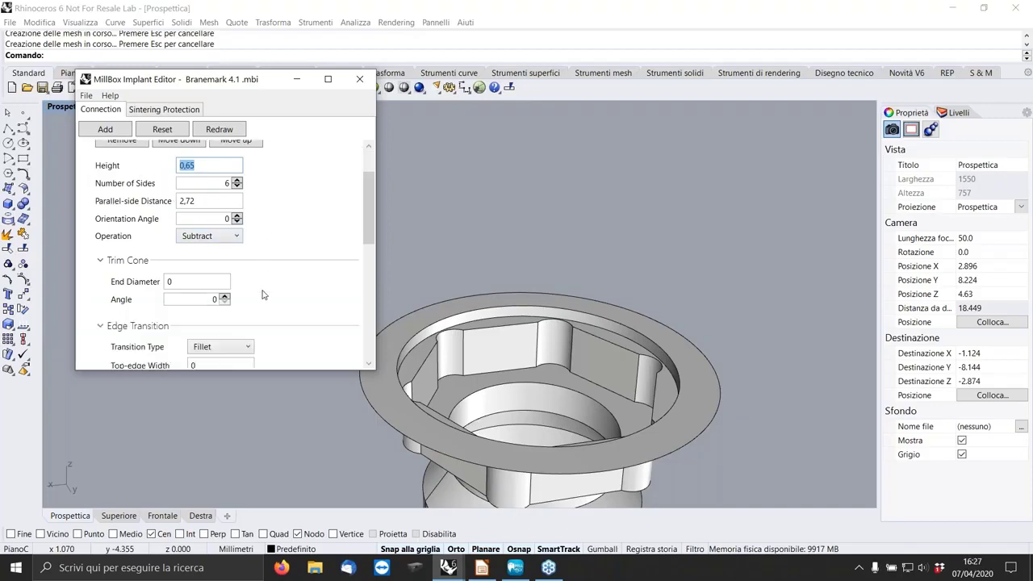
pyautogui.click(164, 283)
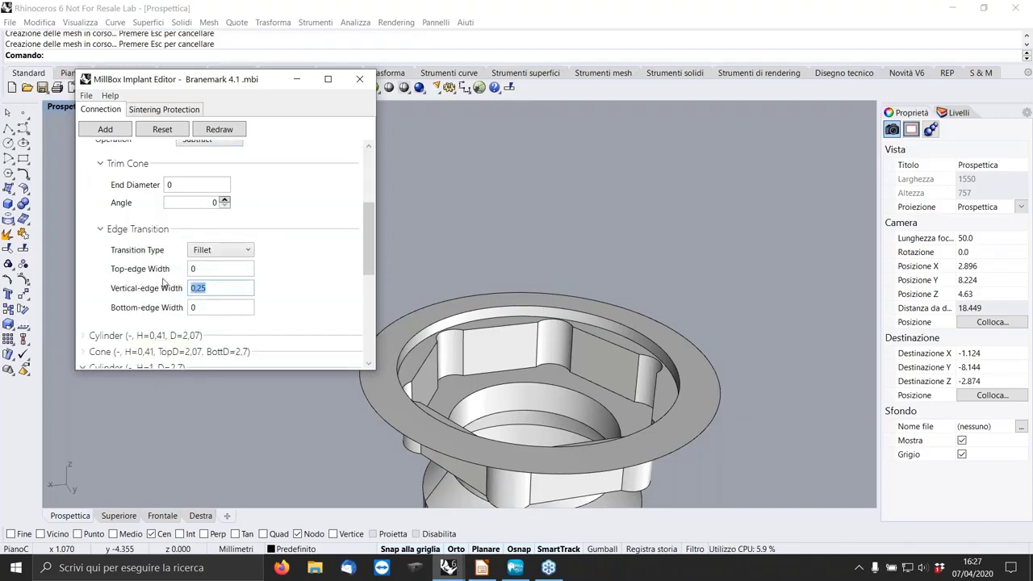
pyautogui.write('0')
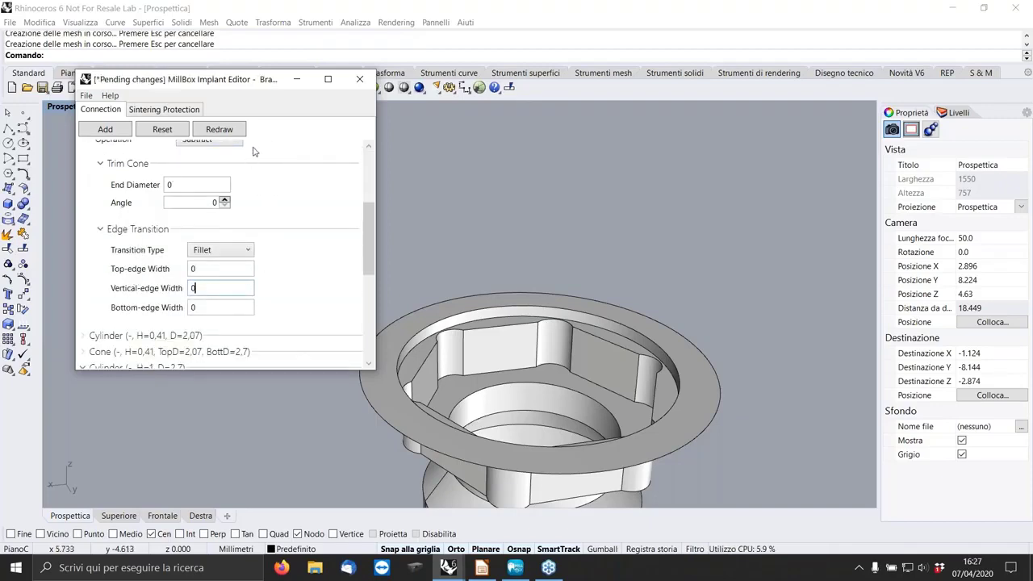
pyautogui.click(231, 132)
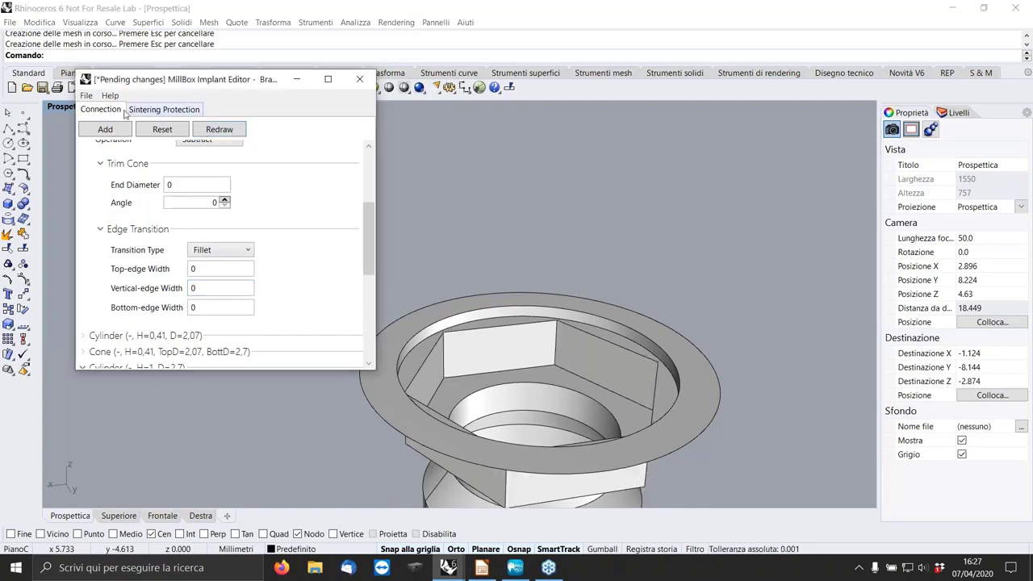
# Save the sharp-cornered hexagonal connection as a new file named "Braneamrk 4.1 straight" in the IMPLANT EDITOR folder
pyautogui.click(86, 95)
pyautogui.click(118, 155)
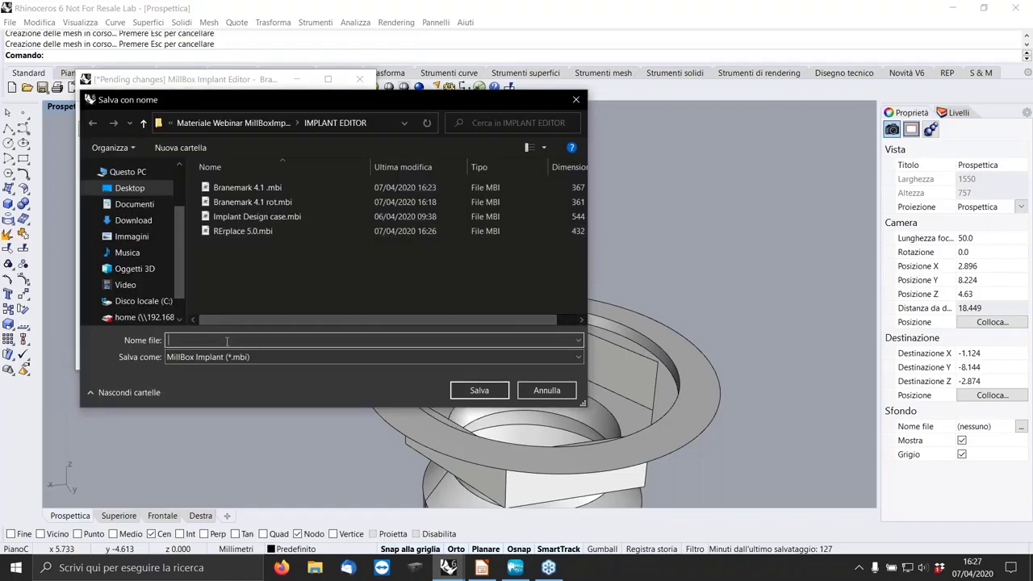
pyautogui.write('Bran')
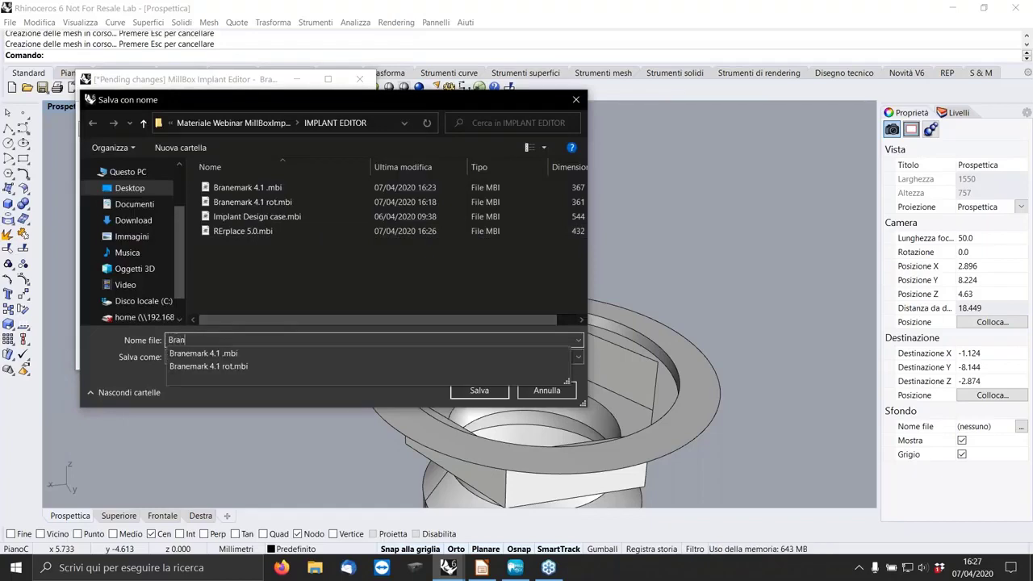
pyautogui.write('eamrk')
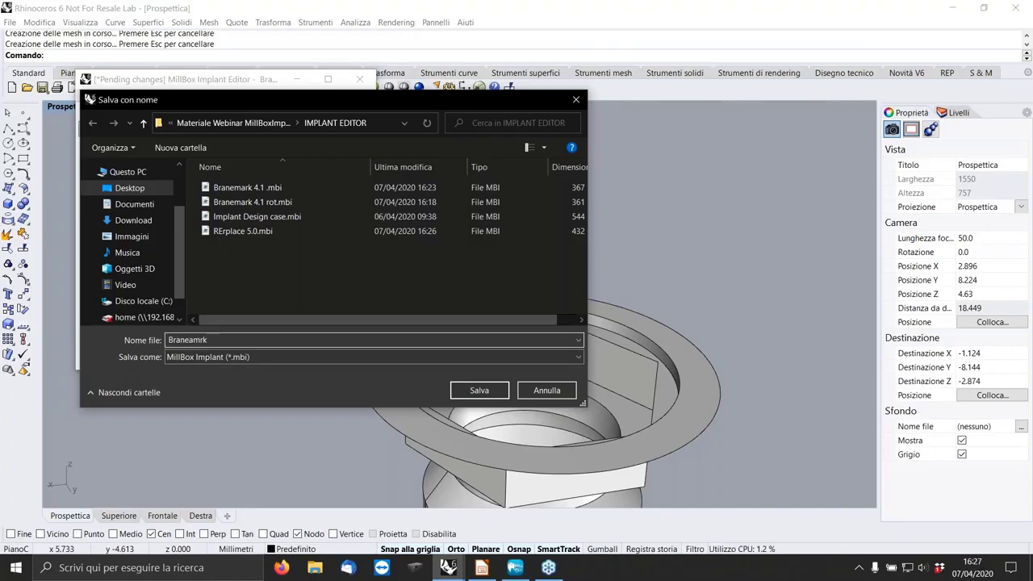
pyautogui.write('4.1 straight')
pyautogui.press('Return')
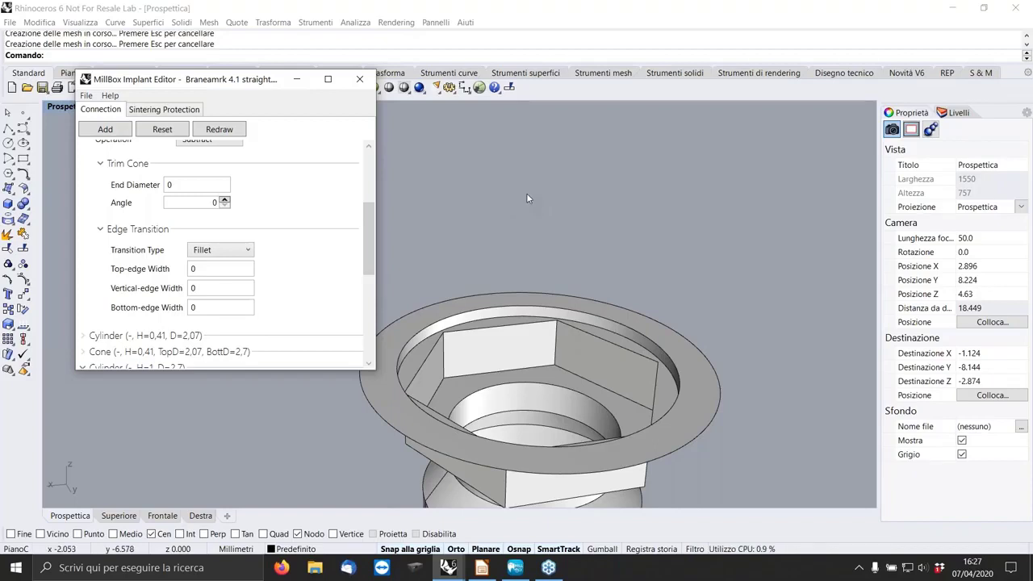
# Close the implant editor, switch to MillBox and start the Import interface tool
pyautogui.click(361, 80)
pyautogui.click(952, 8)
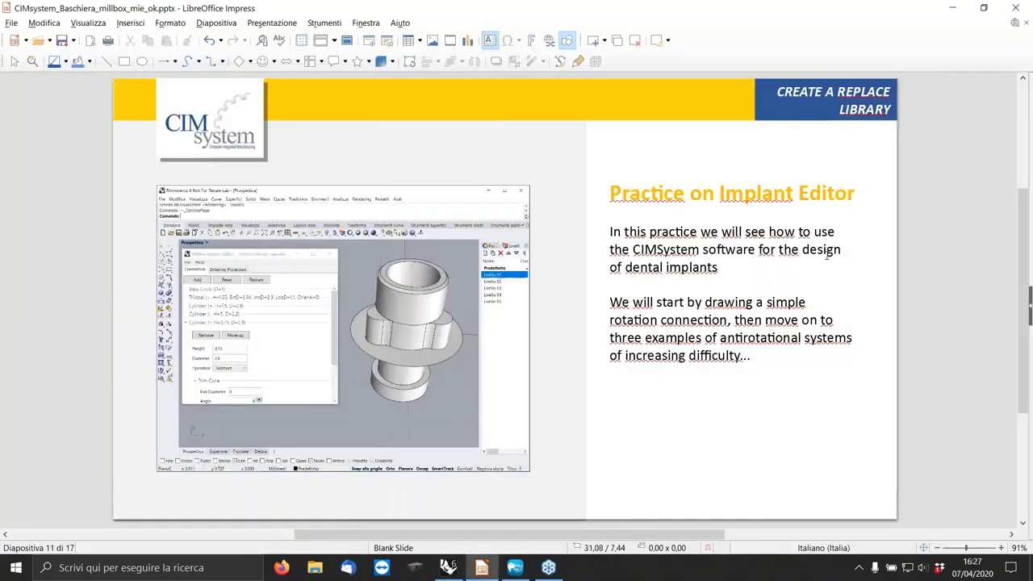
pyautogui.click(951, 8)
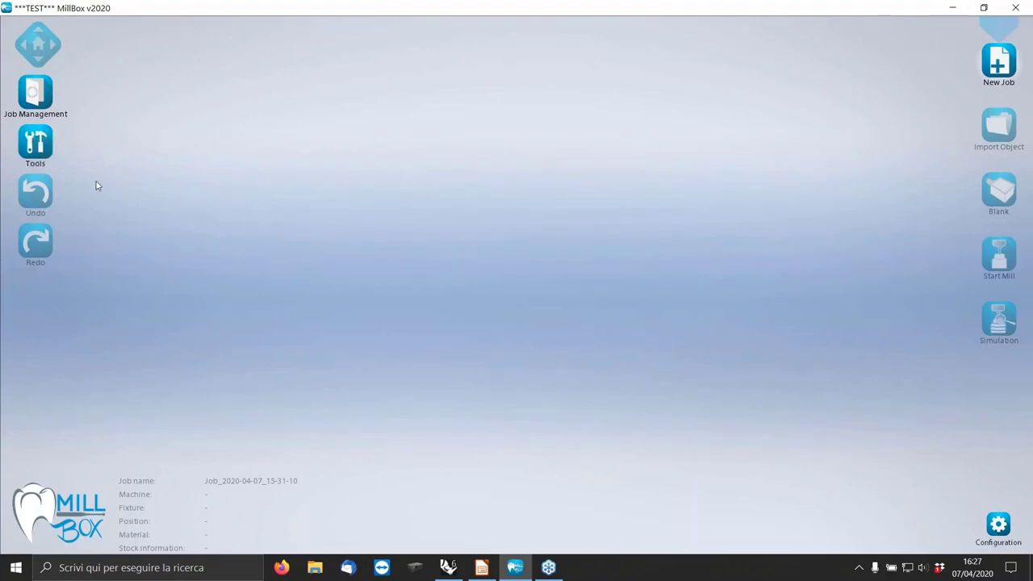
pyautogui.click(35, 146)
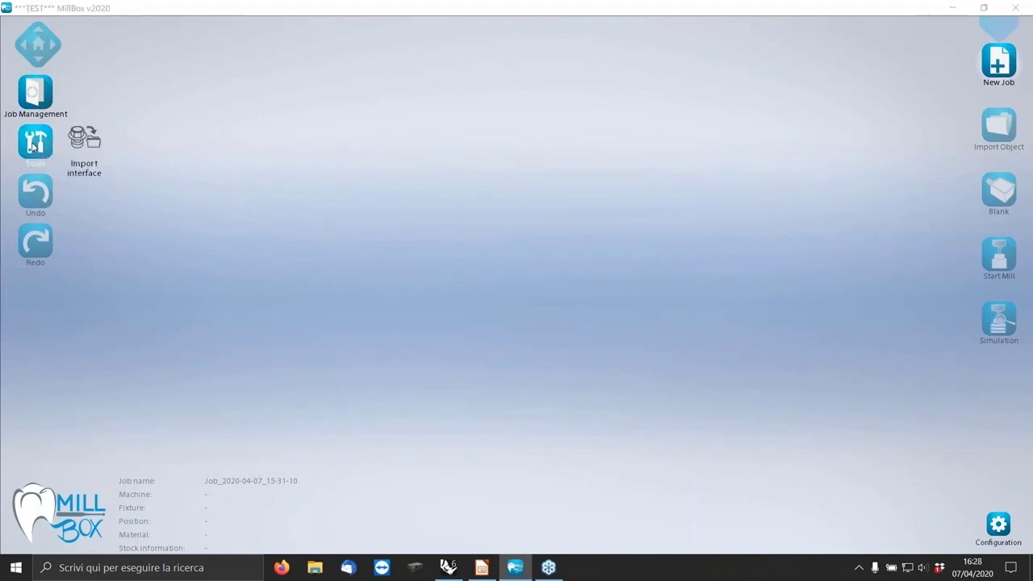
pyautogui.click(87, 171)
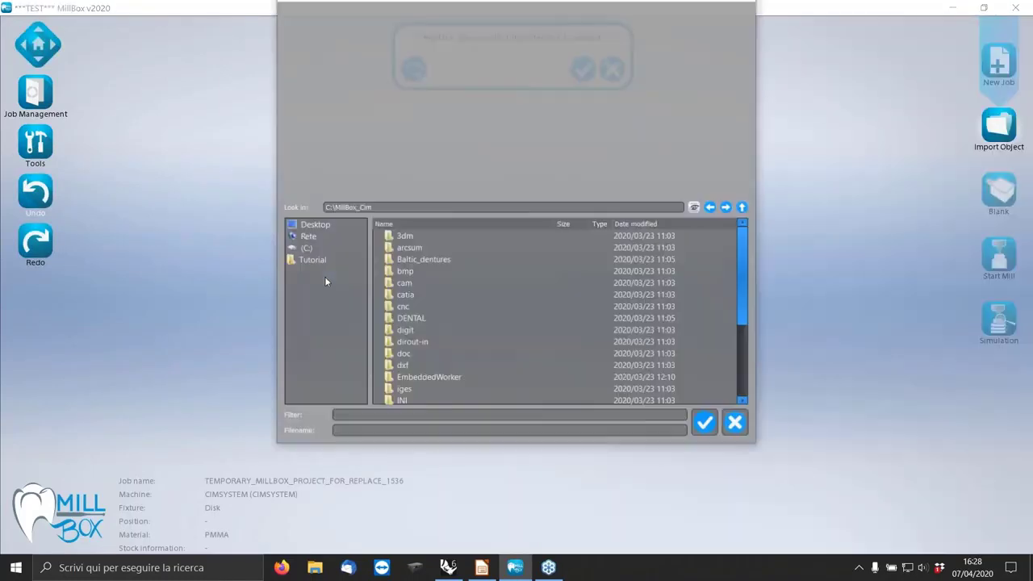
# Load "RErplace 5.0.mbi" from the IMPLANT EDITOR folder as the interface and set its replace name to "Test REp 5.0"
pyautogui.click(420, 300)
pyautogui.click(307, 323)
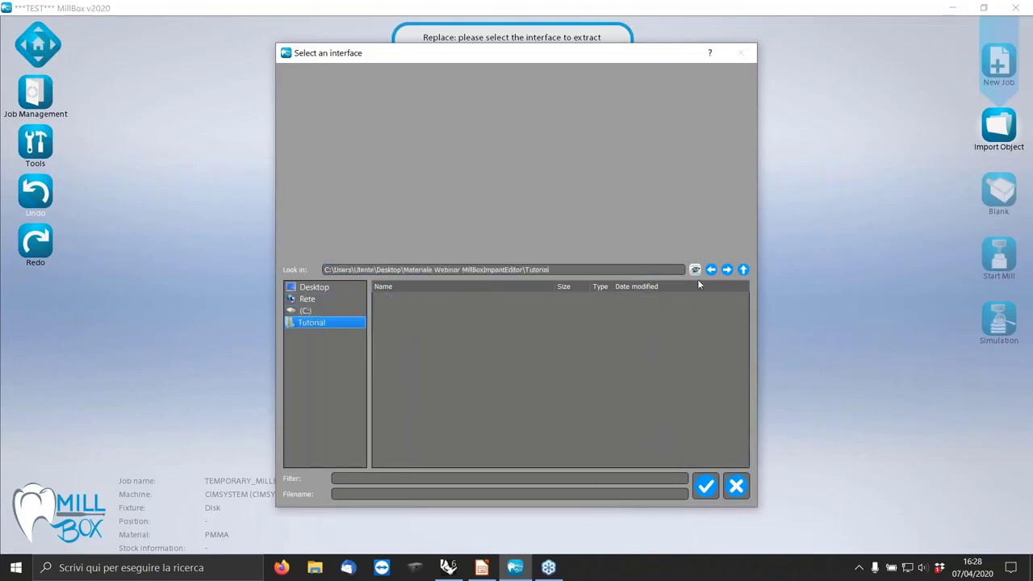
pyautogui.click(744, 270)
pyautogui.doubleClick(435, 297)
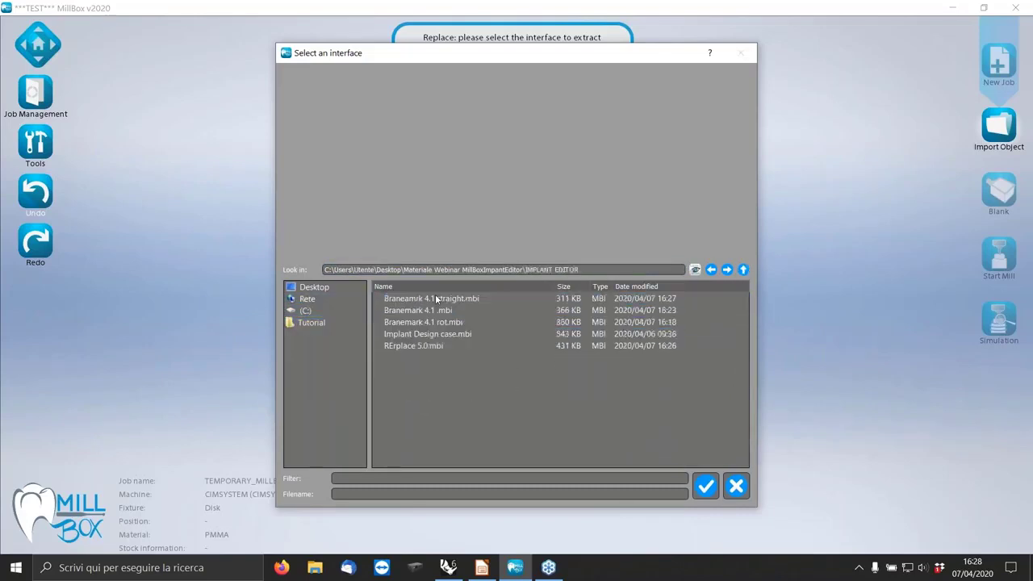
pyautogui.click(434, 346)
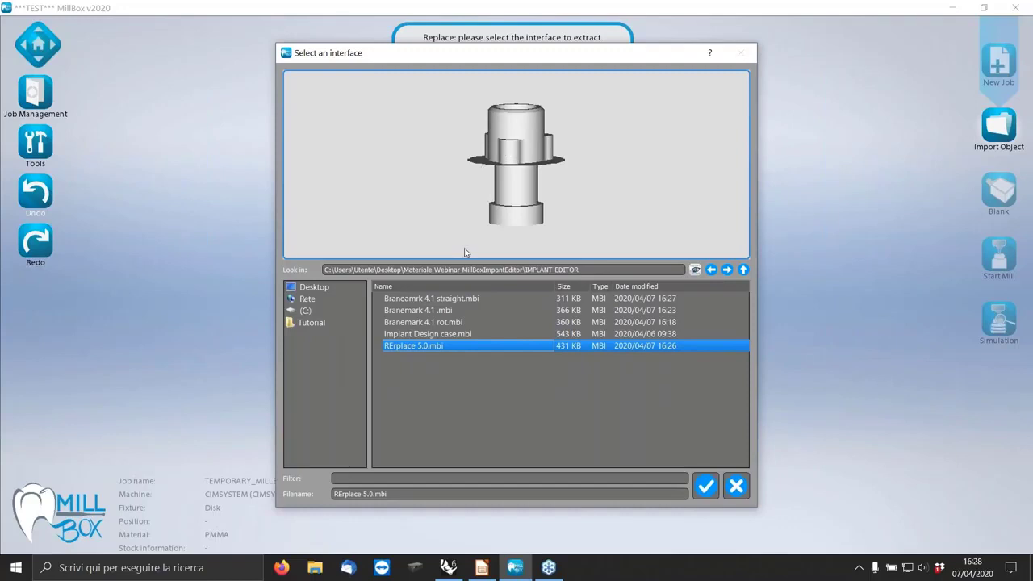
pyautogui.click(706, 485)
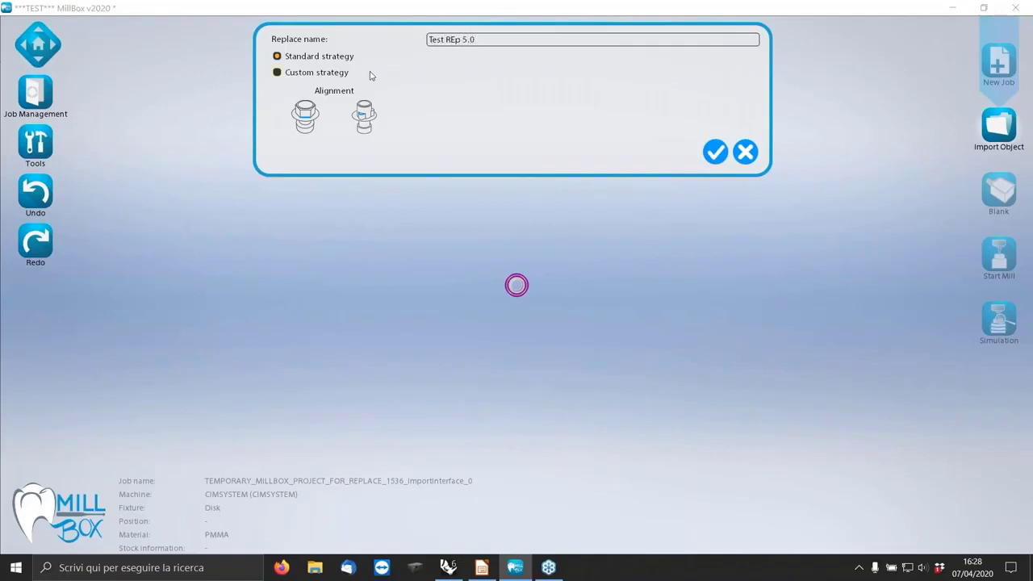
# Switch the replace to a custom strategy and examine the Gruppo1 list of similar connections
pyautogui.click(314, 75)
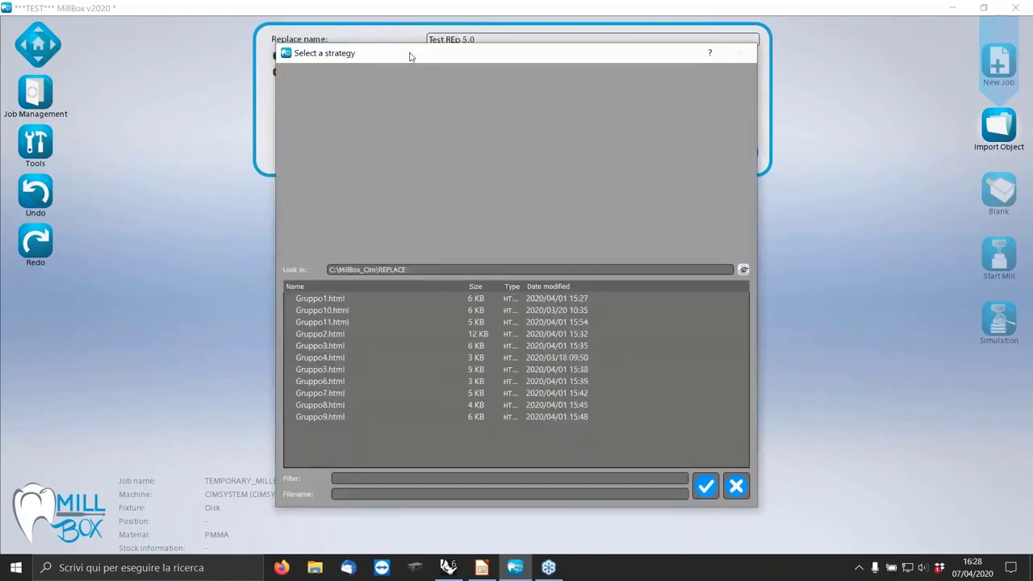
pyautogui.moveTo(405, 53); pyautogui.dragTo(388, 102)
pyautogui.click(386, 382)
pyautogui.click(332, 346)
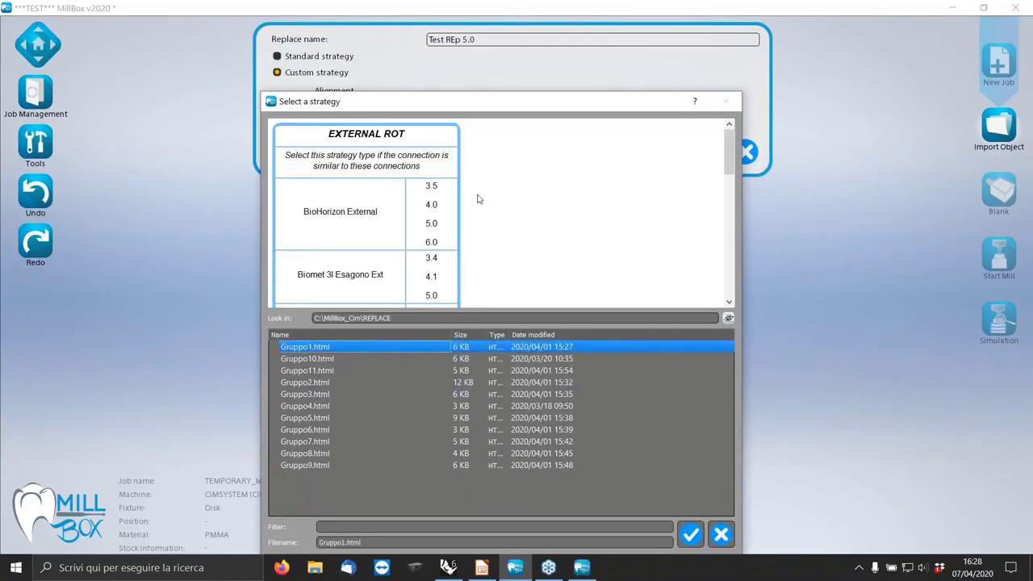
pyautogui.scroll(-5, 479, 208)
pyautogui.scroll(5, 480, 207)
pyautogui.click(334, 349)
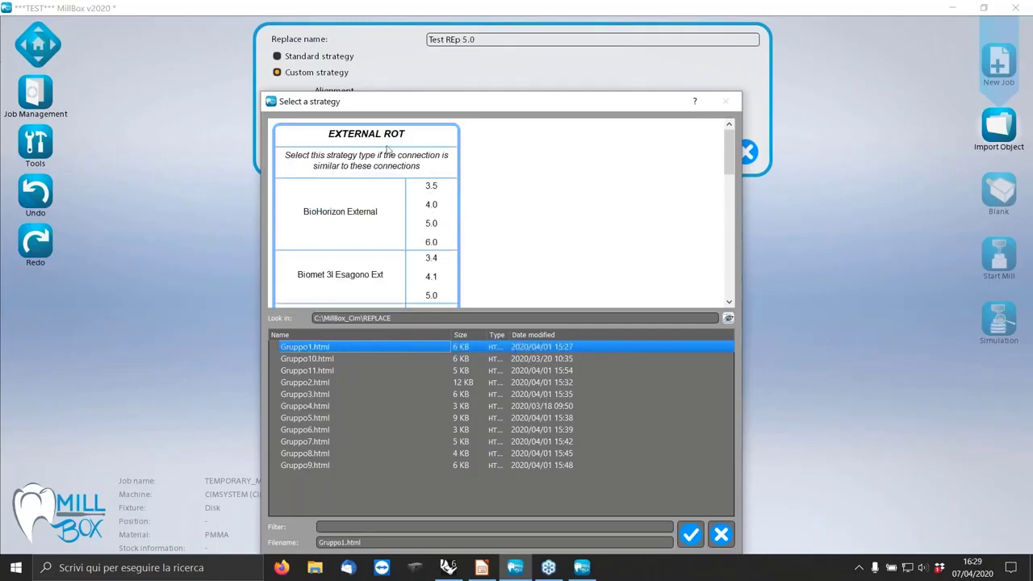
# Examine the connection lists and pictures of strategy groups Gruppo2, Gruppo4 and Gruppo5 for a match with the trilobal interface
pyautogui.click(316, 371)
pyautogui.click(320, 382)
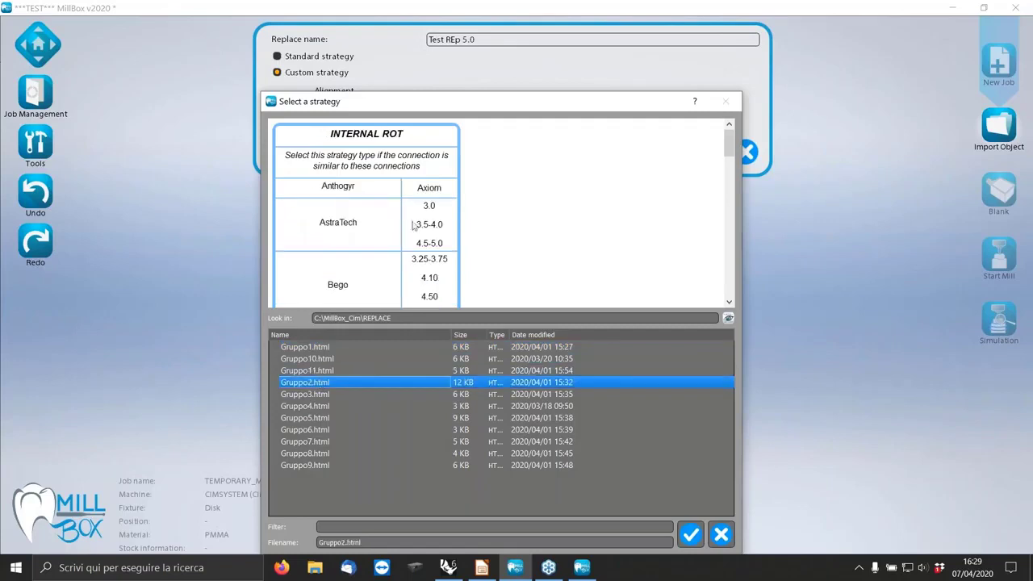
pyautogui.scroll(-1, 409, 177)
pyautogui.scroll(-15, 408, 177)
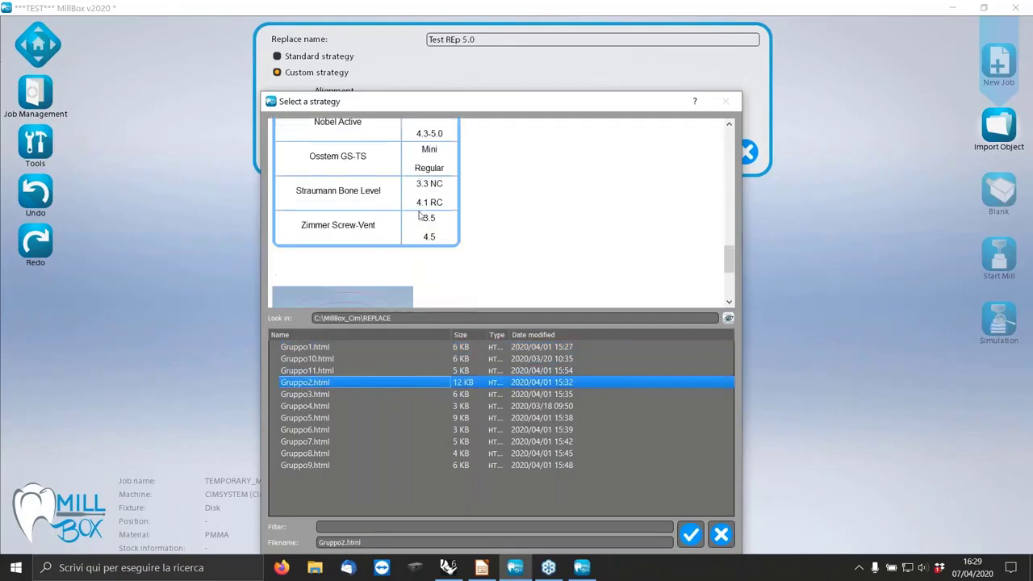
pyautogui.scroll(-1, 419, 216)
pyautogui.click(323, 406)
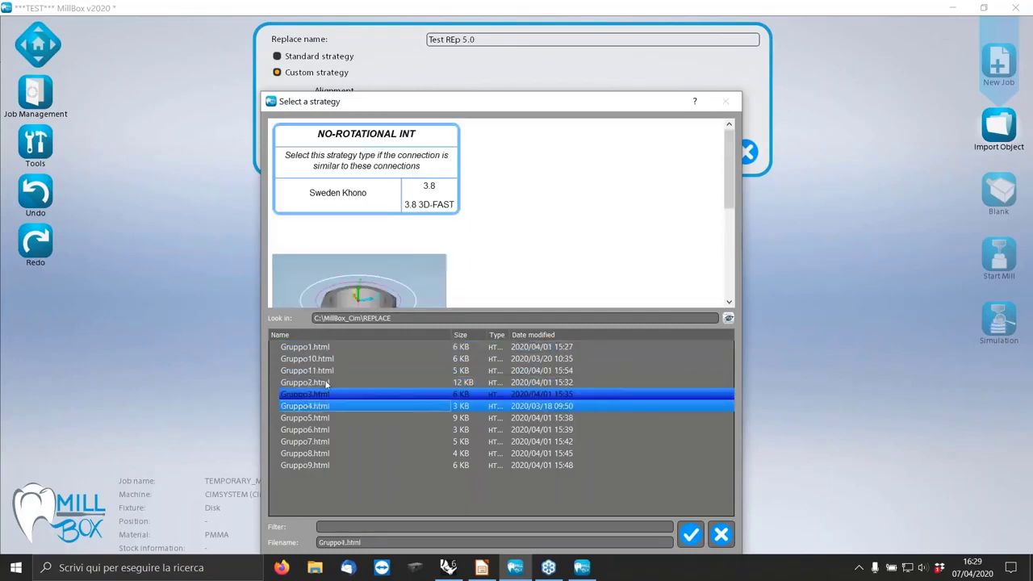
pyautogui.scroll(-3, 380, 242)
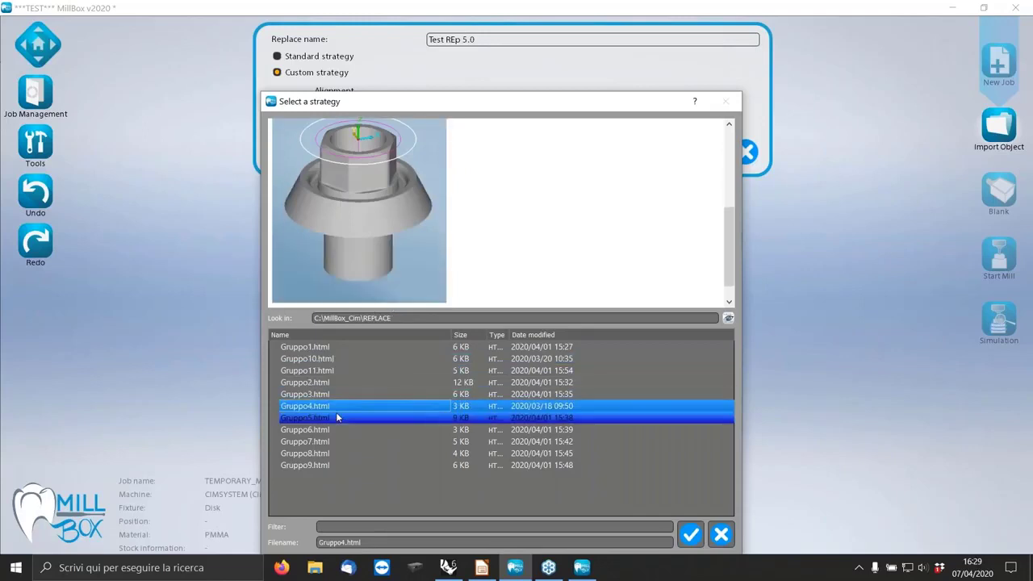
pyautogui.click(327, 419)
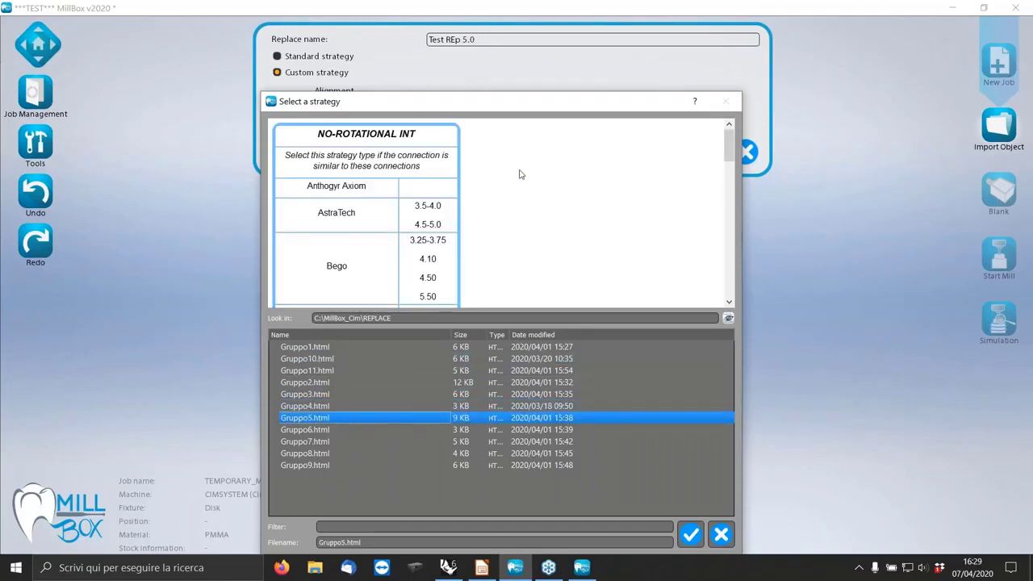
pyautogui.scroll(-3, 520, 174)
pyautogui.scroll(-12, 520, 175)
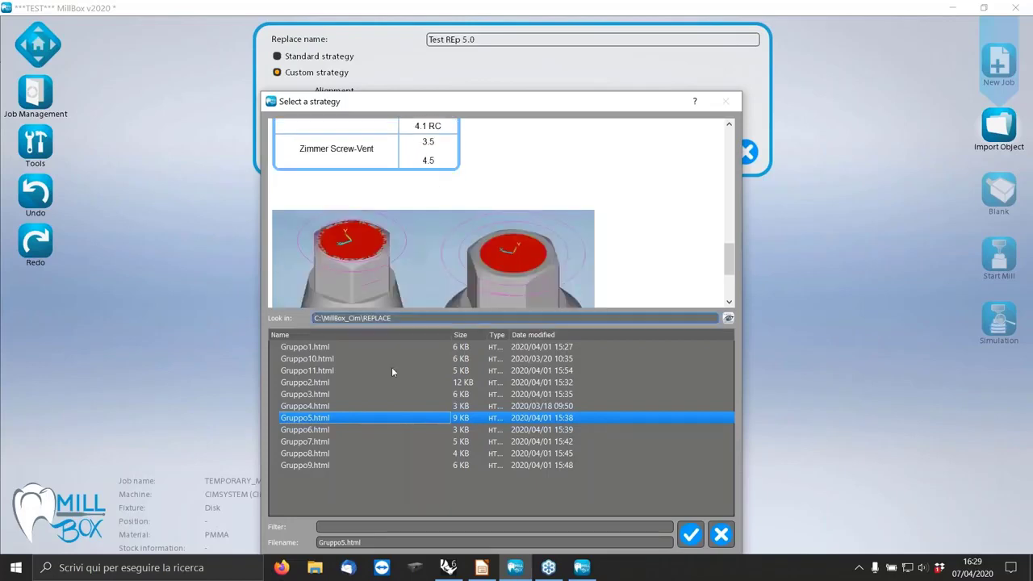
# Check the Gruppo6 connection list and picture and apply it as the custom strategy
pyautogui.click(323, 430)
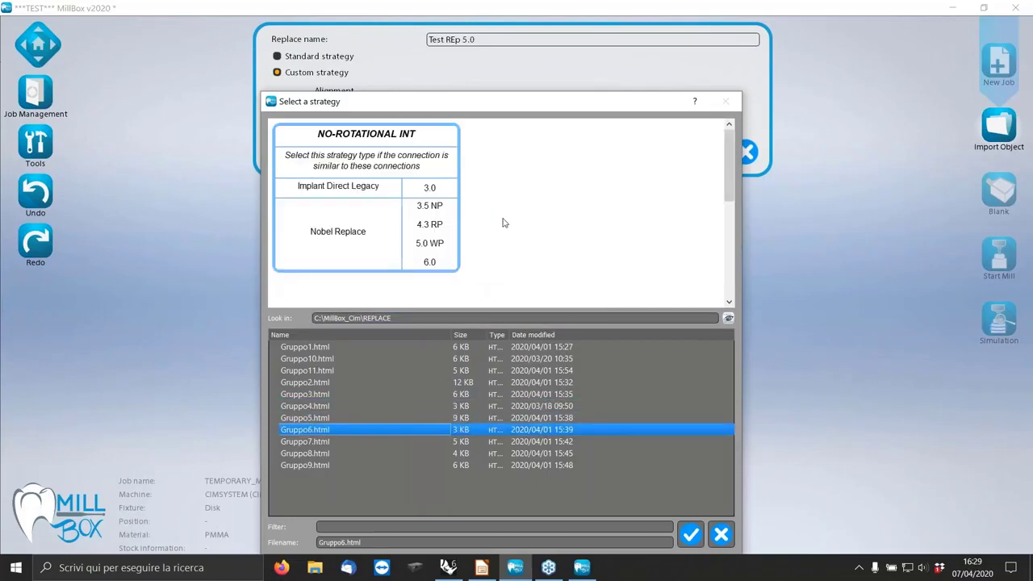
pyautogui.scroll(-5, 508, 213)
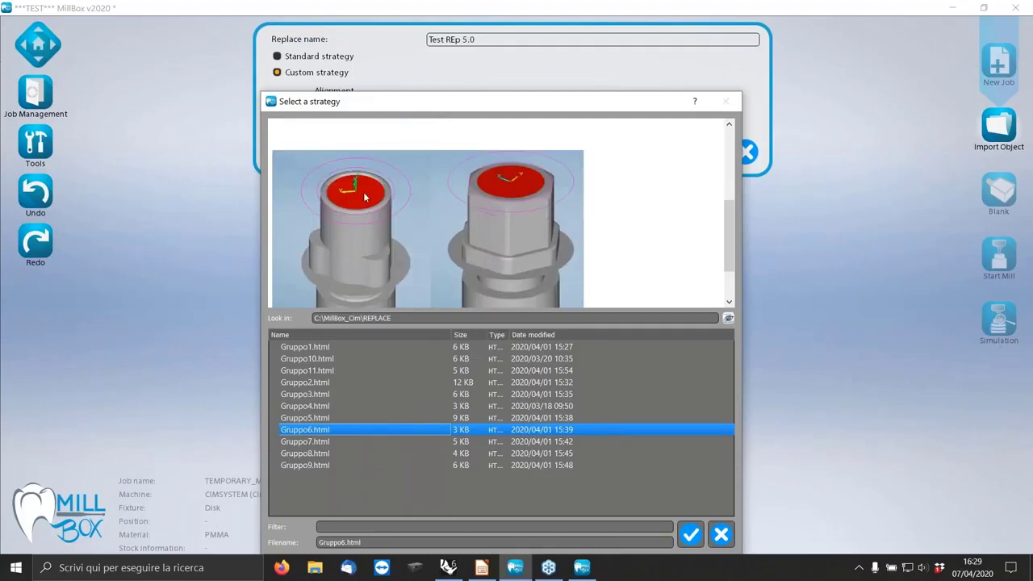
pyautogui.scroll(5, 591, 270)
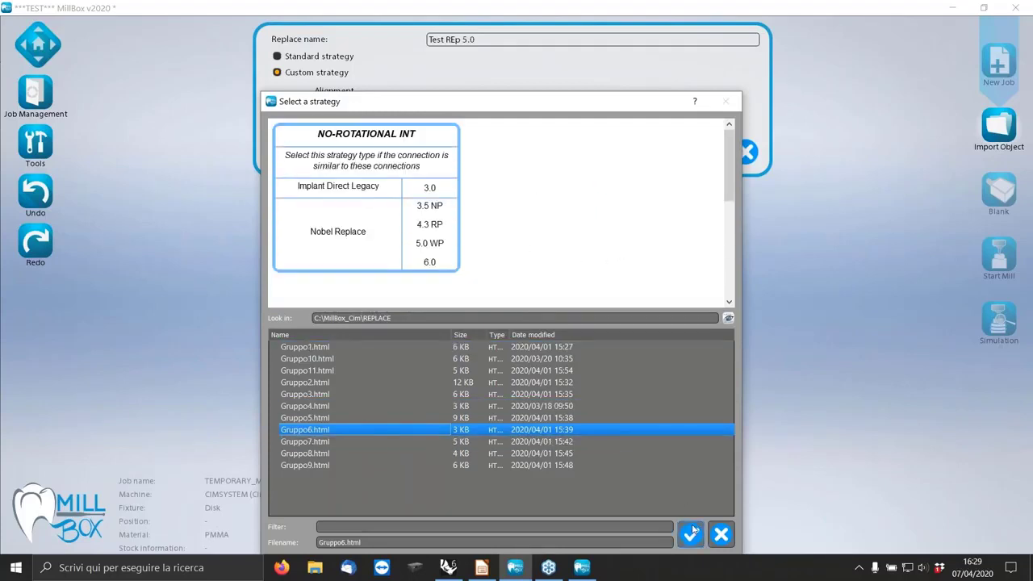
pyautogui.click(691, 536)
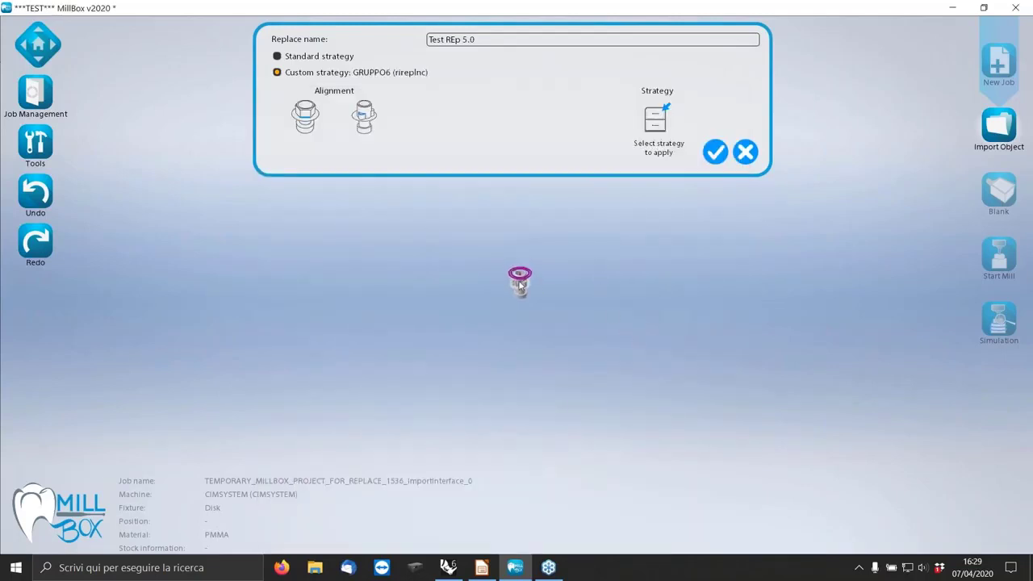
# Align the trilobal interface on its model and confirm the alignment and strategy settings
pyautogui.scroll(5, 530, 281)
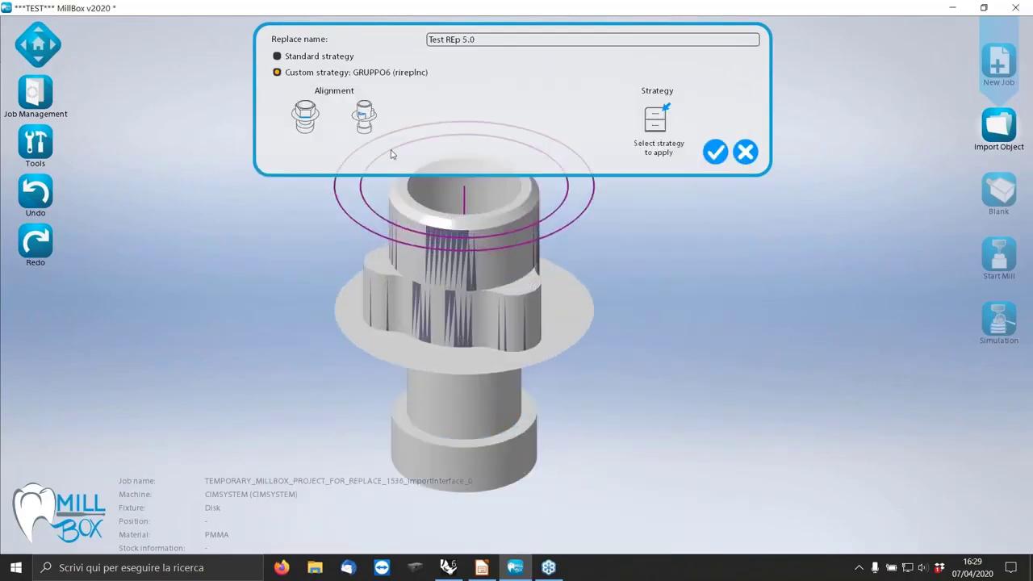
pyautogui.click(304, 119)
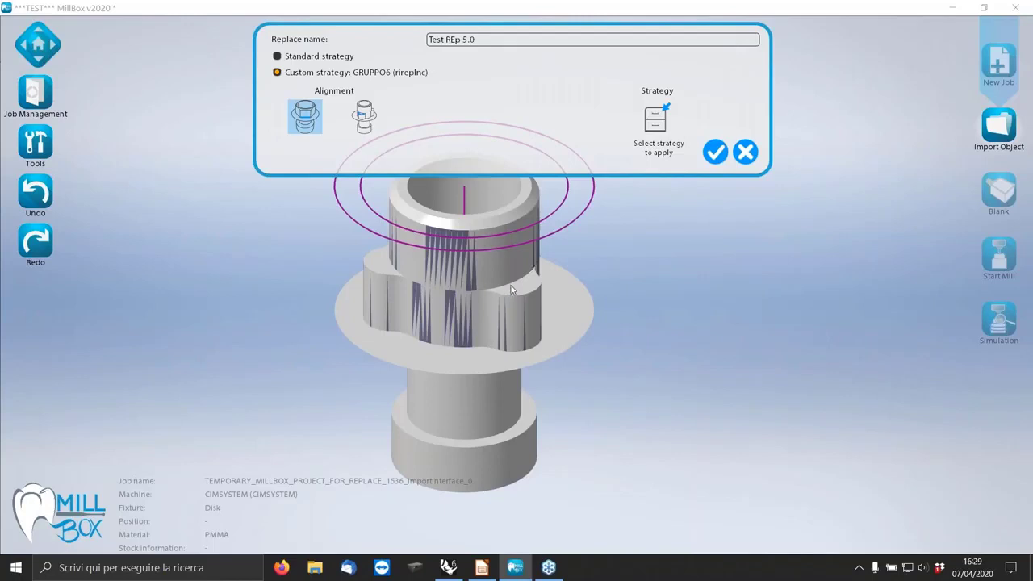
pyautogui.scroll(3, 512, 288)
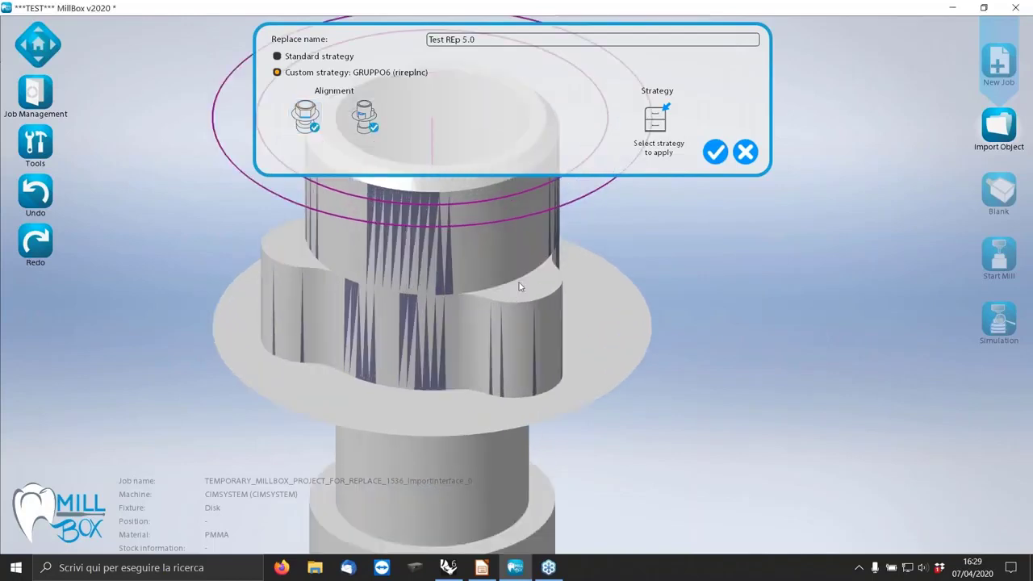
pyautogui.click(716, 155)
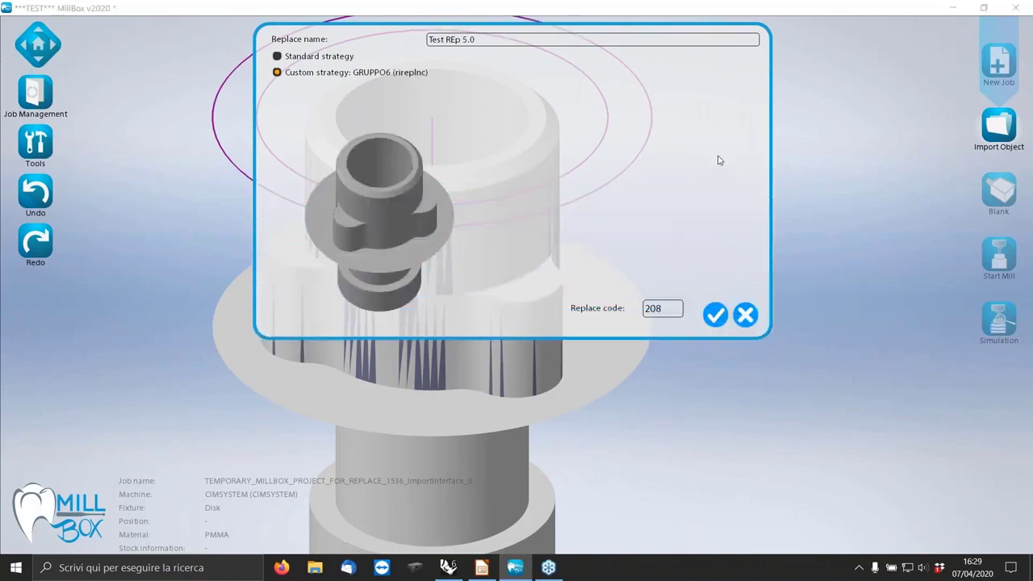
# Inspect the interface preview, accept replace code 208 and select Nobel Replace as the group for the new interface
pyautogui.moveTo(384, 198); pyautogui.dragTo(623, 297)
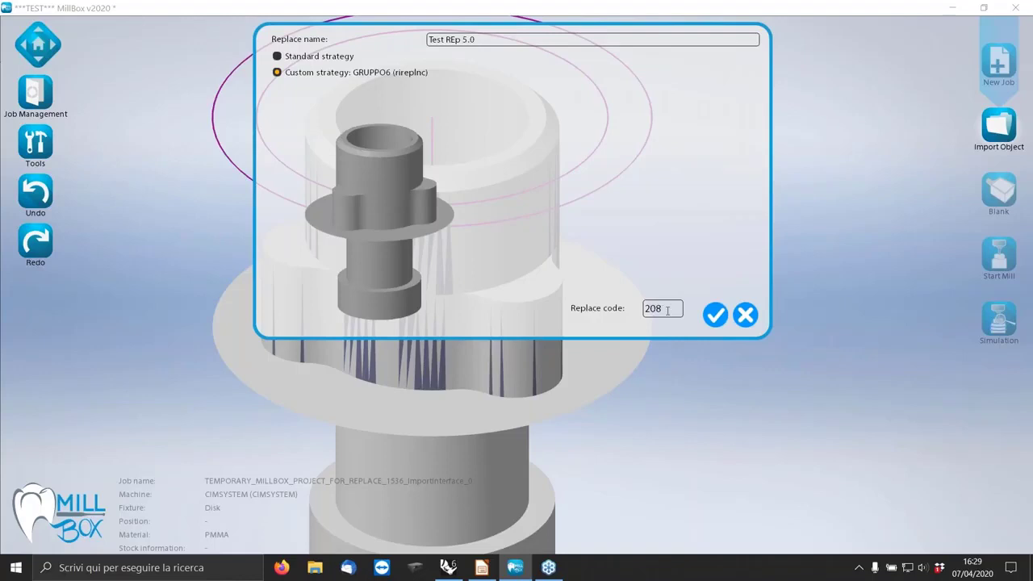
pyautogui.click(715, 317)
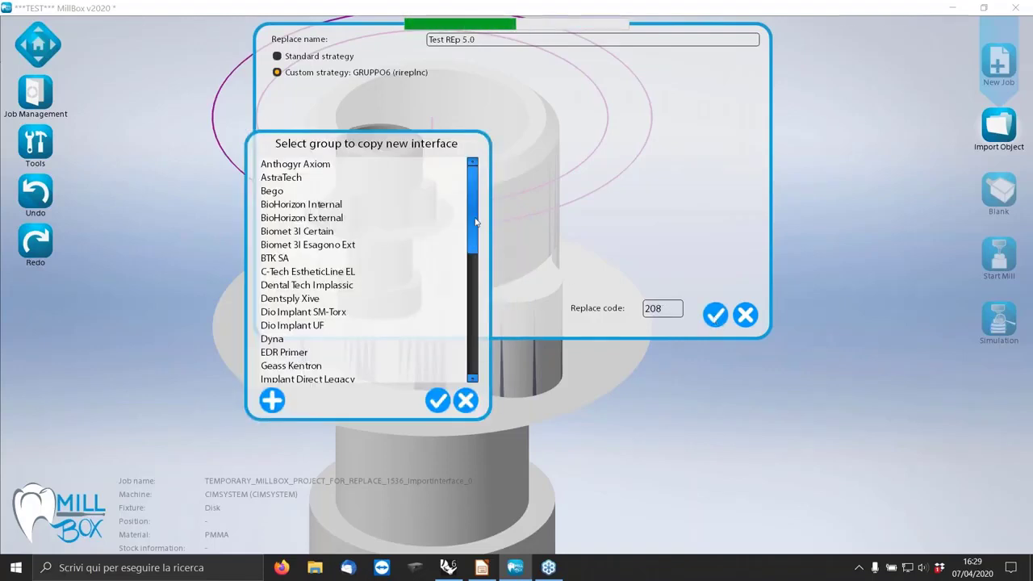
pyautogui.scroll(-7, 476, 223)
pyautogui.scroll(3, 481, 281)
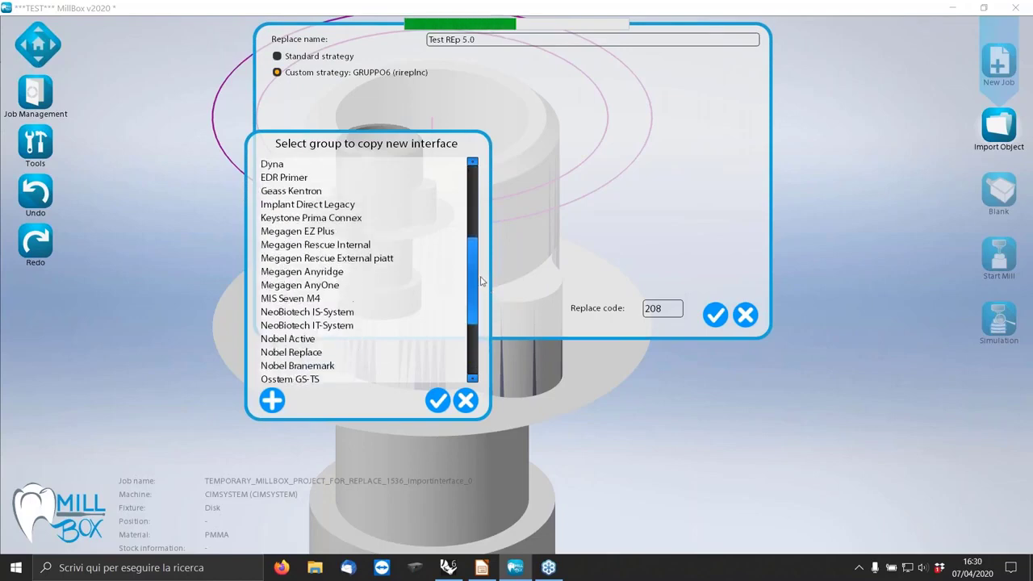
pyautogui.scroll(5, 481, 281)
pyautogui.scroll(-4, 484, 284)
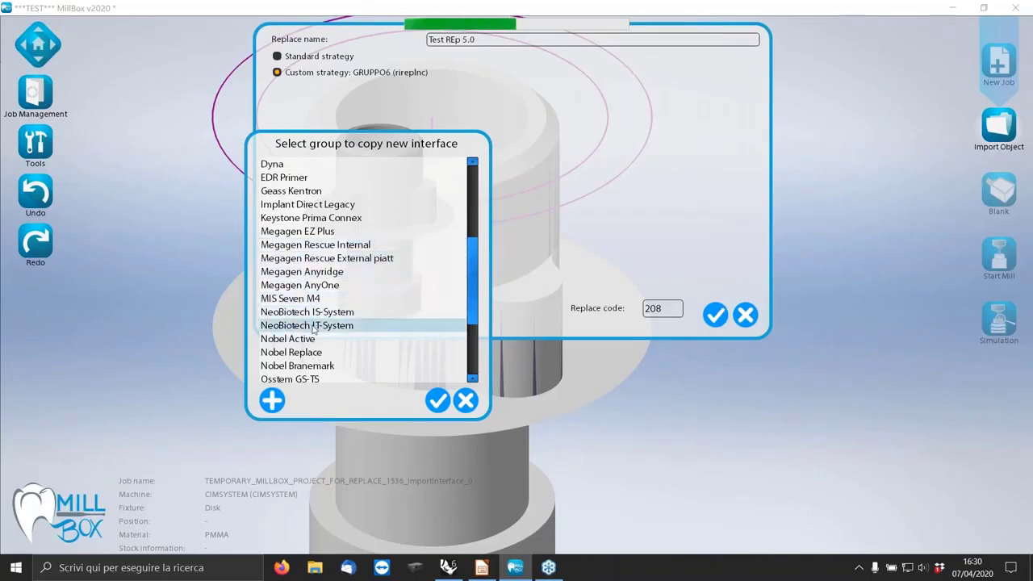
pyautogui.click(283, 353)
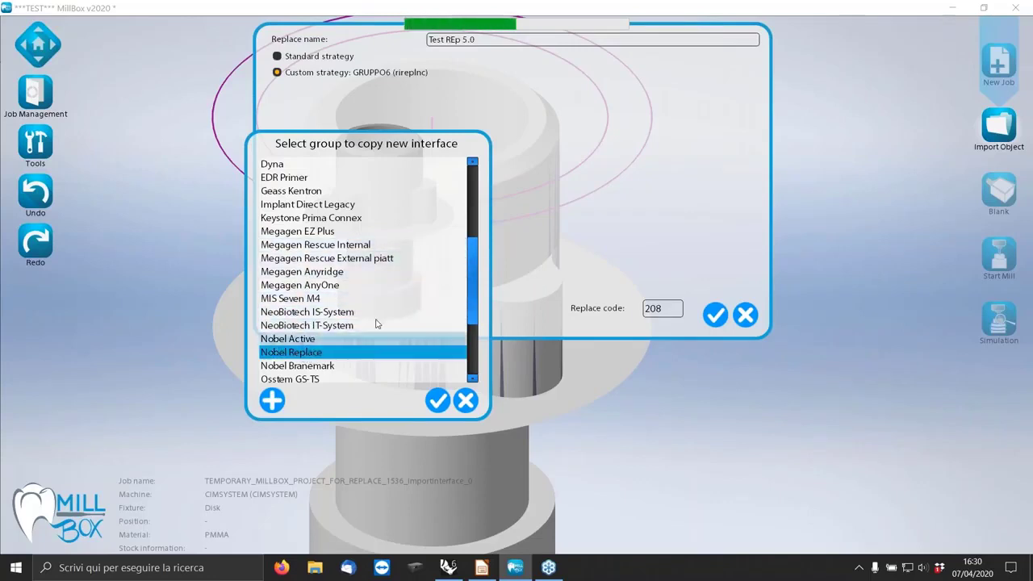
# Look through the remaining interface groups and start adding a new group to the list
pyautogui.scroll(-3, 469, 320)
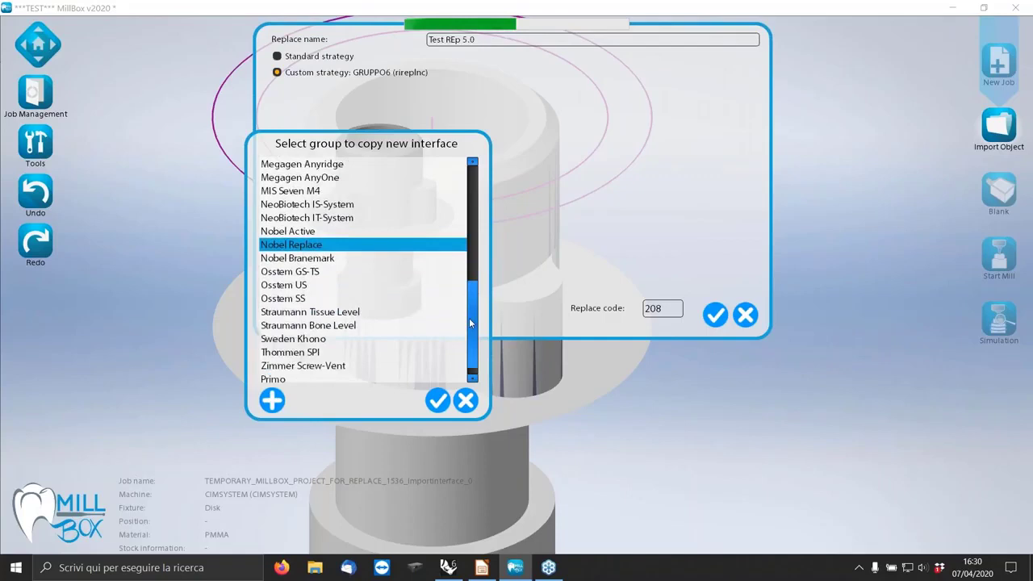
pyautogui.scroll(-1, 469, 323)
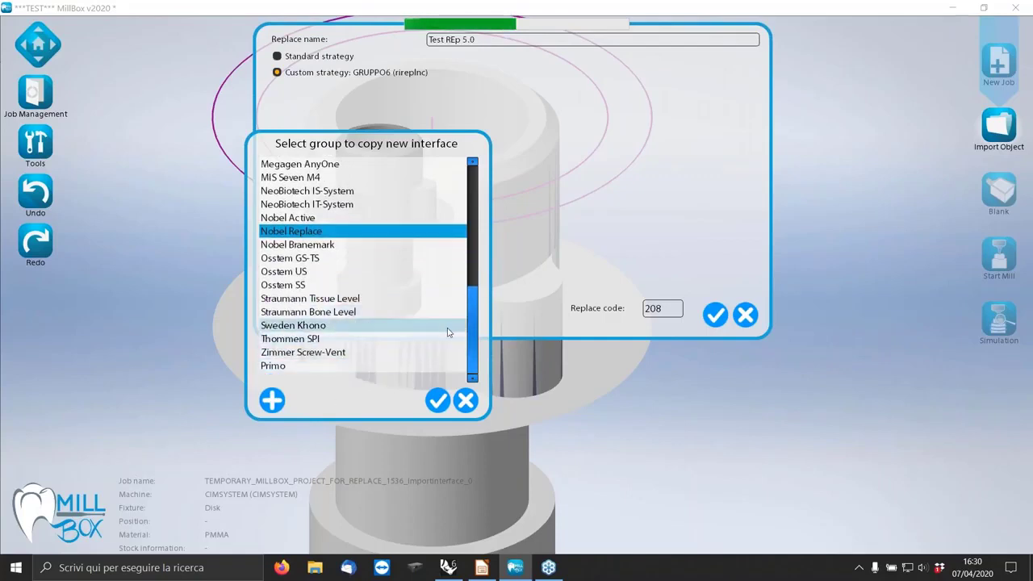
pyautogui.click(277, 402)
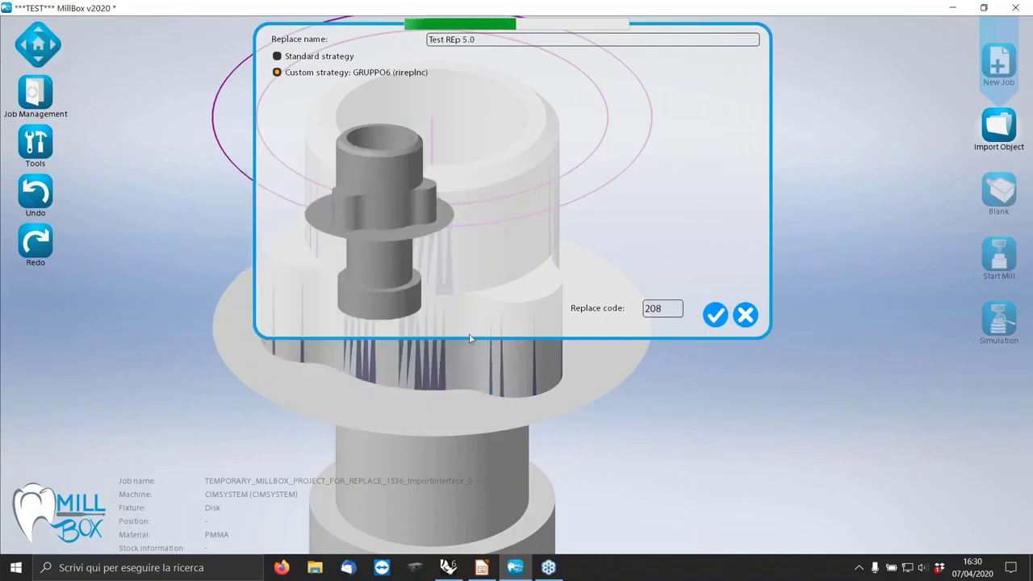
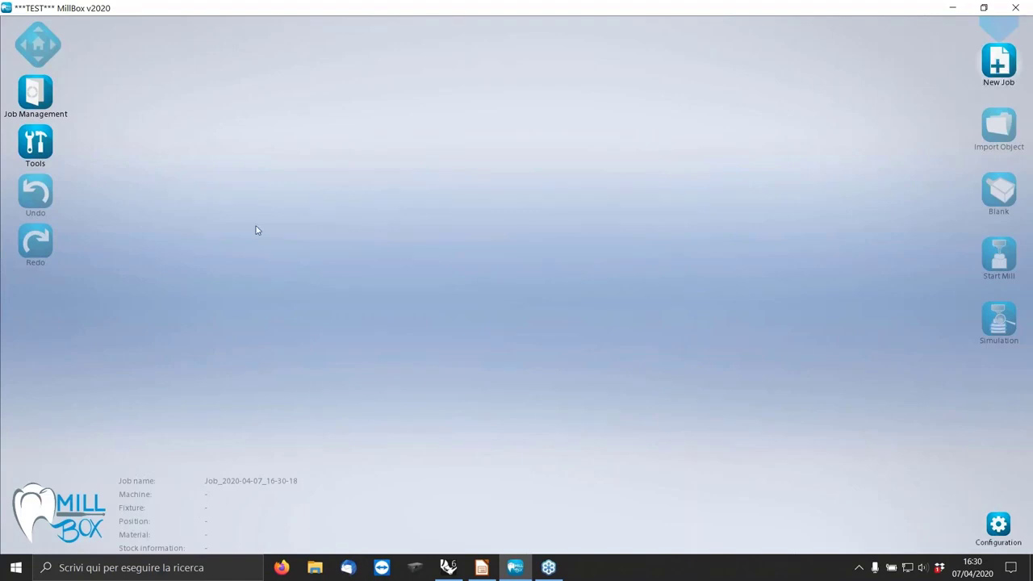
# Open the job Example_01.MBP from the Tutorial folder
pyautogui.click(27, 83)
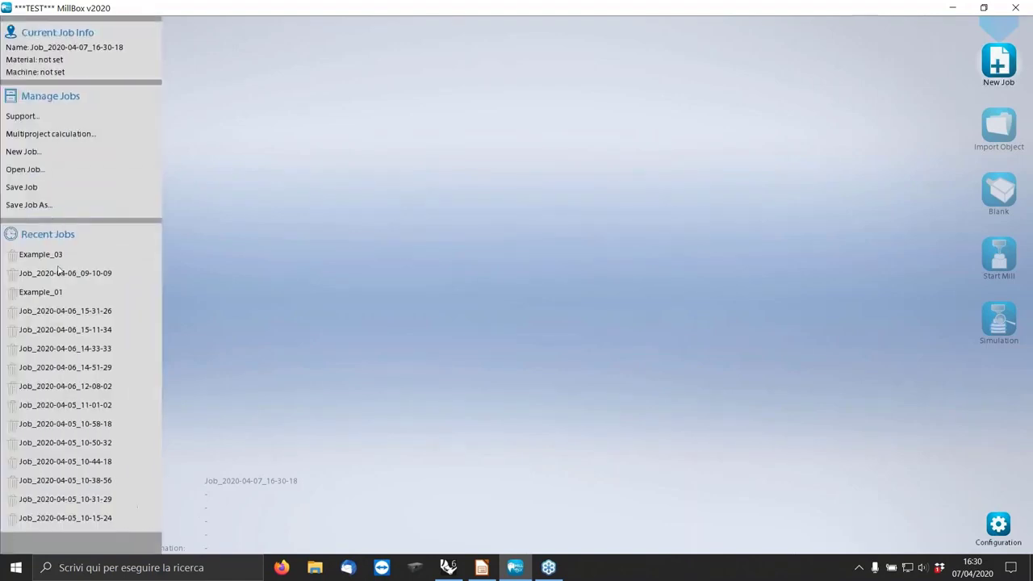
pyautogui.click(25, 170)
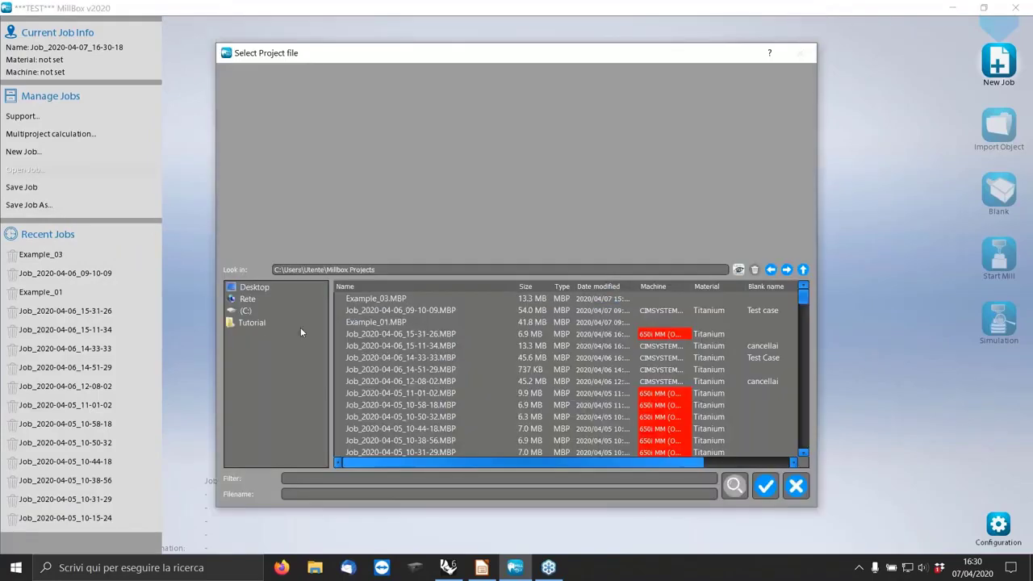
pyautogui.click(246, 310)
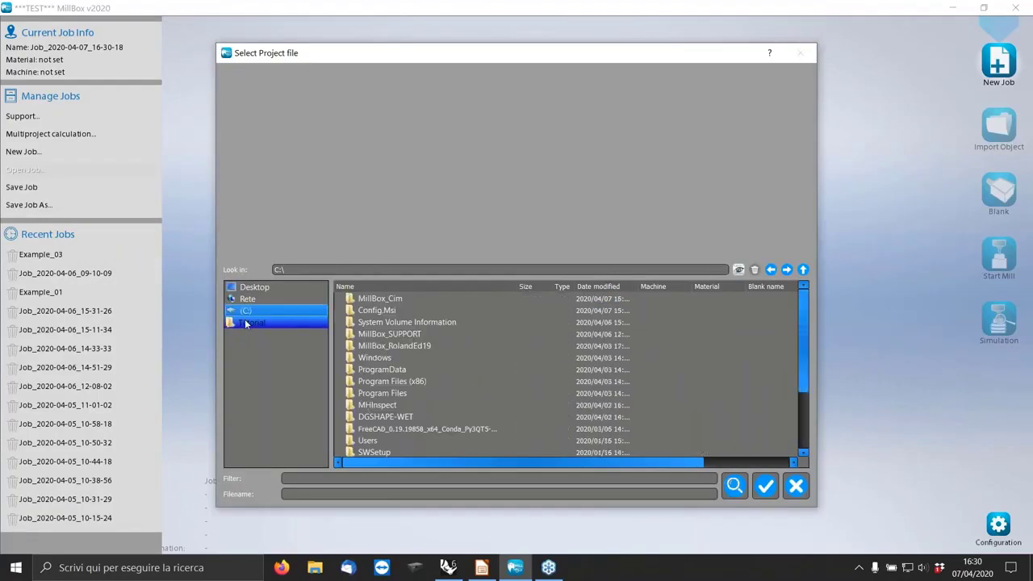
pyautogui.click(251, 322)
pyautogui.click(396, 299)
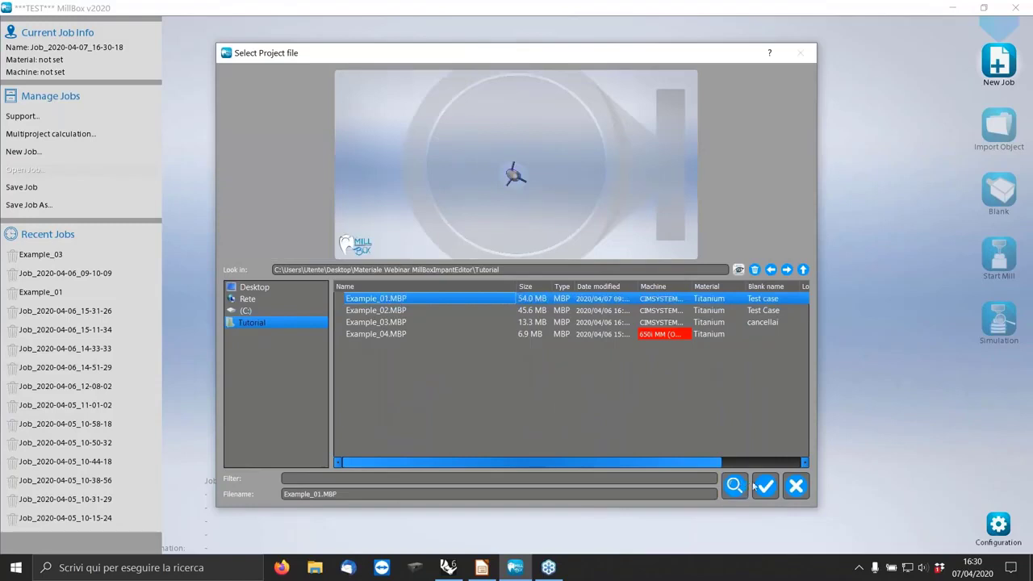
pyautogui.click(763, 485)
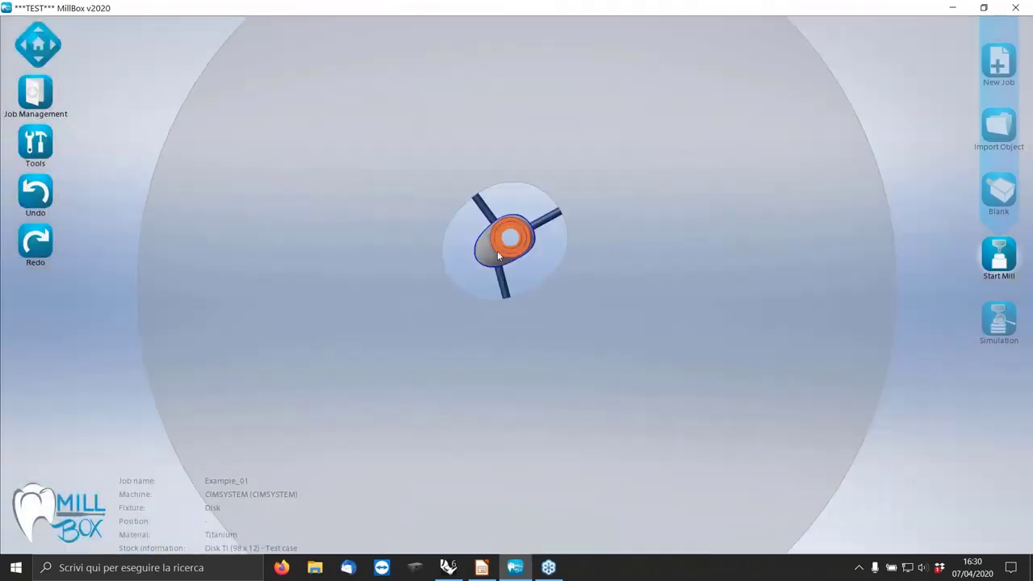
# Examine the abutment and its orange trilobal connection inside the disk from several angles and distances
pyautogui.scroll(10, 521, 266)
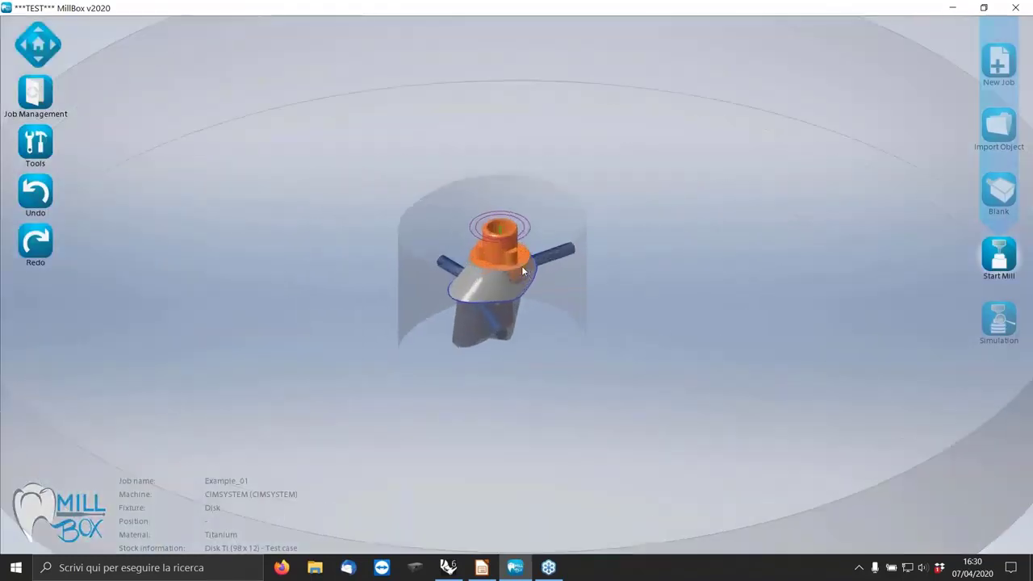
pyautogui.moveTo(490, 268)
pyautogui.mouseDown()
pyautogui.moveTo(482, 257)
pyautogui.moveTo(581, 279)
pyautogui.moveTo(497, 272)
pyautogui.mouseUp()
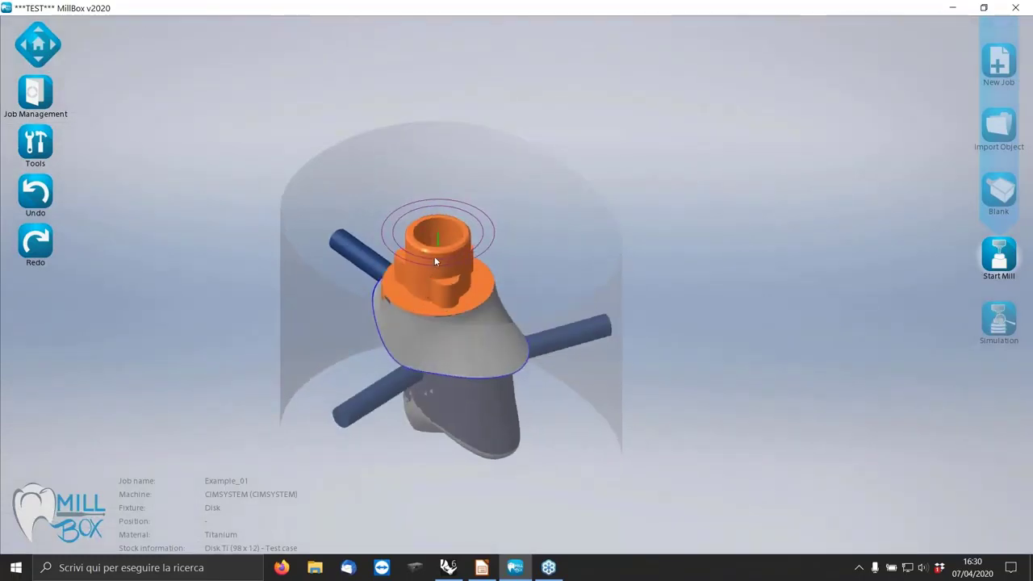
pyautogui.scroll(3, 427, 266)
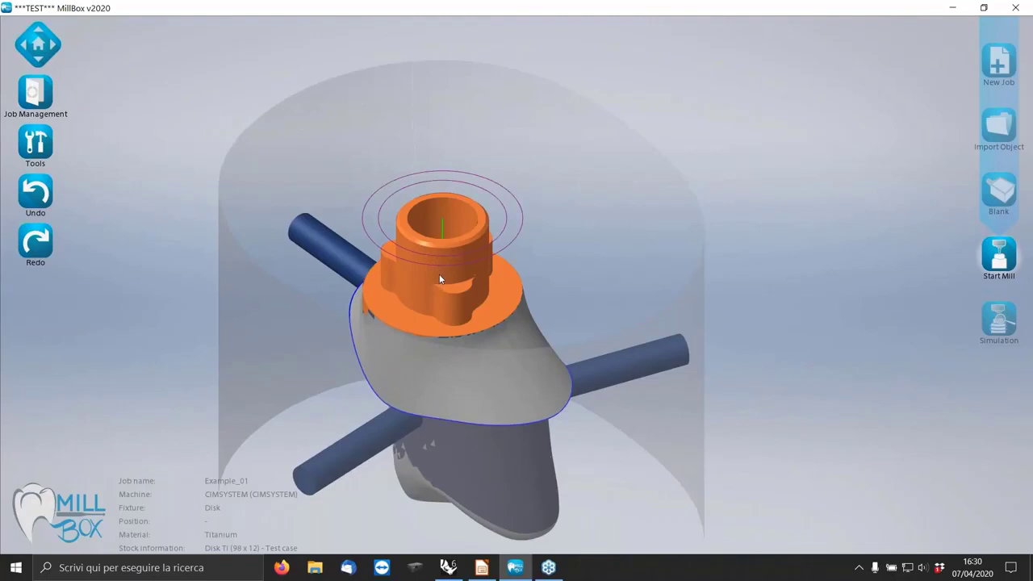
pyautogui.scroll(-2, 440, 275)
pyautogui.moveTo(451, 287); pyautogui.dragTo(538, 320, button='middle')
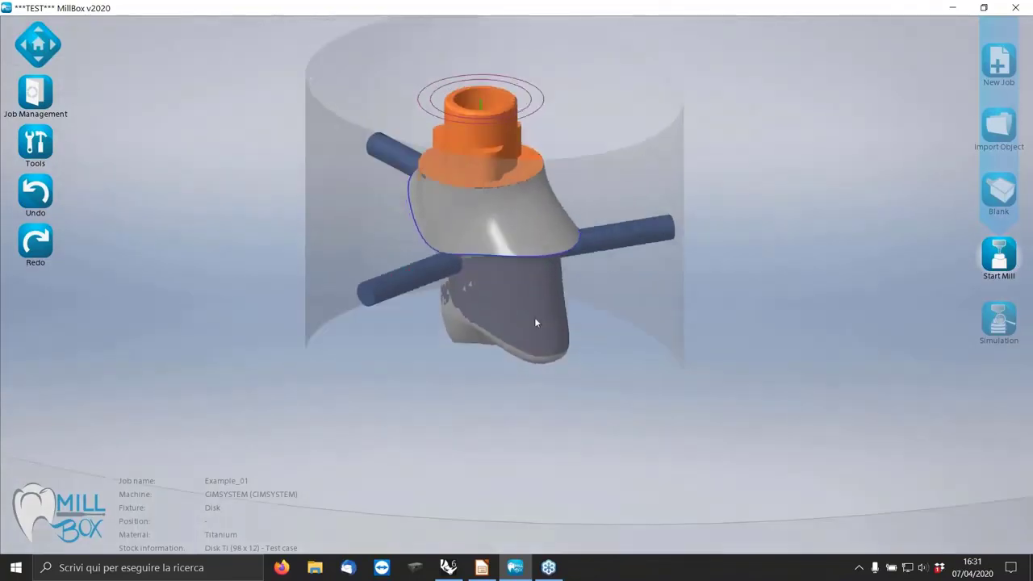
pyautogui.scroll(2, 543, 322)
pyautogui.scroll(-3, 563, 363)
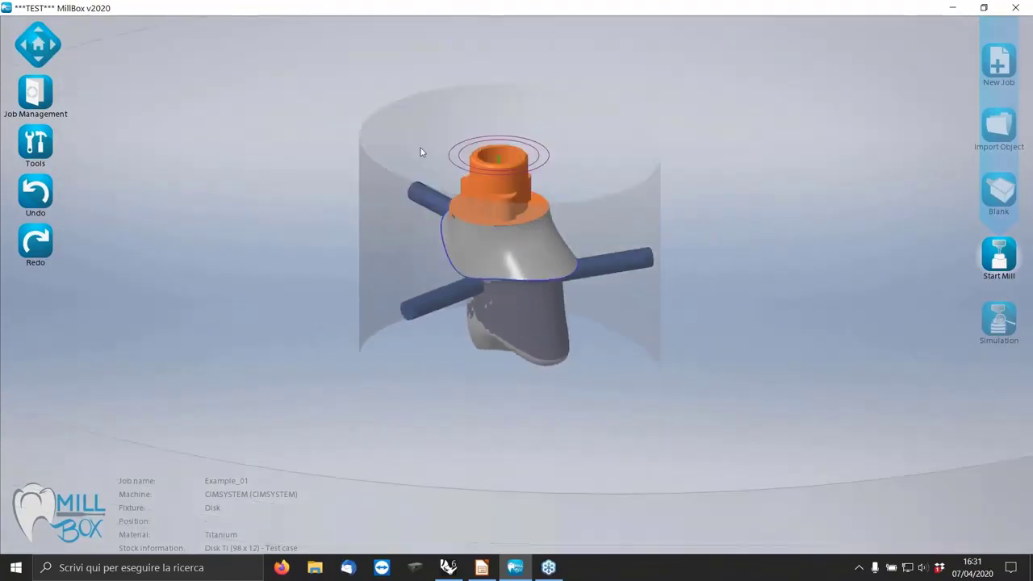
pyautogui.scroll(4, 423, 152)
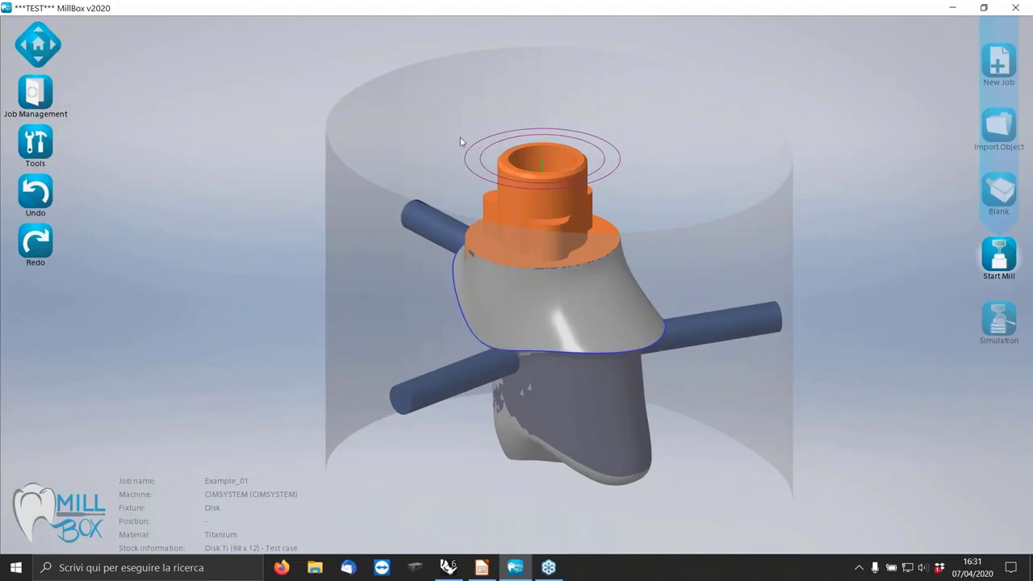
# Start the Replace tool and select the orange trilobal connection on the abutment as the one to replace
pyautogui.click(37, 142)
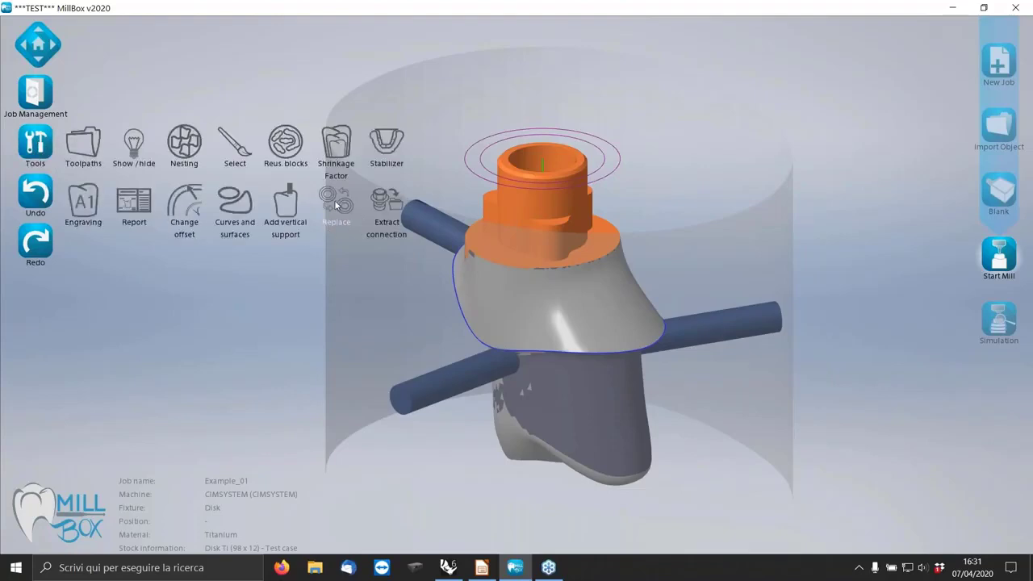
pyautogui.click(334, 208)
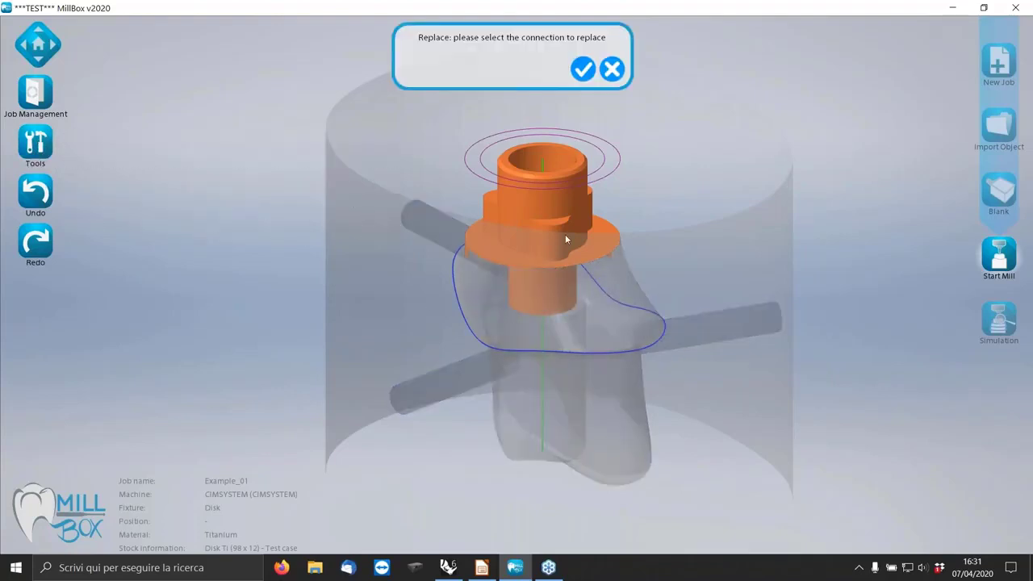
pyautogui.click(529, 212)
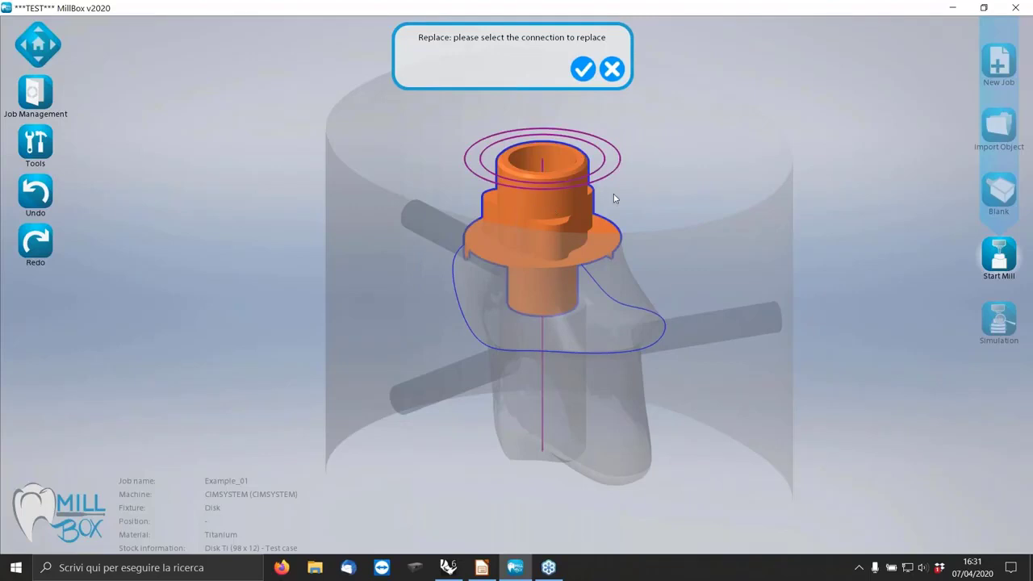
# Confirm the orange abutment connection for replacement and set its current interface to Nobel Replace 5.0 WP
pyautogui.click(582, 69)
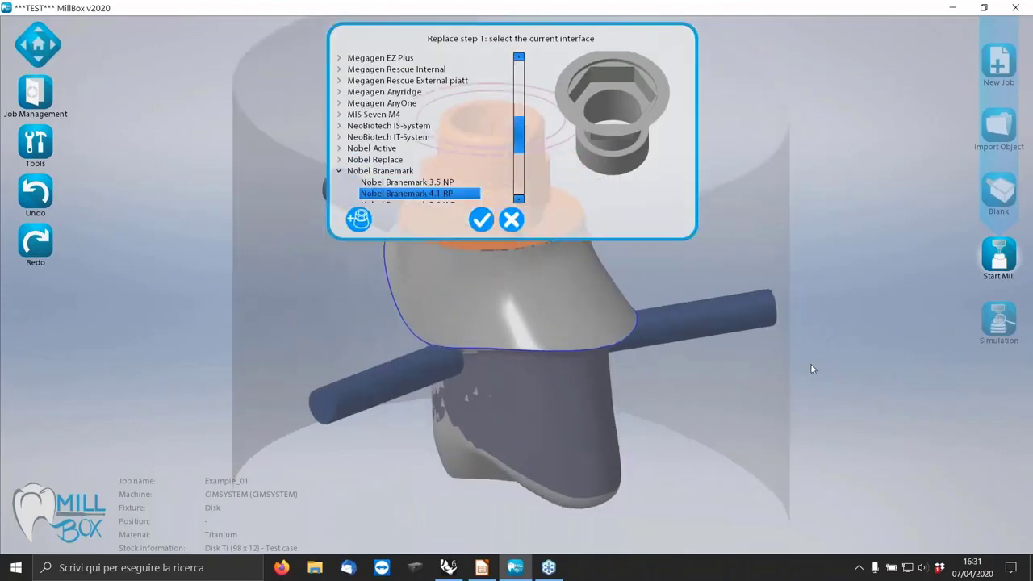
pyautogui.scroll(-5, 811, 363)
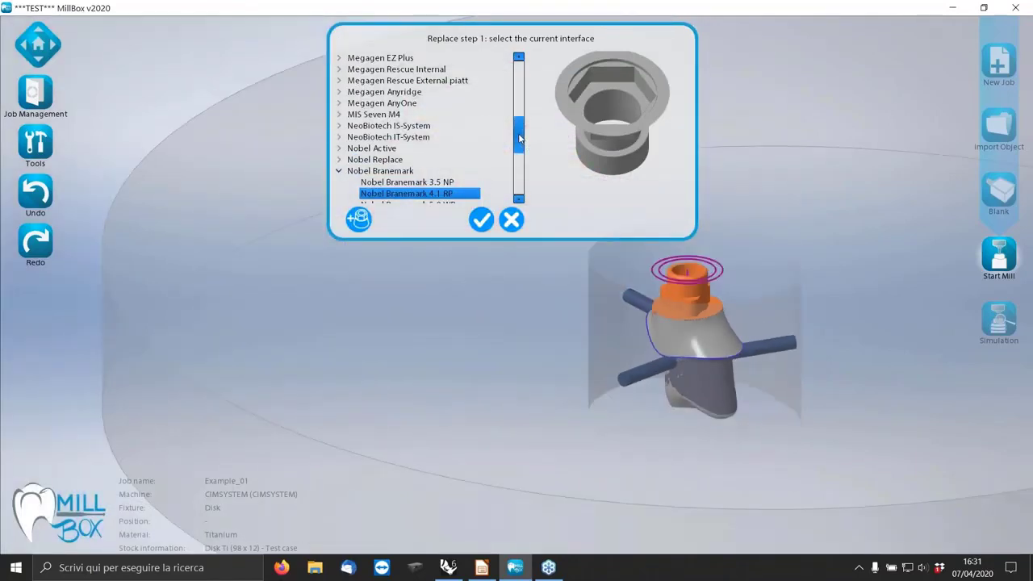
pyautogui.moveTo(519, 139)
pyautogui.mouseDown()
pyautogui.moveTo(521, 172)
pyautogui.moveTo(510, 92)
pyautogui.moveTo(512, 147)
pyautogui.mouseUp()
pyautogui.click(345, 169)
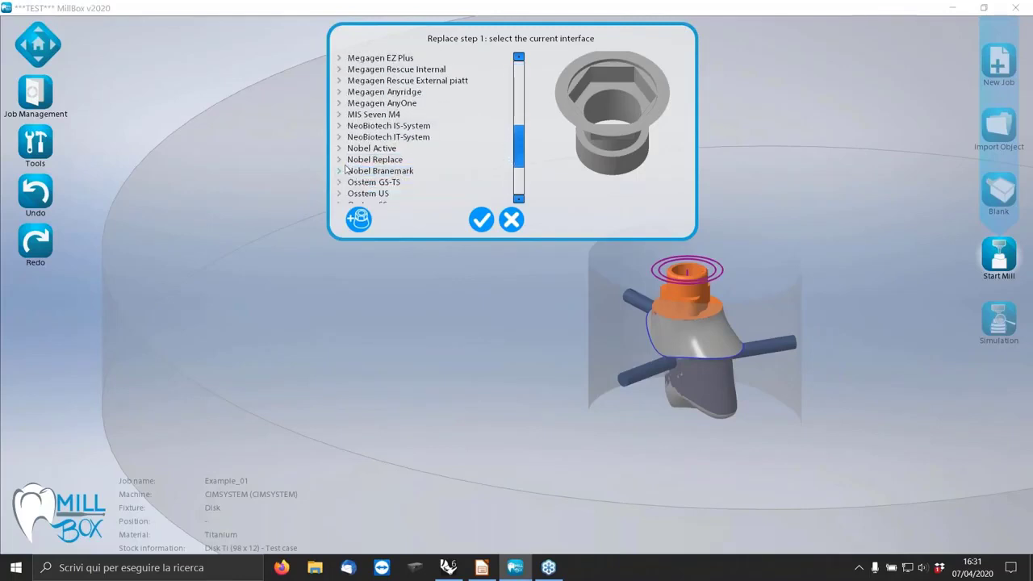
pyautogui.moveTo(519, 148); pyautogui.dragTo(516, 118)
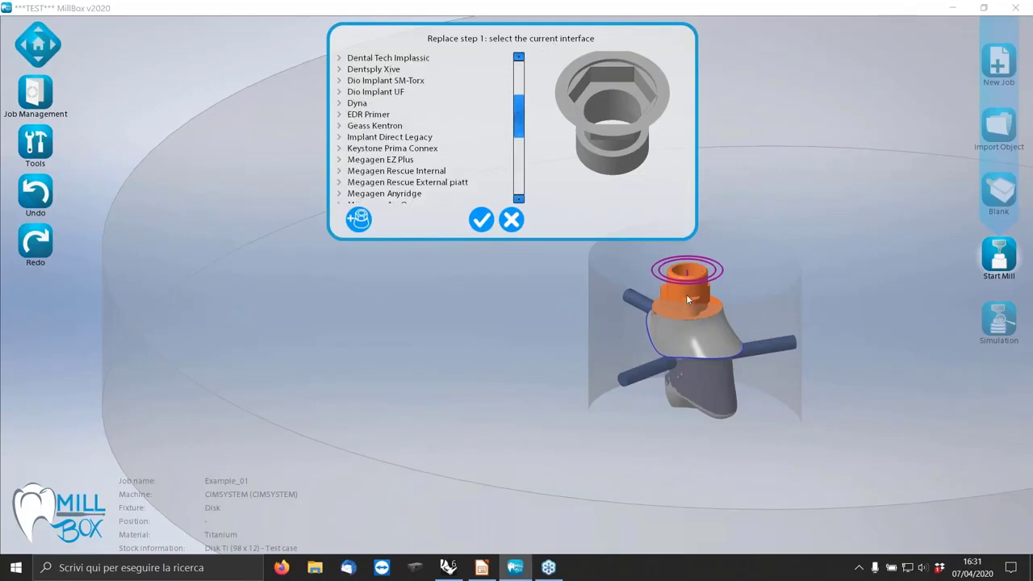
pyautogui.click(403, 160)
pyautogui.moveTo(520, 120); pyautogui.dragTo(507, 151)
pyautogui.click(339, 160)
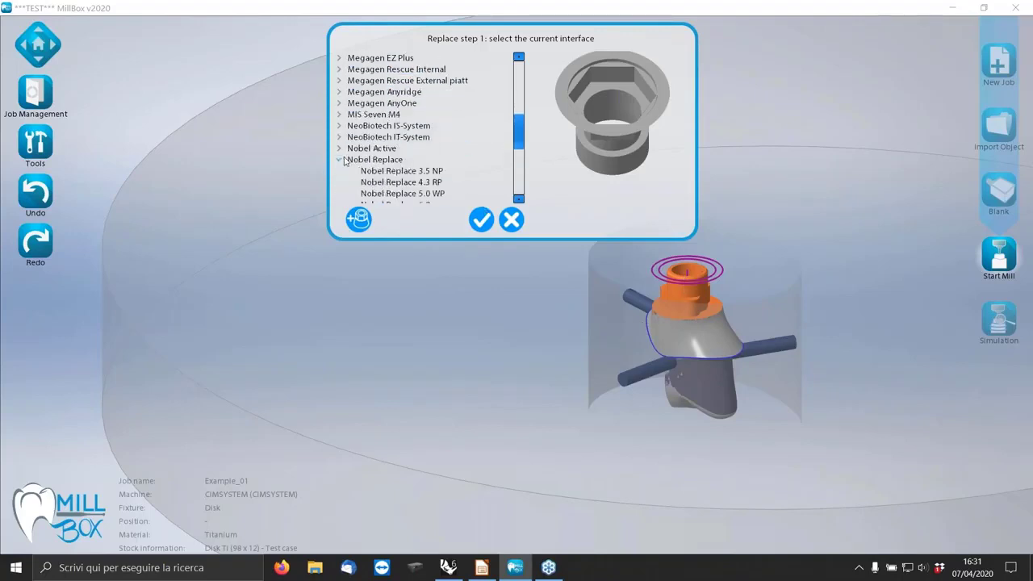
pyautogui.click(413, 193)
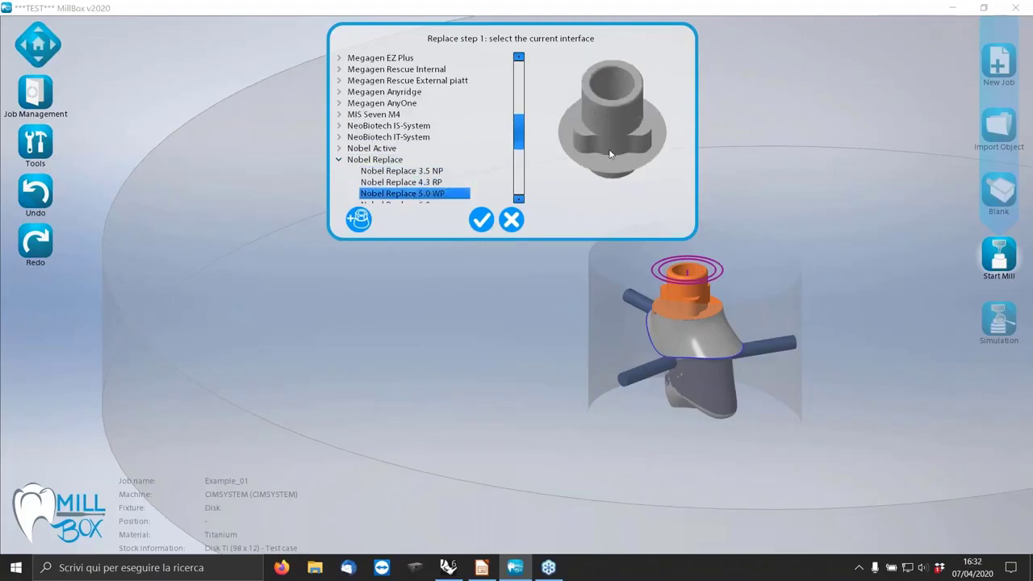
pyautogui.moveTo(588, 134); pyautogui.dragTo(591, 95)
pyautogui.moveTo(590, 92); pyautogui.dragTo(584, 107)
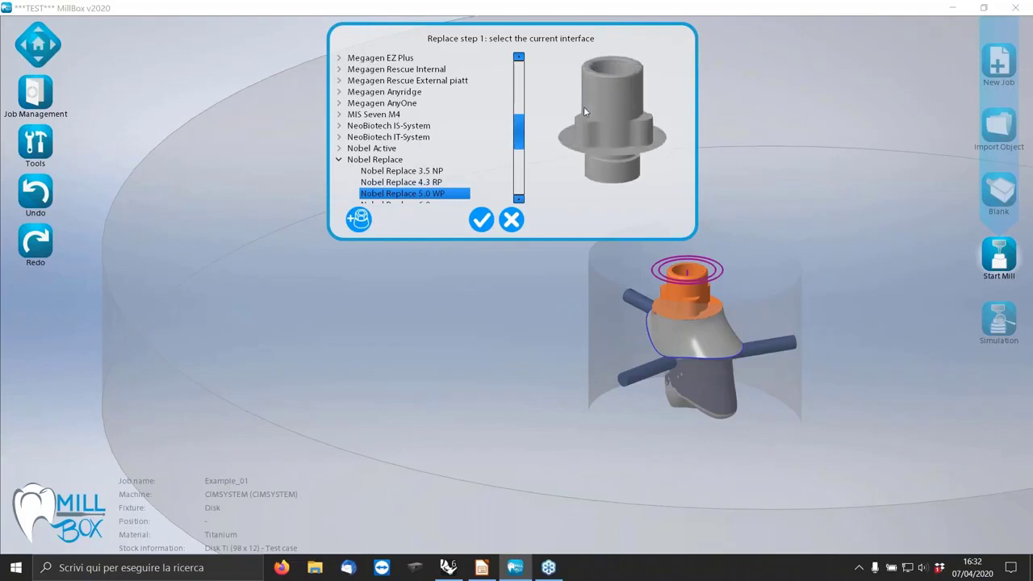
pyautogui.scroll(1, 613, 95)
pyautogui.scroll(1, 613, 96)
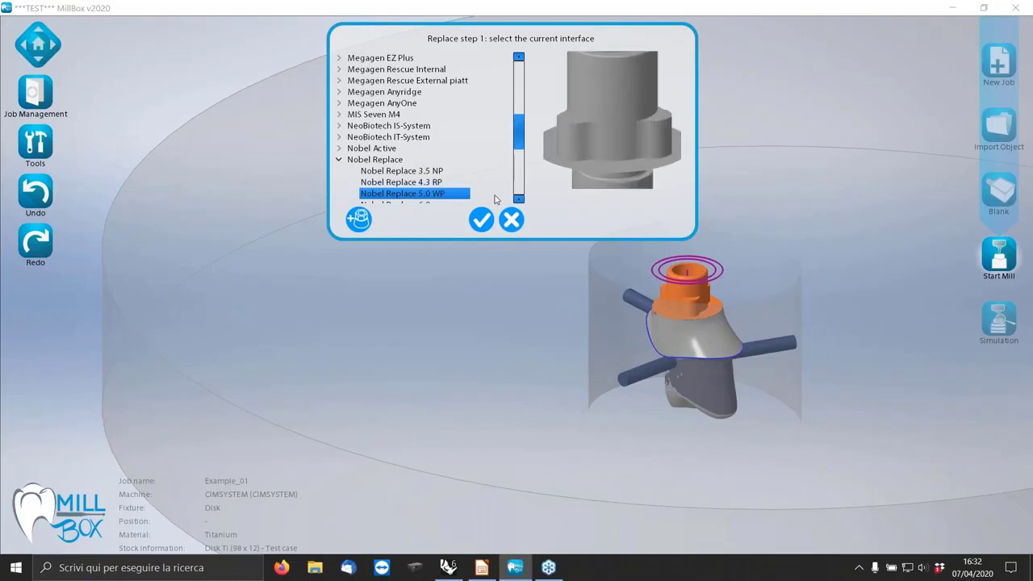
pyautogui.click(482, 219)
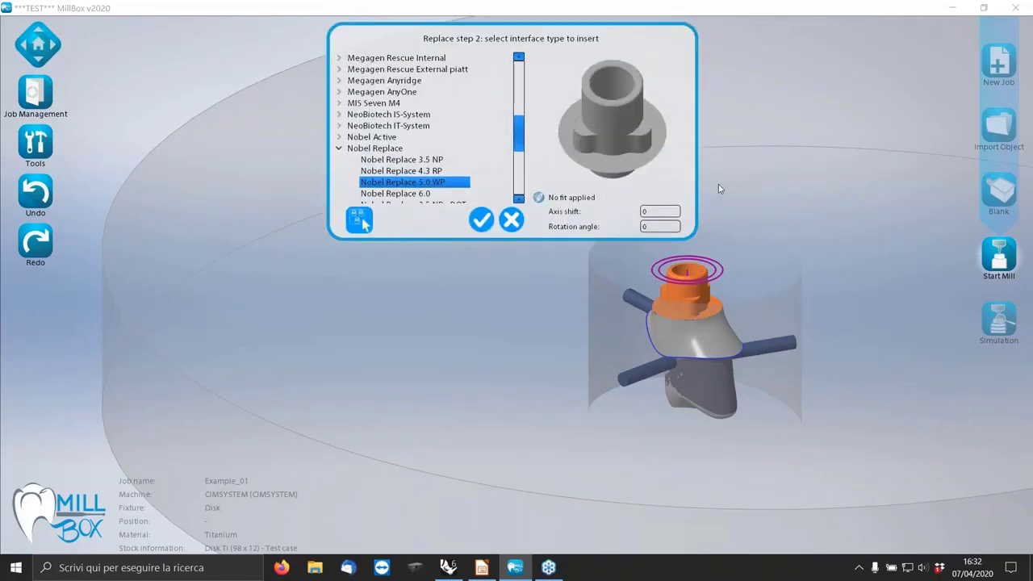
# Insert the Test REp 5.0 interface as the abutment's replacement connection with no fit applied, and inspect the replaced geometry
pyautogui.doubleClick(463, 149)
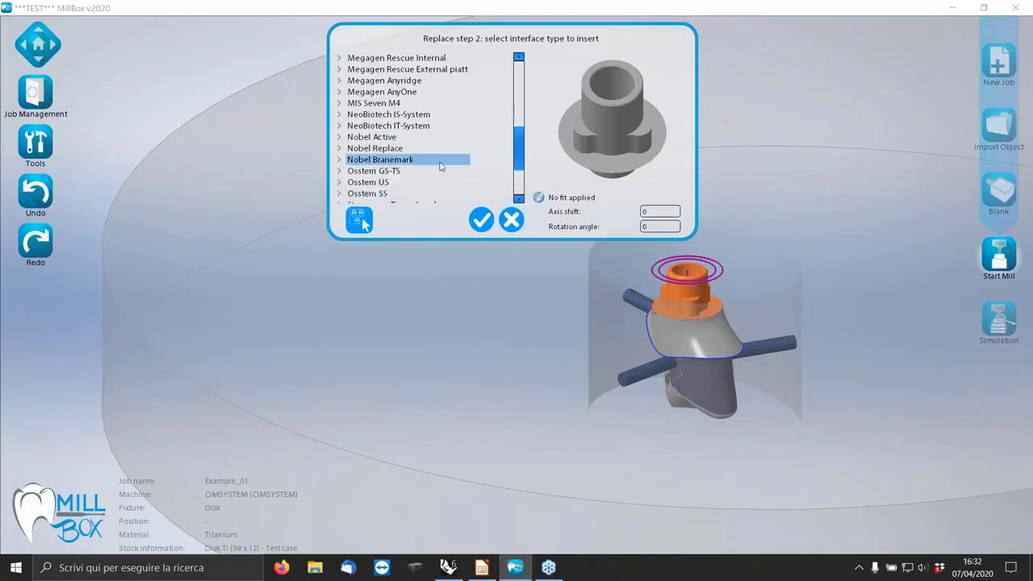
pyautogui.moveTo(518, 148); pyautogui.dragTo(519, 185)
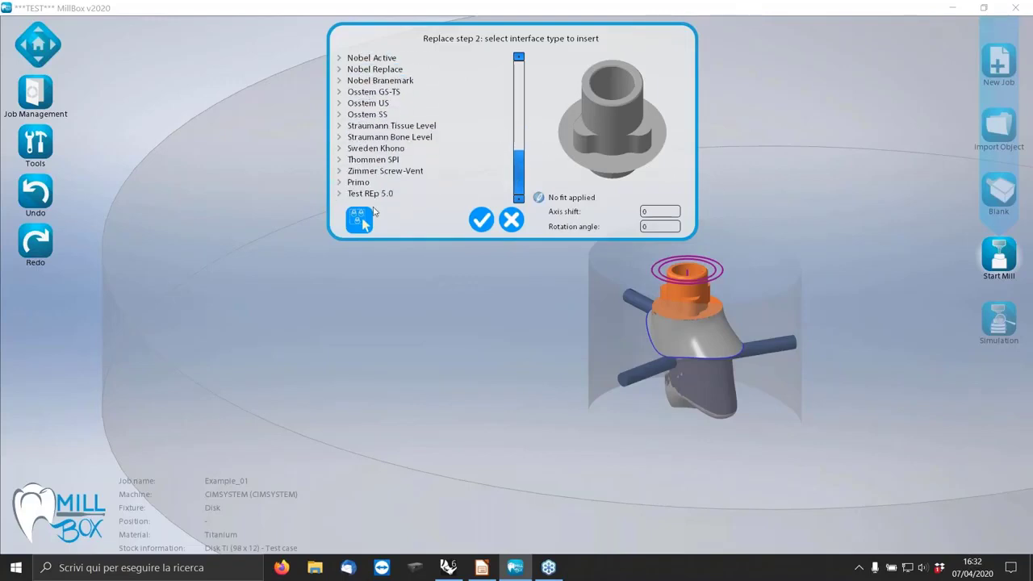
pyautogui.click(372, 194)
pyautogui.doubleClick(355, 195)
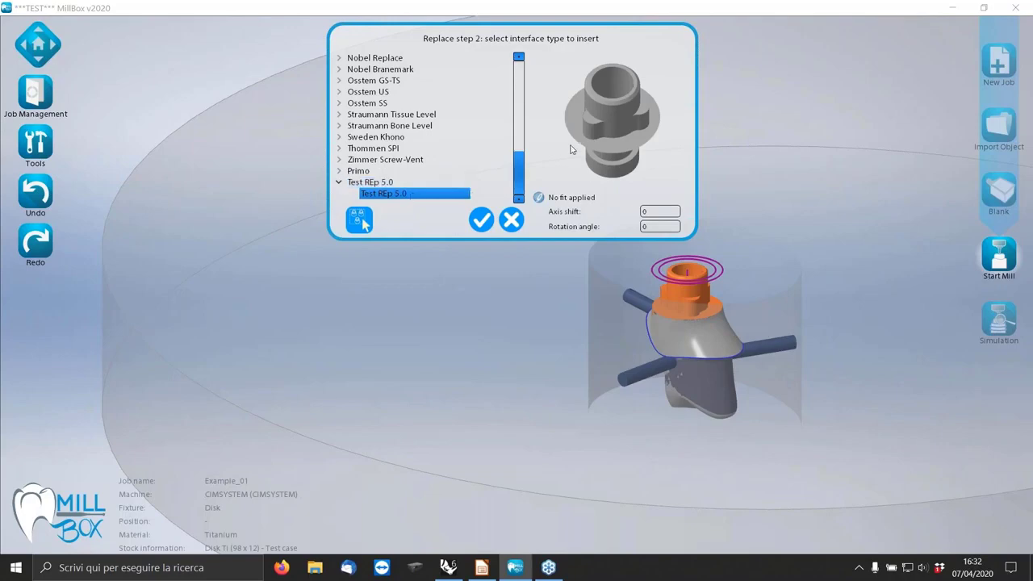
pyautogui.moveTo(571, 150); pyautogui.dragTo(610, 71)
pyautogui.scroll(3, 609, 86)
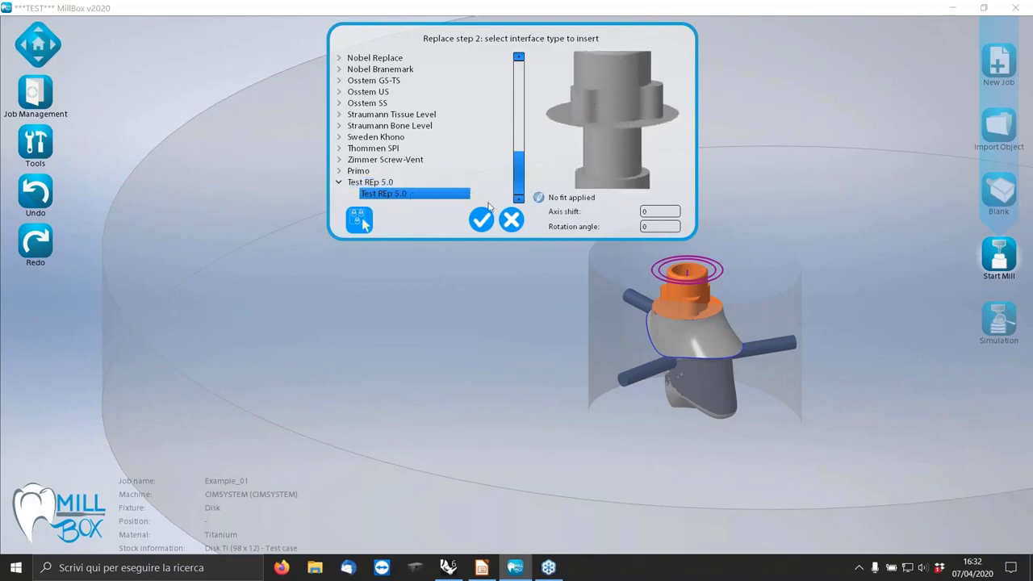
pyautogui.click(481, 220)
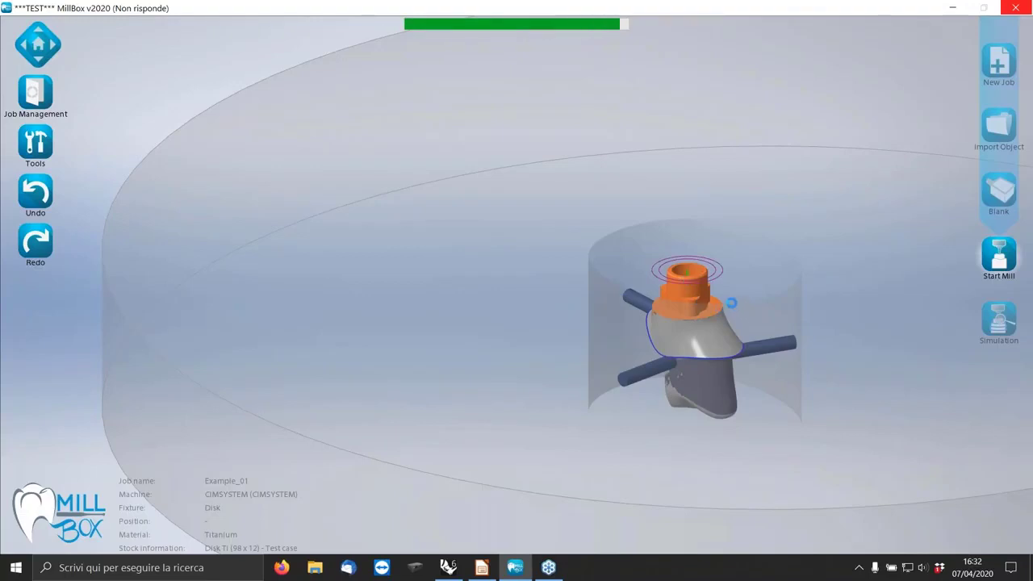
pyautogui.scroll(5, 711, 296)
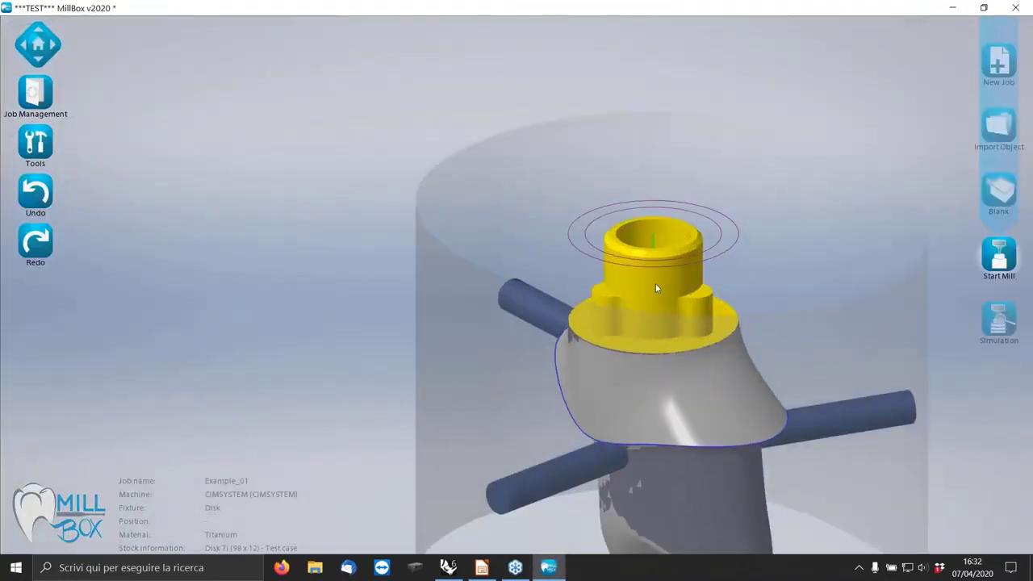
pyautogui.moveTo(656, 282); pyautogui.dragTo(722, 283, button='middle')
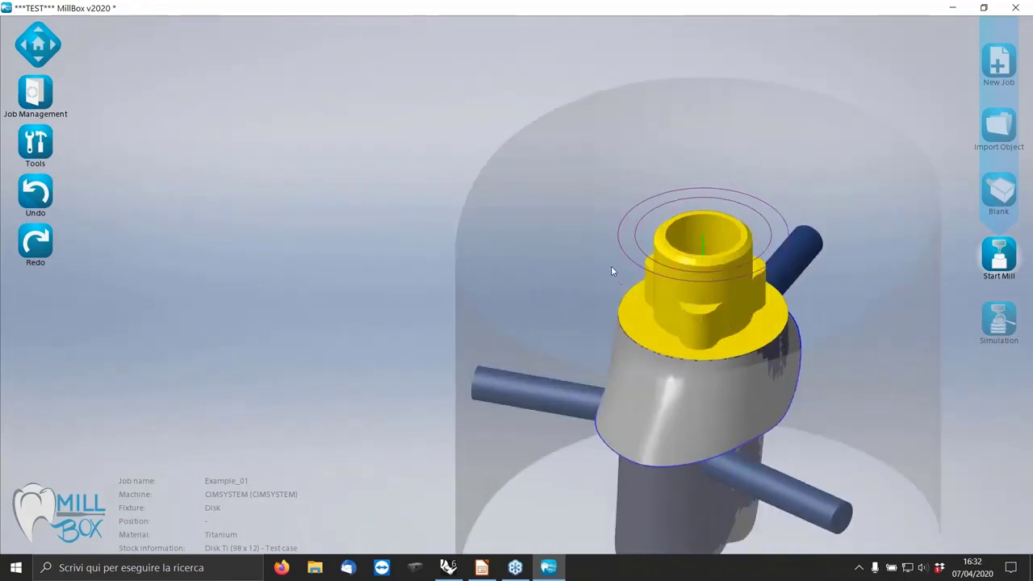
pyautogui.moveTo(611, 275); pyautogui.dragTo(504, 249, button='middle')
pyautogui.scroll(1, 806, 252)
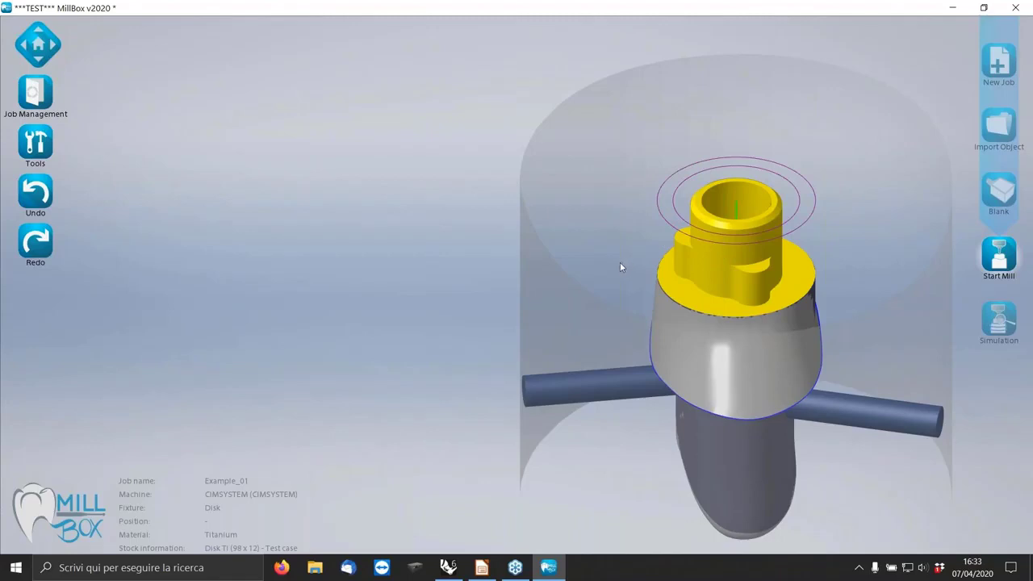
# Open the project Example_02.MBP from the Tutorial folder
pyautogui.click(38, 143)
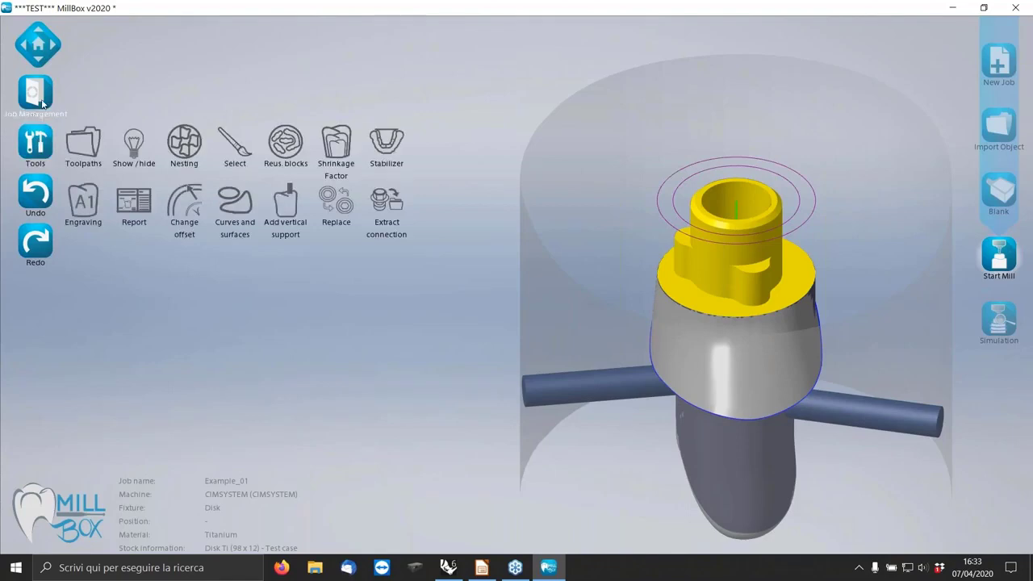
pyautogui.click(42, 102)
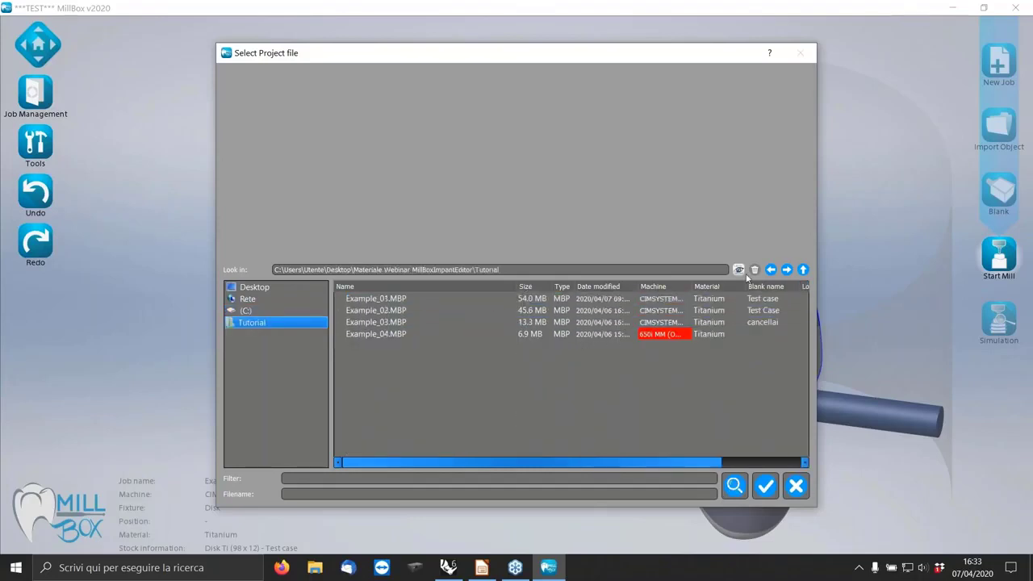
pyautogui.click(803, 269)
pyautogui.click(396, 298)
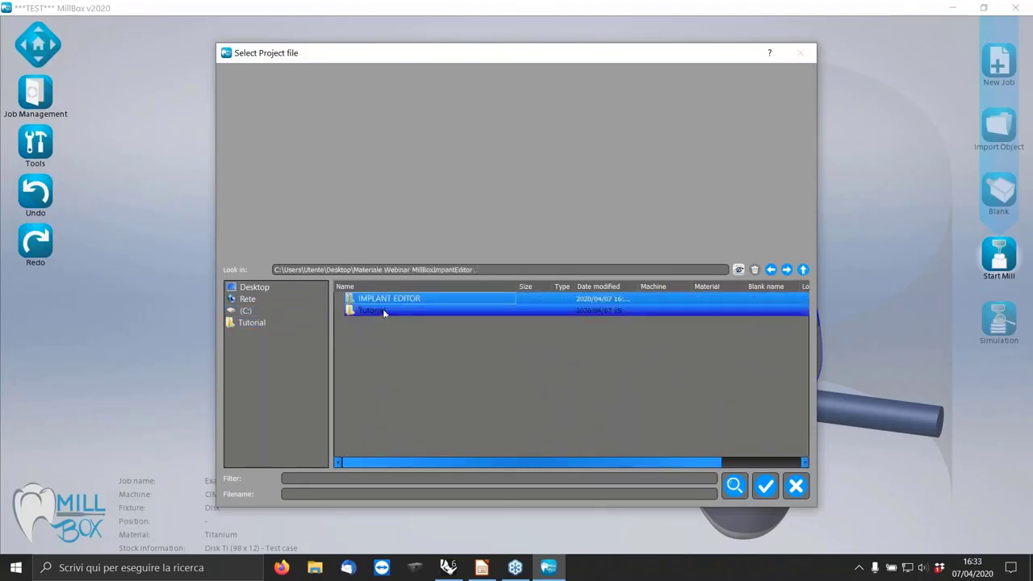
pyautogui.doubleClick(382, 309)
pyautogui.click(410, 313)
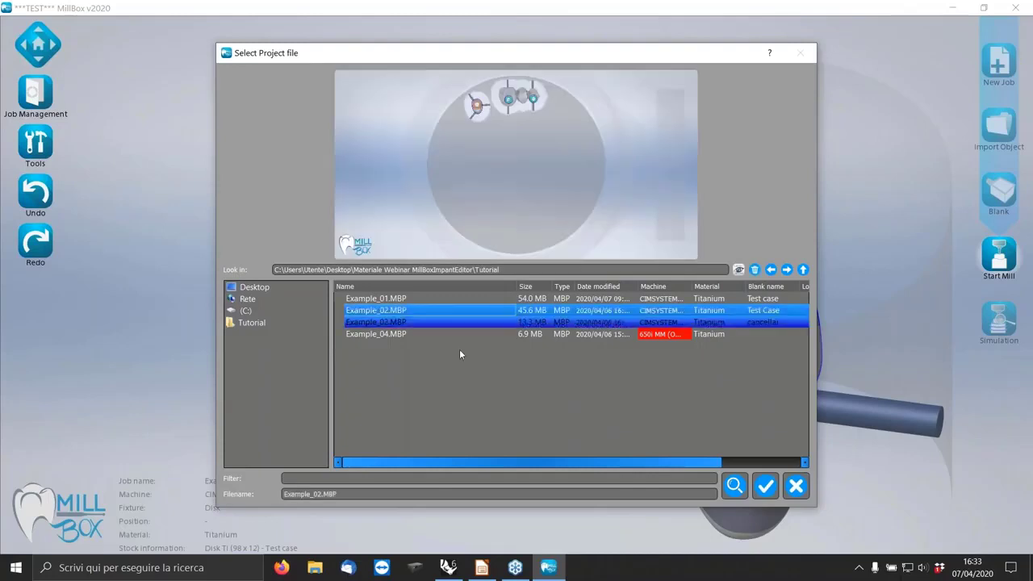
pyautogui.click(767, 485)
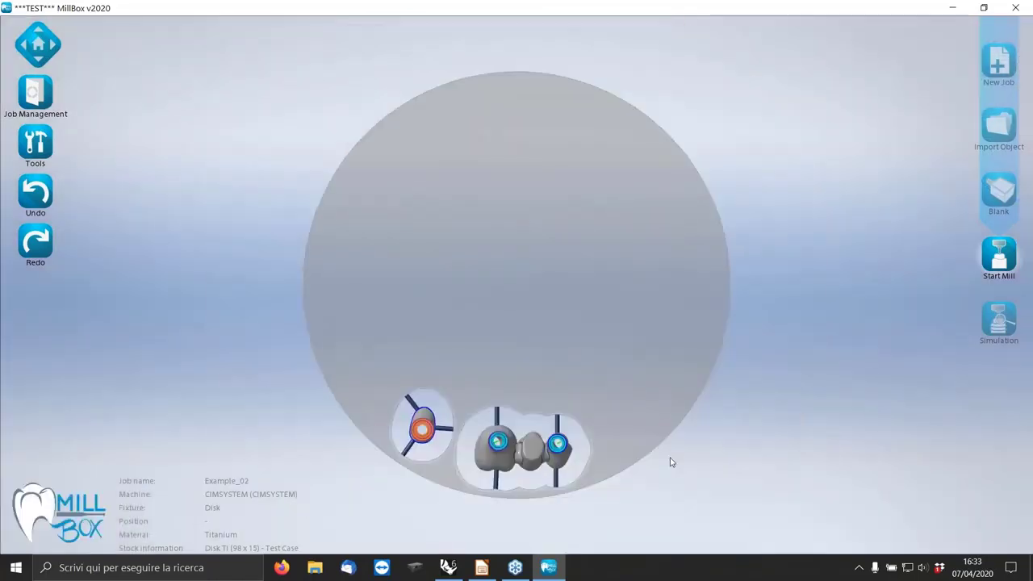
# Examine the connections on the single abutment and the bridge inside the disk up close
pyautogui.scroll(5, 433, 416)
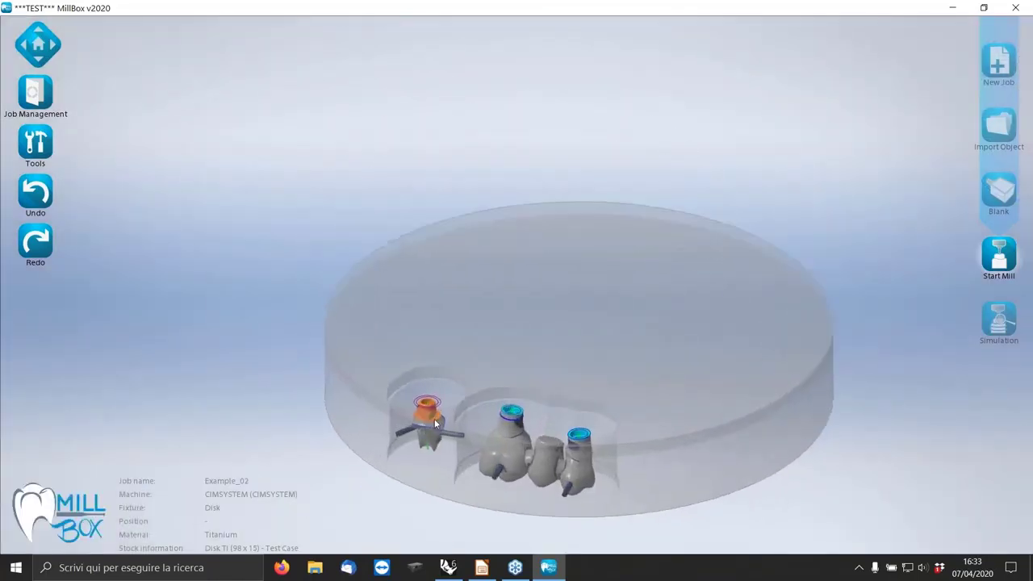
pyautogui.scroll(3, 376, 372)
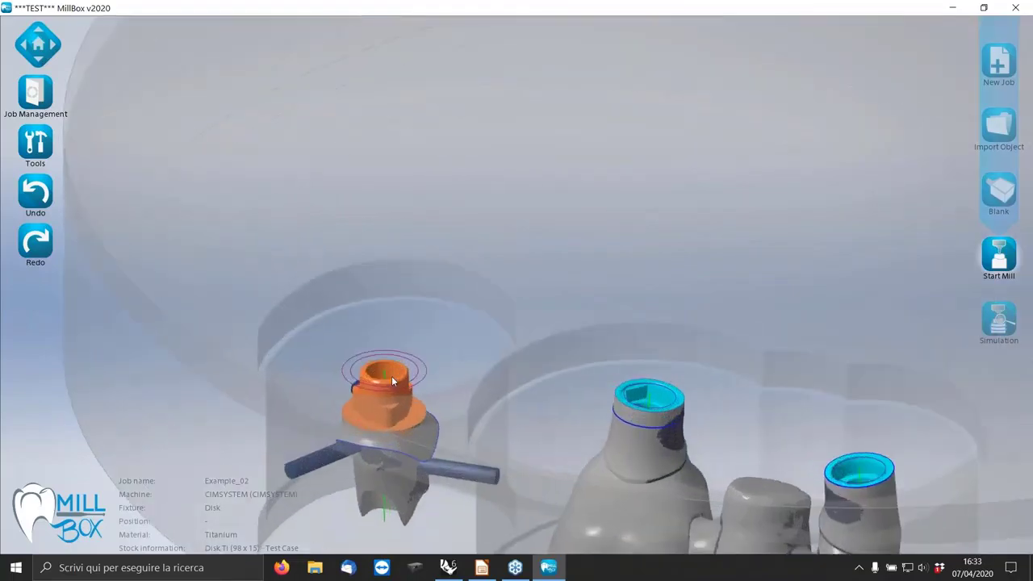
pyautogui.scroll(-2, 383, 346)
pyautogui.scroll(-4, 390, 343)
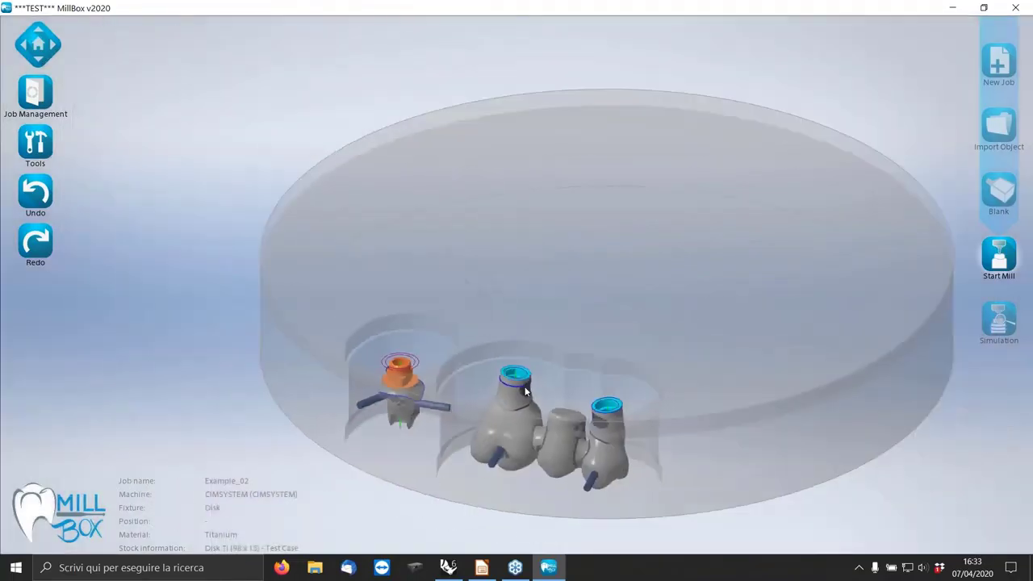
pyautogui.scroll(6, 525, 386)
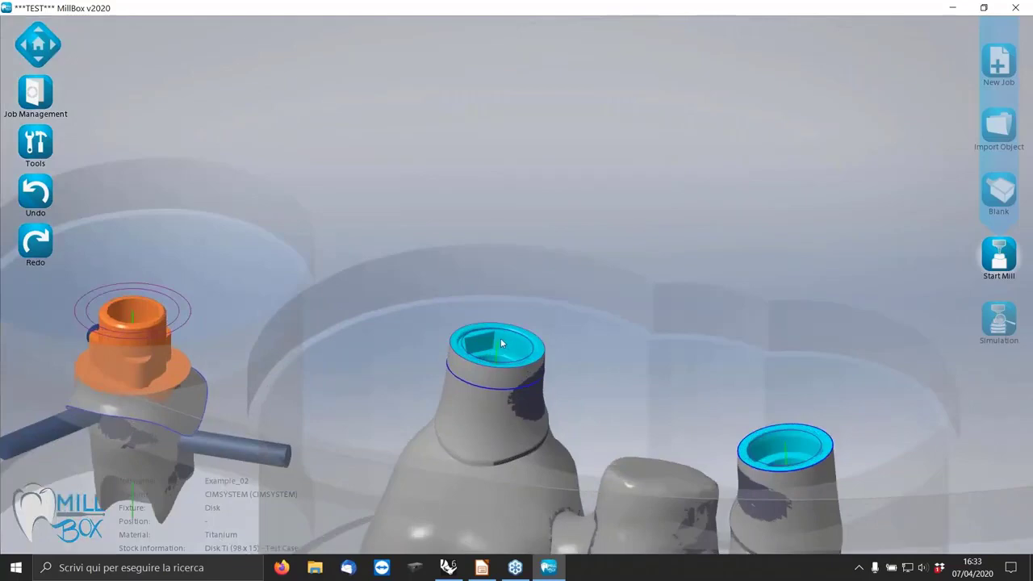
pyautogui.moveTo(496, 314); pyautogui.dragTo(767, 344, button='middle')
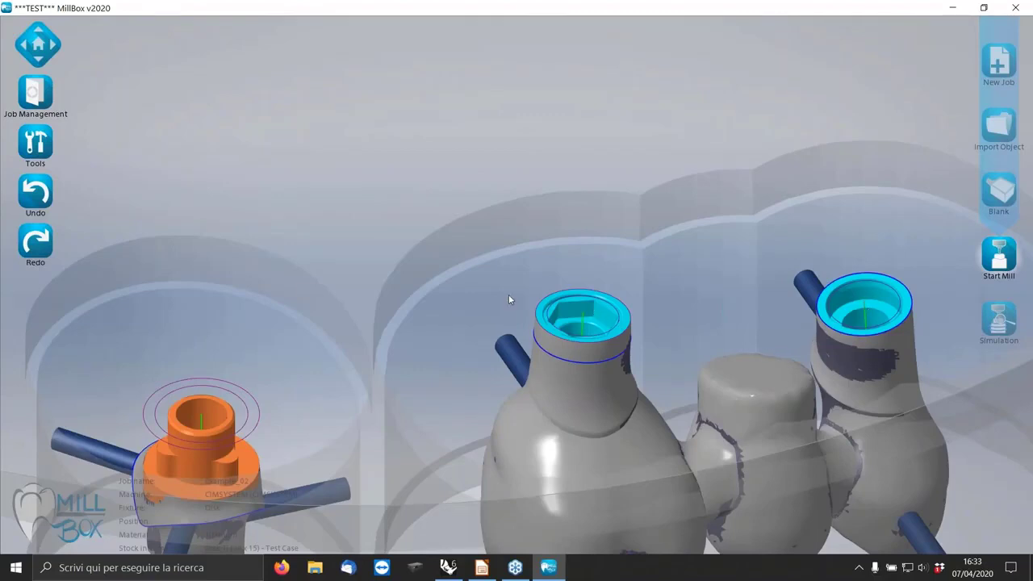
pyautogui.scroll(-3, 509, 294)
pyautogui.scroll(5, 722, 388)
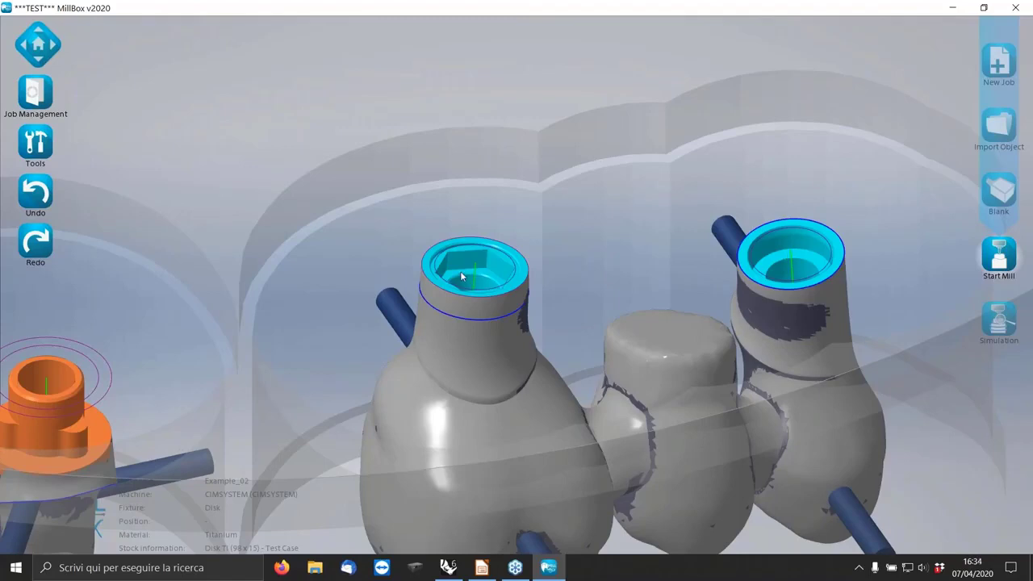
# Replace the bridge's hexagonal connection, using Nobel Branemark 4.1 RP as both the current and the inserted interface with no fit applied
pyautogui.click(38, 144)
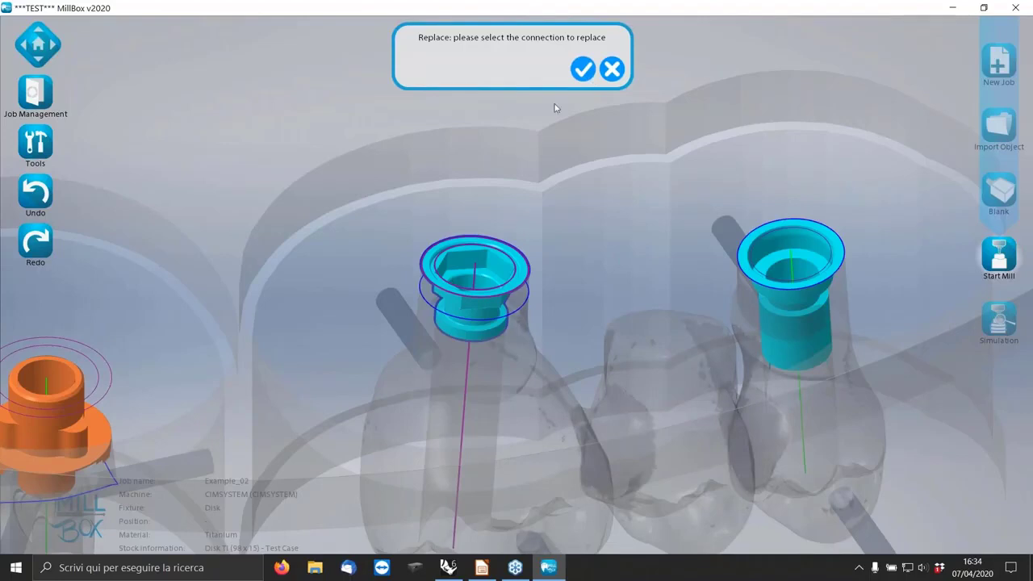
pyautogui.click(578, 71)
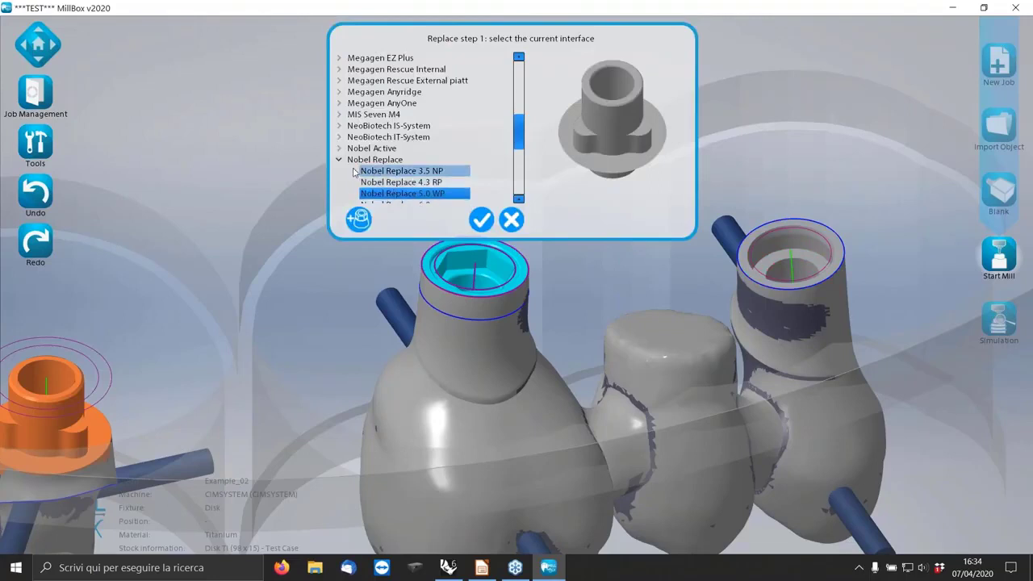
pyautogui.click(338, 160)
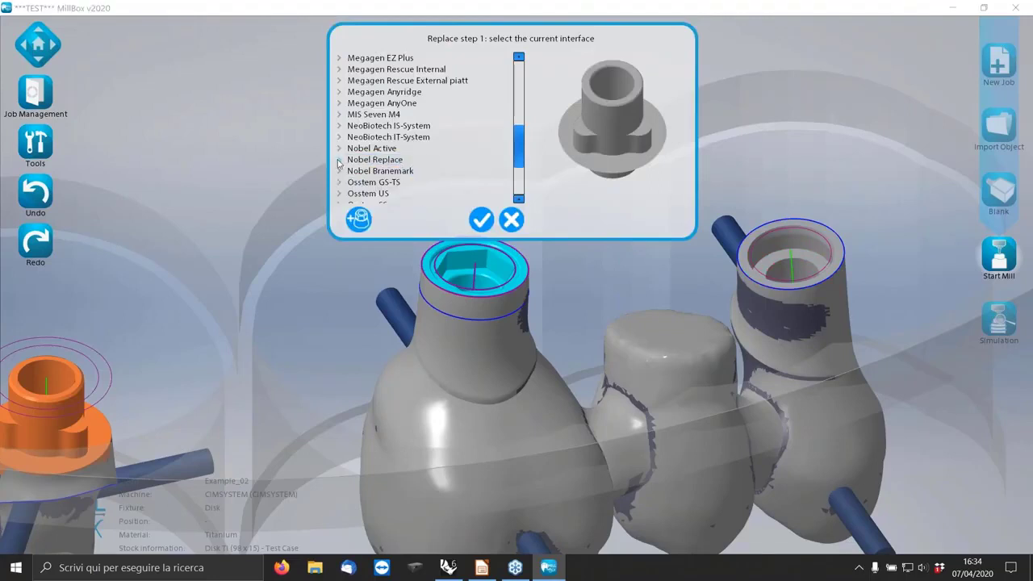
pyautogui.click(338, 172)
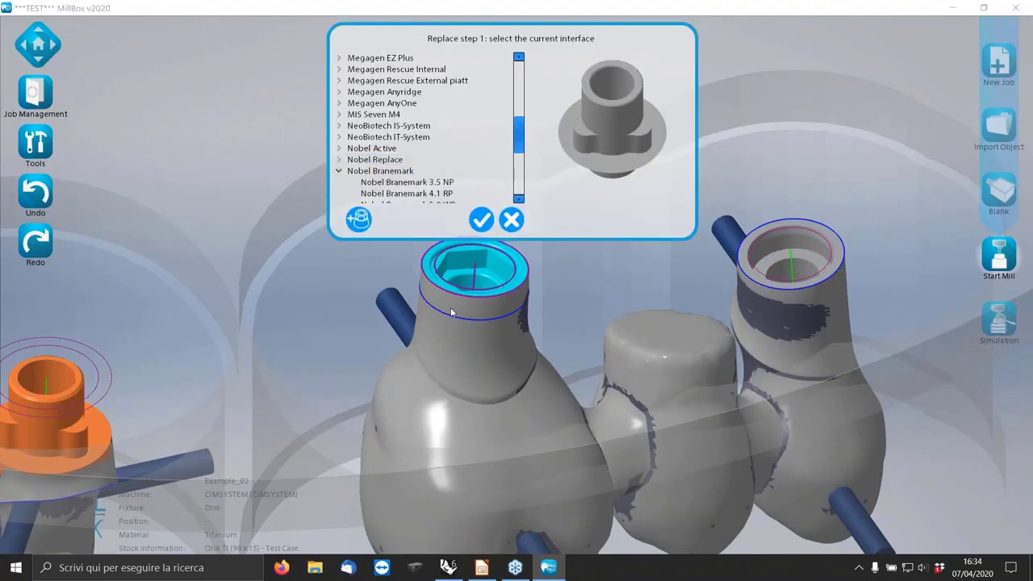
pyautogui.click(440, 193)
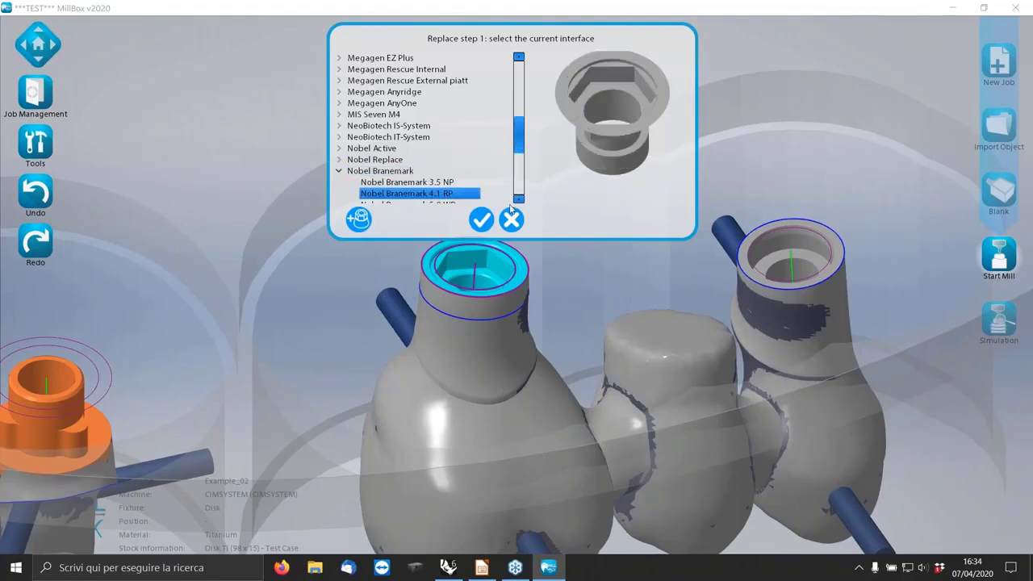
pyautogui.click(481, 220)
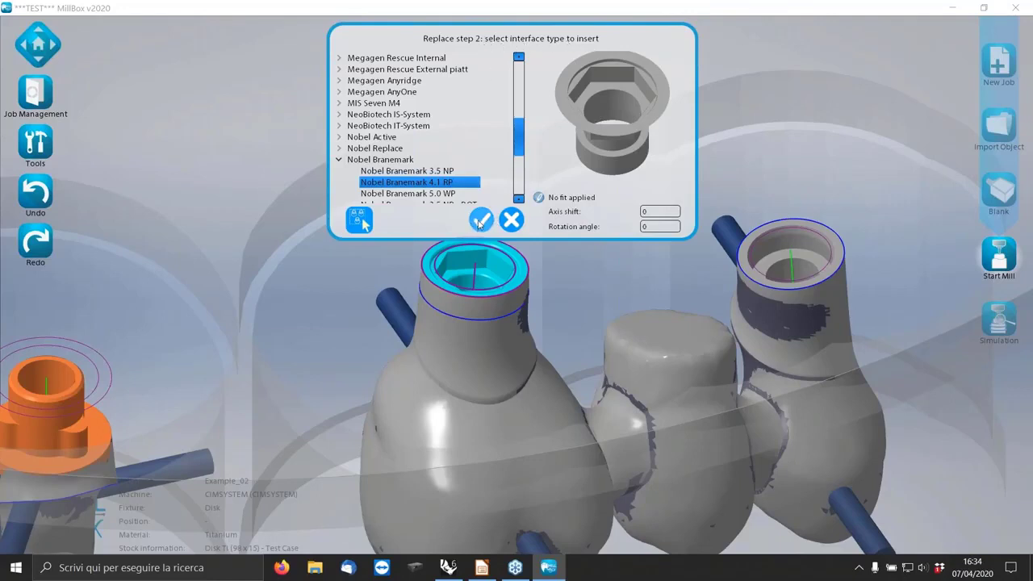
pyautogui.click(480, 220)
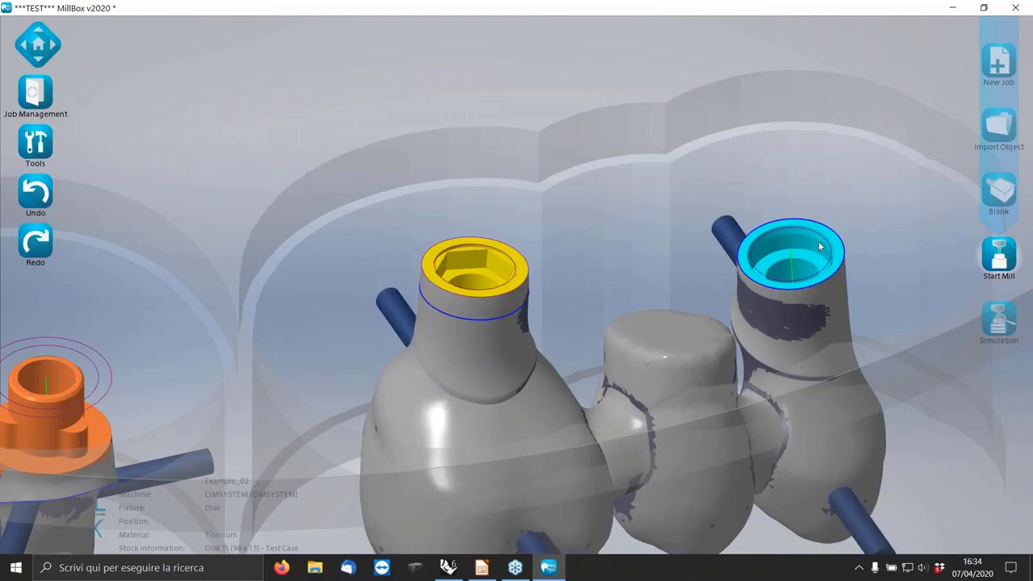
# Inspect the bridge's replaced hexagonal connection up close and undo its replacement
pyautogui.scroll(3, 819, 242)
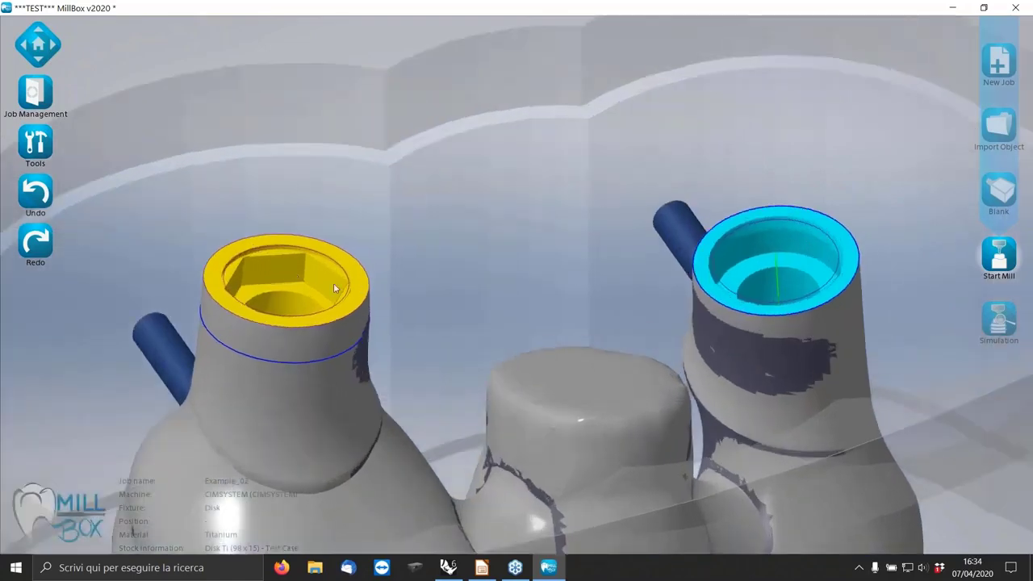
pyautogui.scroll(-3, 333, 283)
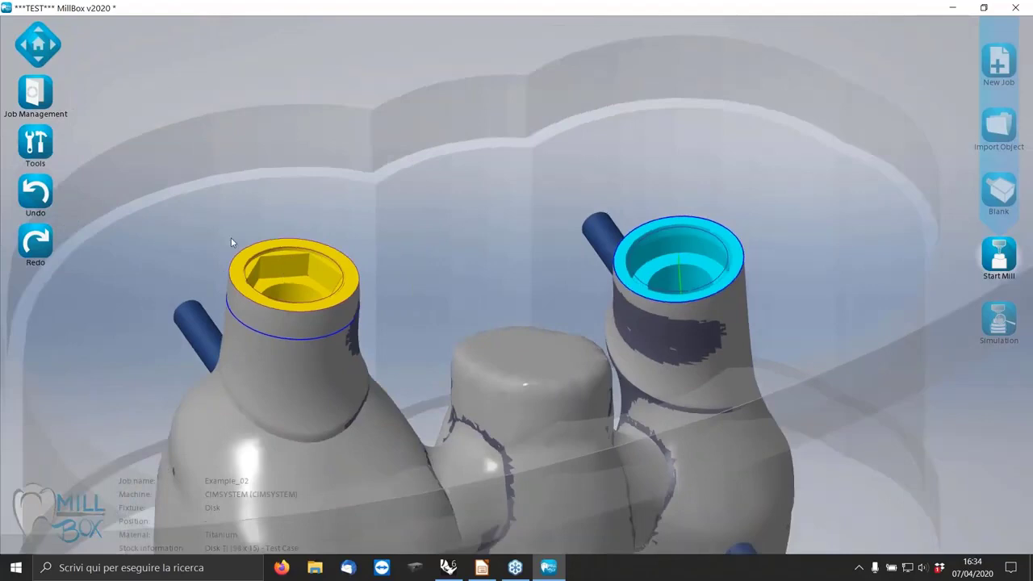
pyautogui.click(40, 191)
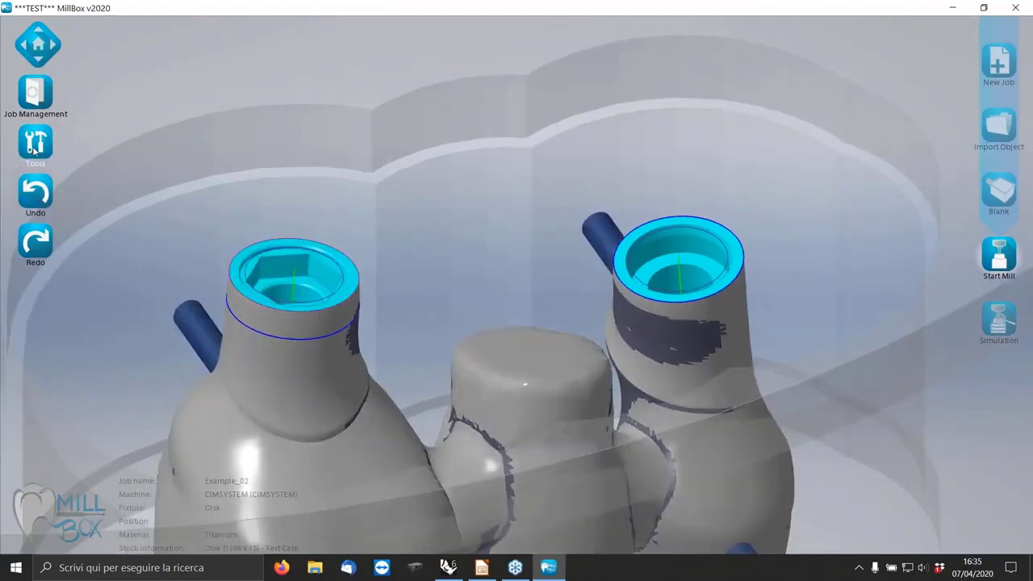
# Replace the bridge's hexagonal connection, using Nobel Branemark 4.1 RP as current interface and inserting Nobel Branemark 4.1 RP - ROT with no fit applied
pyautogui.click(35, 149)
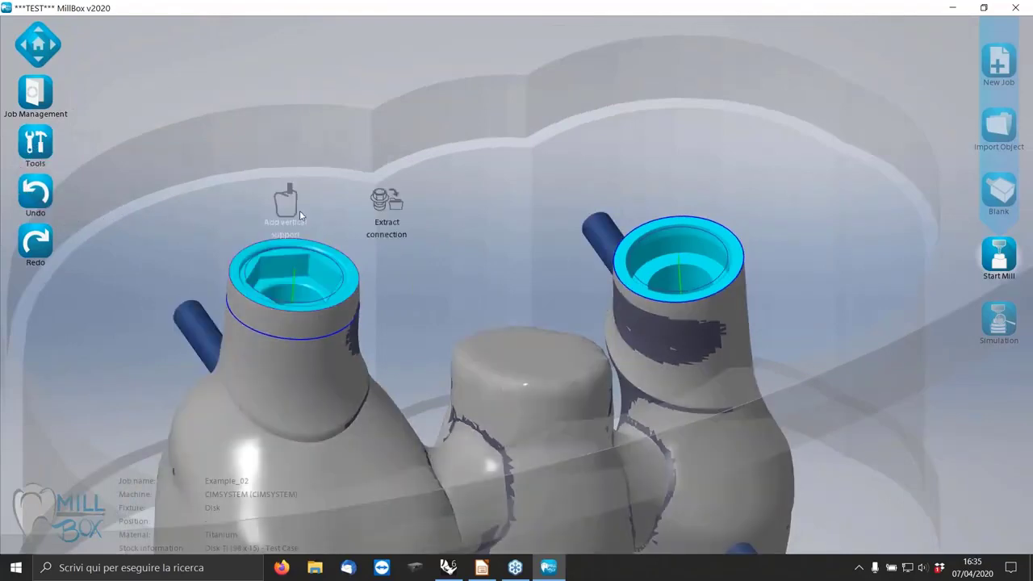
pyautogui.click(333, 279)
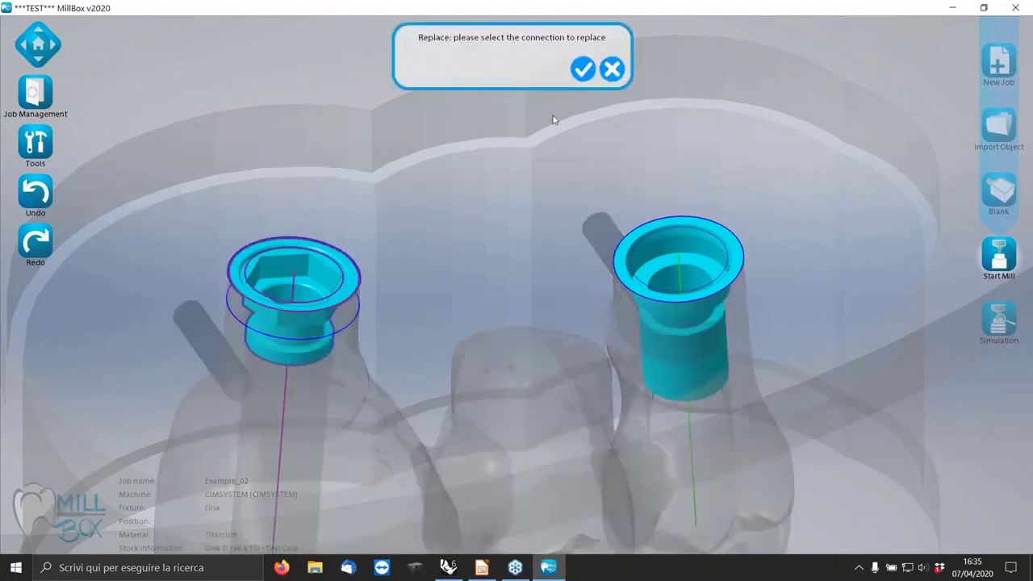
pyautogui.click(583, 69)
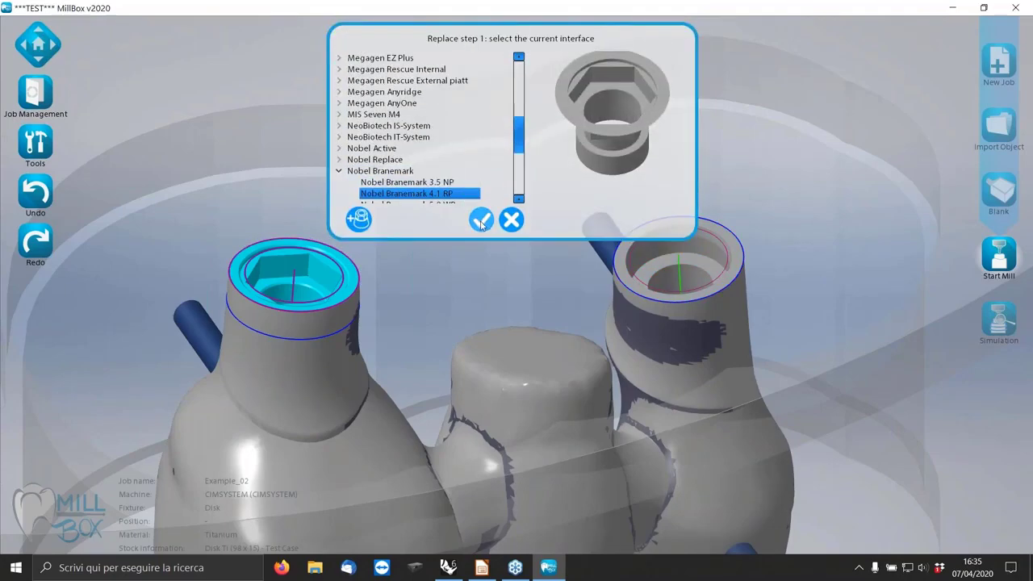
pyautogui.click(482, 221)
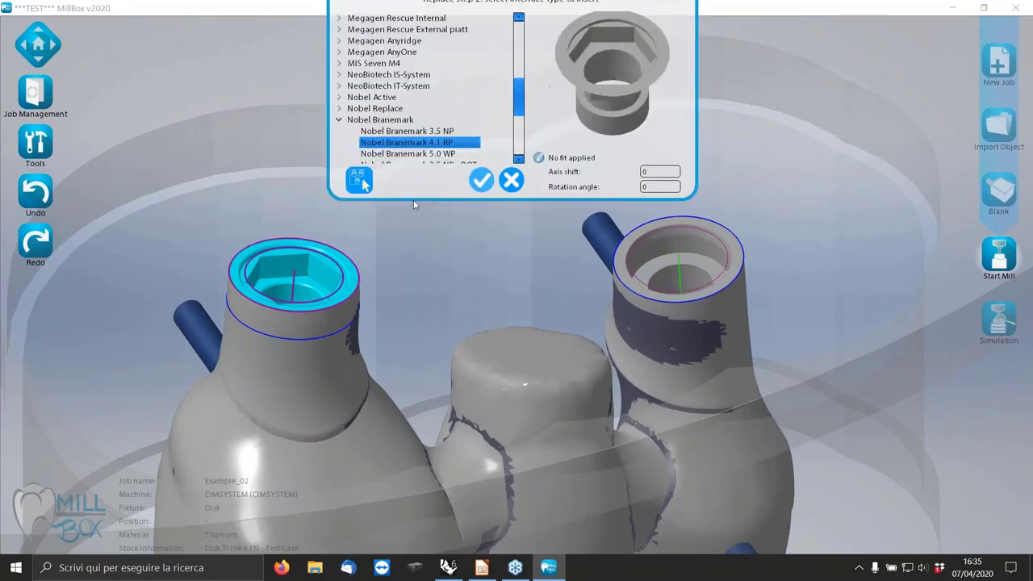
pyautogui.scroll(-2, 449, 153)
pyautogui.click(449, 153)
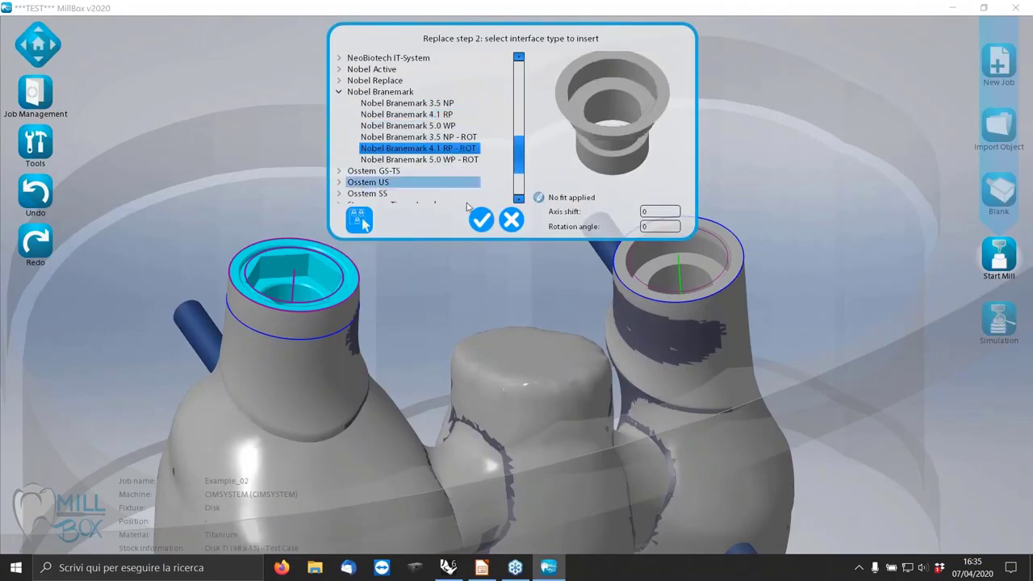
pyautogui.click(482, 221)
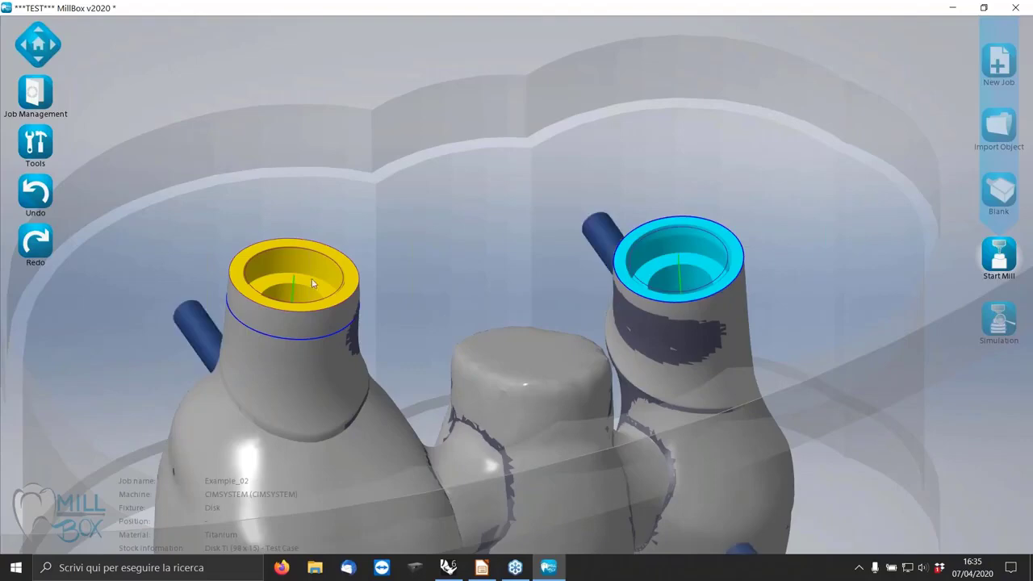
# Inspect the bridge's new rotational connection and display the replaced interface over it
pyautogui.moveTo(343, 318)
pyautogui.mouseDown(button='right')
pyautogui.moveTo(342, 281)
pyautogui.moveTo(342, 315)
pyautogui.mouseUp(button='right')
pyautogui.scroll(5, 653, 299)
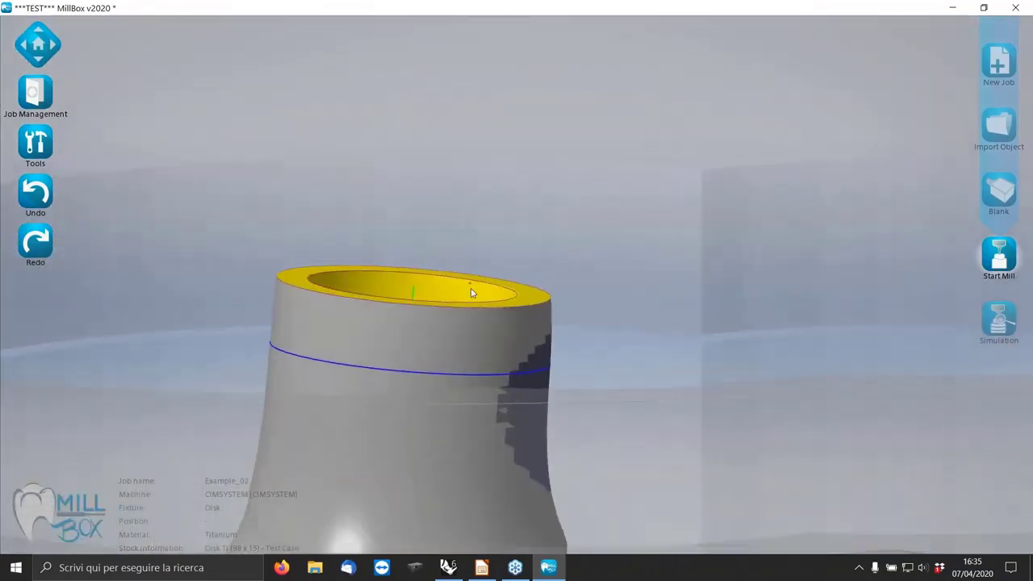
pyautogui.moveTo(472, 294); pyautogui.dragTo(58, 166, button='right')
pyautogui.click(35, 143)
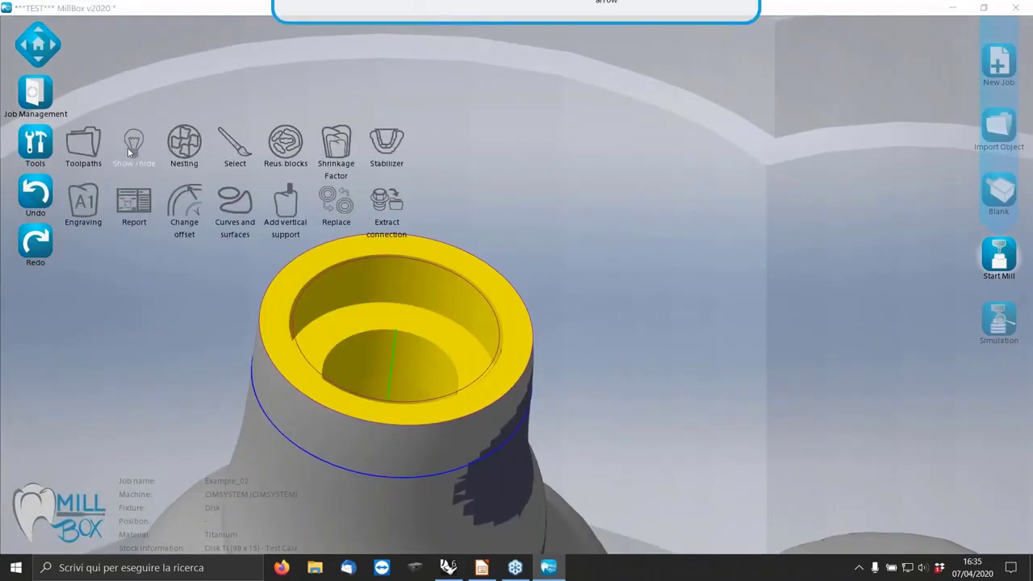
pyautogui.click(129, 151)
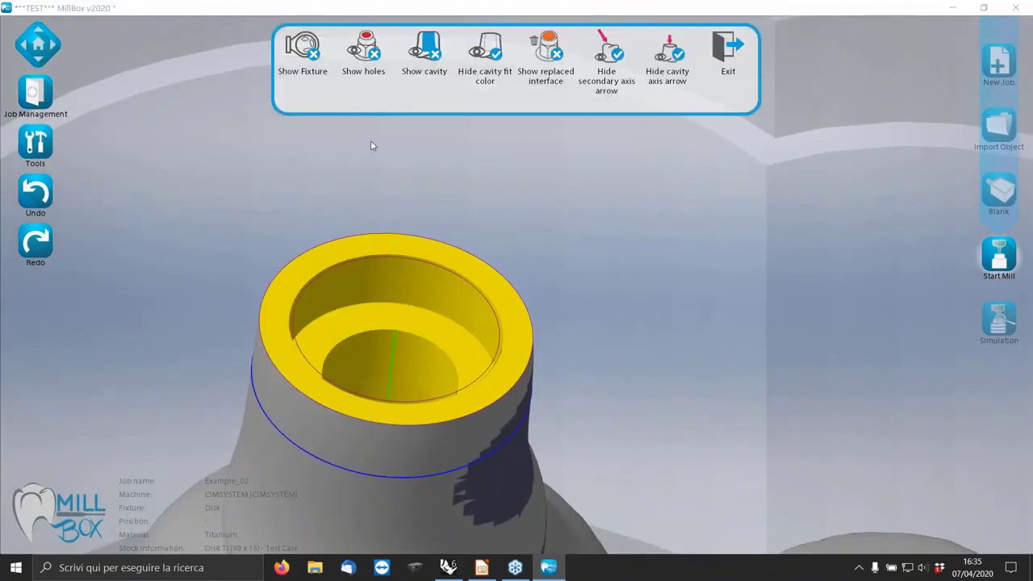
pyautogui.click(549, 57)
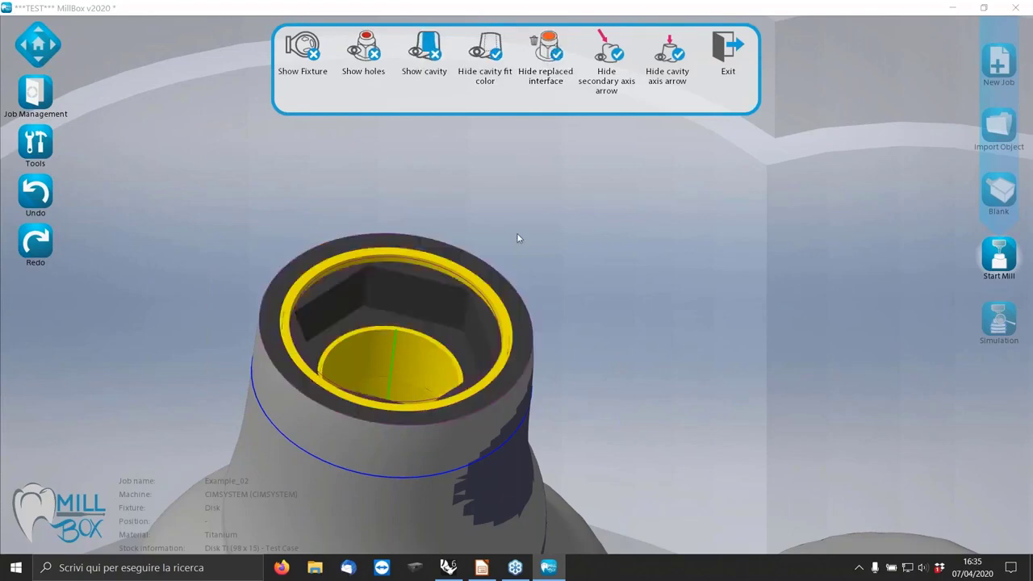
# Compare the replaced hexagonal interface with the new connection around its rim and cavity, and hide the replaced interface again
pyautogui.scroll(3, 524, 220)
pyautogui.scroll(-6, 546, 272)
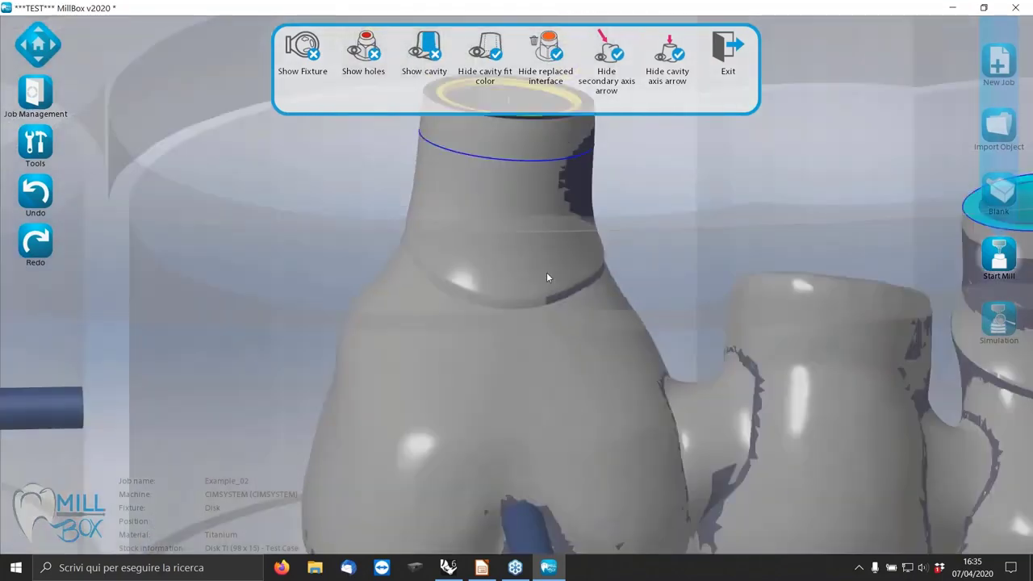
pyautogui.scroll(3, 559, 206)
pyautogui.scroll(5, 560, 207)
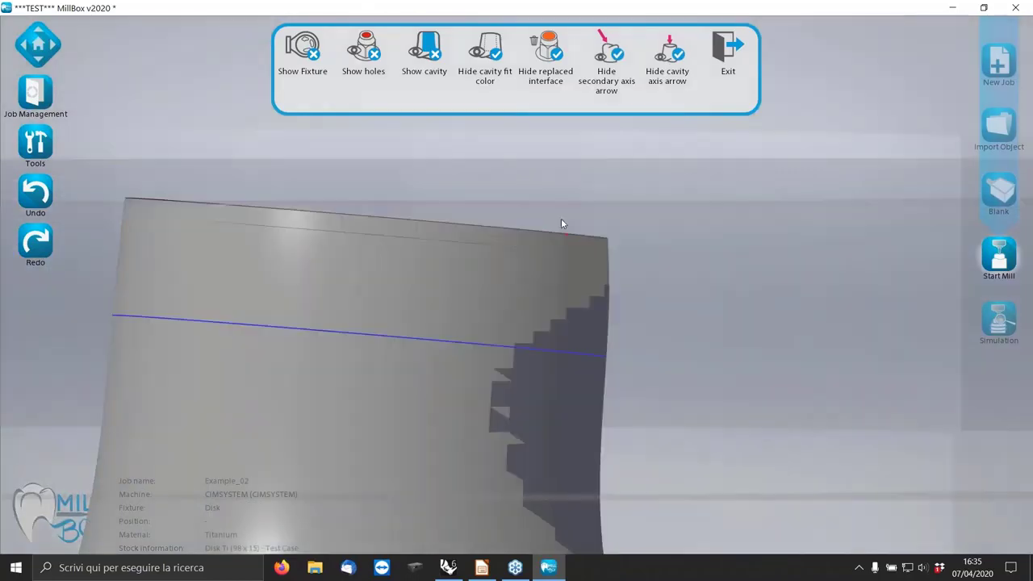
pyautogui.scroll(3, 593, 241)
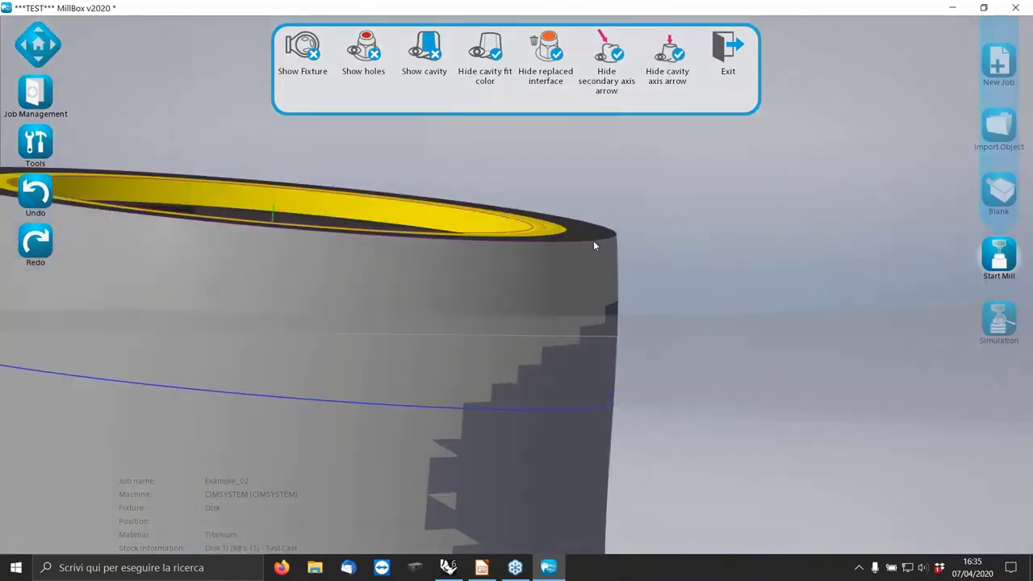
pyautogui.scroll(-2, 596, 239)
pyautogui.moveTo(595, 247); pyautogui.dragTo(596, 265)
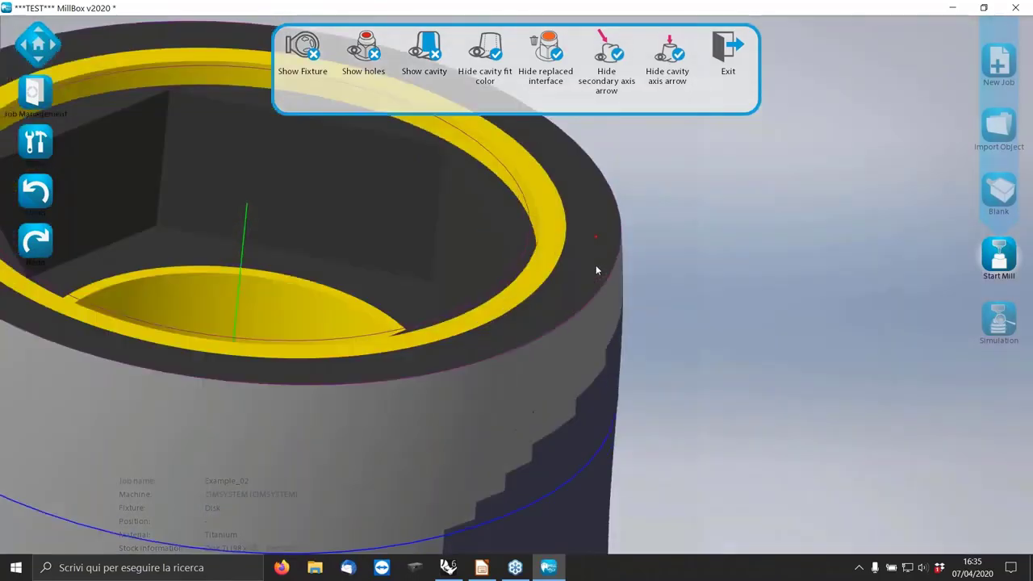
pyautogui.click(545, 56)
pyautogui.scroll(-10, 442, 213)
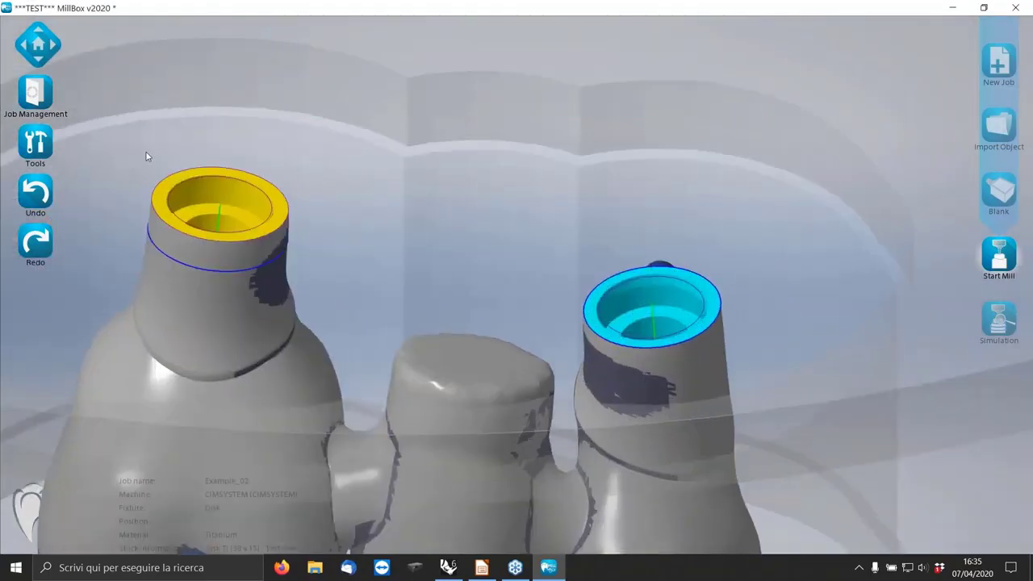
# Replace the bridge's remaining blue connection, using Nobel Branemark 3.5 NP - ROT as current interface and inserting Nobel Branemark 4.1 RP - ROT with no fit applied
pyautogui.click(35, 144)
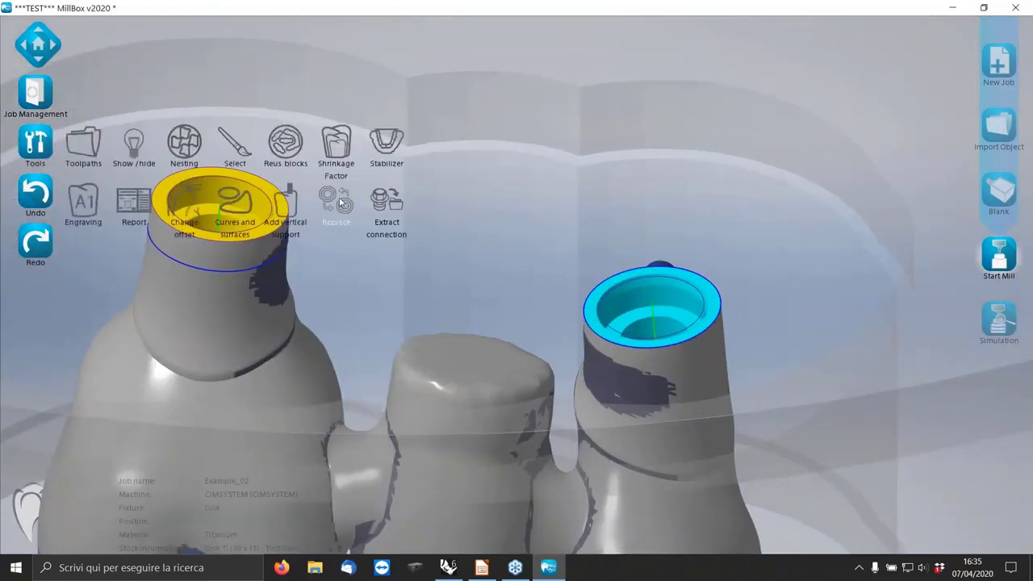
pyautogui.click(649, 289)
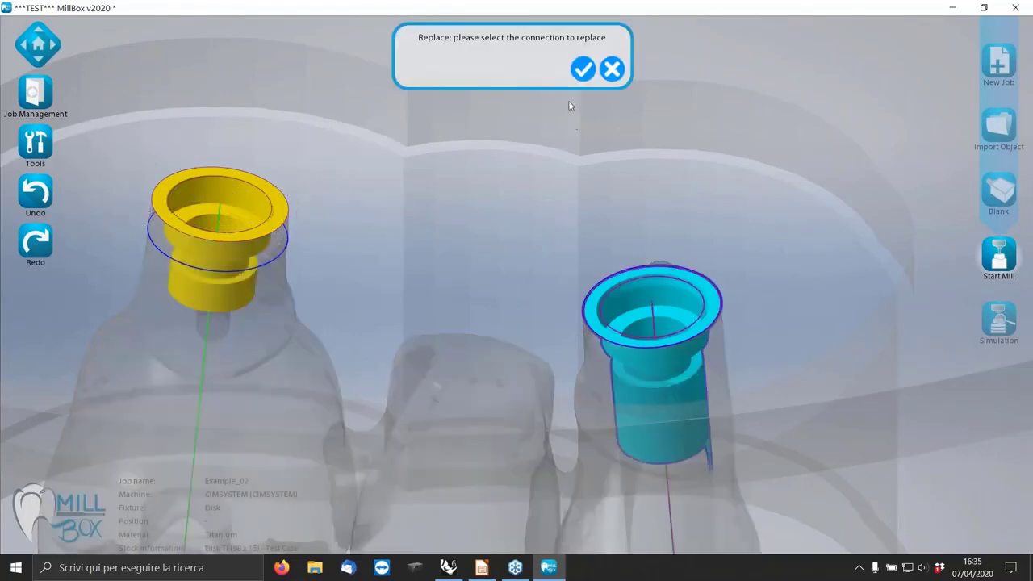
pyautogui.click(583, 70)
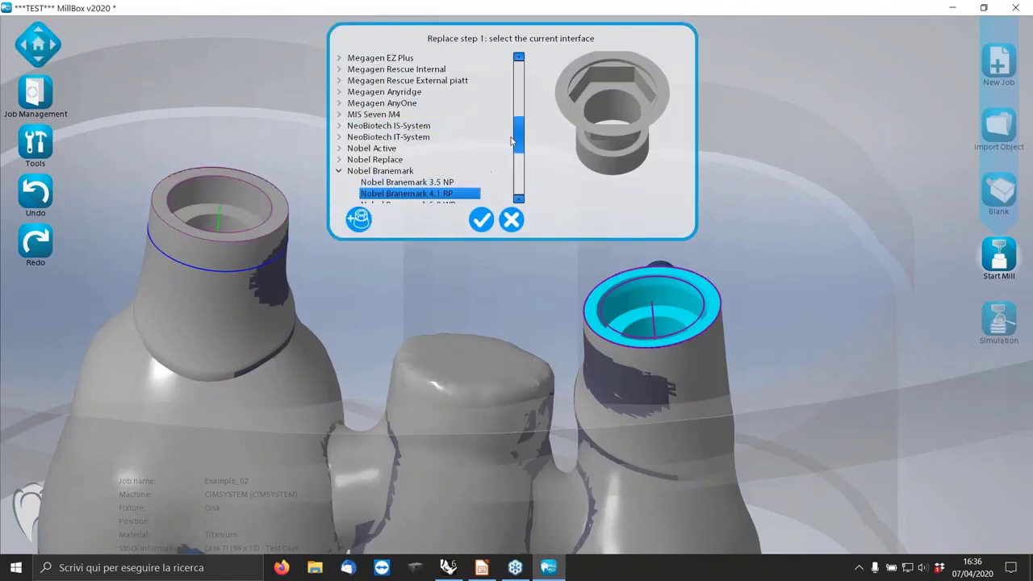
pyautogui.scroll(-1, 516, 139)
pyautogui.click(418, 183)
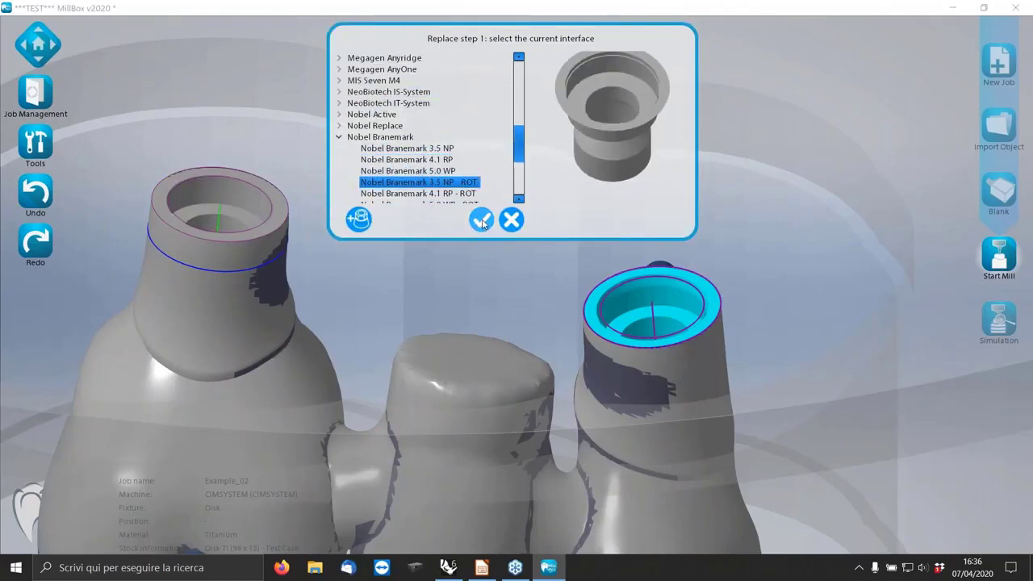
pyautogui.click(482, 220)
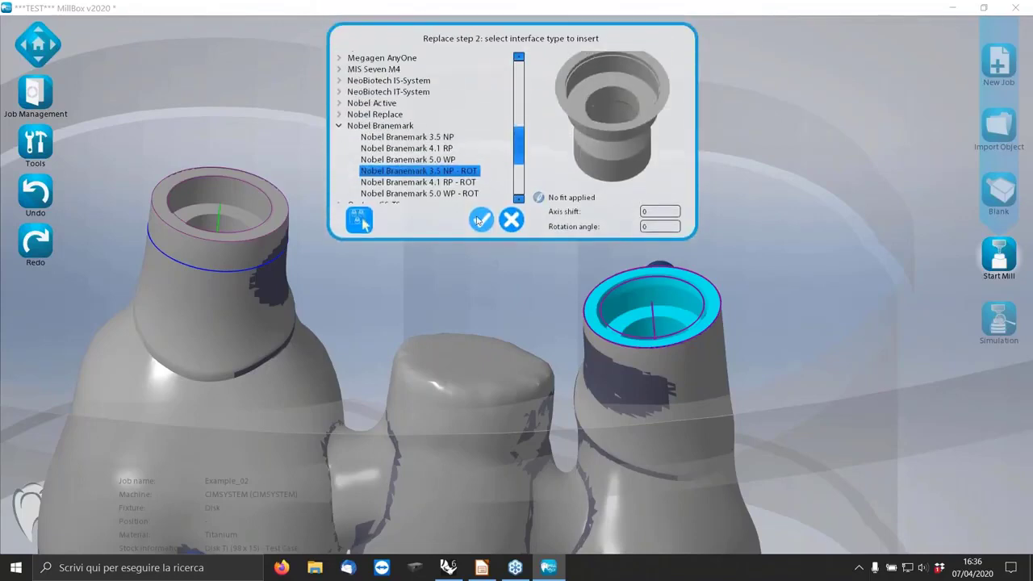
pyautogui.click(453, 183)
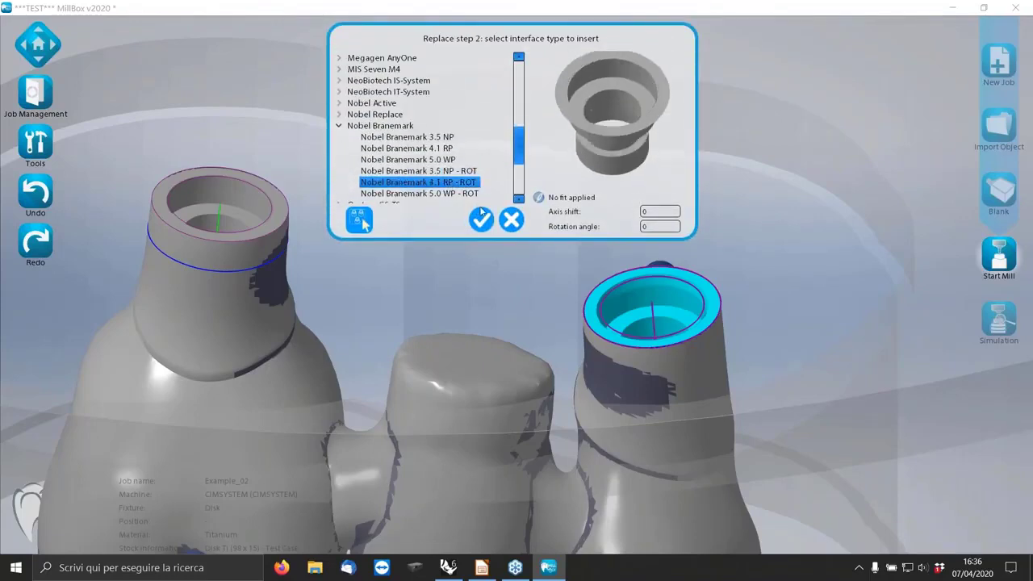
pyautogui.click(481, 219)
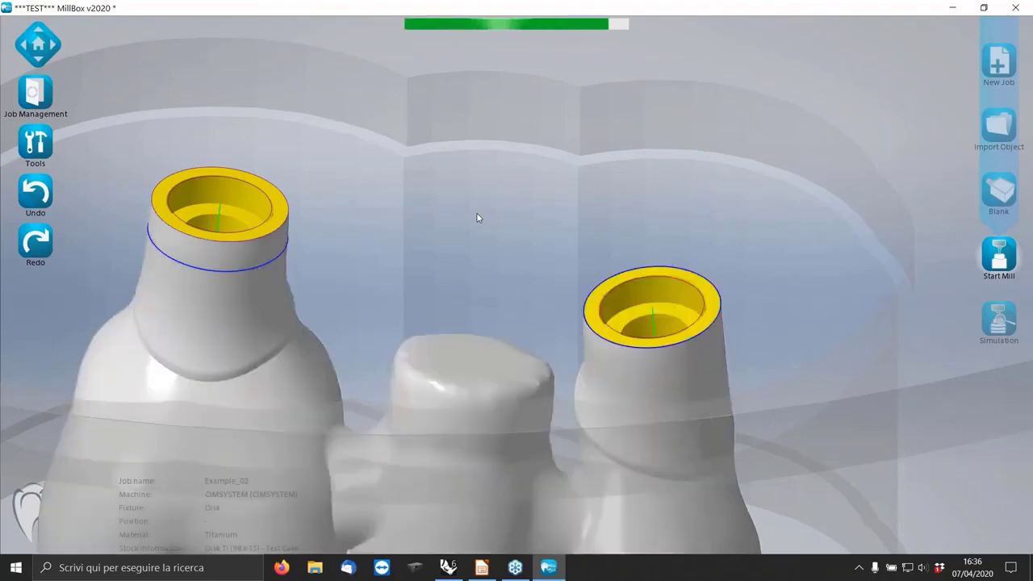
# Examine both replaced connections on the bridge and the orange connection on the single abutment
pyautogui.scroll(-4, 649, 206)
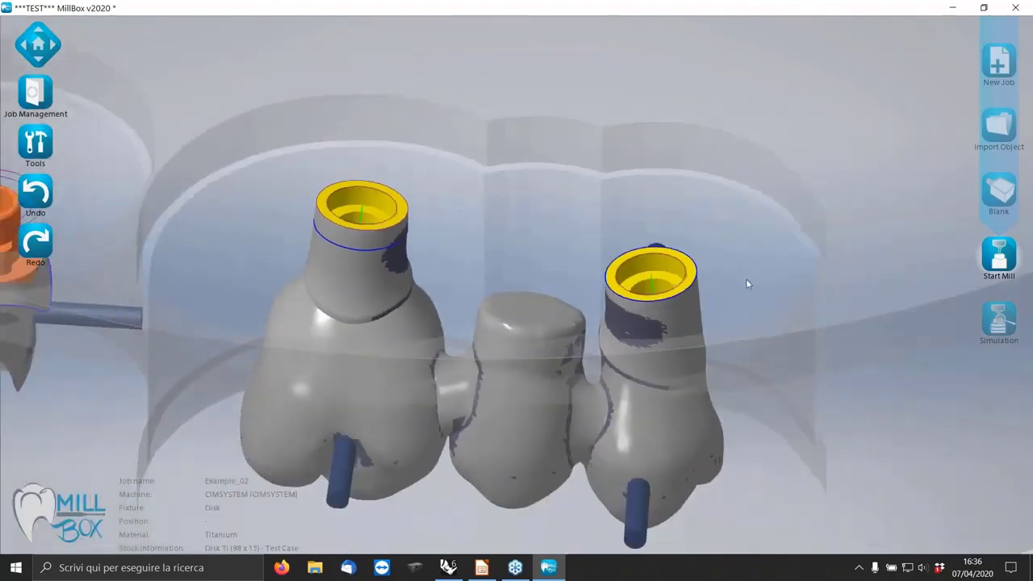
pyautogui.scroll(-5, 746, 279)
pyautogui.moveTo(396, 304); pyautogui.dragTo(341, 302, button='right')
pyautogui.scroll(3, 308, 291)
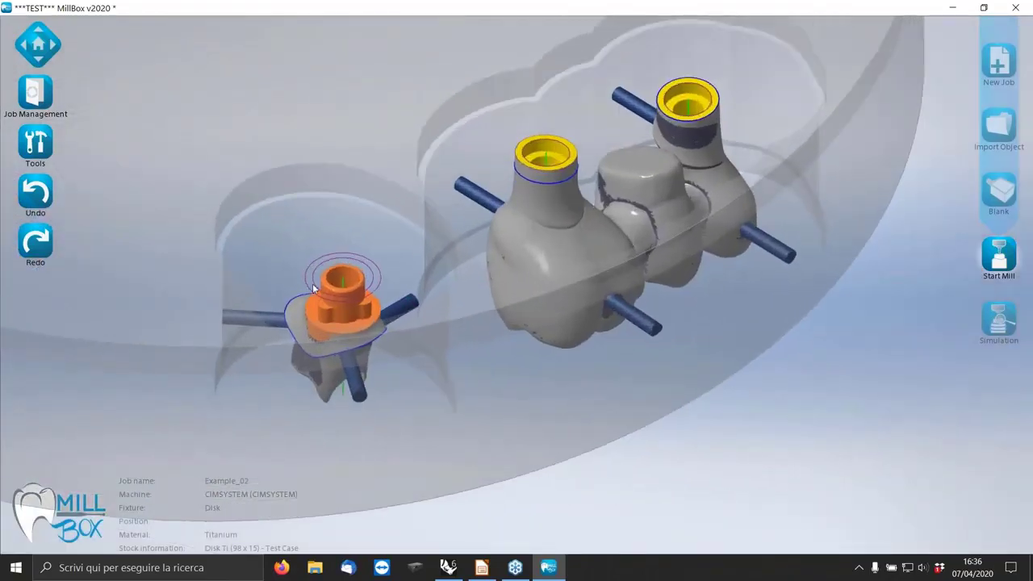
pyautogui.moveTo(482, 226); pyautogui.dragTo(469, 217, button='right')
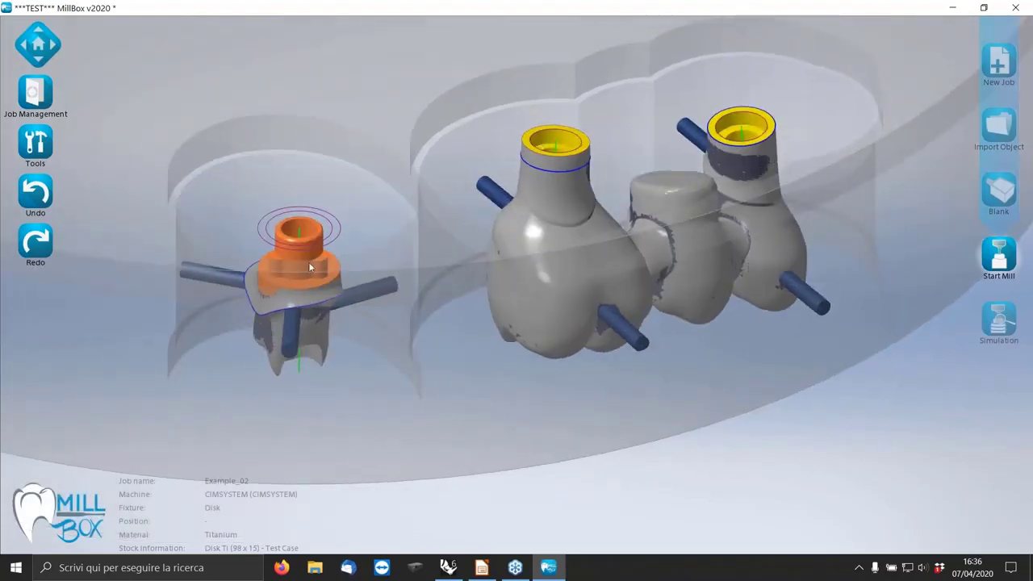
pyautogui.scroll(3, 255, 231)
pyautogui.scroll(-2, 718, 272)
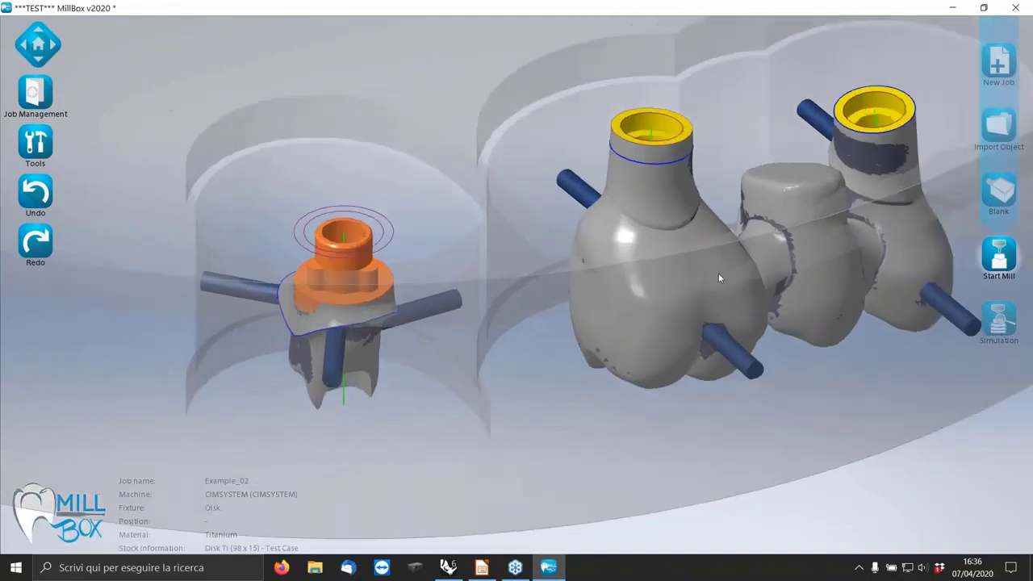
pyautogui.scroll(3, 362, 257)
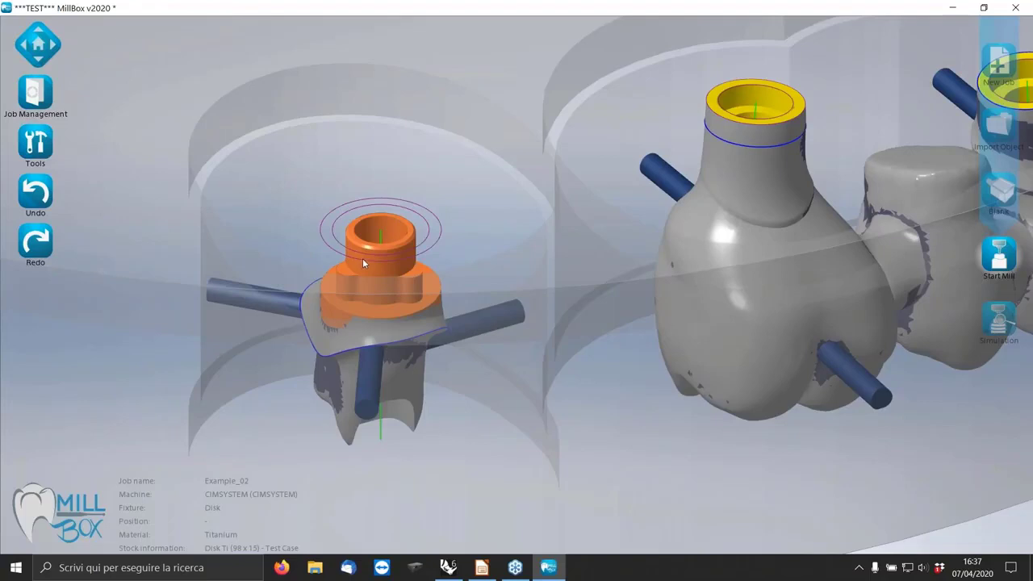
# Start extracting the single abutment's orange connection as a new interface and name it Test
pyautogui.click(32, 143)
pyautogui.scroll(2, 626, 312)
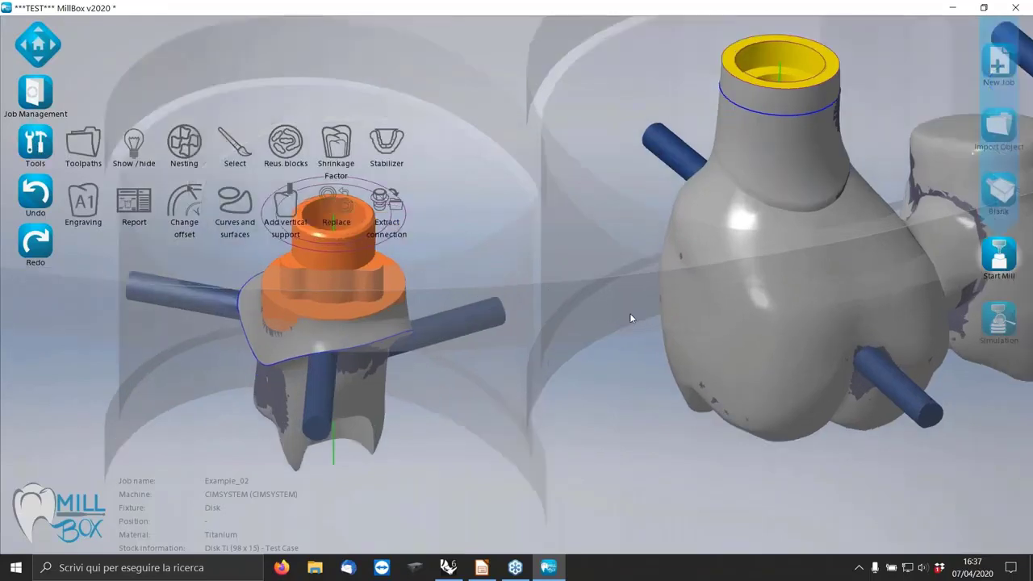
pyautogui.scroll(-3, 637, 324)
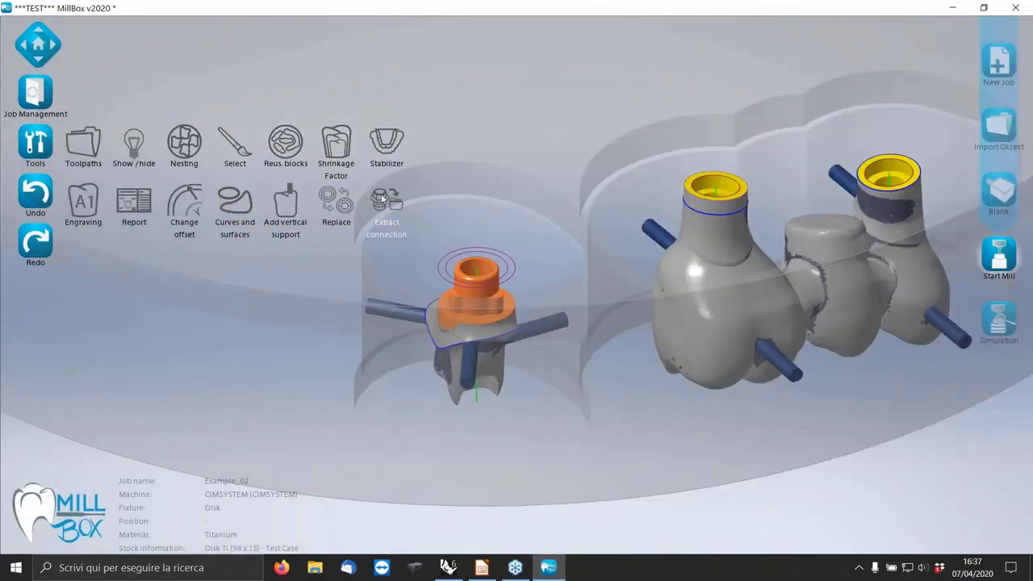
pyautogui.click(386, 204)
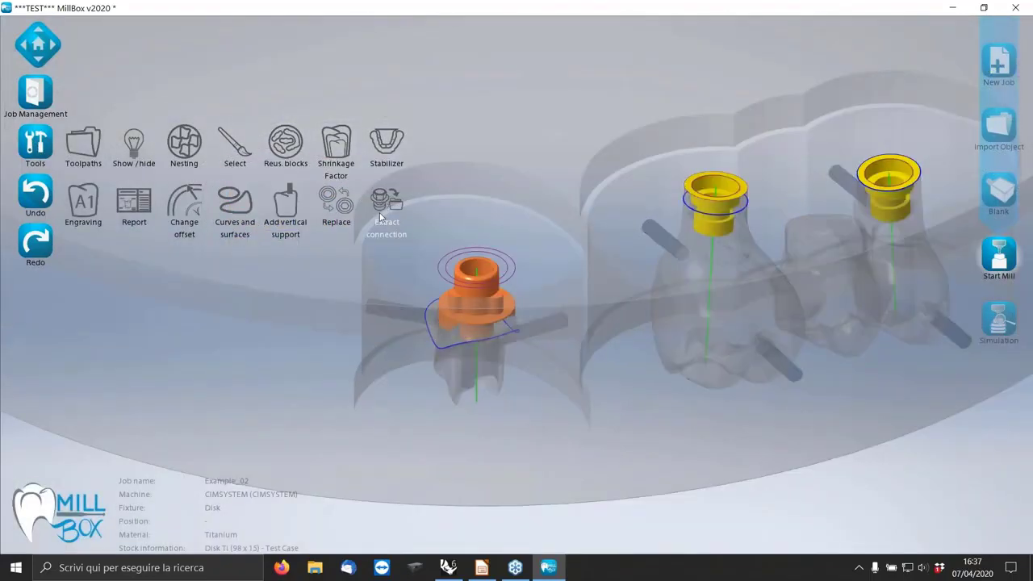
pyautogui.click(474, 285)
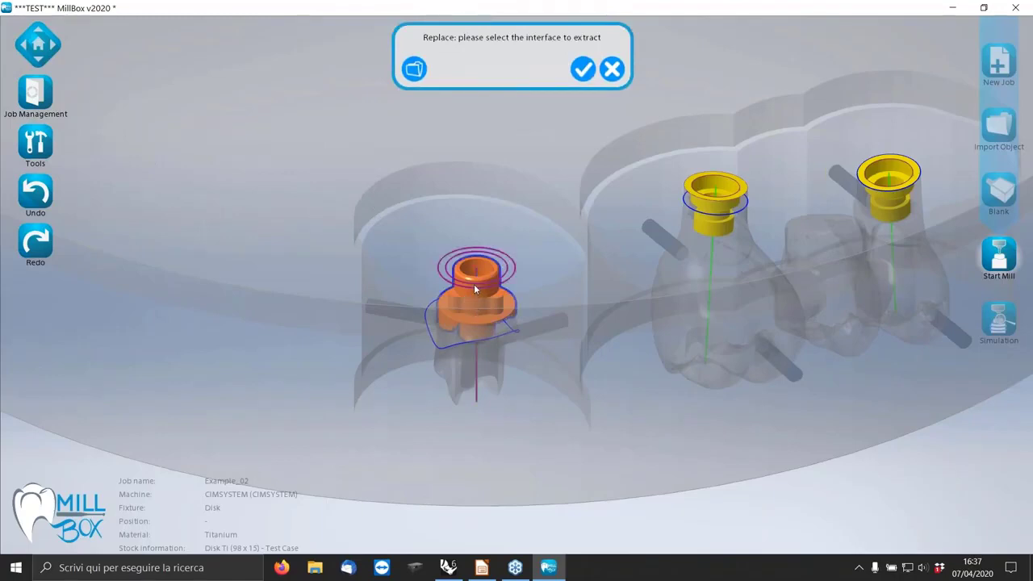
pyautogui.click(582, 69)
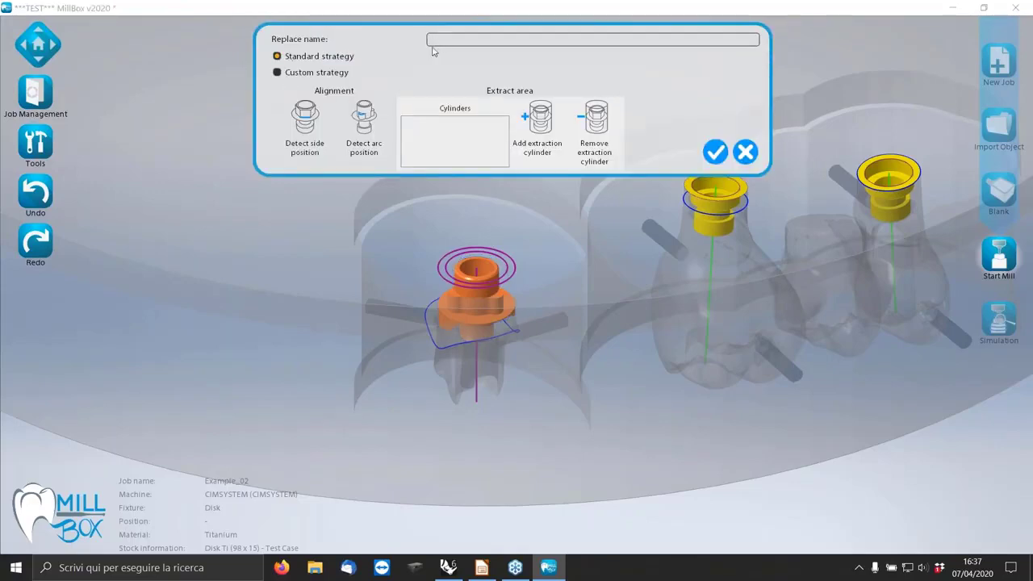
pyautogui.write('Test')
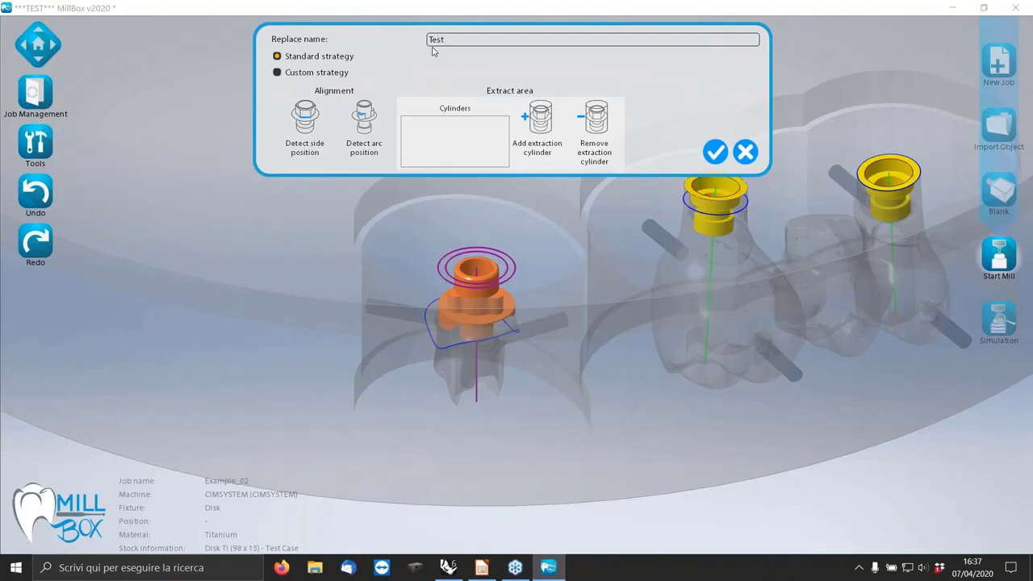
# Assign the custom strategy Gruppo6.html to the extraction, checking its listed Nobel Replace connections and reference images
pyautogui.click(319, 73)
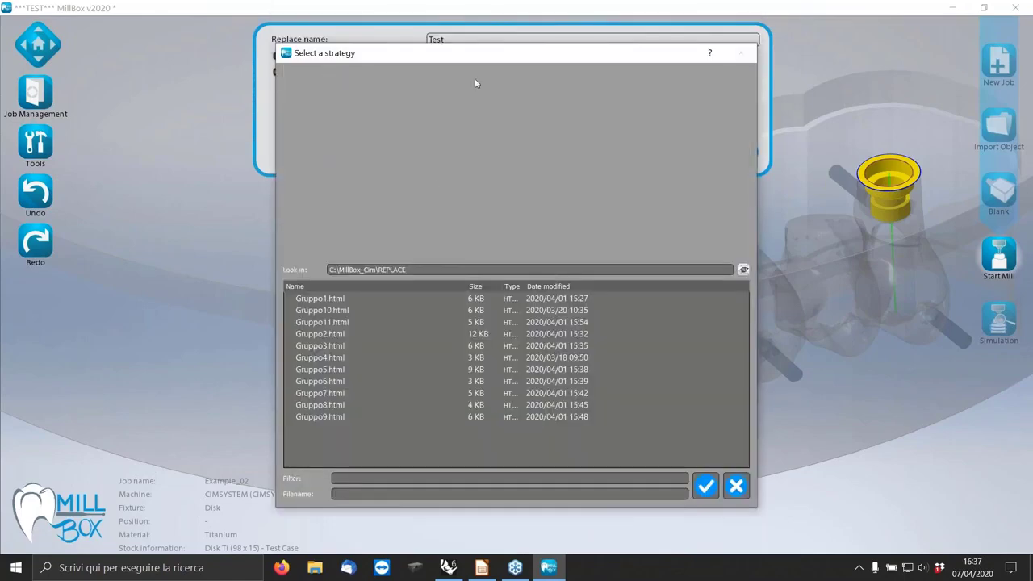
pyautogui.moveTo(508, 54); pyautogui.dragTo(687, 83)
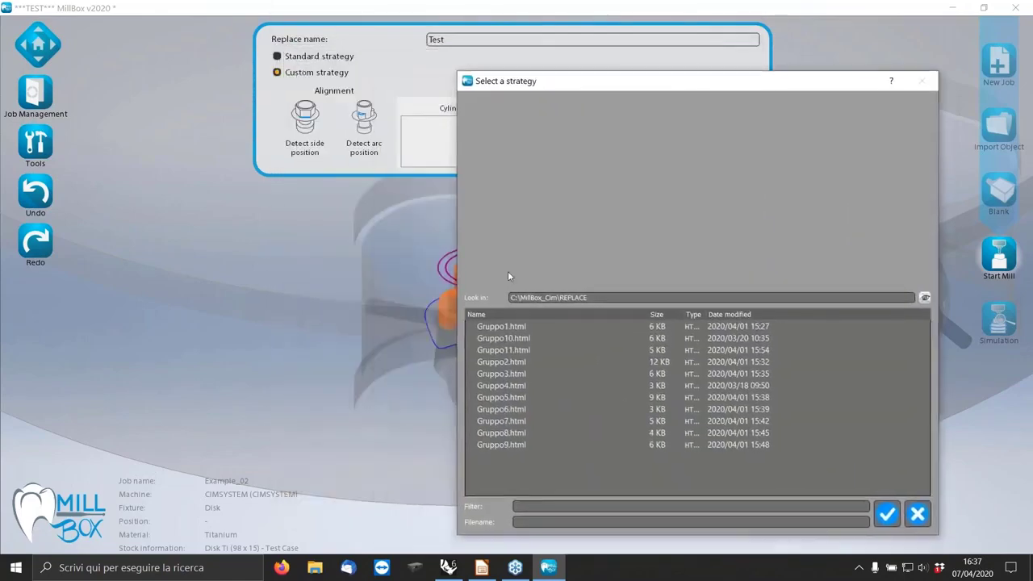
pyautogui.click(511, 337)
pyautogui.moveTo(511, 337); pyautogui.dragTo(517, 413)
pyautogui.scroll(-5, 682, 220)
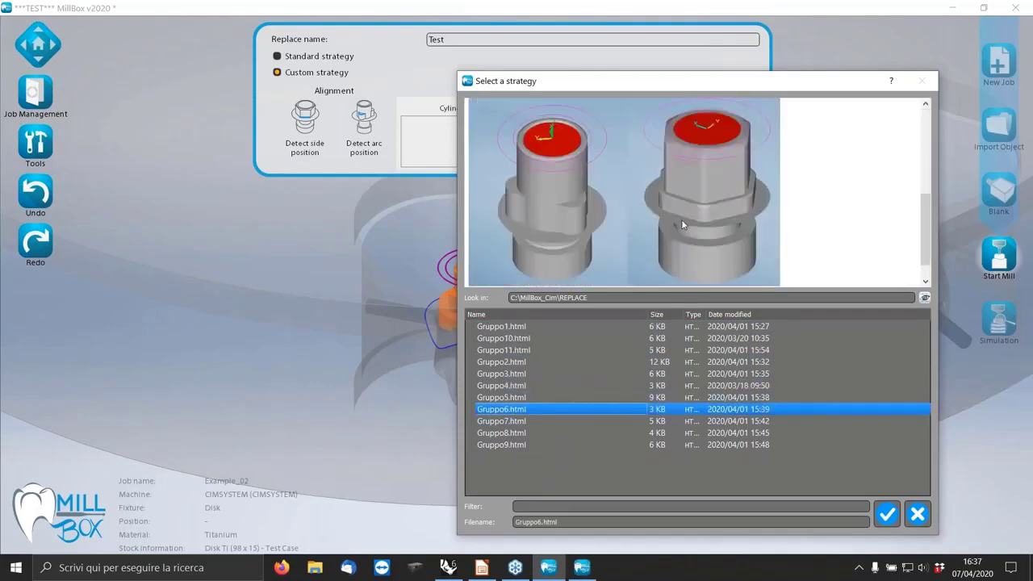
pyautogui.scroll(4, 683, 223)
pyautogui.scroll(1, 682, 224)
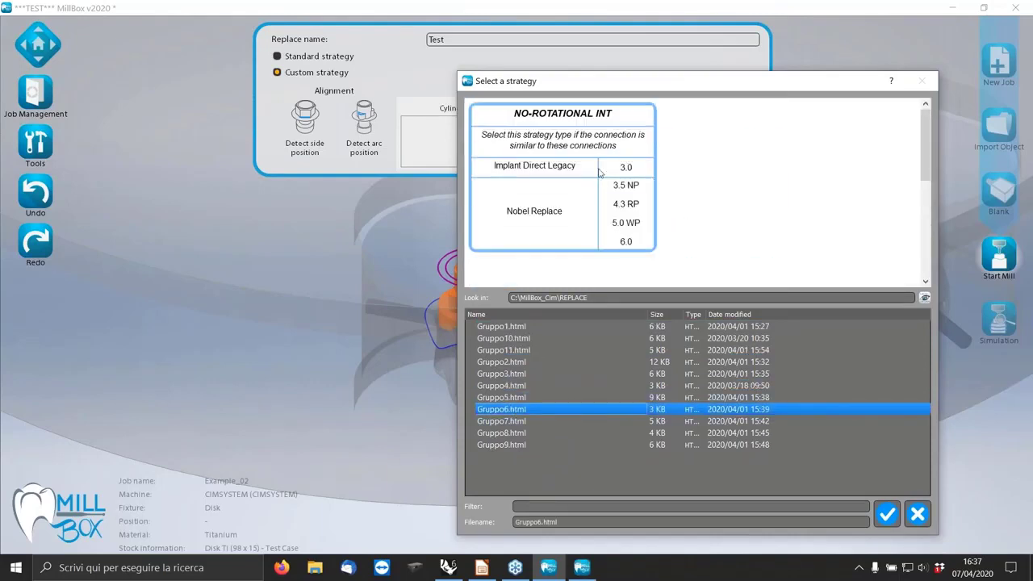
pyautogui.scroll(-3, 600, 172)
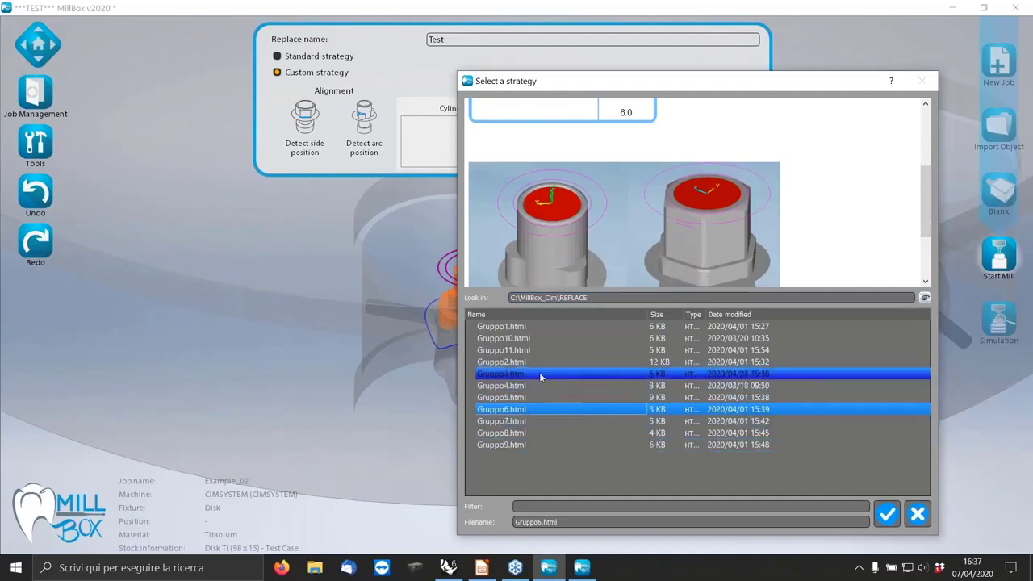
pyautogui.scroll(-1, 732, 192)
pyautogui.scroll(3, 816, 222)
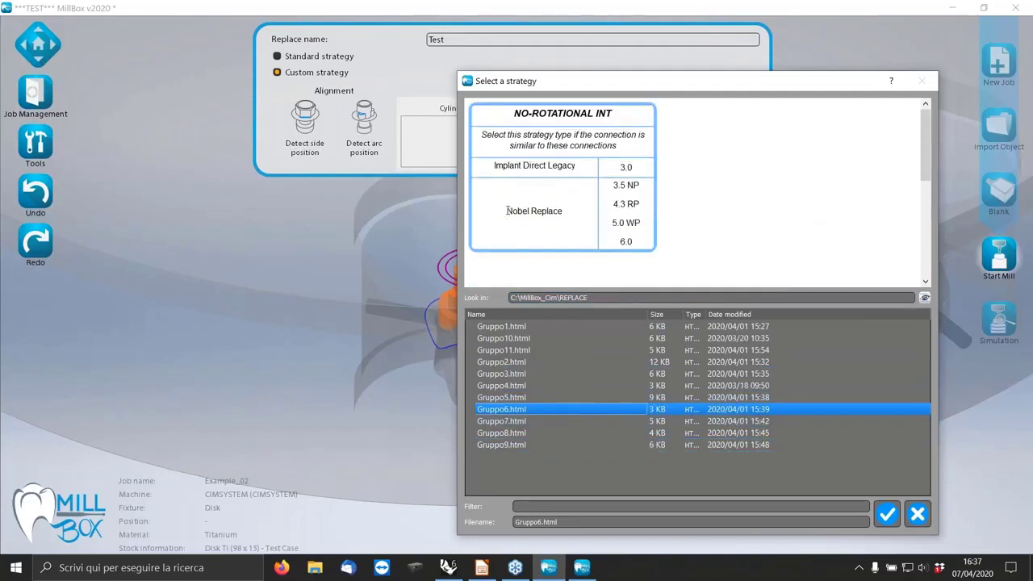
pyautogui.moveTo(507, 210); pyautogui.dragTo(569, 213)
pyautogui.scroll(-4, 727, 214)
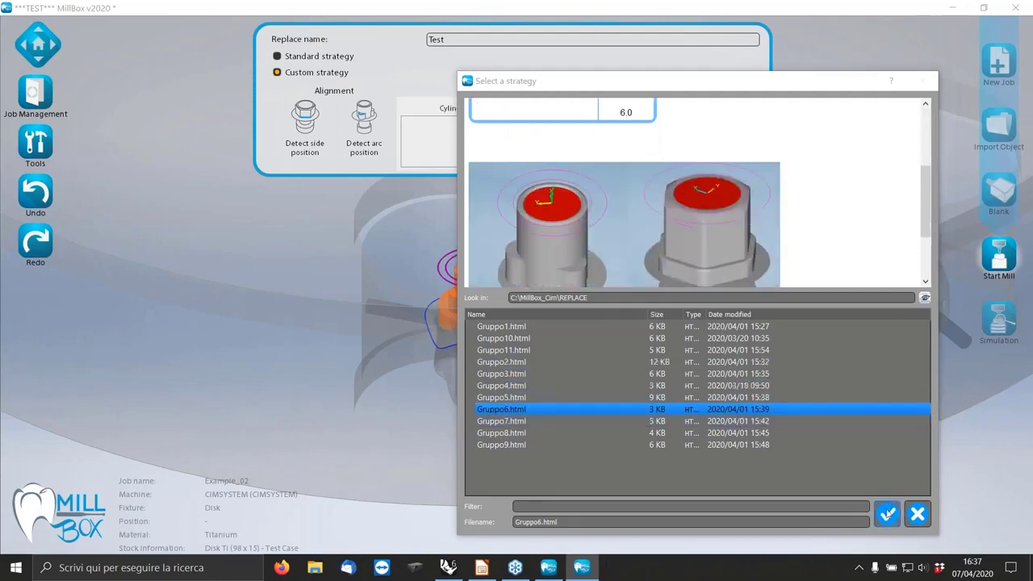
pyautogui.click(887, 514)
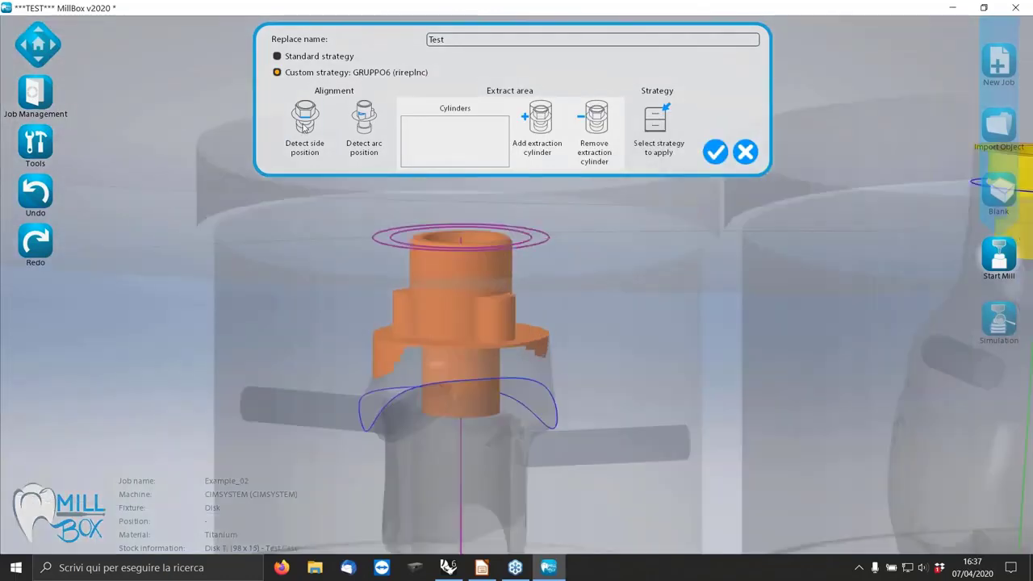
# Detect the side position for alignment on the upper edge of a lobe of the orange connection
pyautogui.click(304, 128)
pyautogui.scroll(5, 490, 298)
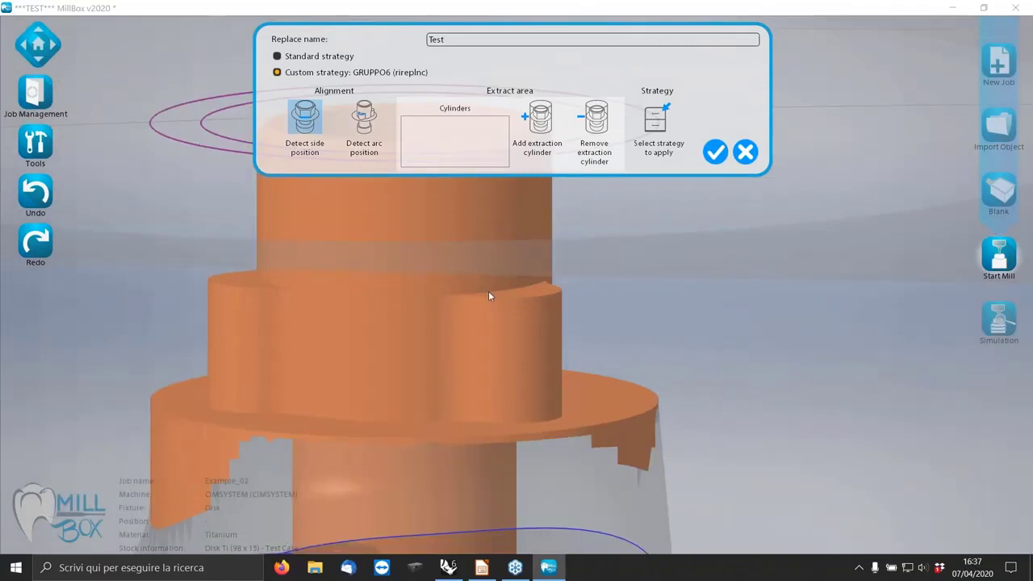
pyautogui.click(491, 292)
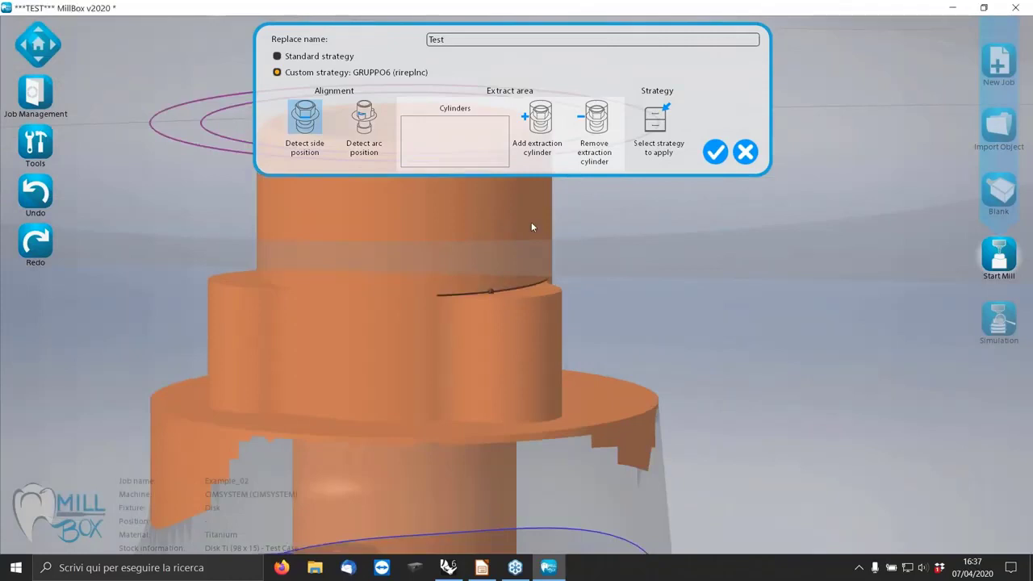
# Add an extraction cylinder around the connection with height 2.8 and diameter 5.008, ending at the flange
pyautogui.click(540, 119)
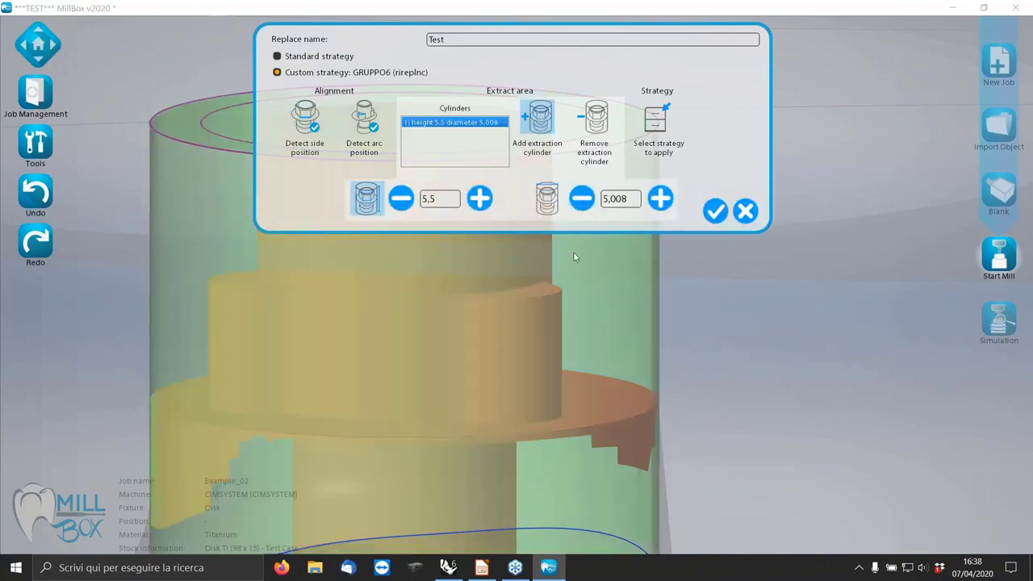
pyautogui.scroll(-5, 577, 265)
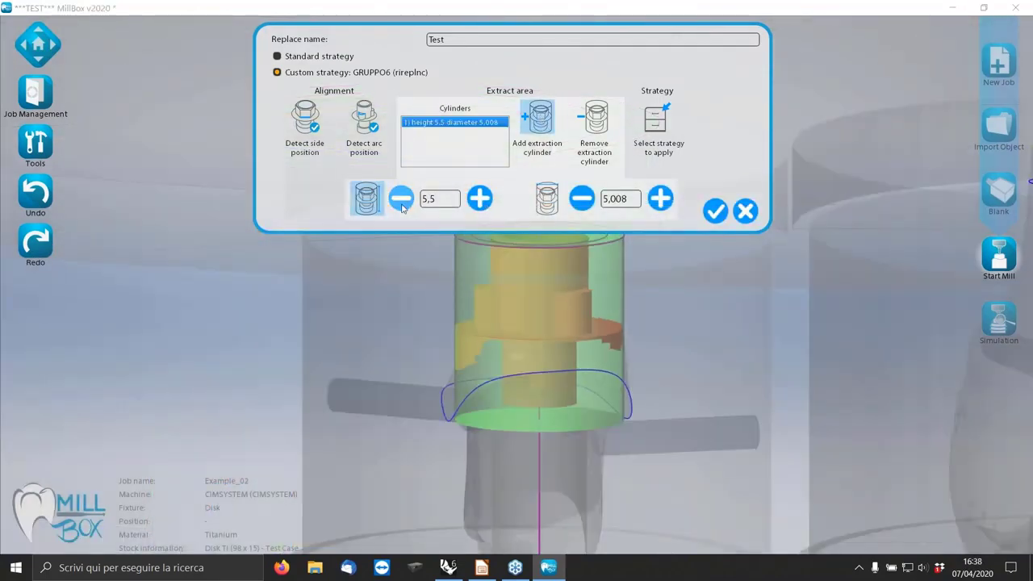
pyautogui.click(401, 198)
pyautogui.click(401, 199)
pyautogui.click(401, 199)
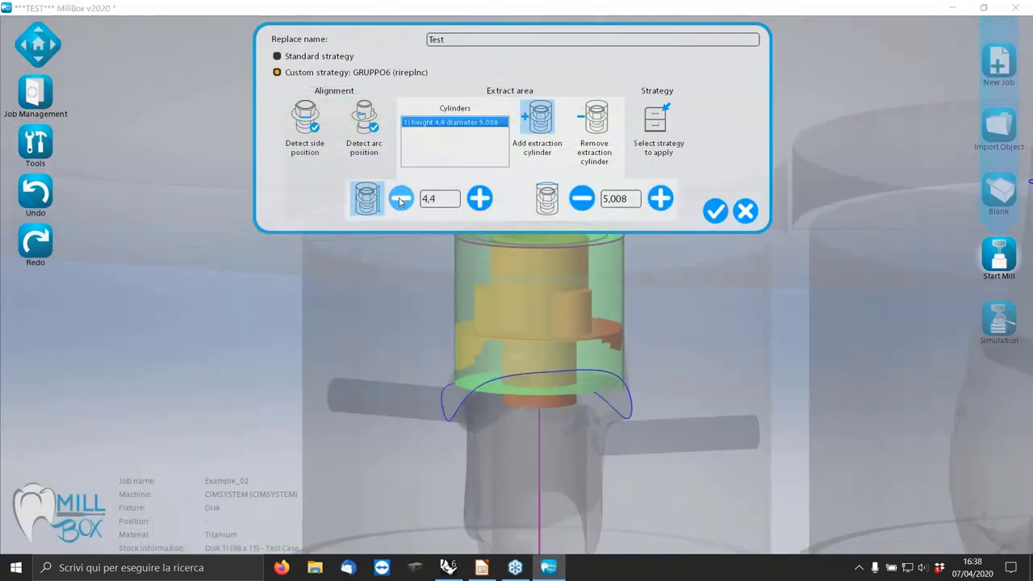
pyautogui.click(400, 198)
pyautogui.click(400, 199)
pyautogui.click(400, 199)
pyautogui.click(401, 199)
pyautogui.click(401, 199)
pyautogui.click(400, 199)
pyautogui.click(399, 199)
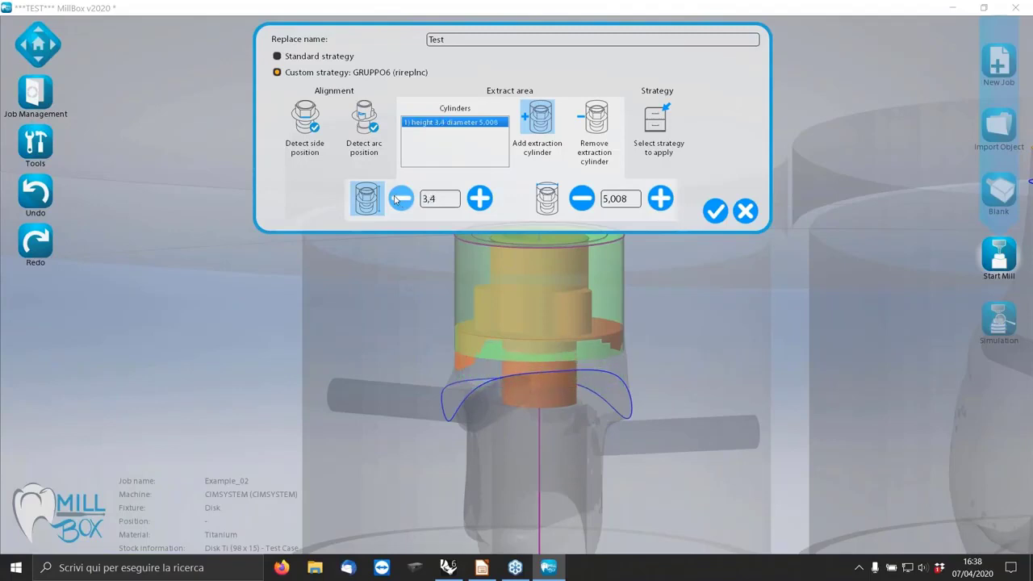
pyautogui.click(398, 199)
pyautogui.click(397, 199)
pyautogui.click(397, 198)
pyautogui.click(397, 198)
pyautogui.click(397, 199)
pyautogui.click(397, 198)
pyautogui.click(397, 199)
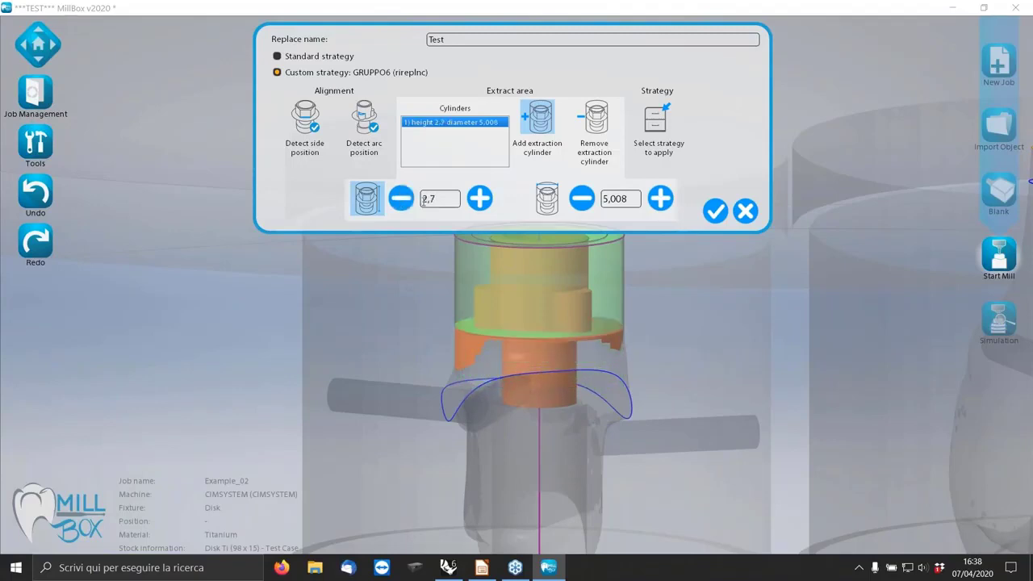
pyautogui.click(481, 198)
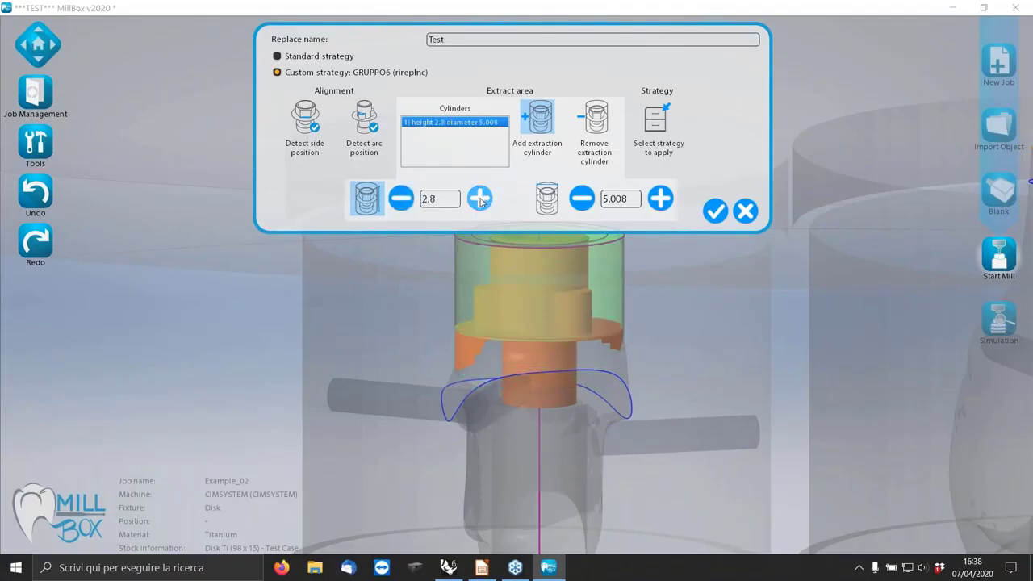
pyautogui.click(715, 211)
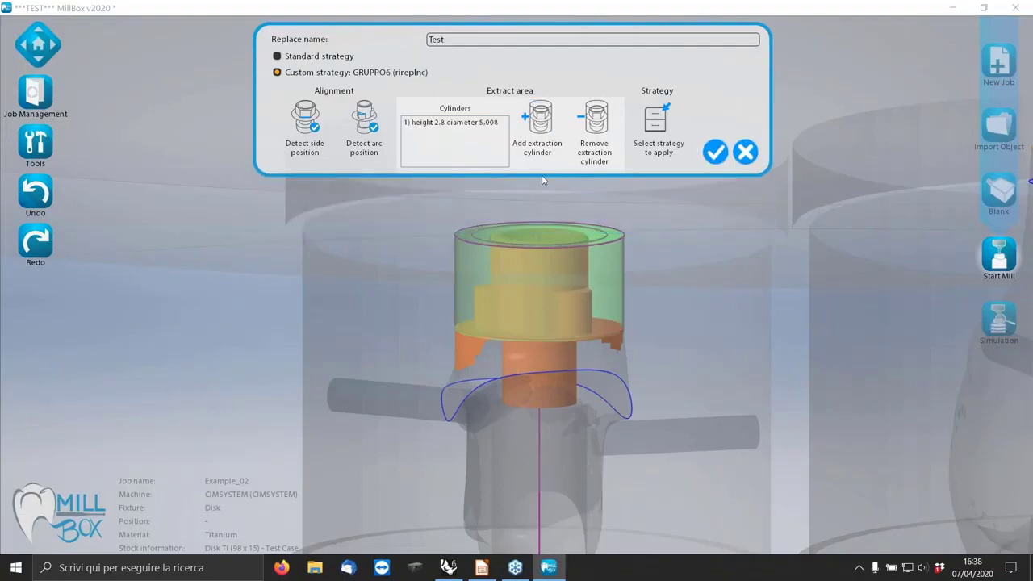
# Add a second extraction cylinder below the flange with height 2.7 and diameter 3.508, and run the extraction
pyautogui.click(542, 118)
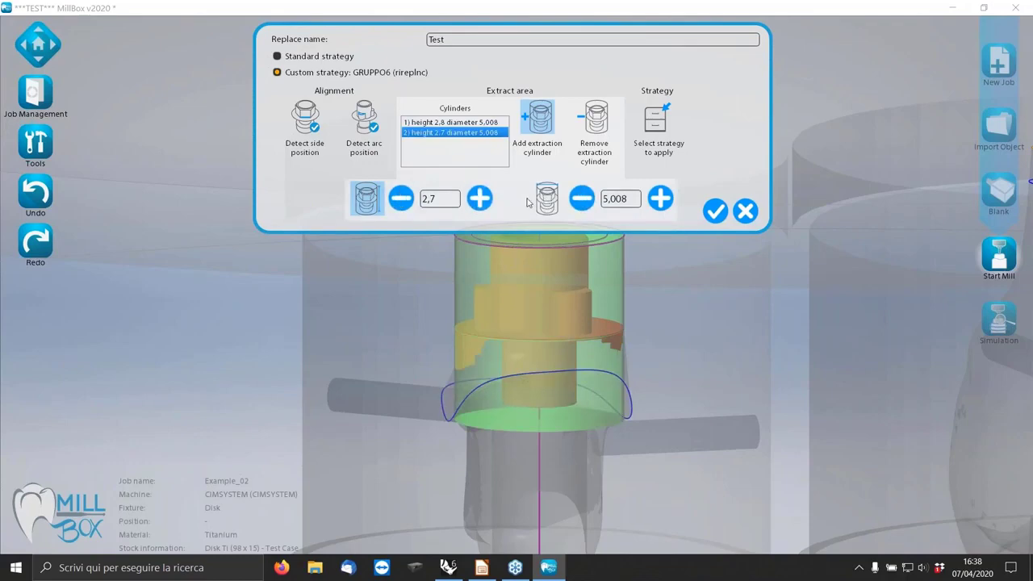
pyautogui.click(582, 199)
pyautogui.click(582, 199)
pyautogui.click(582, 199)
pyautogui.click(581, 199)
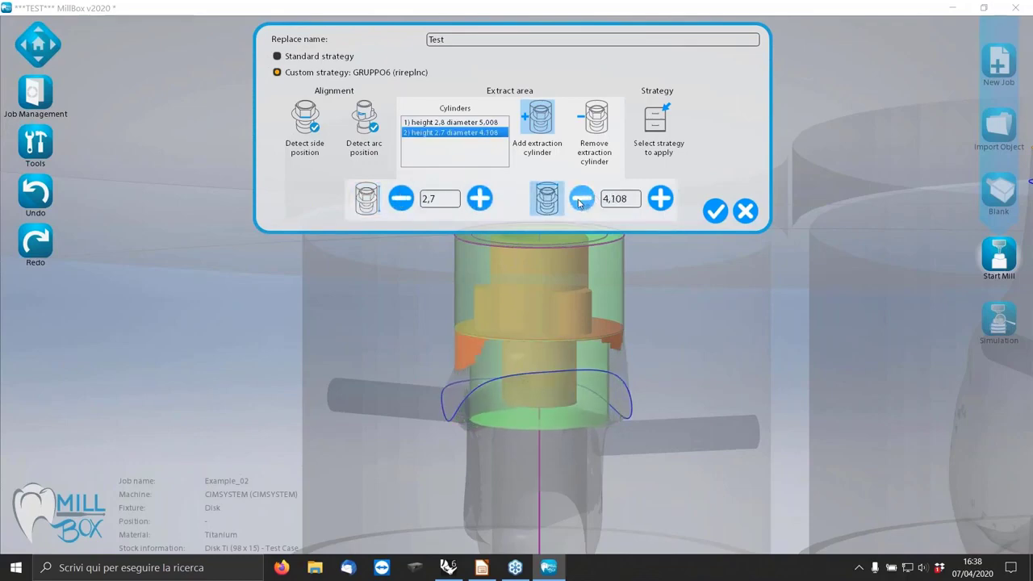
pyautogui.click(580, 200)
pyautogui.click(579, 202)
pyautogui.click(578, 202)
pyautogui.click(578, 201)
pyautogui.click(578, 201)
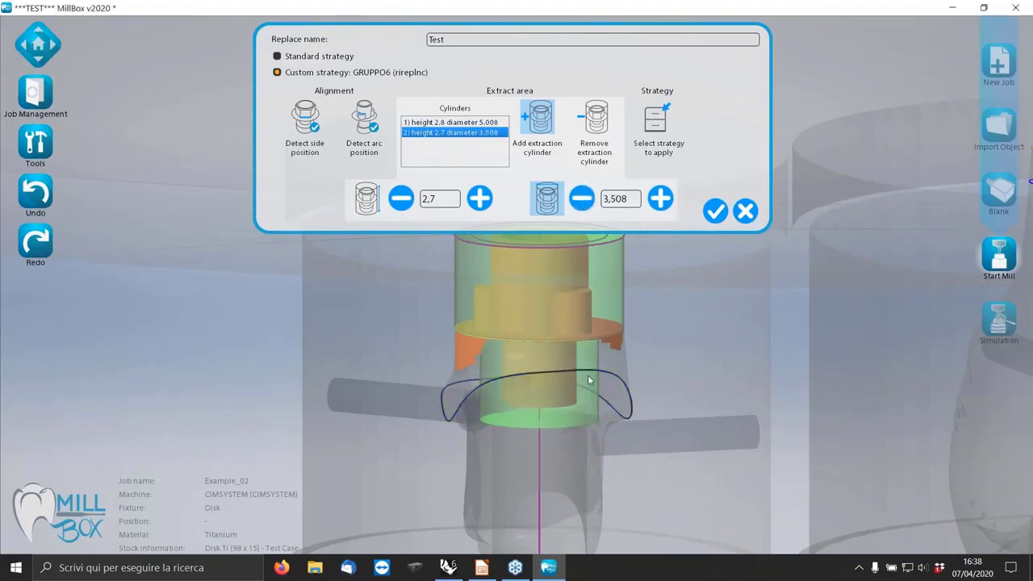
pyautogui.moveTo(614, 315); pyautogui.dragTo(509, 339, button='middle')
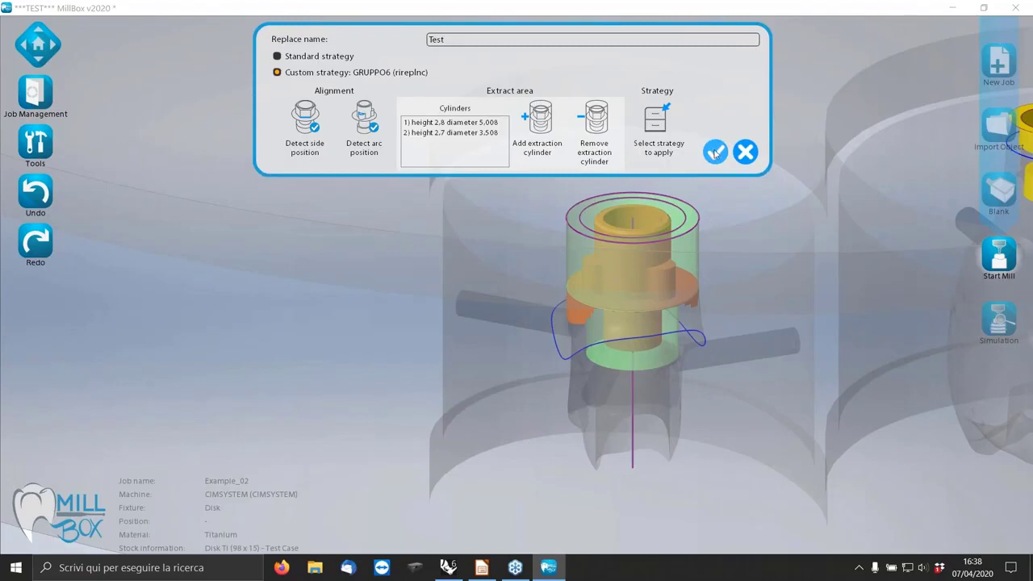
pyautogui.click(716, 153)
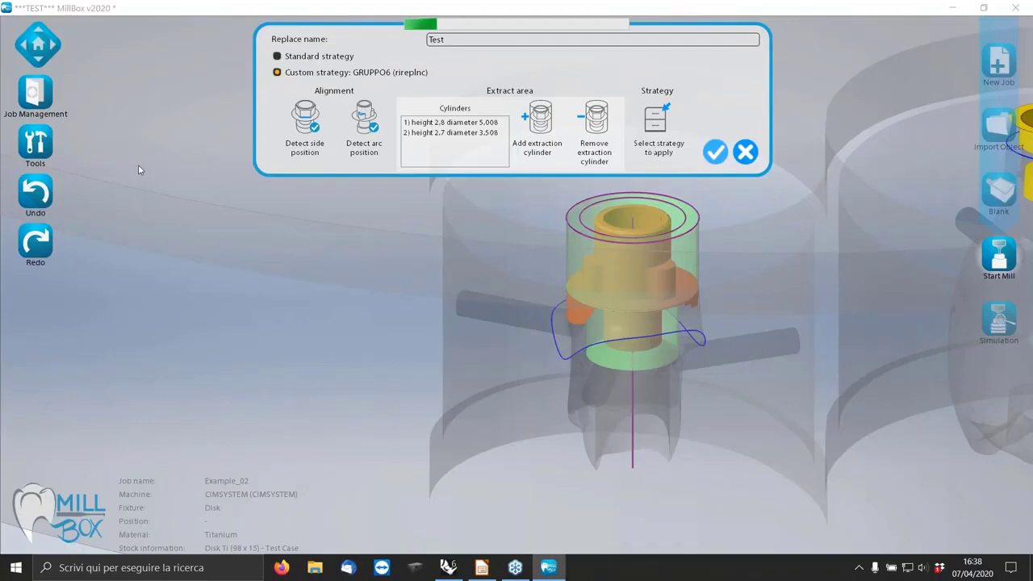
# Launch a second MillBox instance and open Example_03.MBP from the Tutorial folder
pyautogui.rightClick(549, 568)
pyautogui.click(533, 501)
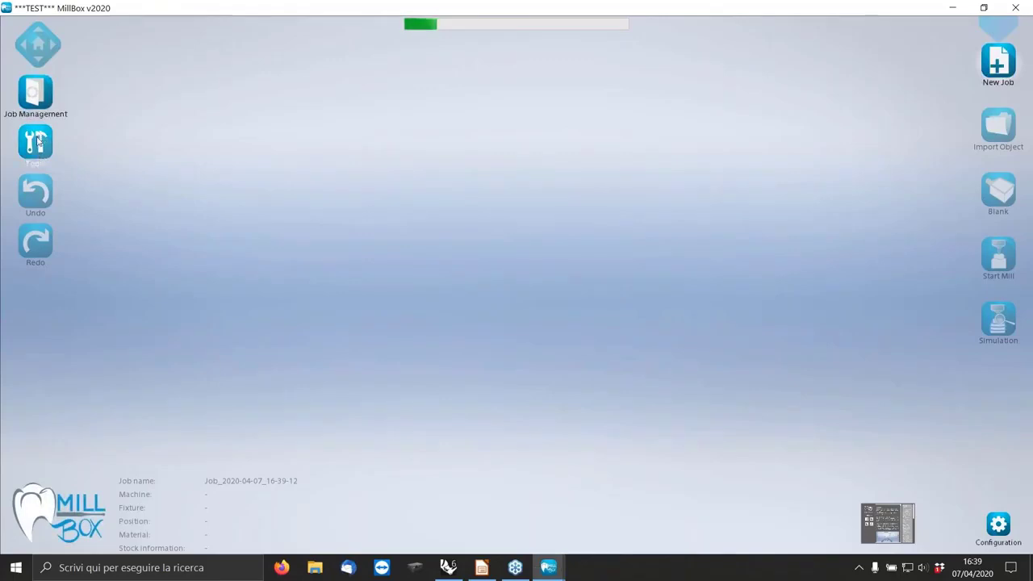
pyautogui.click(35, 93)
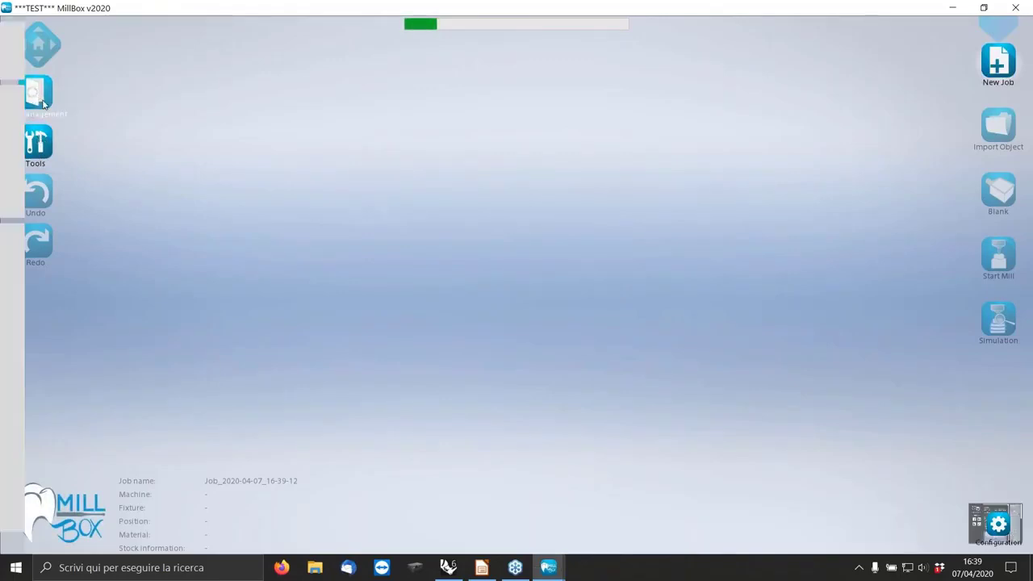
pyautogui.click(44, 172)
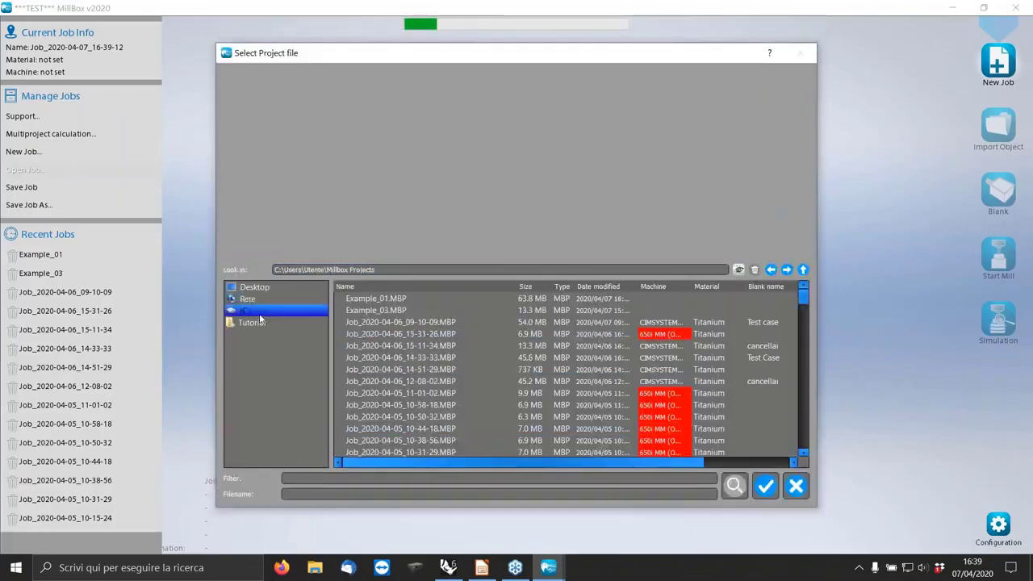
pyautogui.click(254, 323)
pyautogui.click(391, 324)
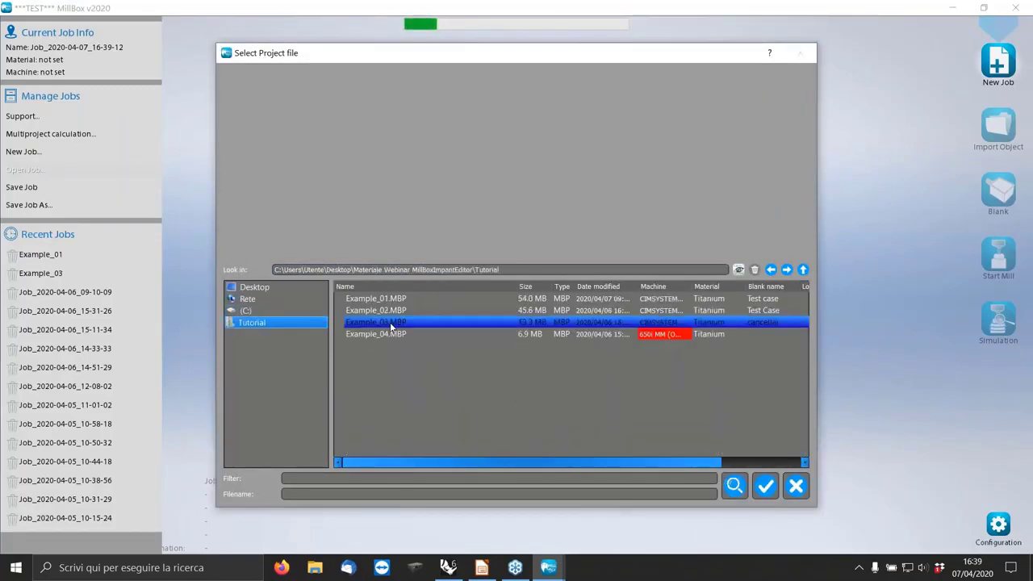
pyautogui.click(765, 485)
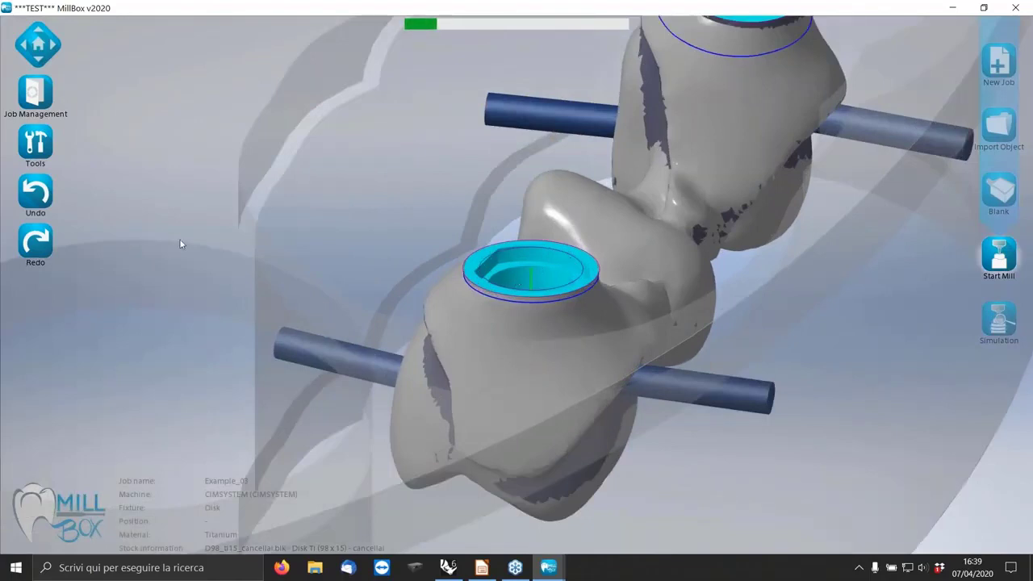
# Start the connection replacement in Example_03 and select the connection on the bridge's rear implant tooth
pyautogui.click(34, 143)
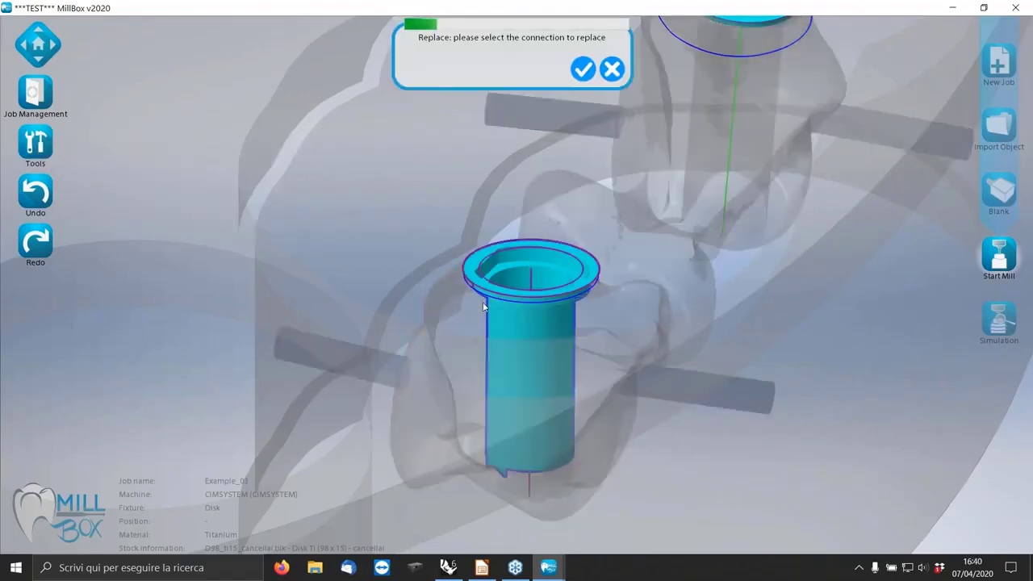
pyautogui.scroll(-4, 470, 323)
pyautogui.click(593, 177)
pyautogui.scroll(3, 593, 177)
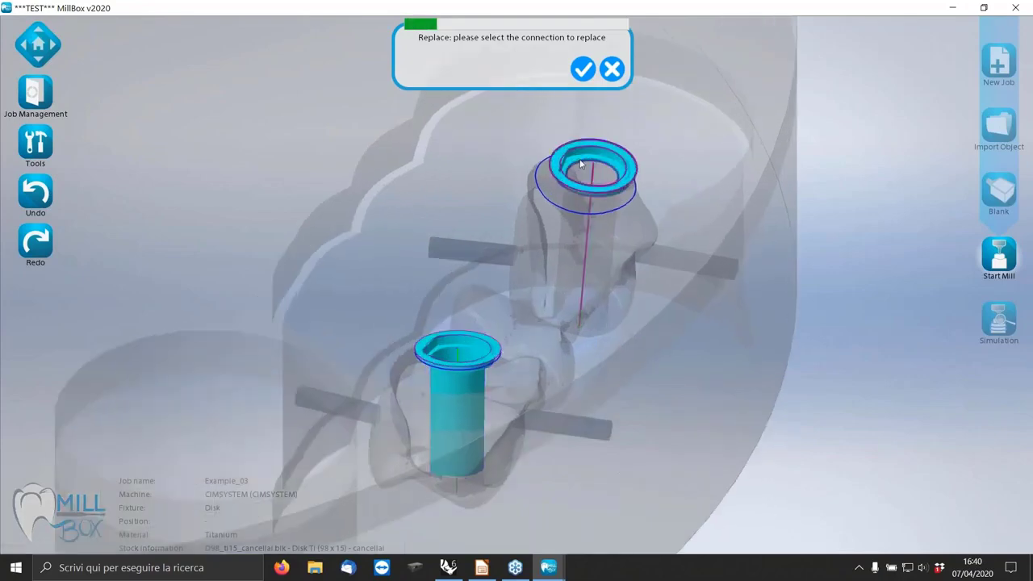
pyautogui.click(584, 70)
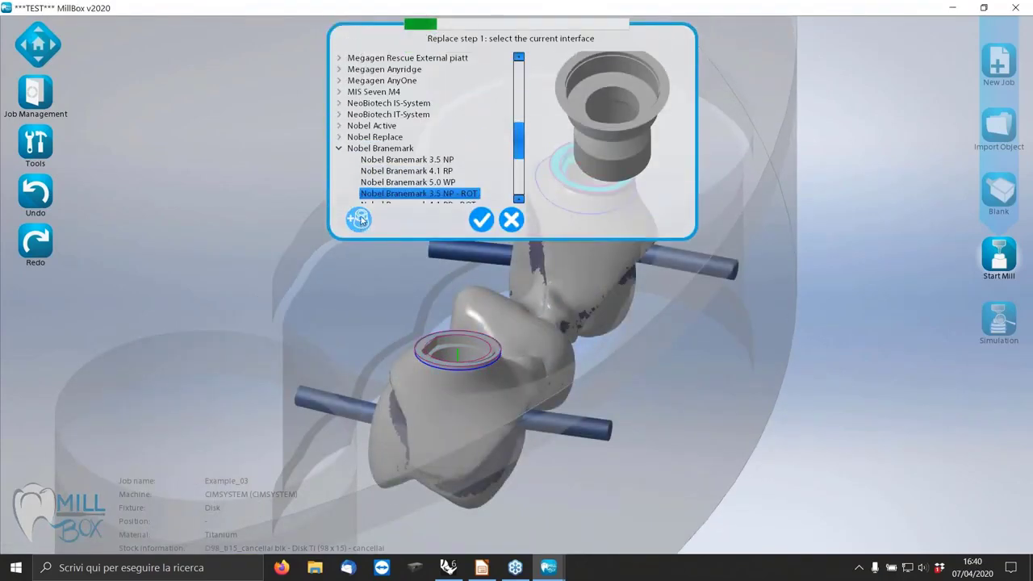
# Set Nobel Branemark 4.1 RP - ROT as the current interface of the selected connection
pyautogui.click(361, 219)
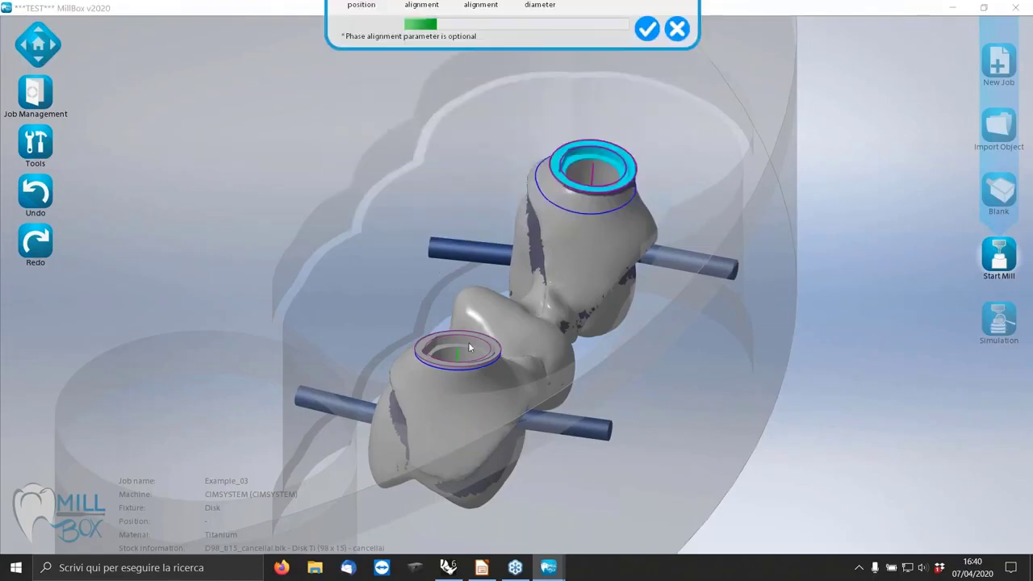
pyautogui.click(676, 125)
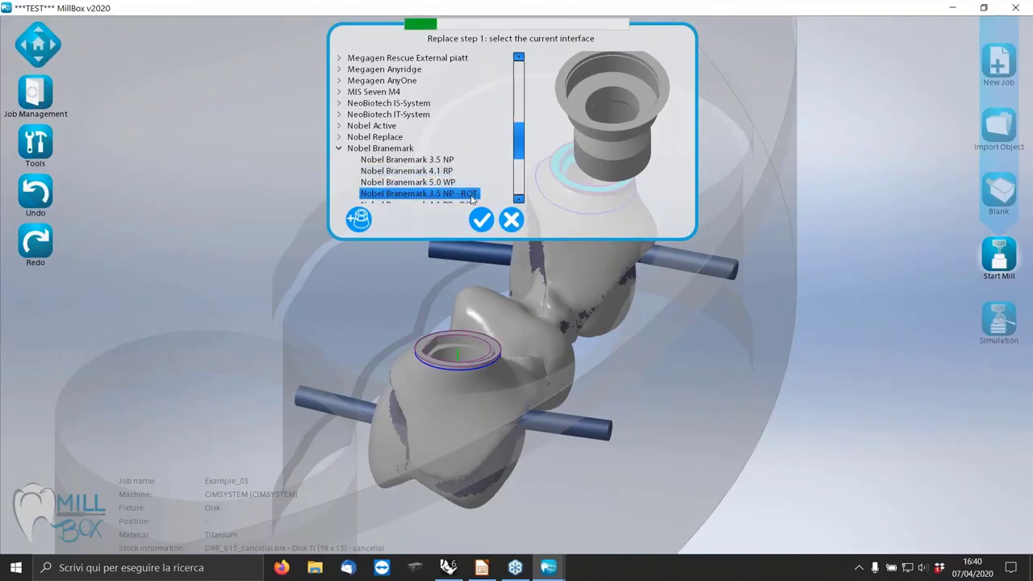
pyautogui.scroll(-2, 472, 199)
pyautogui.click(460, 136)
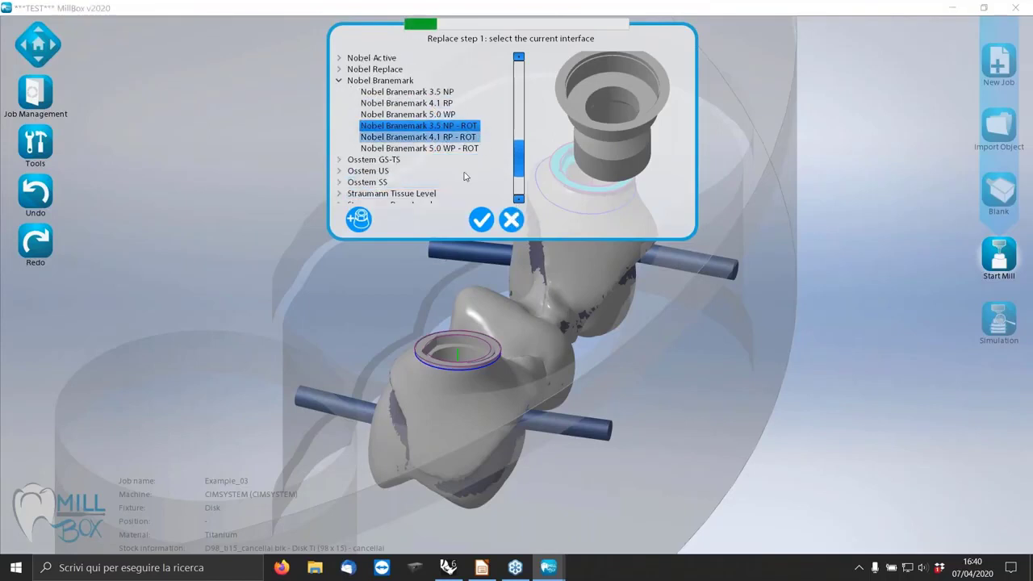
pyautogui.click(481, 220)
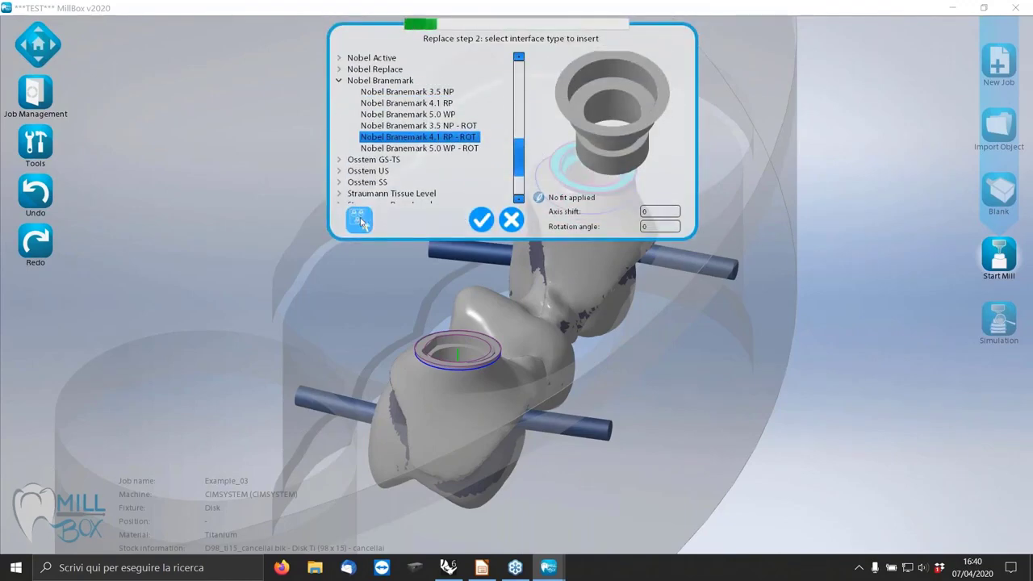
# Include the bridge's front connection in the replacement and insert Nobel Branemark 4.1 RP - ROT in both without fit
pyautogui.click(360, 223)
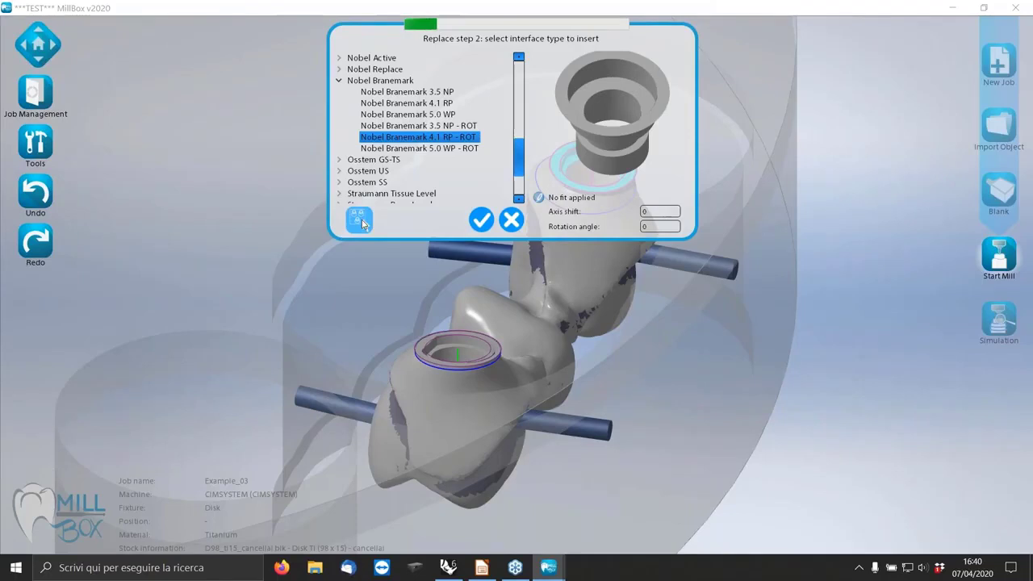
pyautogui.click(458, 348)
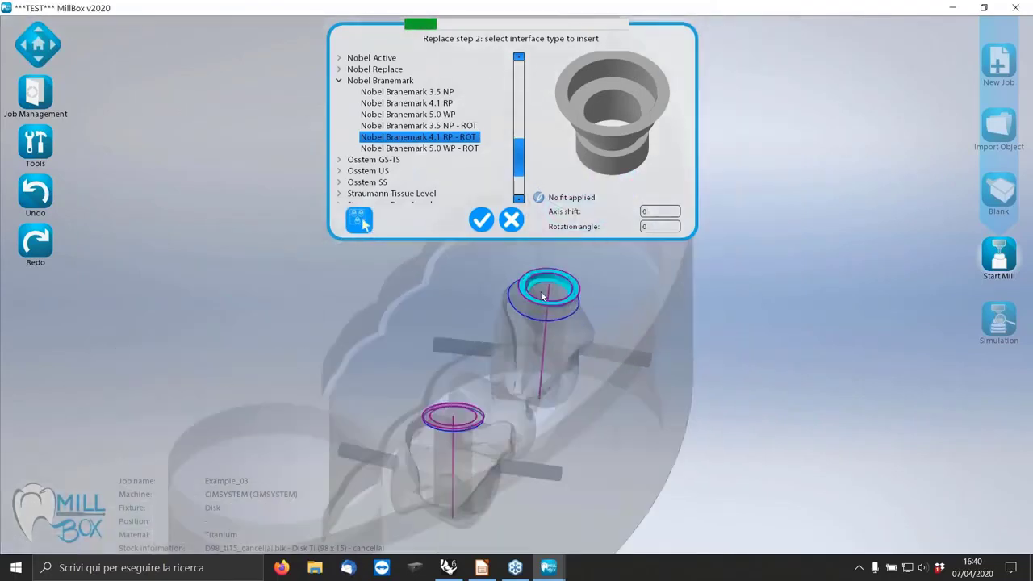
pyautogui.click(481, 220)
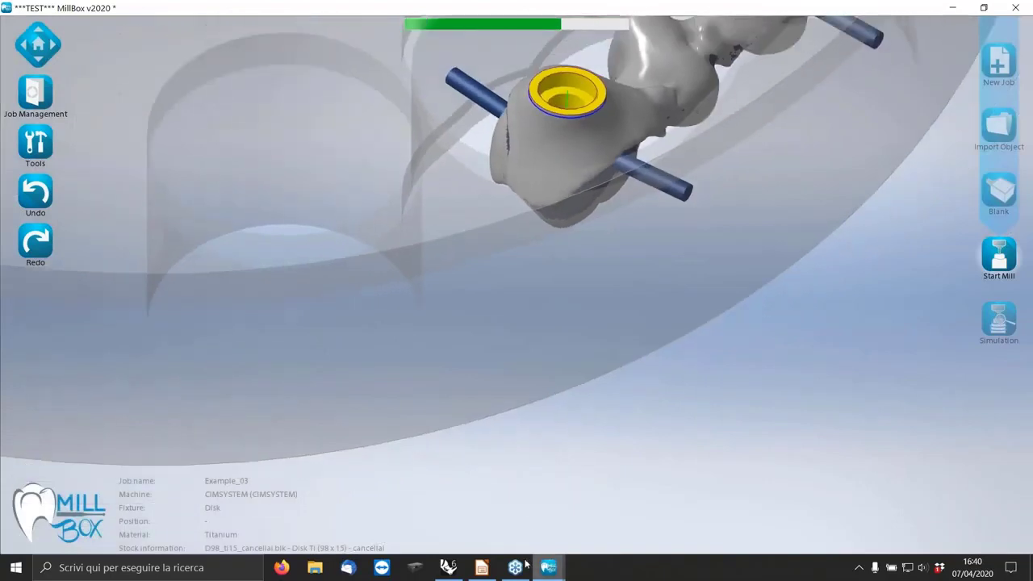
# Switch to Rhinoceros, run MillBoxImplantEditor, and dismiss the workflow examples to start a new implant project
pyautogui.moveTo(456, 565)
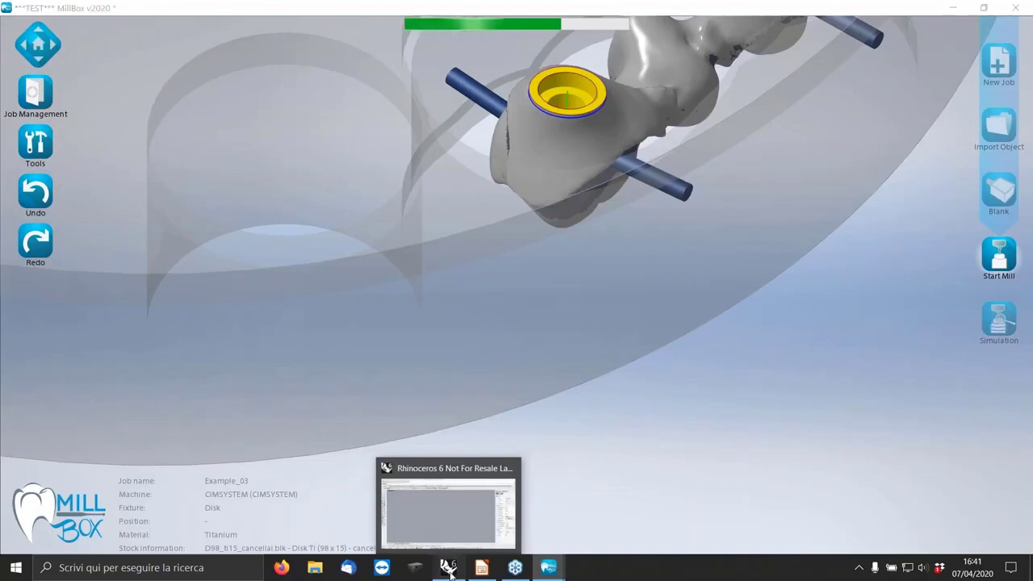
pyautogui.click(449, 565)
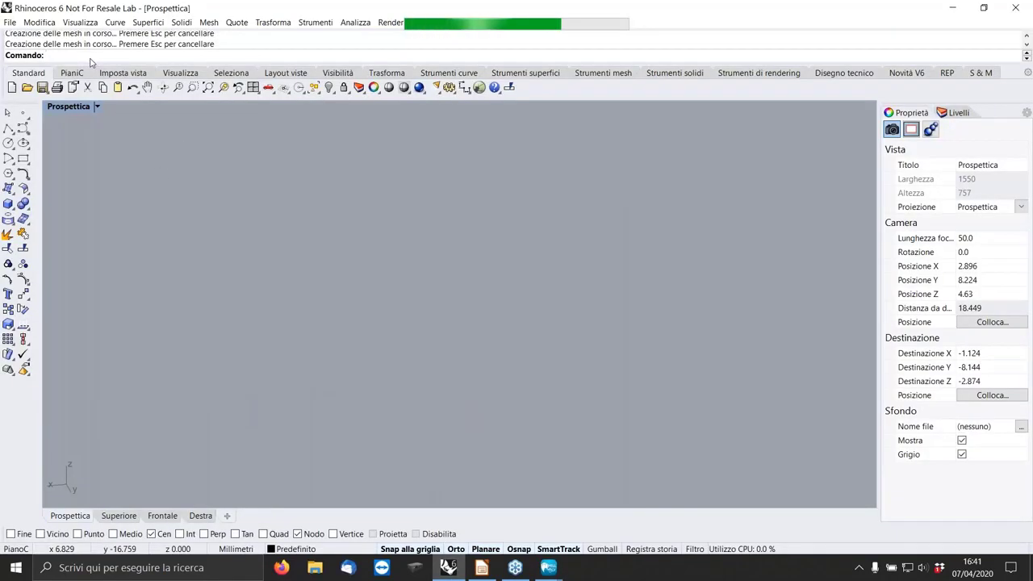
pyautogui.write('MillBoxImplantEditor')
pyautogui.press('Return')
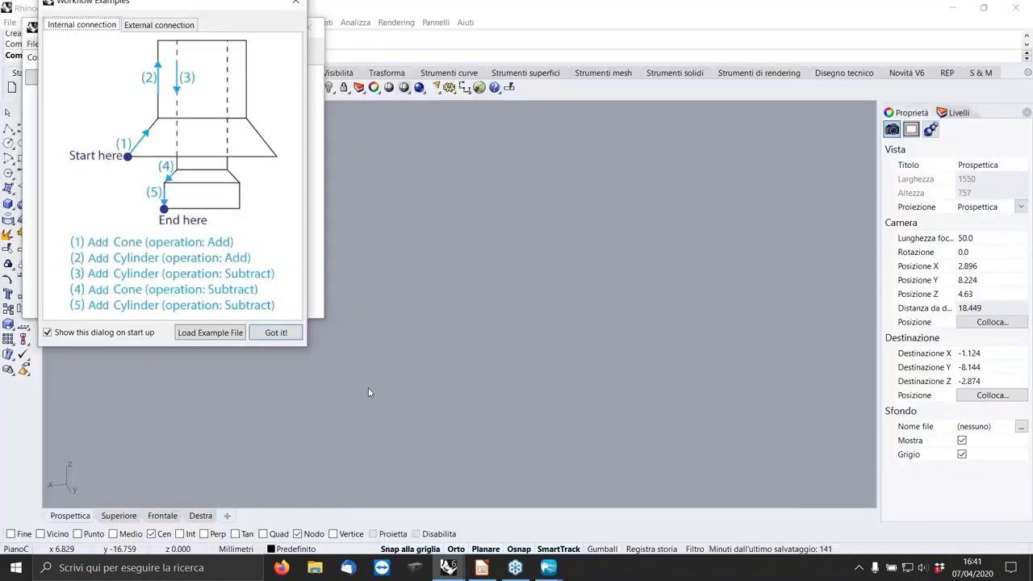
pyautogui.moveTo(219, 16); pyautogui.dragTo(441, 128)
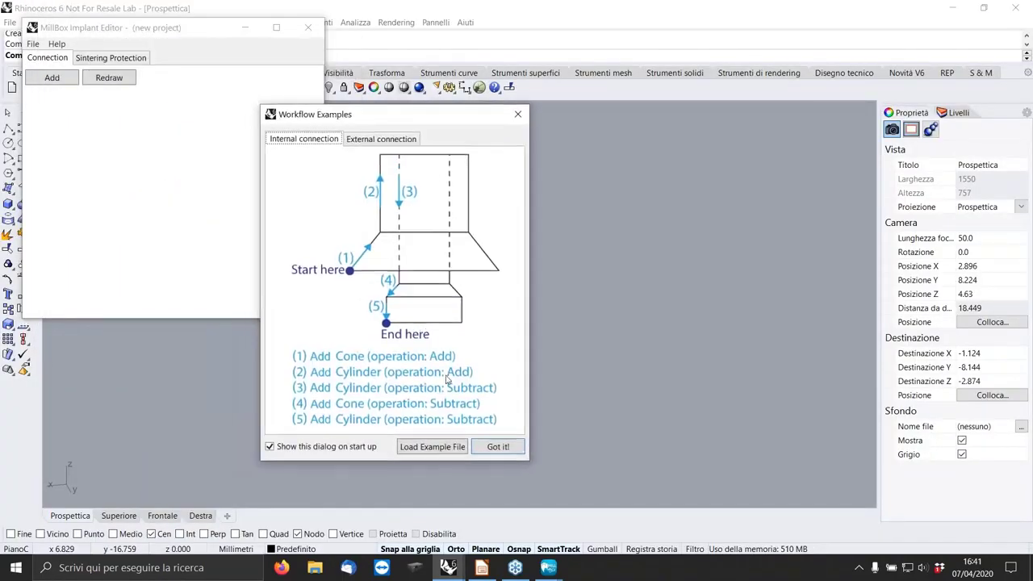
pyautogui.click(500, 449)
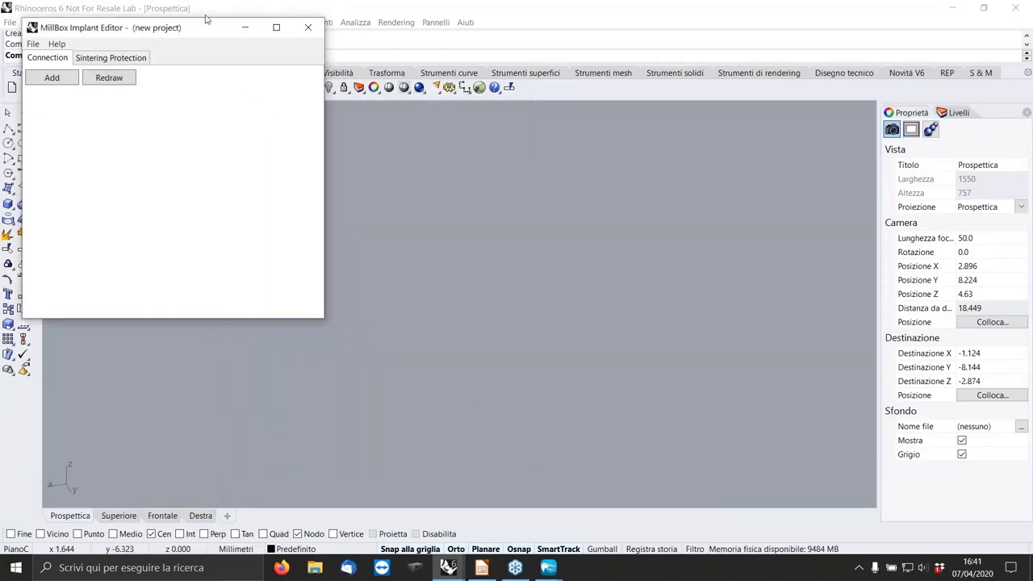
pyautogui.moveTo(209, 31); pyautogui.dragTo(295, 94)
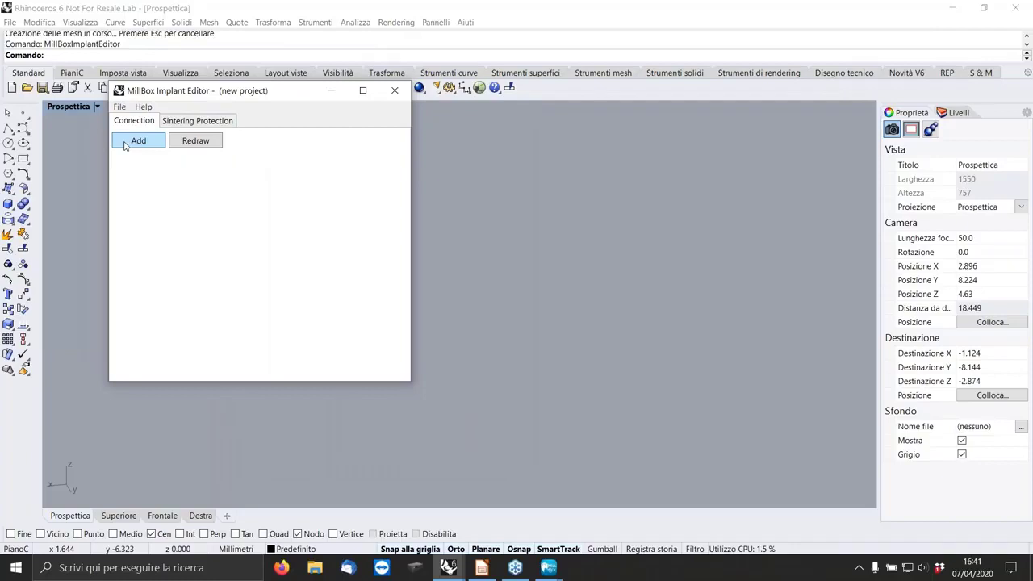
# Add a base circle with diameter 5 to the new connection
pyautogui.click(124, 145)
pyautogui.click(149, 153)
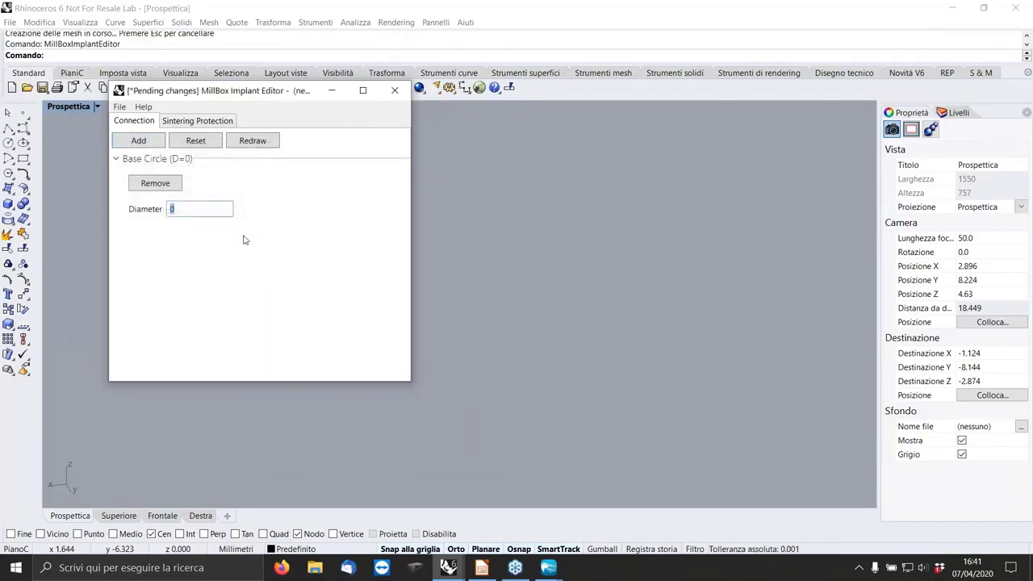
pyautogui.write('5')
pyautogui.press('Return')
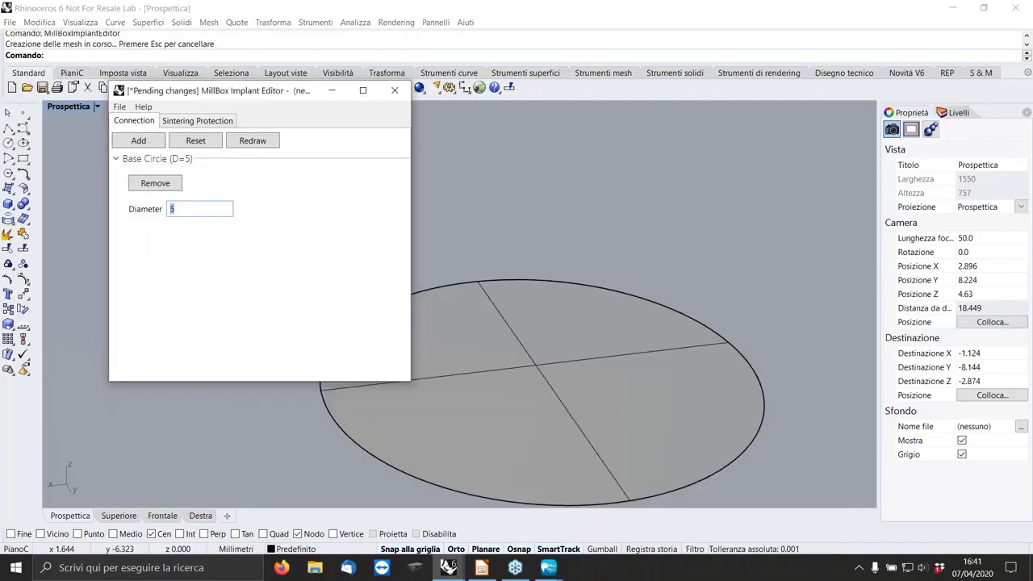
# Subtract a cone with height 0.5, top diameter 4.8 and bottom diameter 3.8 from the base, and redraw the connection
pyautogui.click(149, 145)
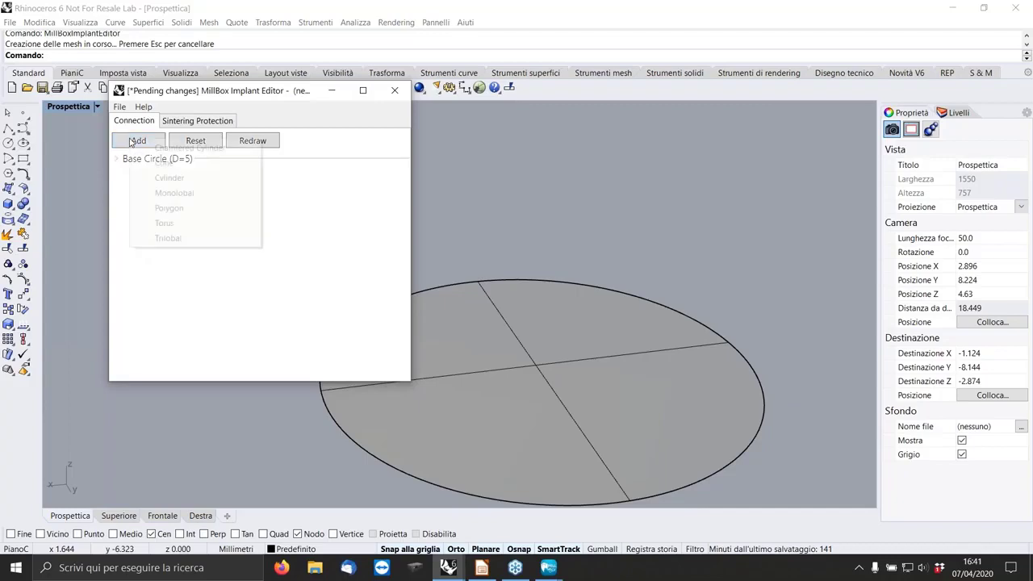
pyautogui.click(164, 163)
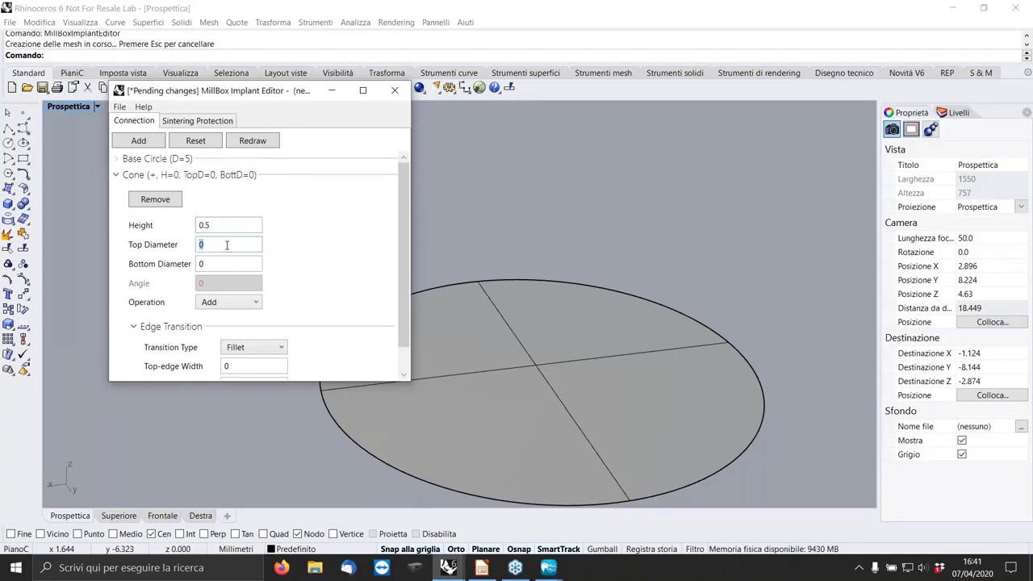
pyautogui.write('4.8')
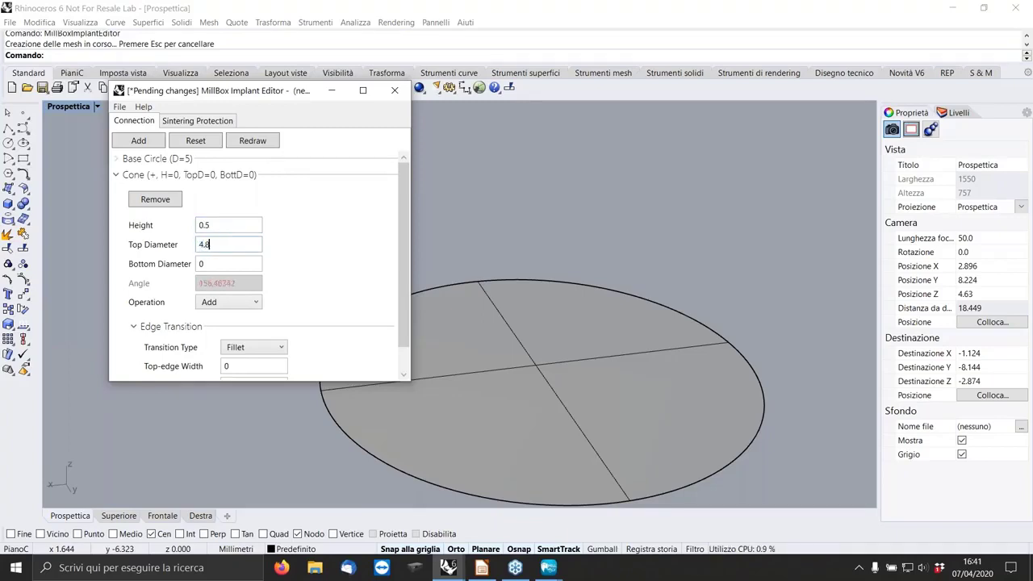
pyautogui.click(225, 264)
pyautogui.write('3.8')
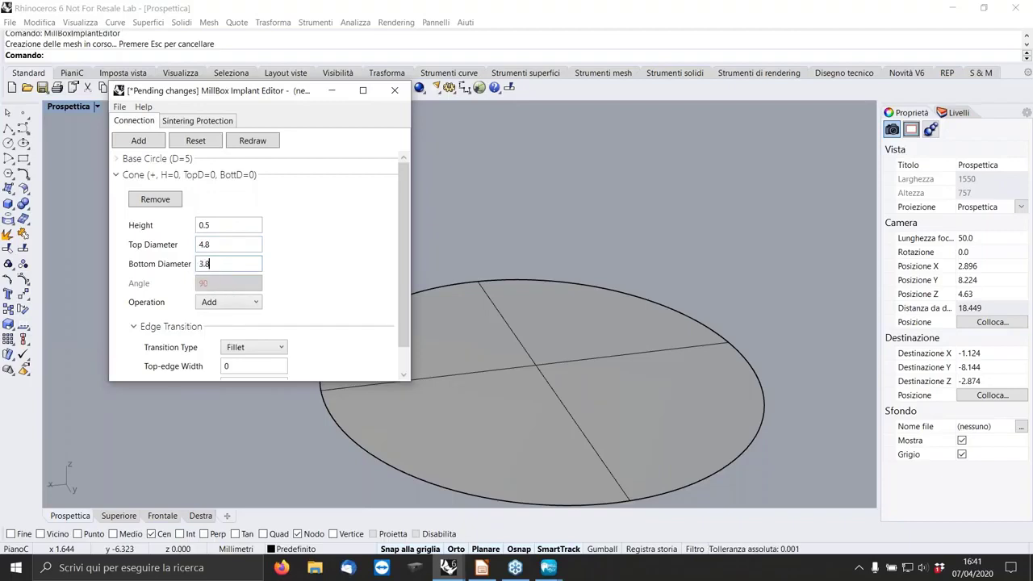
pyautogui.click(247, 303)
pyautogui.click(248, 331)
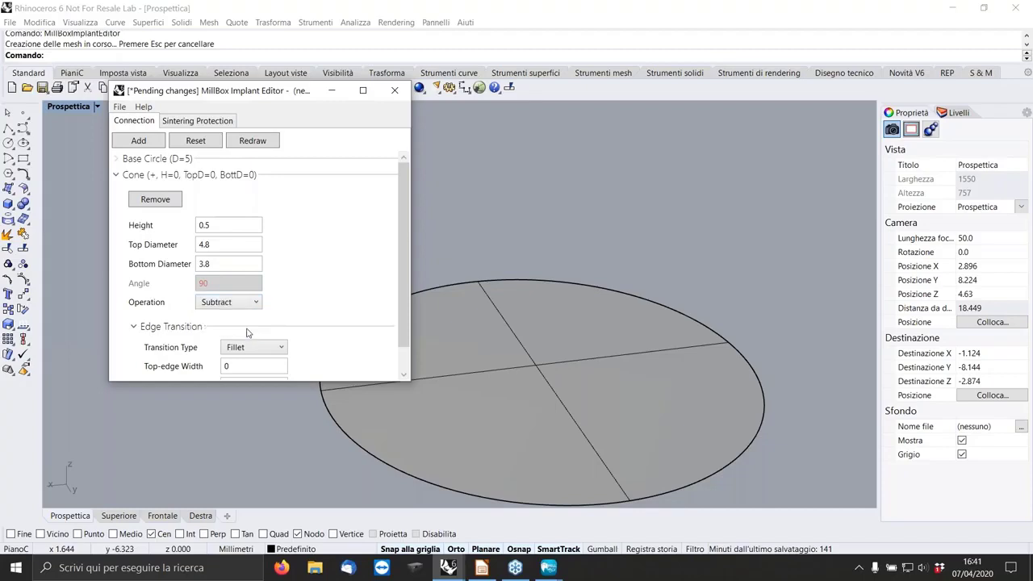
pyautogui.click(255, 142)
pyautogui.click(123, 177)
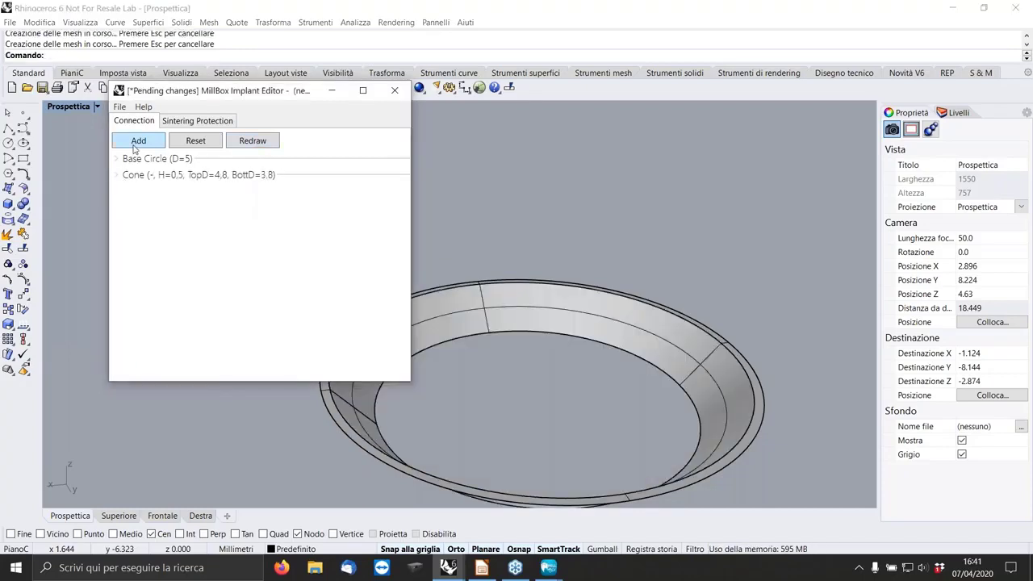
# Add a second cone with height 0.5, top diameter 2.9, bottom diameter 3.3 and operation Add, and redraw the connection
pyautogui.click(137, 141)
pyautogui.click(168, 169)
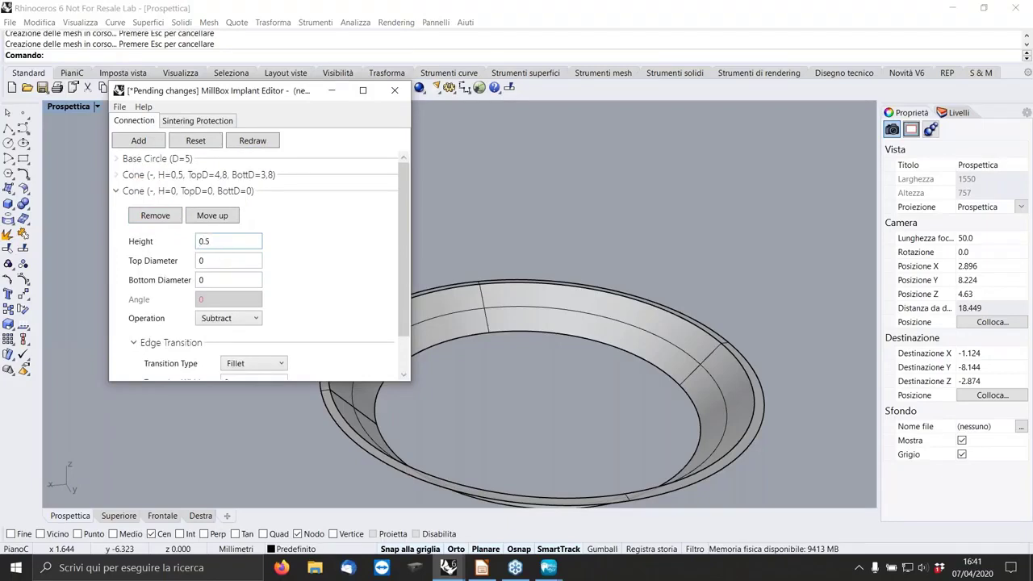
pyautogui.click(219, 261)
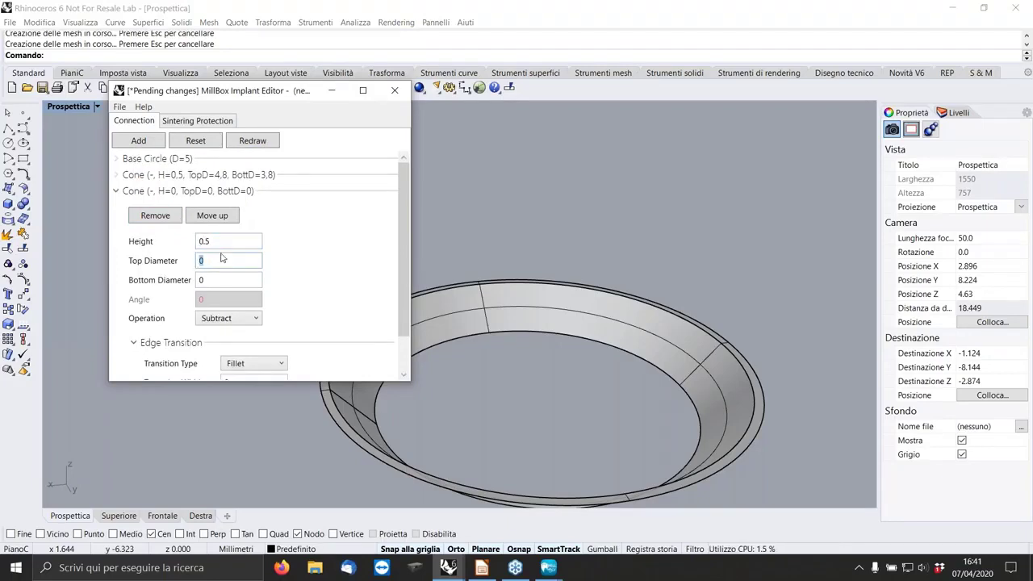
pyautogui.write('2.9')
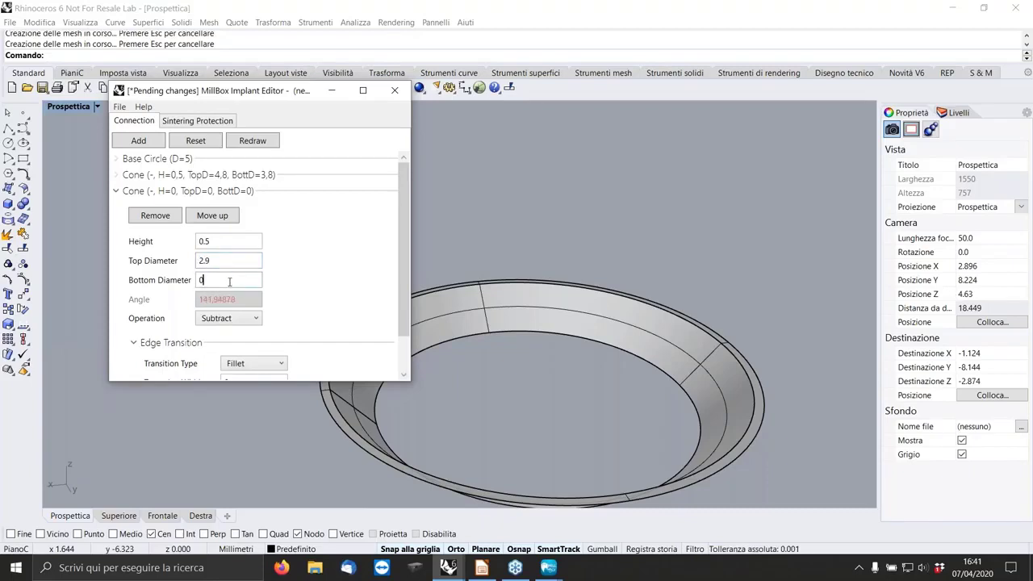
pyautogui.write('3.3')
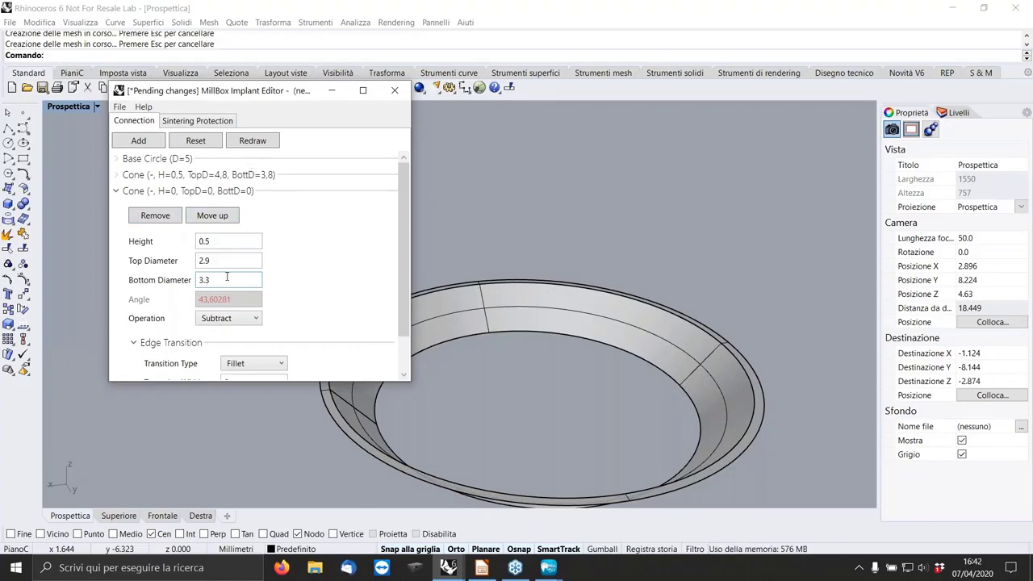
pyautogui.click(248, 320)
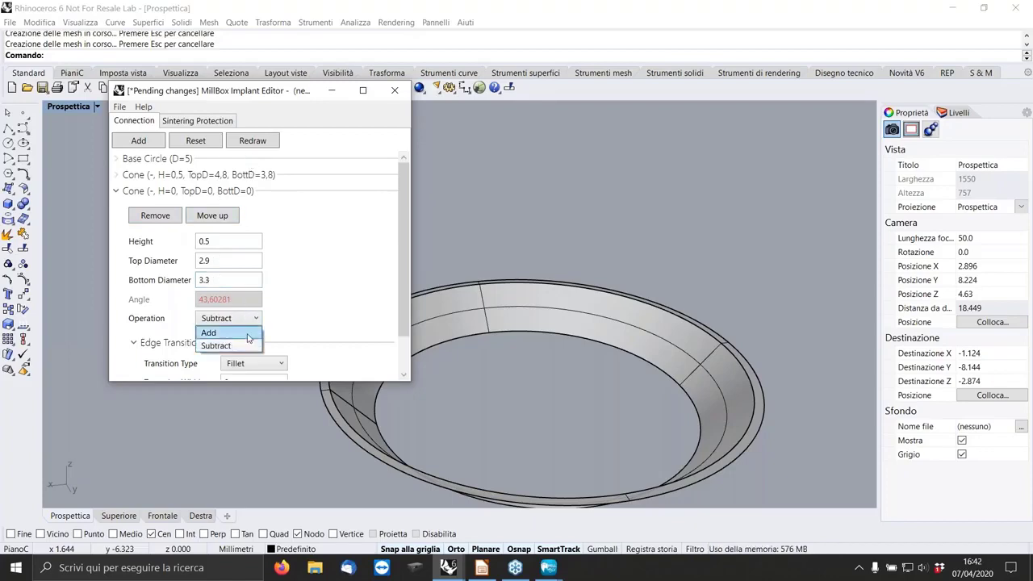
pyautogui.click(255, 142)
pyautogui.click(119, 191)
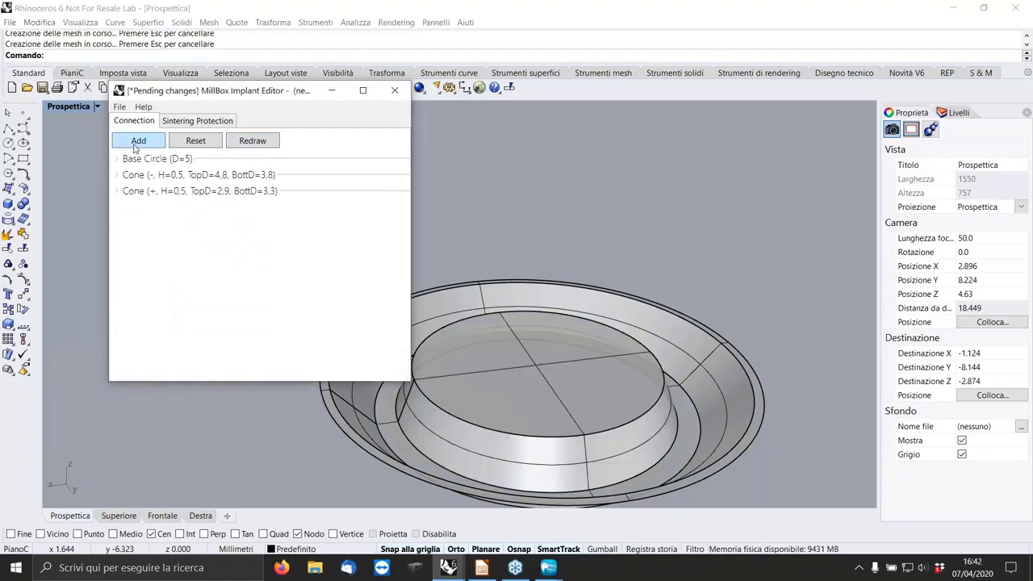
# Add an eight-sided polygon with height 1.2, parallel-side distance 2.7 and operation Add, and redraw the connection
pyautogui.click(138, 142)
pyautogui.click(170, 210)
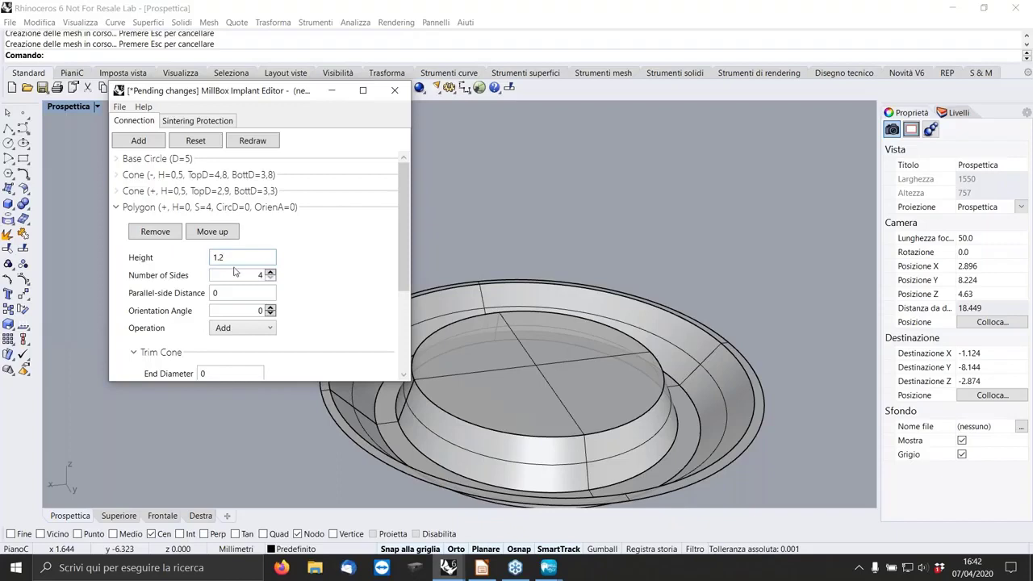
pyautogui.scroll(4, 271, 275)
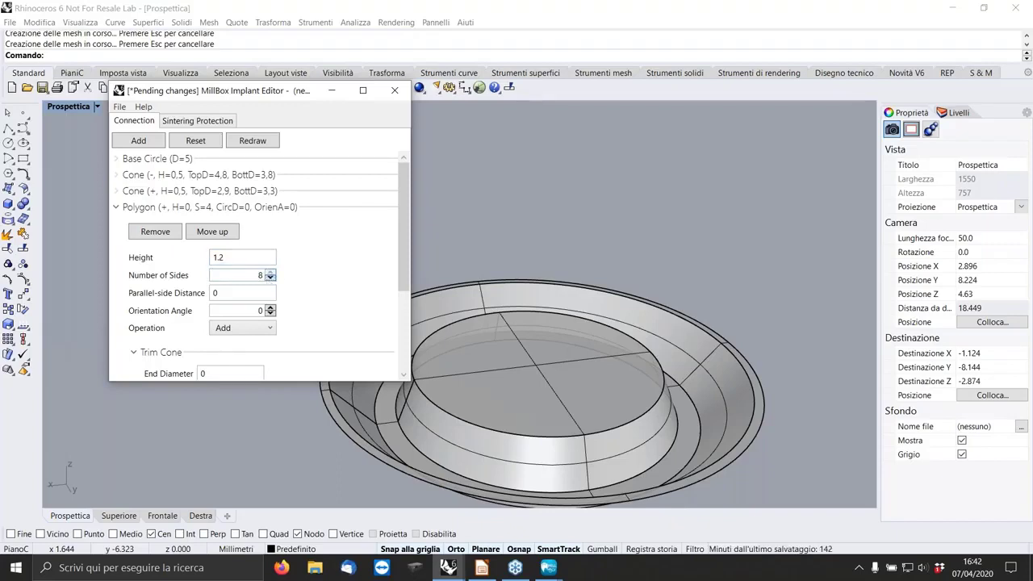
pyautogui.doubleClick(251, 292)
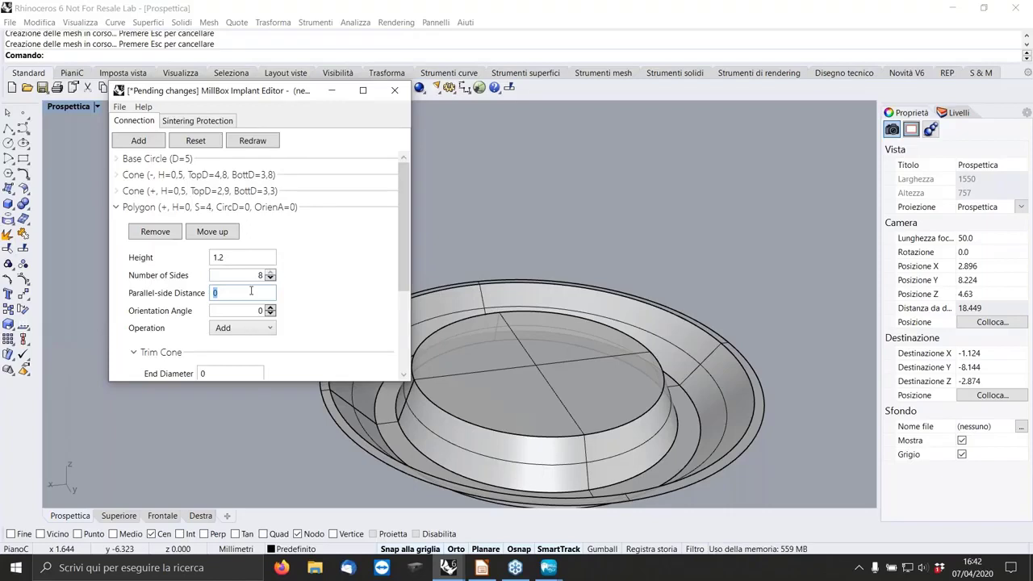
pyautogui.press('Tab')
pyautogui.click(241, 331)
pyautogui.click(240, 339)
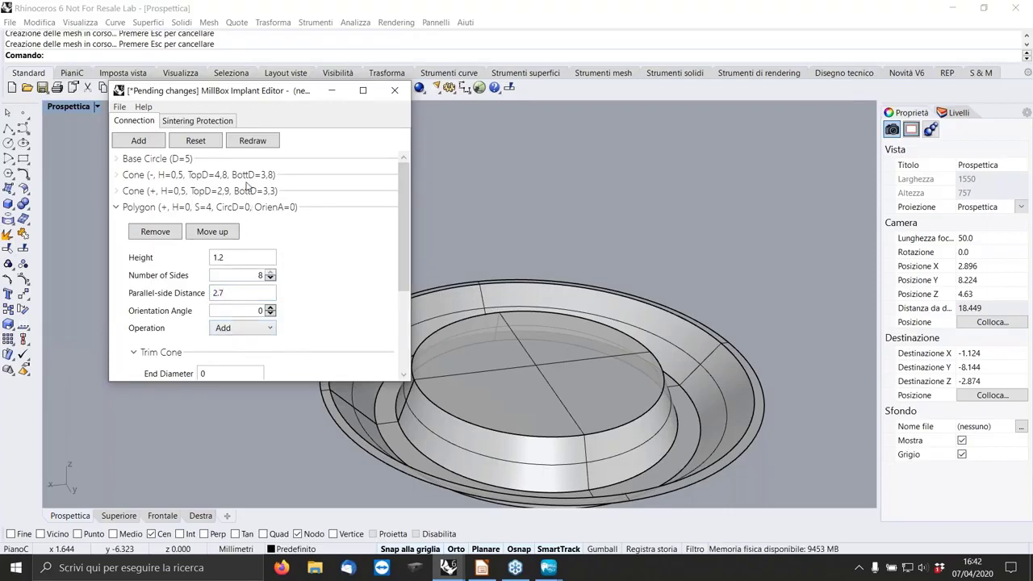
pyautogui.click(255, 147)
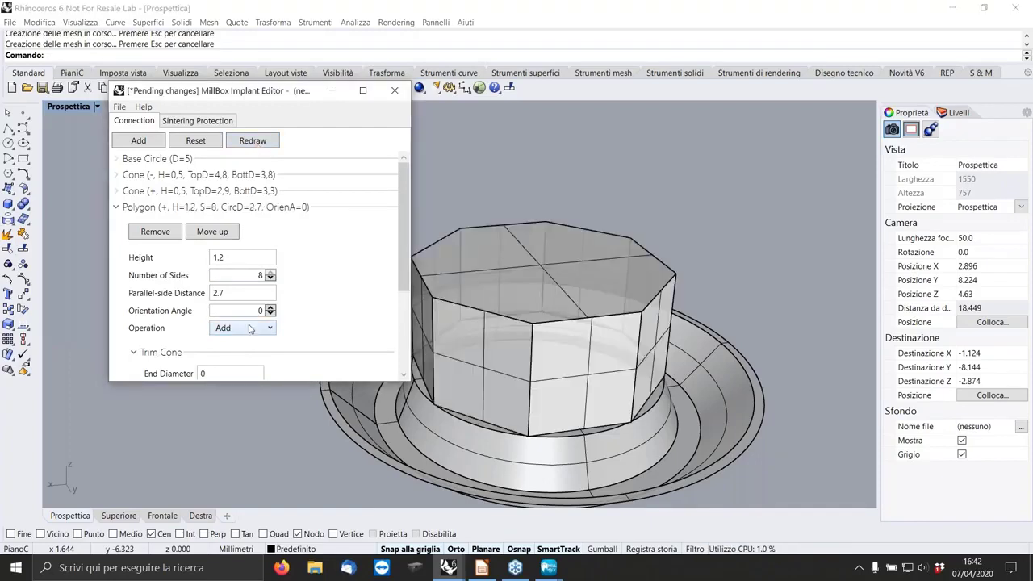
# Chamfer the octagonal polygon's vertical edges with a width of 0.2 and redraw the connection
pyautogui.scroll(-3, 250, 328)
pyautogui.click(282, 303)
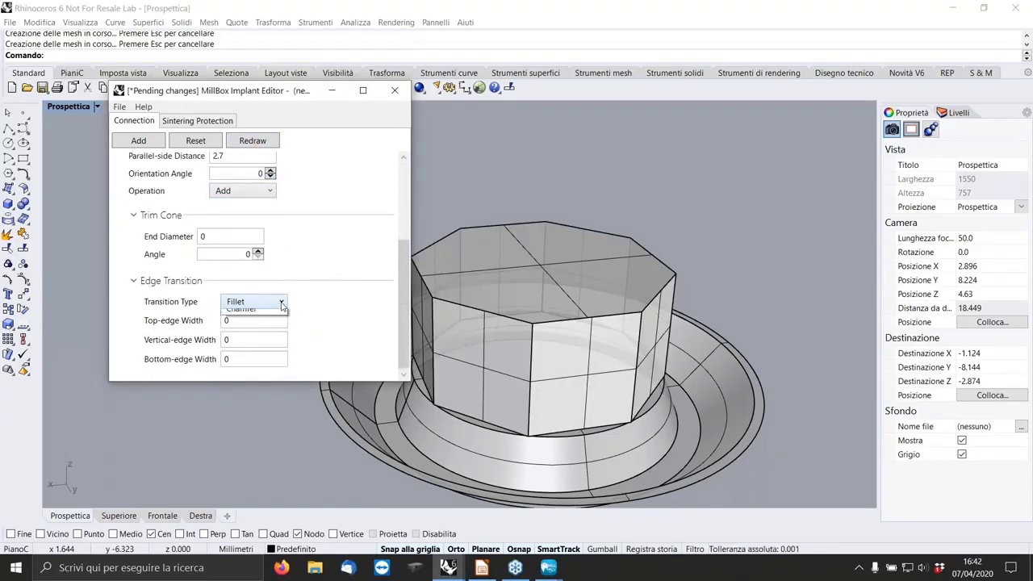
pyautogui.click(246, 326)
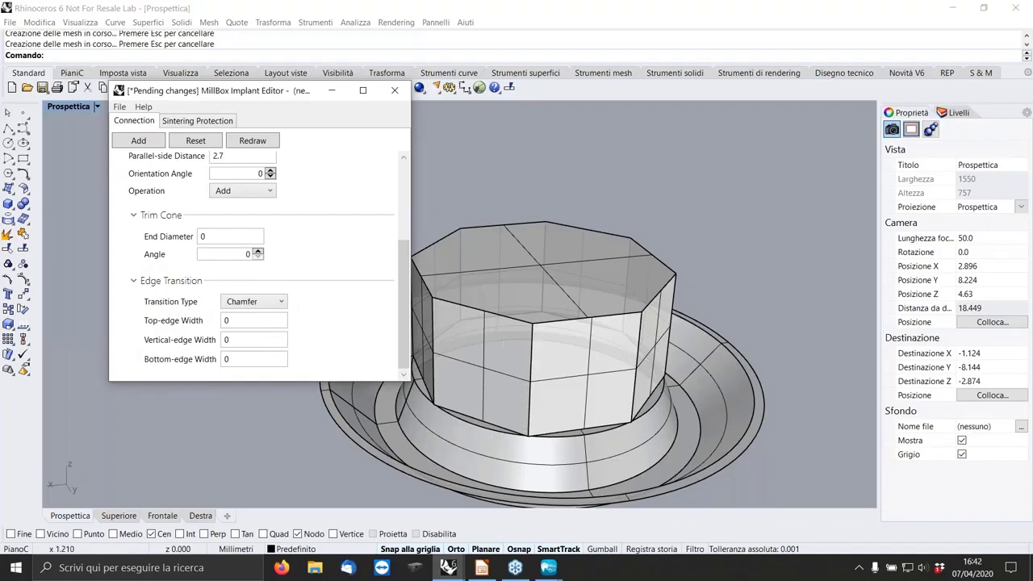
pyautogui.click(243, 341)
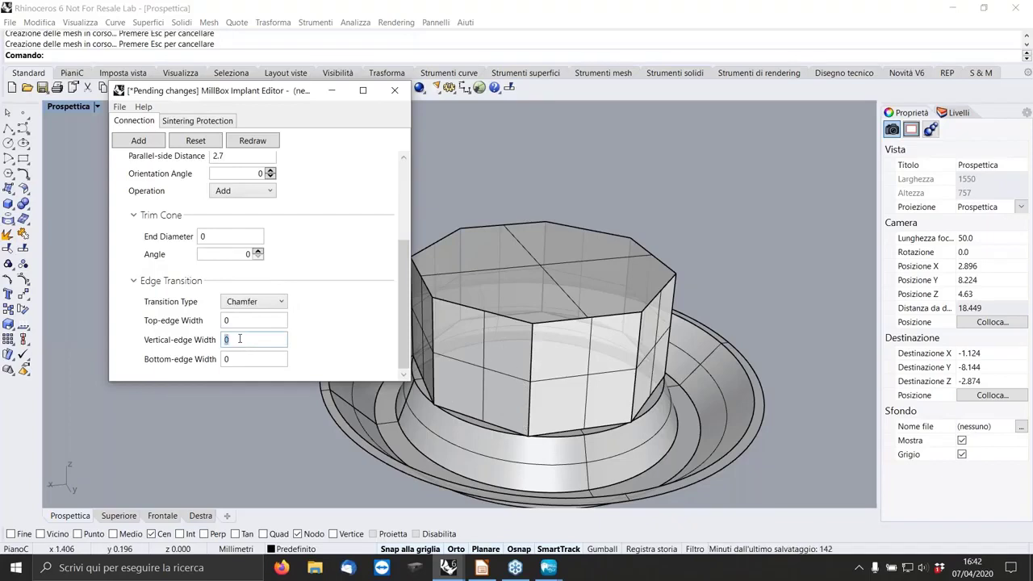
pyautogui.write('0.2')
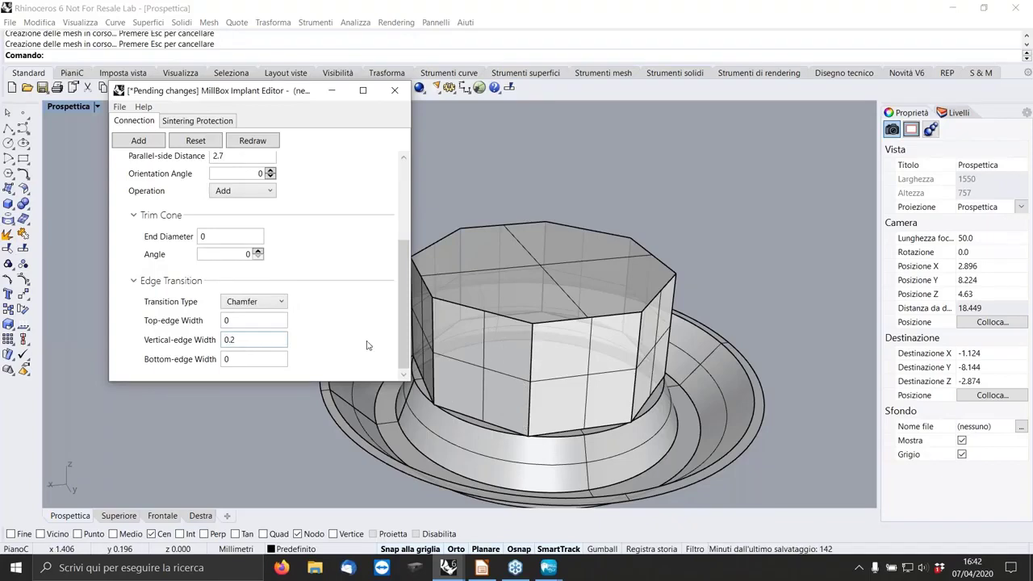
pyautogui.click(252, 141)
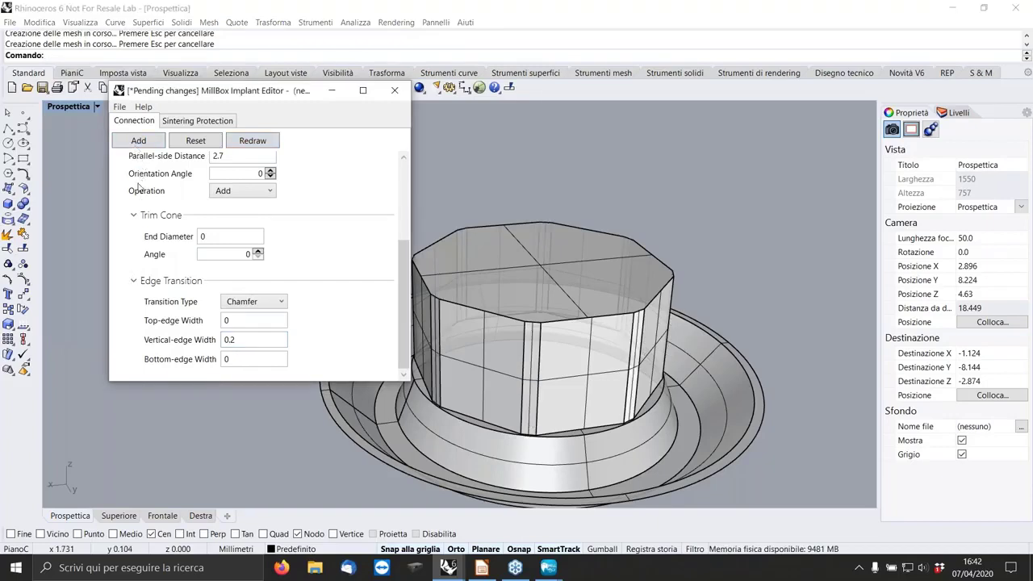
pyautogui.scroll(5, 140, 188)
pyautogui.click(131, 209)
# Add a cone above the polygon with height 0.5, top diameter 2.3, bottom diameter 2.65 and operation Add, and redraw the connection
pyautogui.click(134, 145)
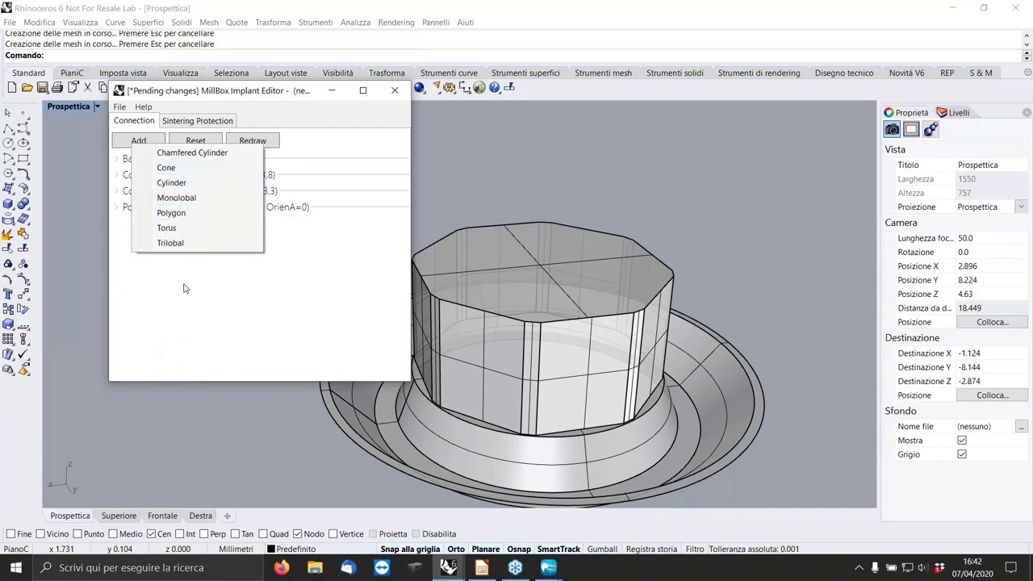
pyautogui.click(185, 169)
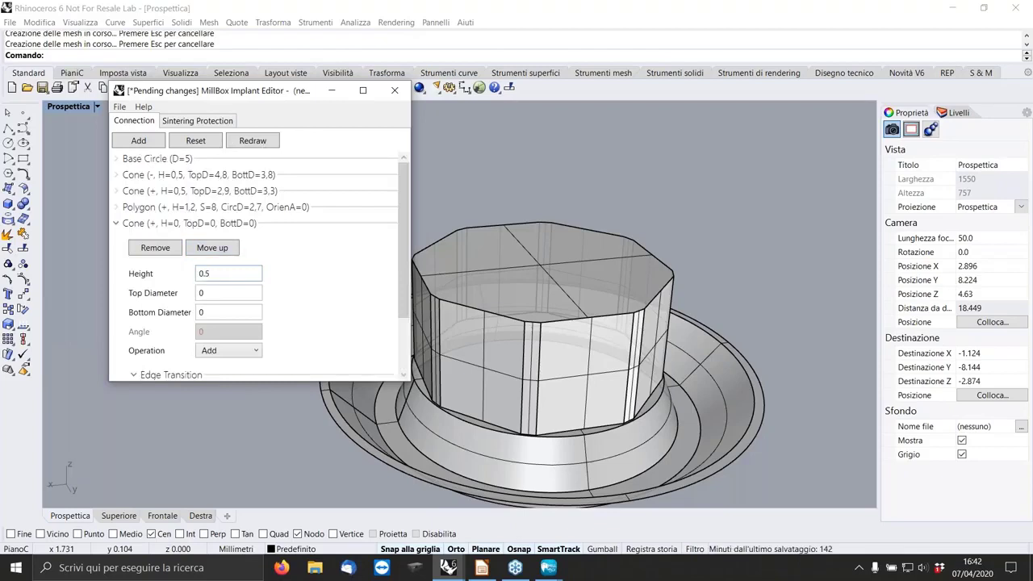
pyautogui.doubleClick(223, 293)
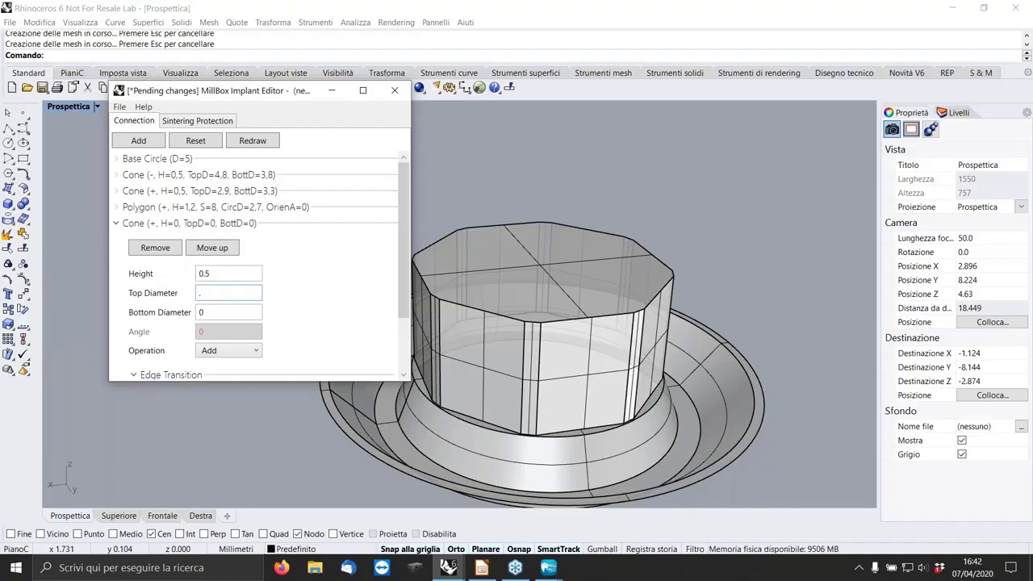
pyautogui.write('2.3')
pyautogui.doubleClick(209, 312)
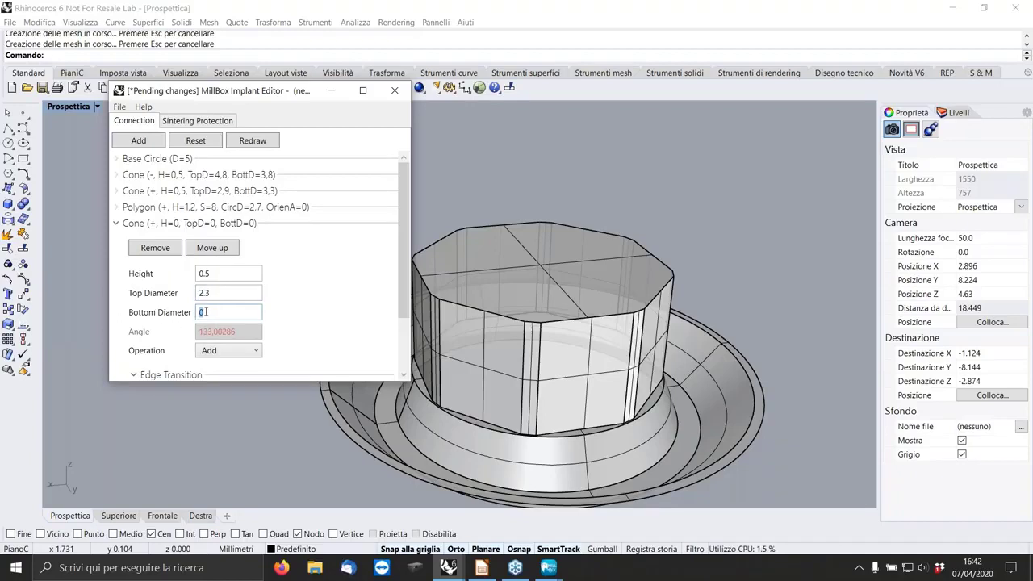
pyautogui.write('2.65')
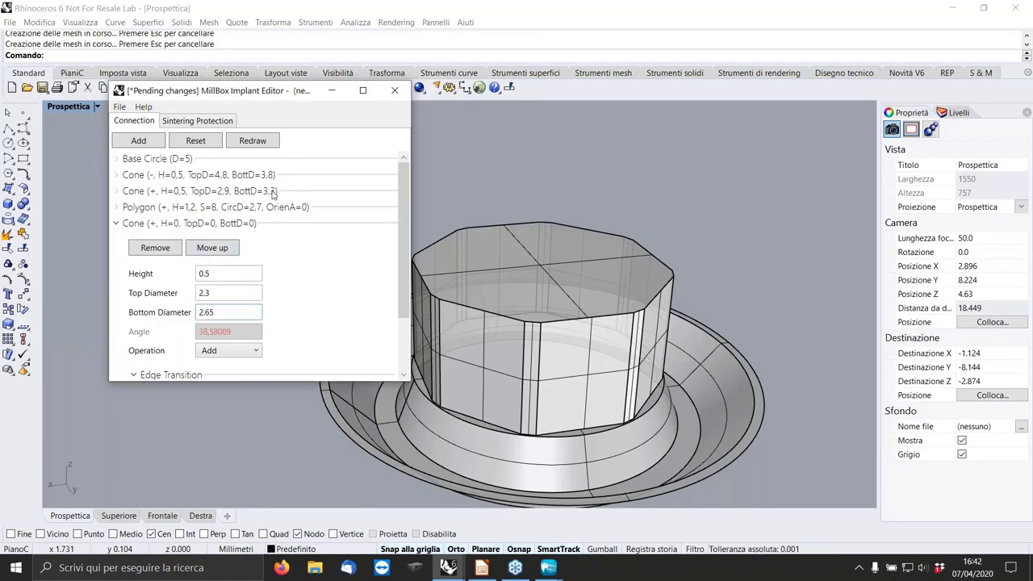
pyautogui.click(259, 141)
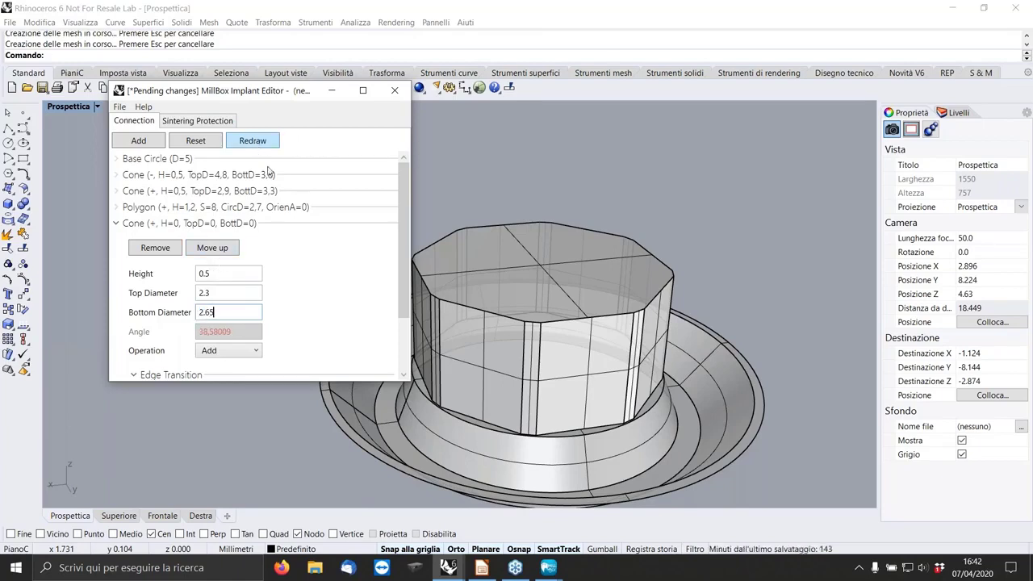
pyautogui.click(116, 223)
# Subtract a cylinder with height 2.6 and diameter 2.05 from the connection, and redraw it
pyautogui.click(138, 143)
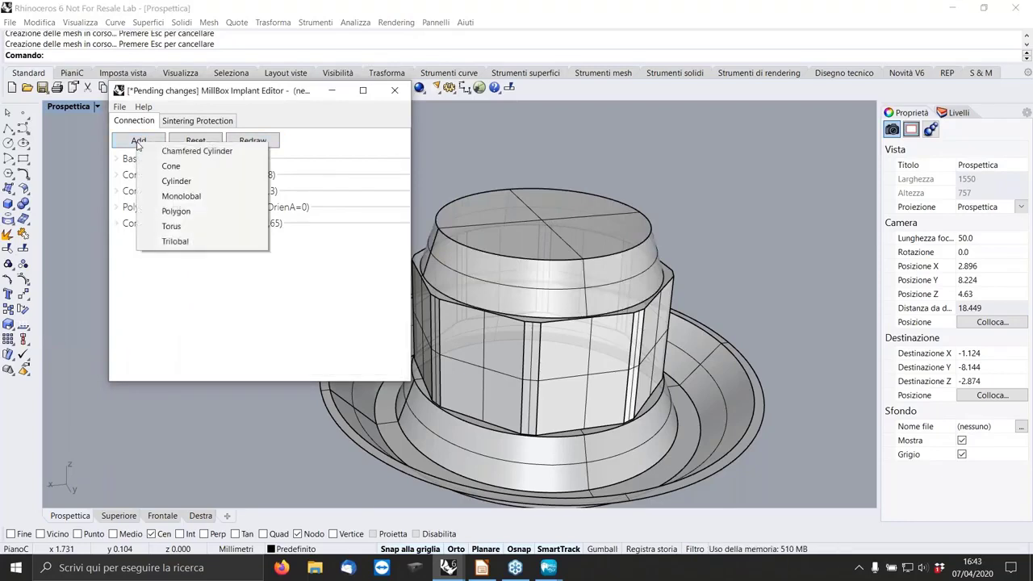
pyautogui.click(179, 183)
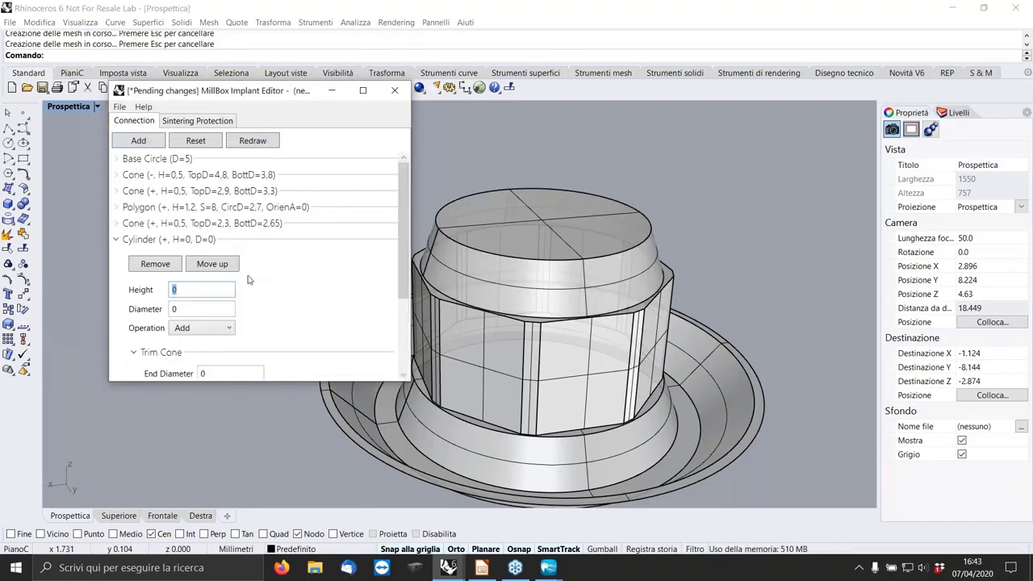
pyautogui.click(202, 289)
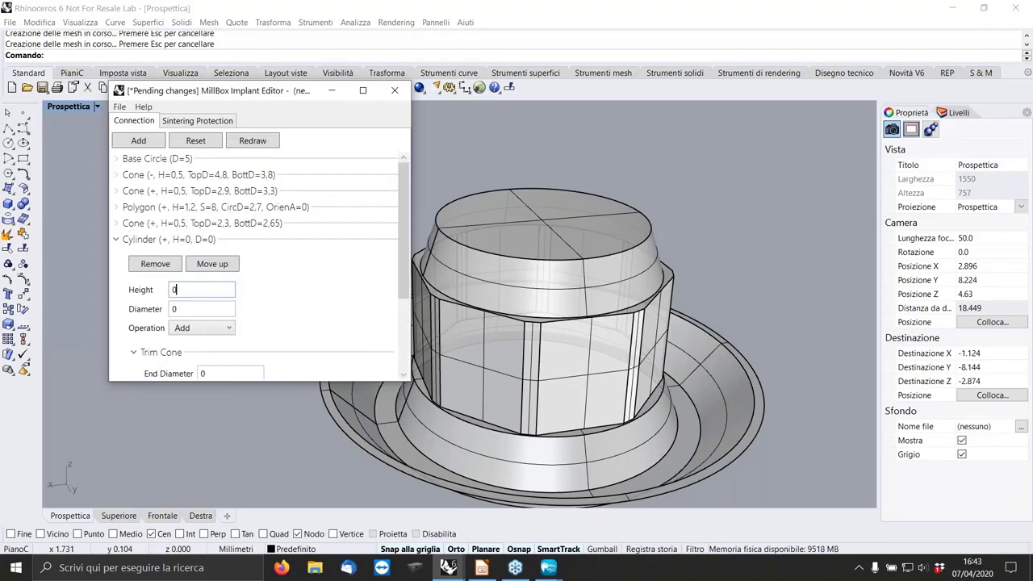
pyautogui.write('2.6')
pyautogui.press('BackSpace')
pyautogui.press('BackSpace')
pyautogui.press('BackSpace')
pyautogui.press('BackSpace')
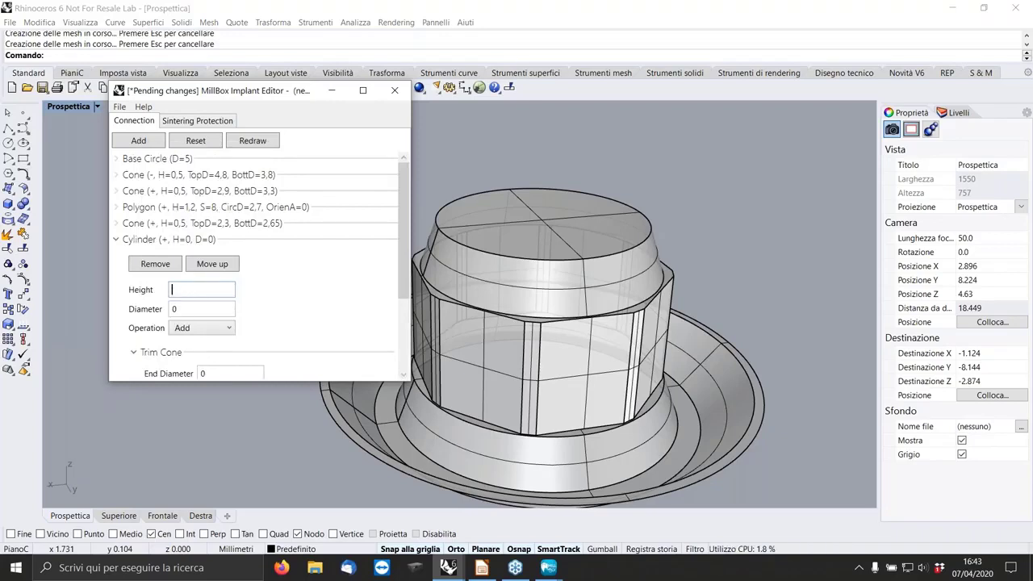
pyautogui.write('2,6')
pyautogui.click(212, 305)
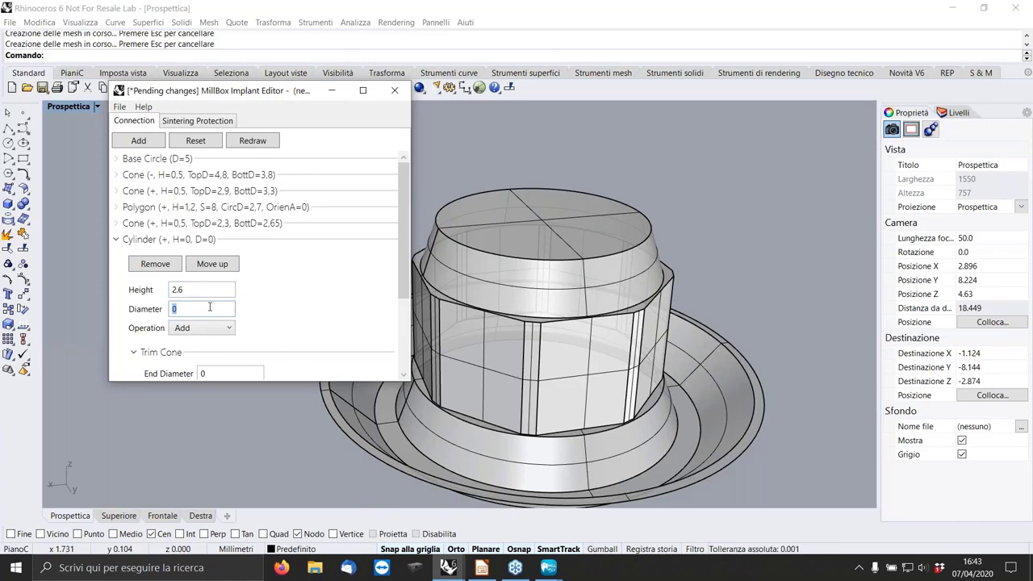
pyautogui.write('2.05')
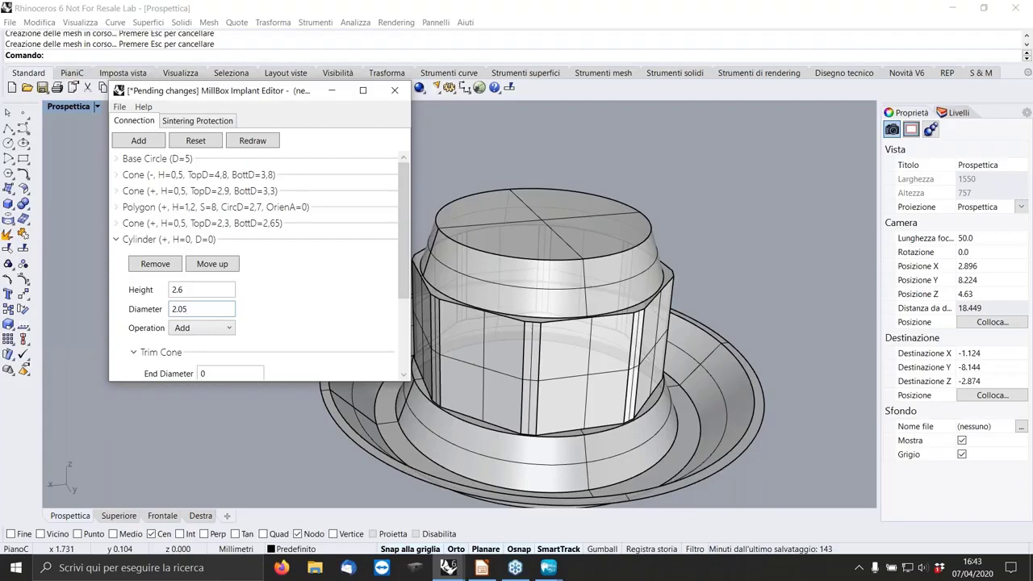
pyautogui.click(226, 331)
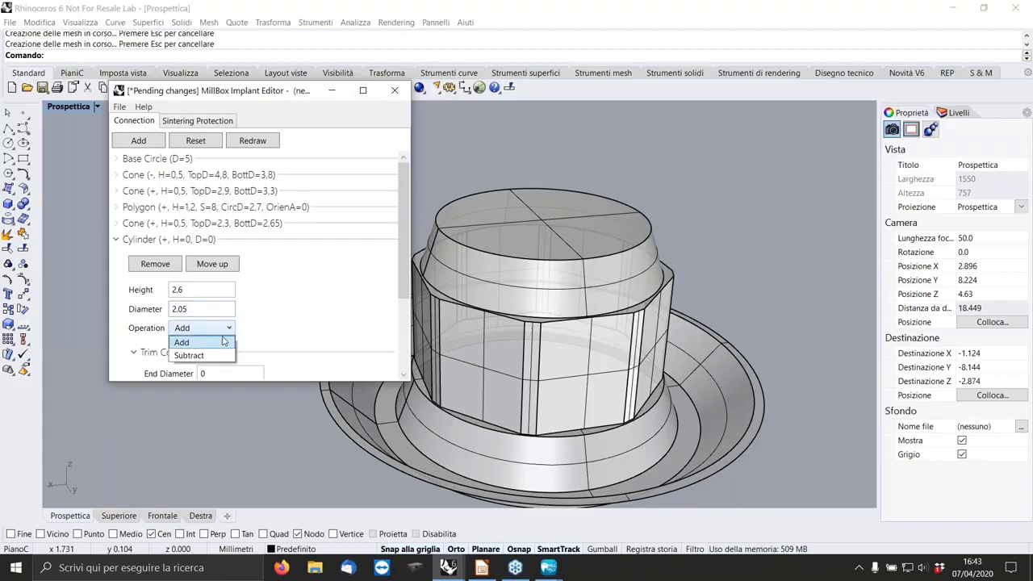
pyautogui.click(214, 356)
pyautogui.click(261, 147)
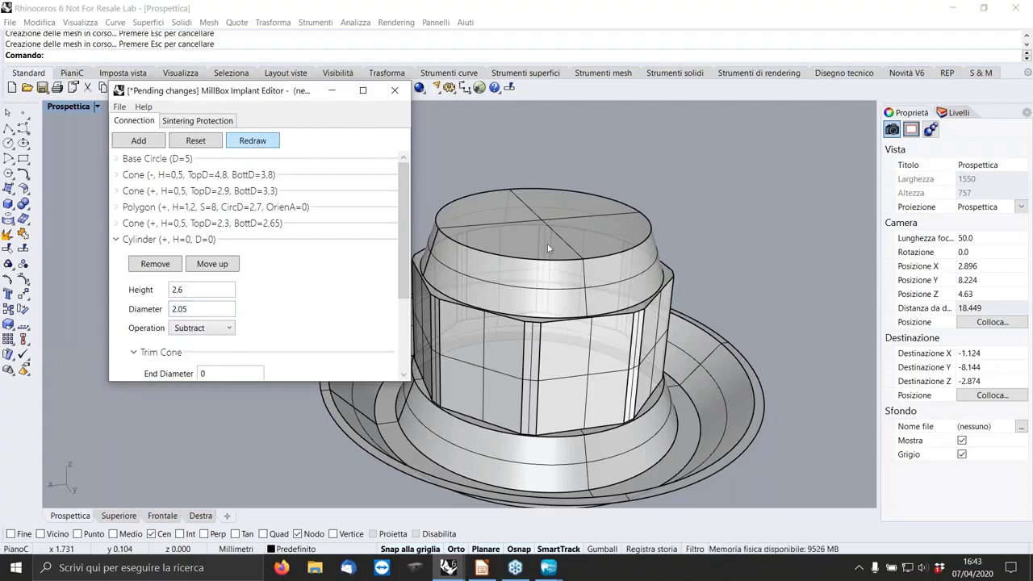
pyautogui.click(116, 236)
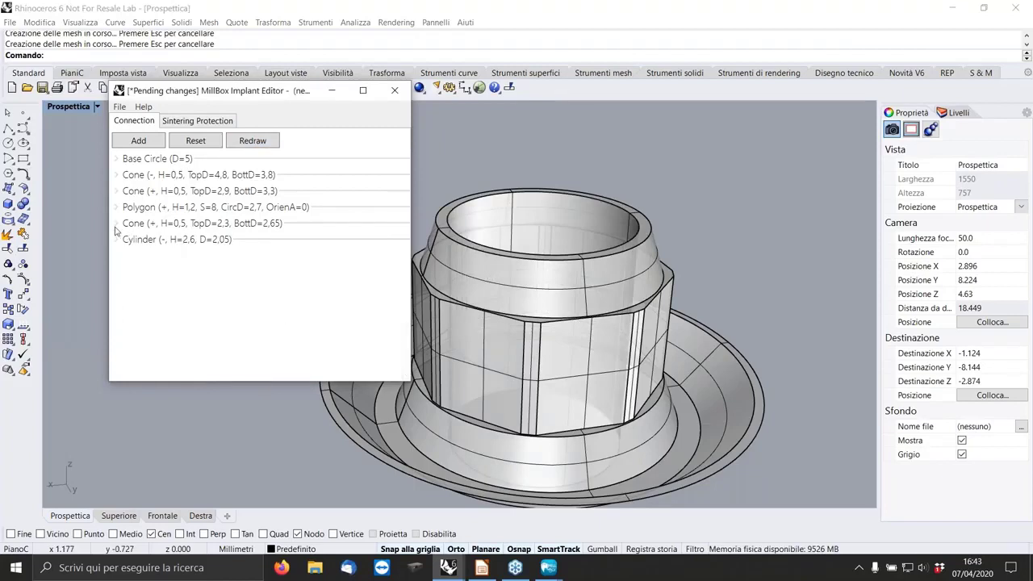
# Subtract a cone with height 0.2, top diameter 2.05 and bottom diameter 2.5 below the bored cylinder, and redraw the connection
pyautogui.click(137, 143)
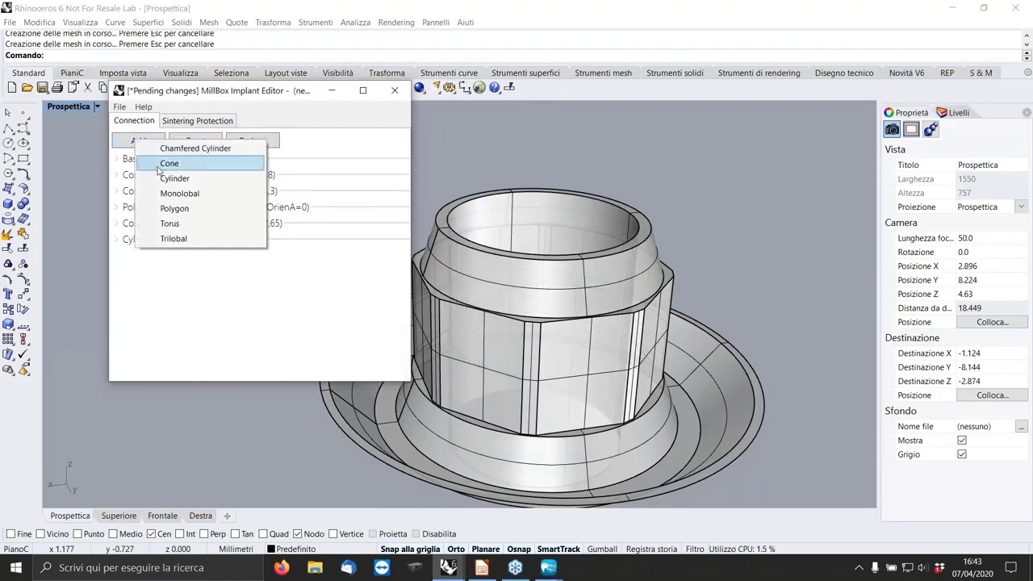
pyautogui.click(171, 241)
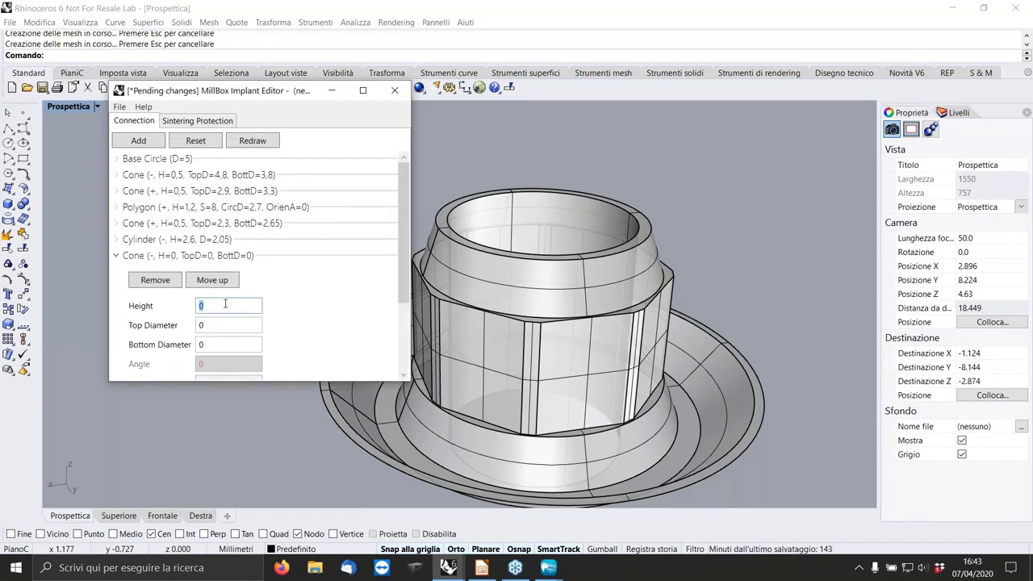
pyautogui.write('0')
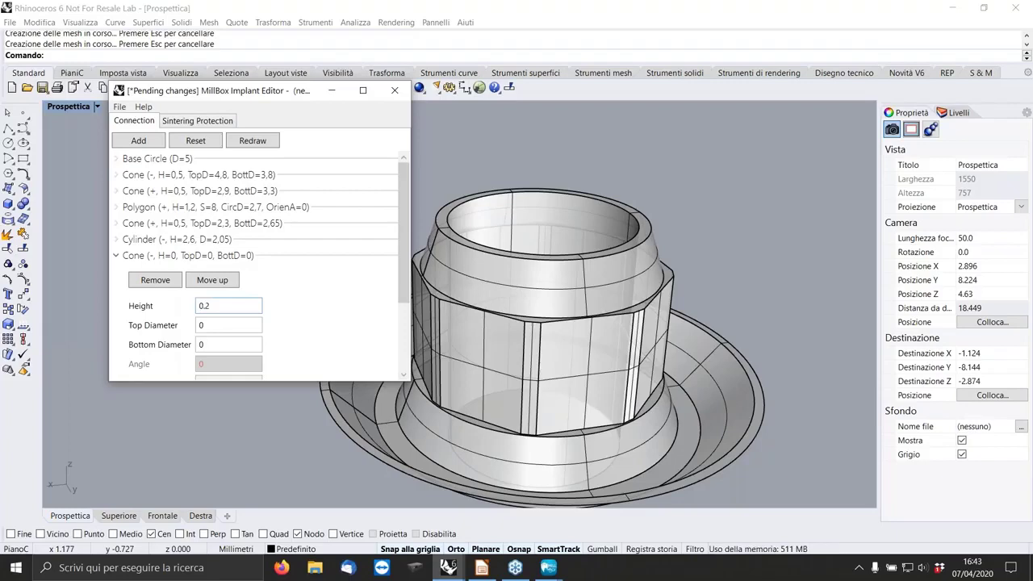
pyautogui.click(234, 324)
pyautogui.write('2.05')
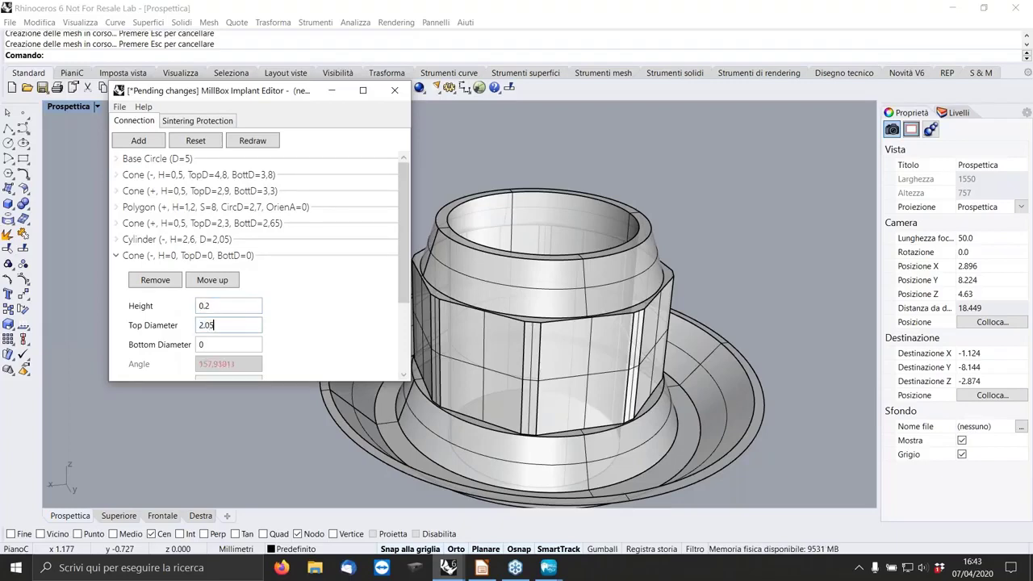
pyautogui.click(212, 345)
pyautogui.write('205')
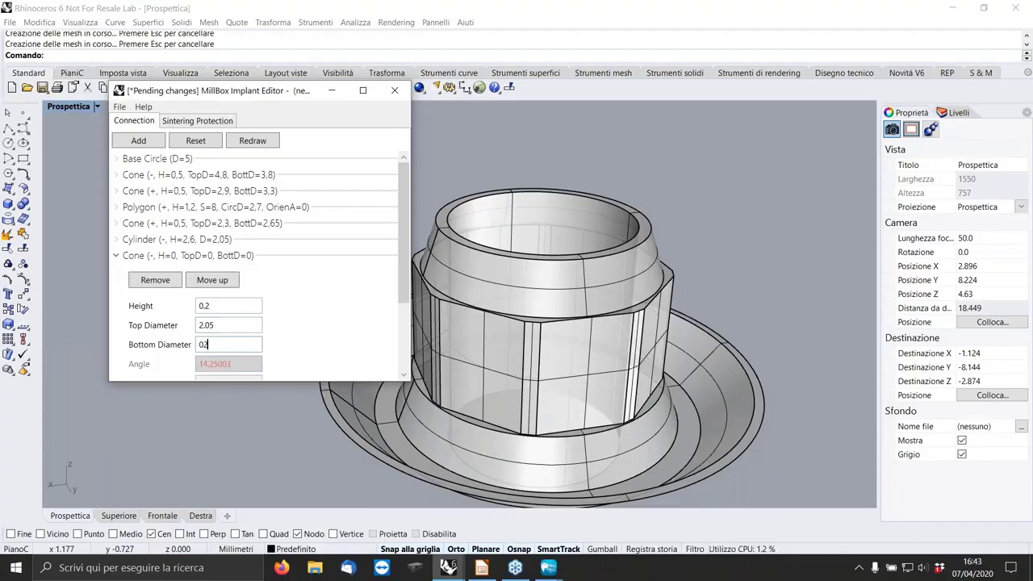
pyautogui.press('BackSpace')
pyautogui.press('BackSpace')
pyautogui.press('BackSpace')
pyautogui.press('BackSpace')
pyautogui.write('2.5')
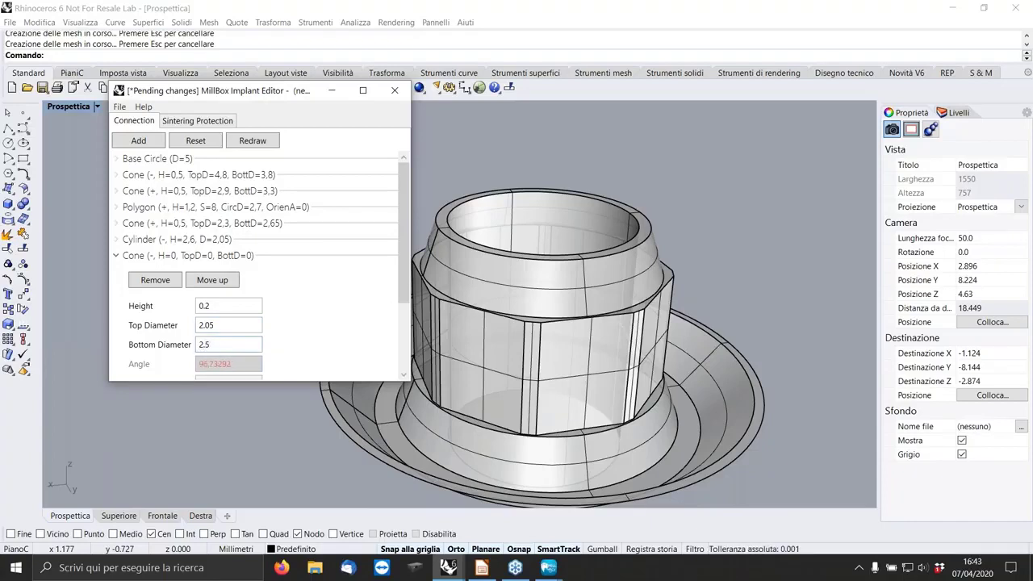
pyautogui.click(253, 144)
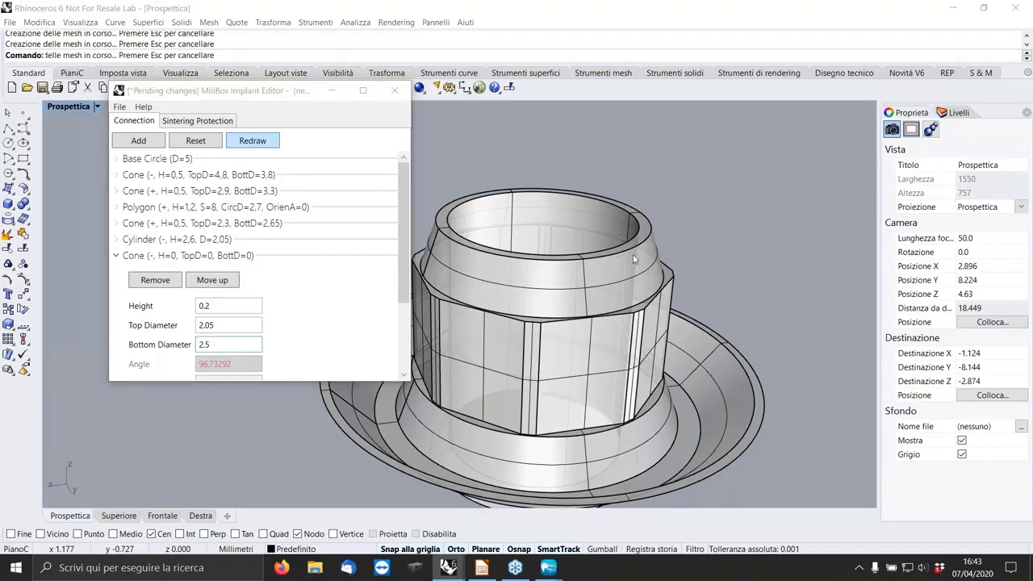
pyautogui.click(117, 257)
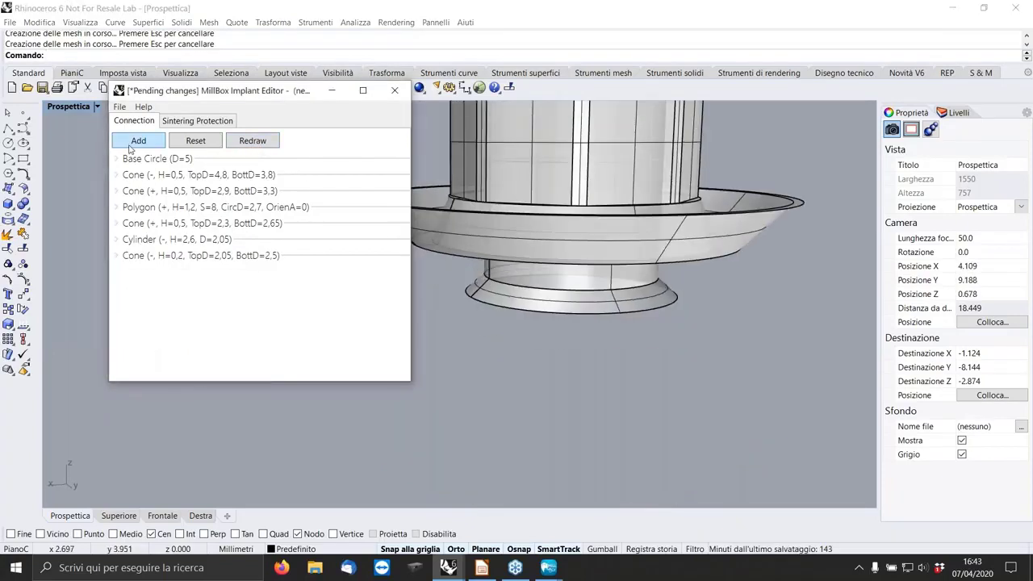
# Subtract a second cylinder with height 1 and diameter 2.5 below the last cone, and redraw the connection
pyautogui.click(131, 144)
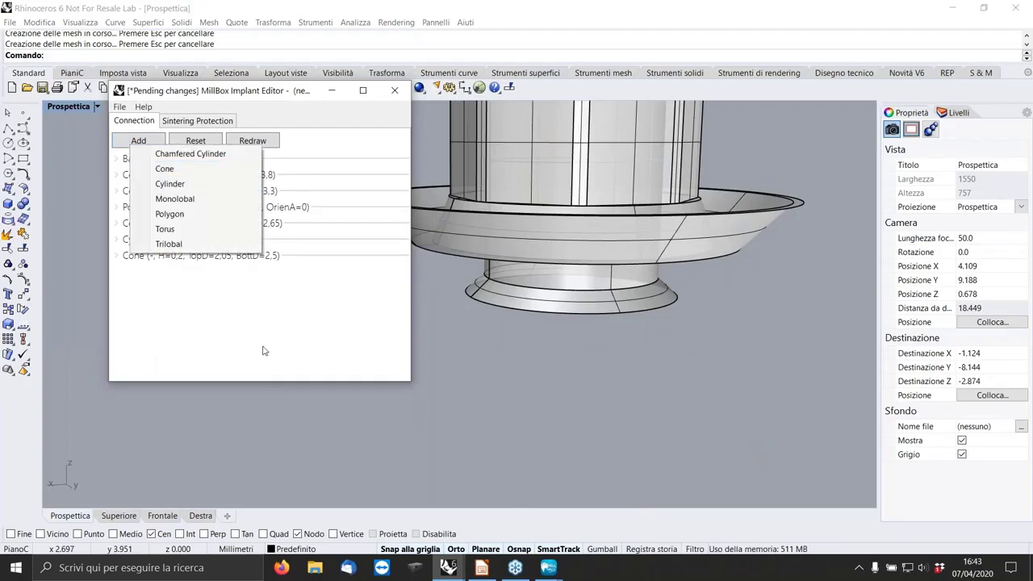
pyautogui.click(170, 184)
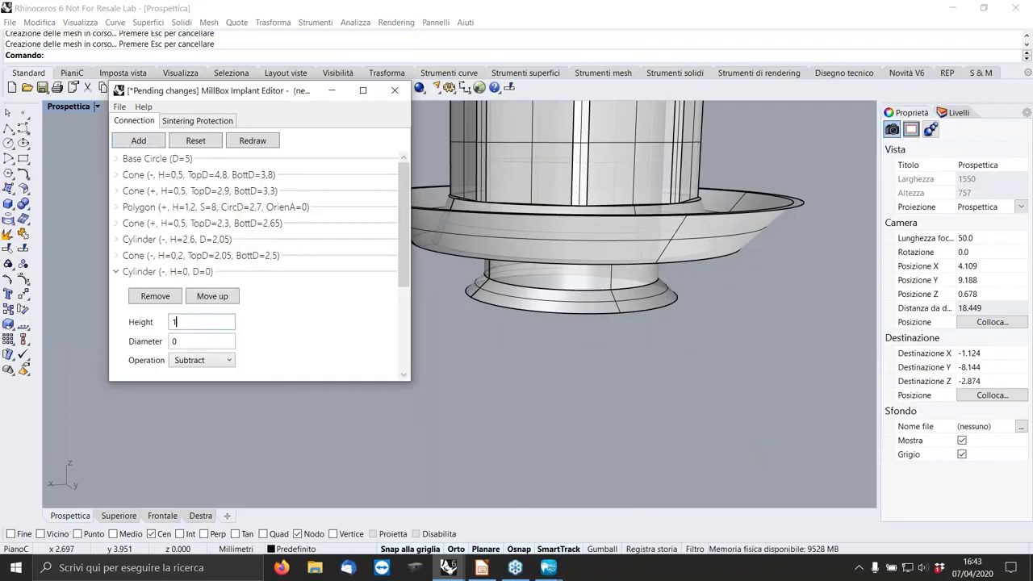
pyautogui.press('Tab')
pyautogui.write('2.5')
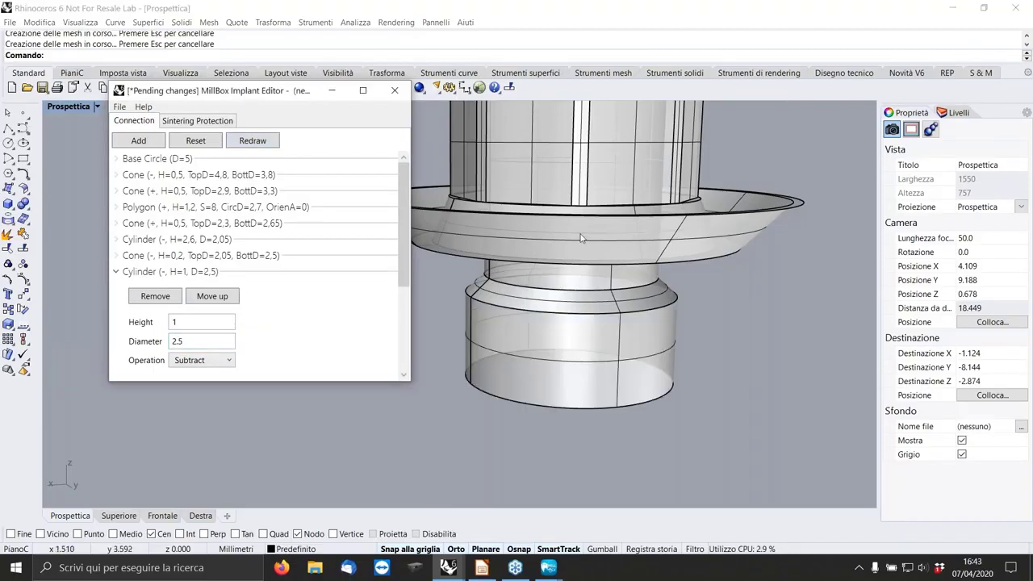
# Move the implant editor window clear of the model and inspect the whole connection from above
pyautogui.moveTo(482, 322); pyautogui.dragTo(557, 263, button='right')
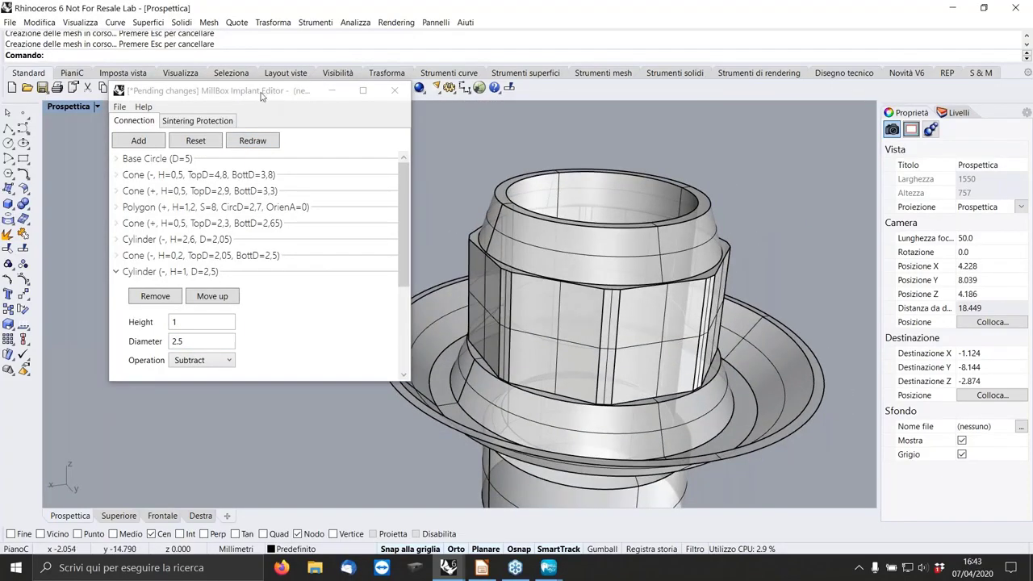
pyautogui.moveTo(256, 95); pyautogui.dragTo(200, 77)
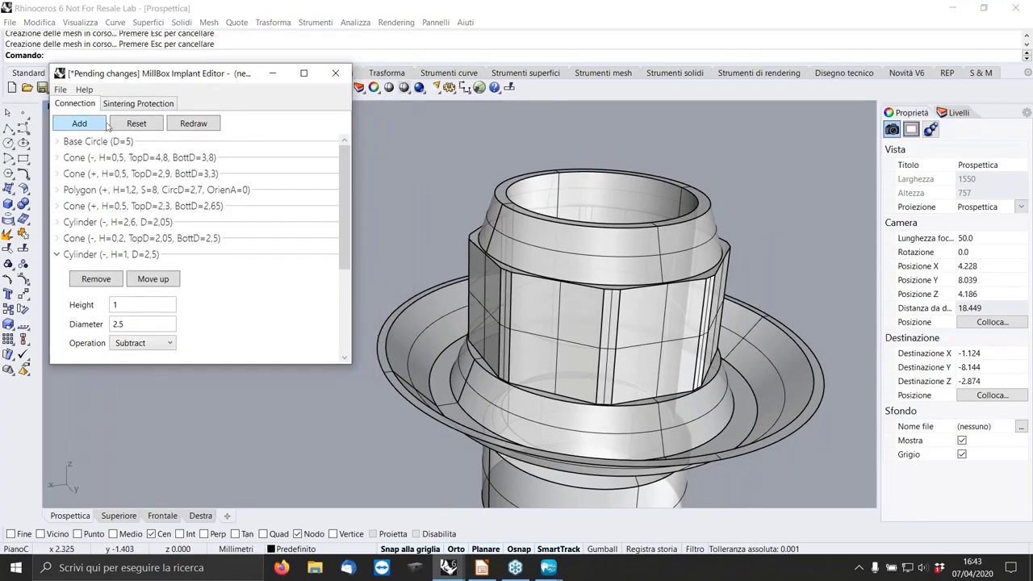
pyautogui.moveTo(134, 71); pyautogui.dragTo(148, 72)
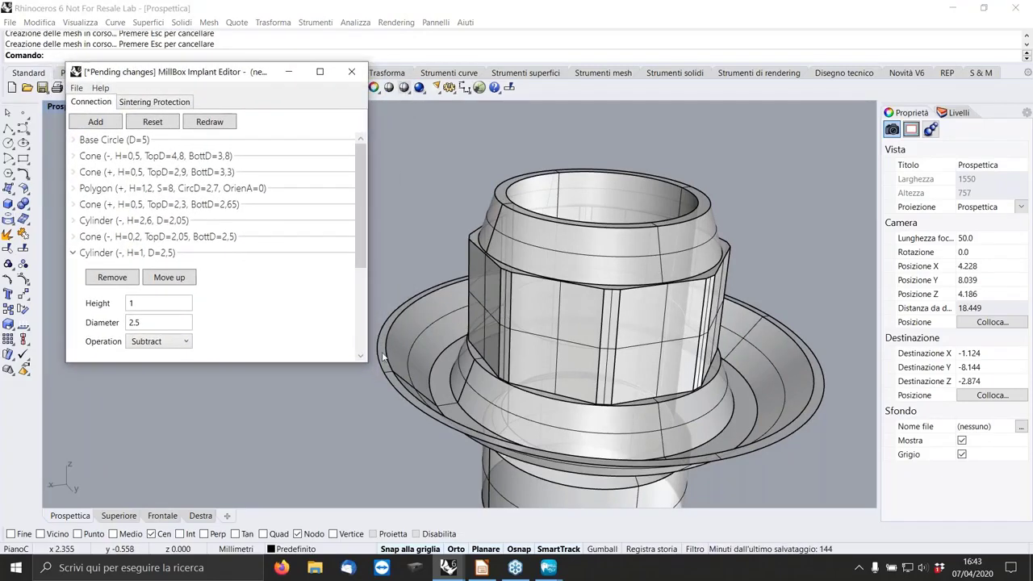
pyautogui.scroll(3, 511, 323)
pyautogui.scroll(-3, 509, 340)
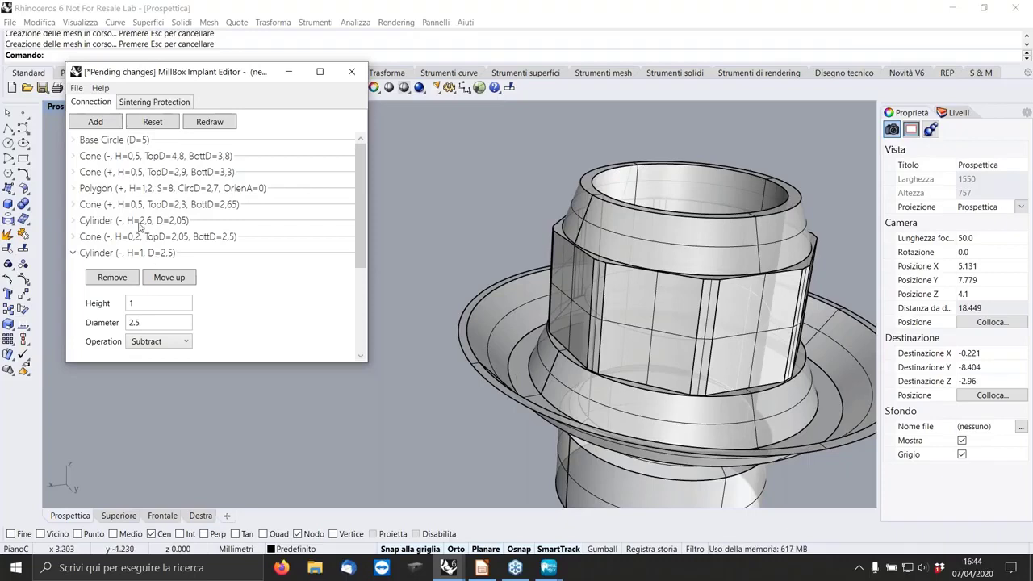
# Fillet the bottom edge of the first subtracted cone with a width of 0.21, and redraw the connection
pyautogui.click(73, 157)
pyautogui.scroll(-3, 258, 294)
pyautogui.scroll(-1, 253, 295)
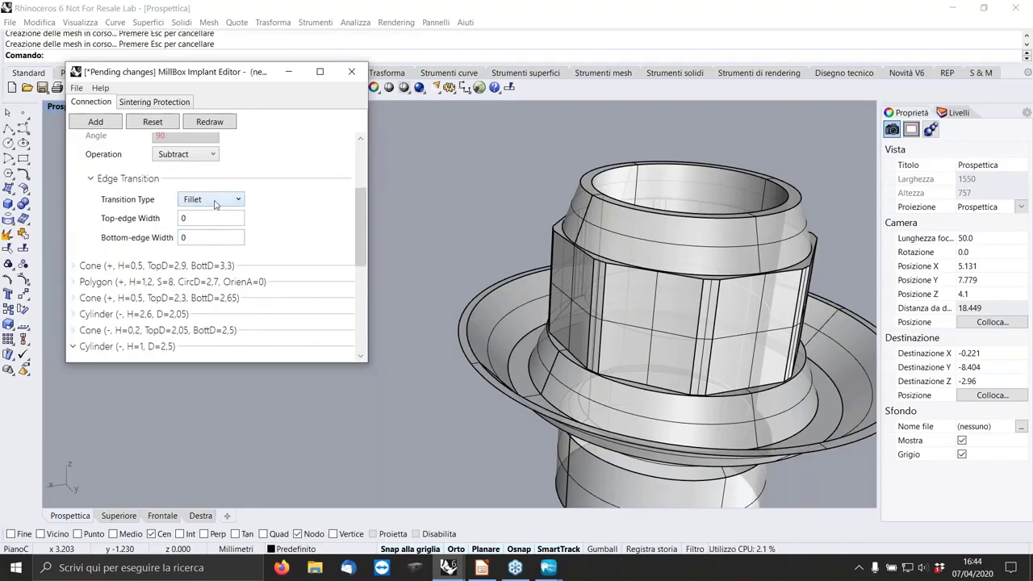
pyautogui.click(216, 204)
pyautogui.click(216, 210)
pyautogui.click(198, 235)
pyautogui.doubleClick(197, 234)
pyautogui.write('0.2')
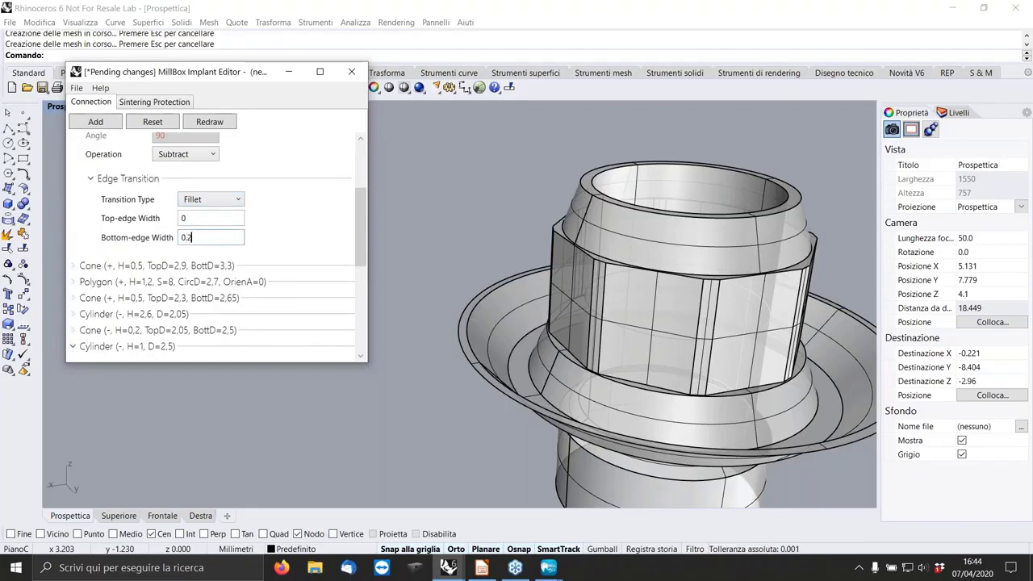
pyautogui.write('1')
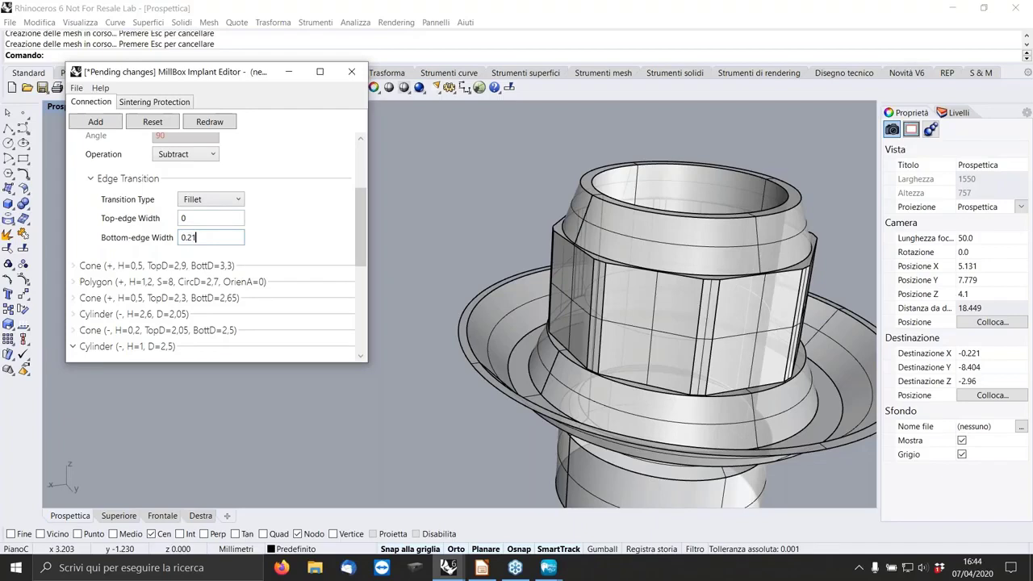
pyautogui.click(218, 122)
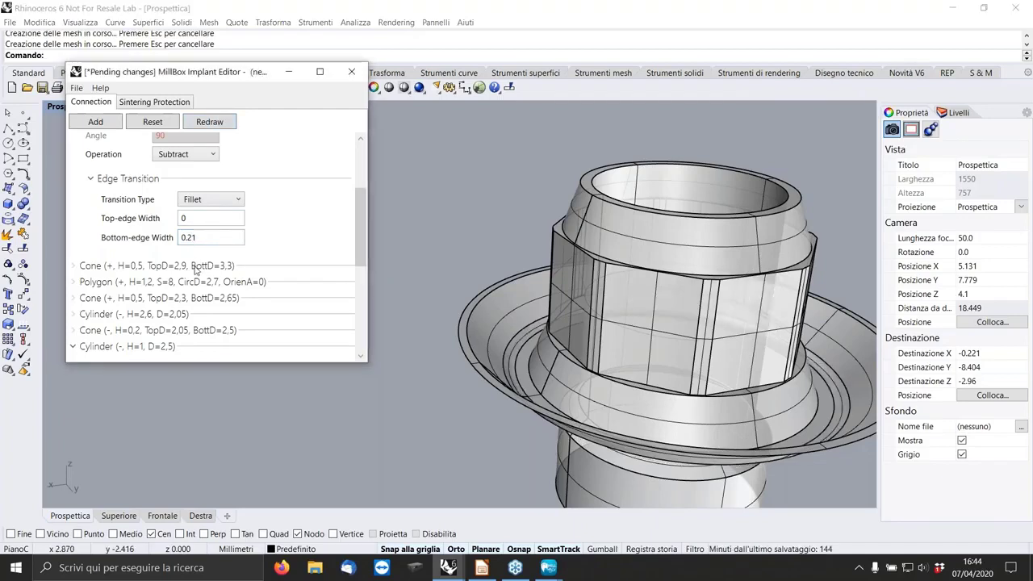
# Fillet the bottom edge of the added cone above the polygon entry with a width of 0.21, and redraw the connection
pyautogui.click(73, 266)
pyautogui.scroll(-4, 192, 319)
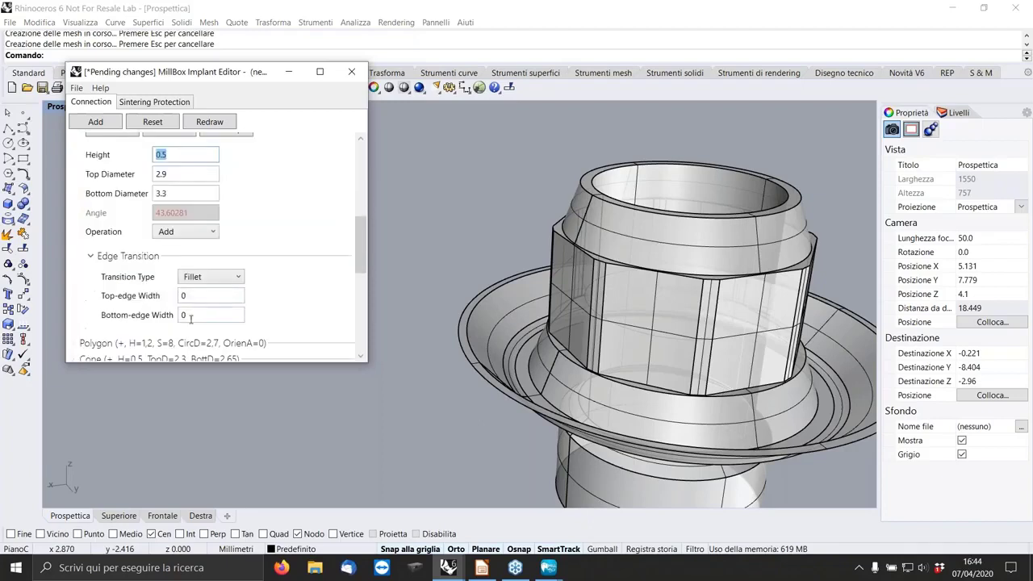
pyautogui.click(195, 295)
pyautogui.click(188, 315)
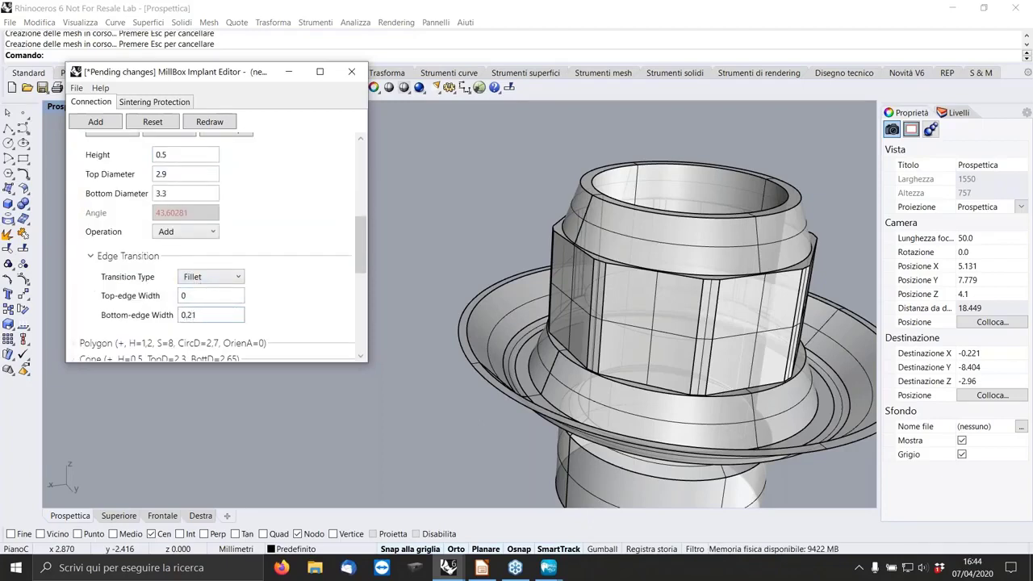
pyautogui.click(212, 122)
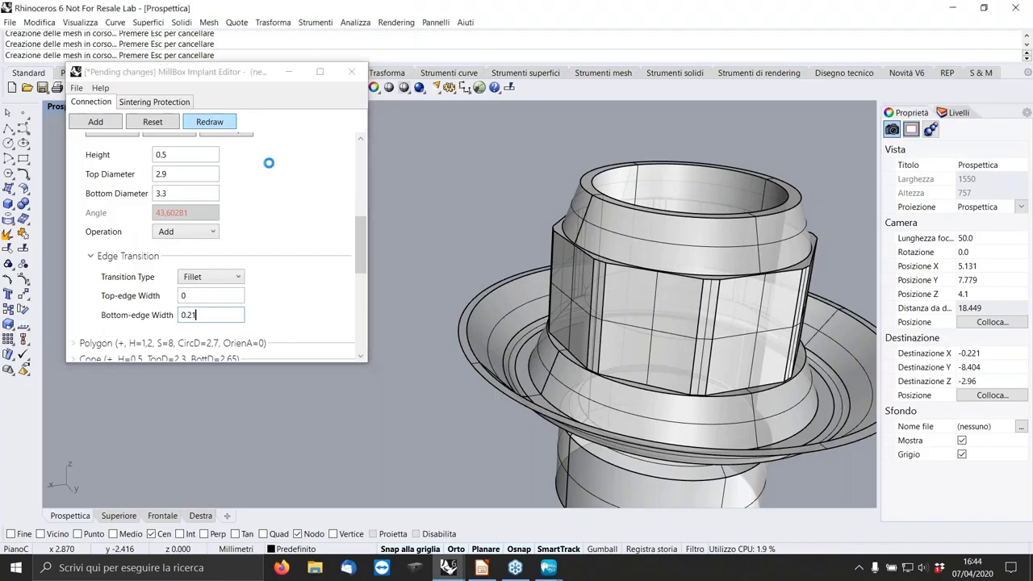
# Set the perspective view to shaded display and inspect the filleted groove between the outer flange and the polygon
pyautogui.click(56, 108)
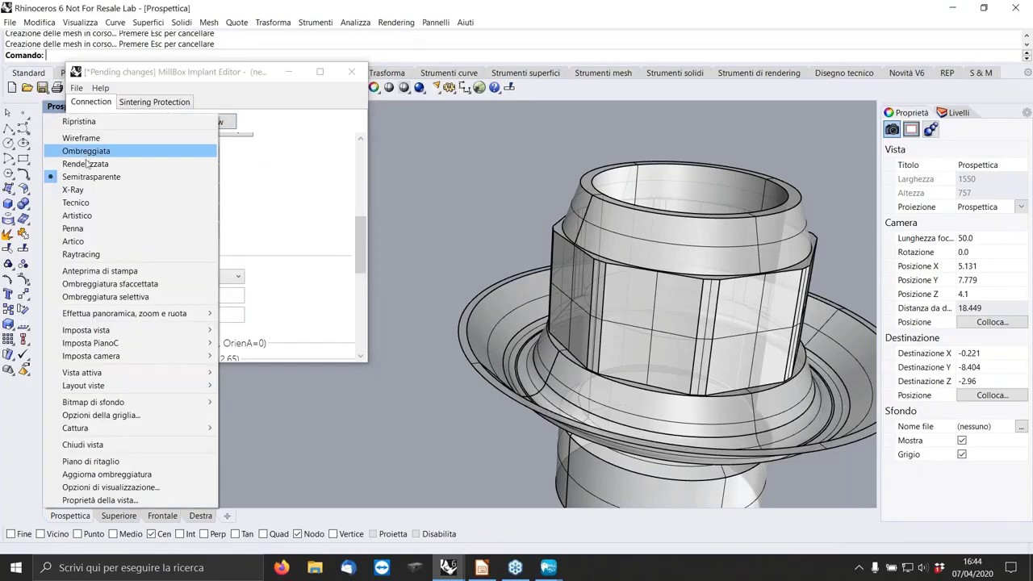
pyautogui.click(86, 151)
pyautogui.moveTo(549, 331)
pyautogui.mouseDown(button='right')
pyautogui.moveTo(577, 363)
pyautogui.moveTo(578, 354)
pyautogui.mouseUp(button='right')
pyautogui.scroll(2, 837, 343)
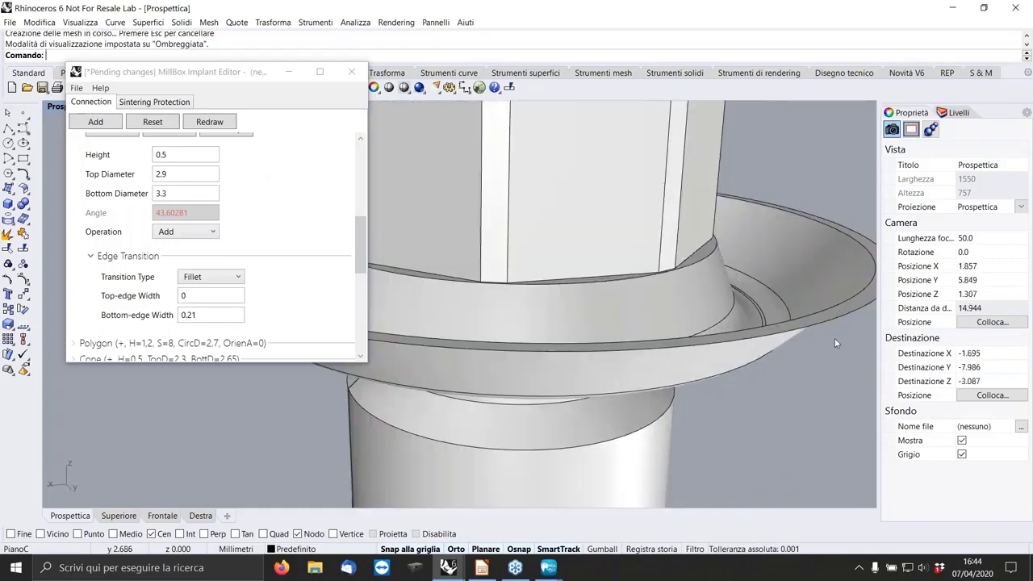
pyautogui.keyDown('shift'); pyautogui.moveTo(837, 343); pyautogui.dragTo(722, 306, button='right'); pyautogui.keyUp('shift')
pyautogui.scroll(2, 721, 305)
pyautogui.scroll(-2, 658, 269)
pyautogui.moveTo(659, 269); pyautogui.dragTo(638, 311, button='right')
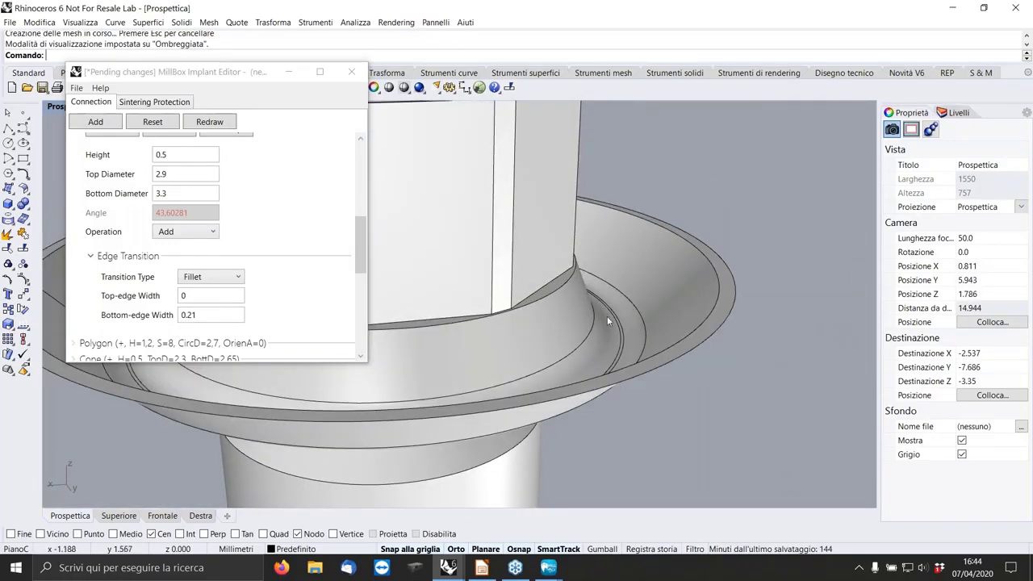
pyautogui.scroll(-5, 622, 322)
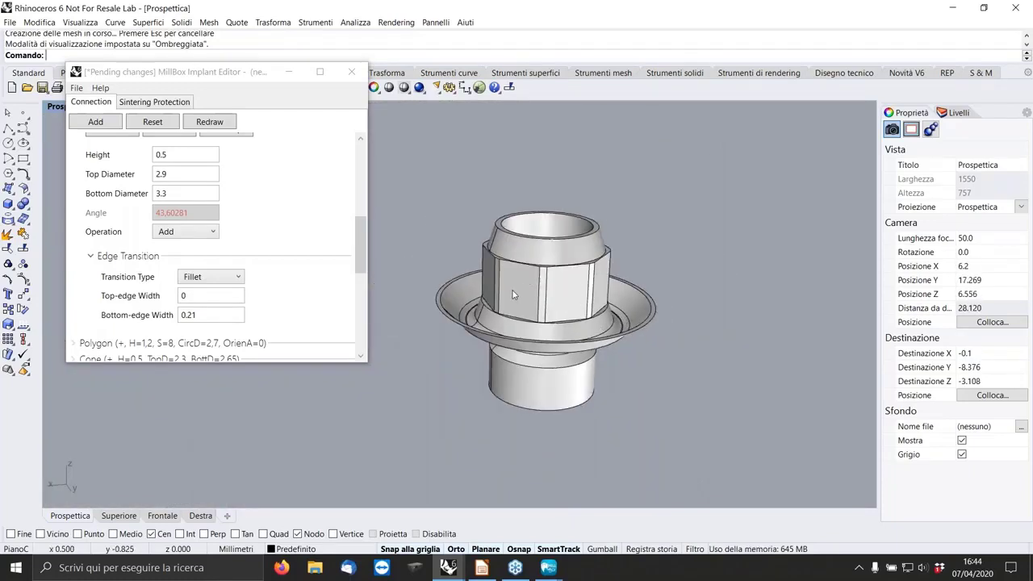
# Examine the whole shaded connection from the side, from above and into its central bore
pyautogui.moveTo(589, 303); pyautogui.dragTo(735, 321, button='right')
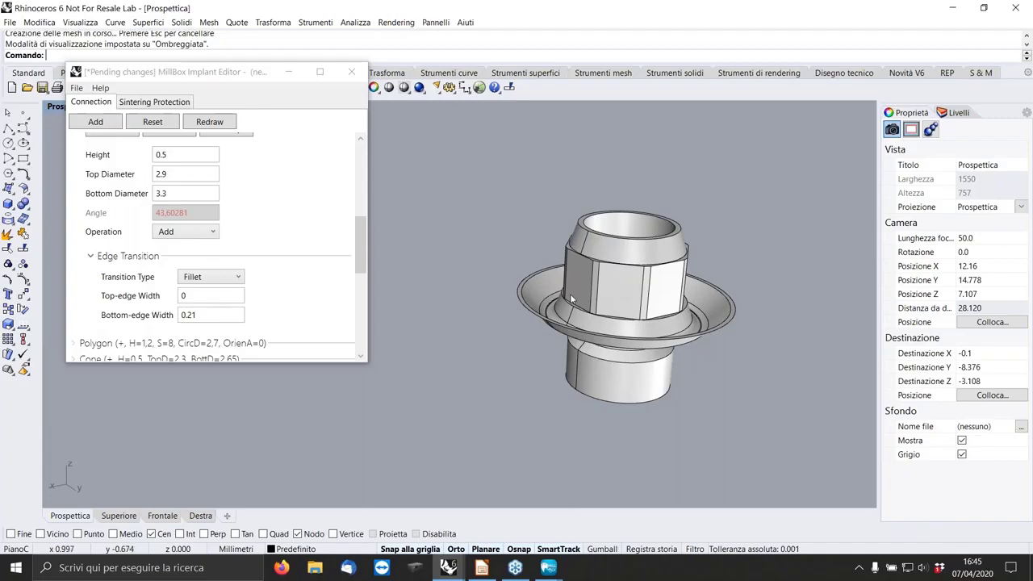
pyautogui.scroll(5, 554, 298)
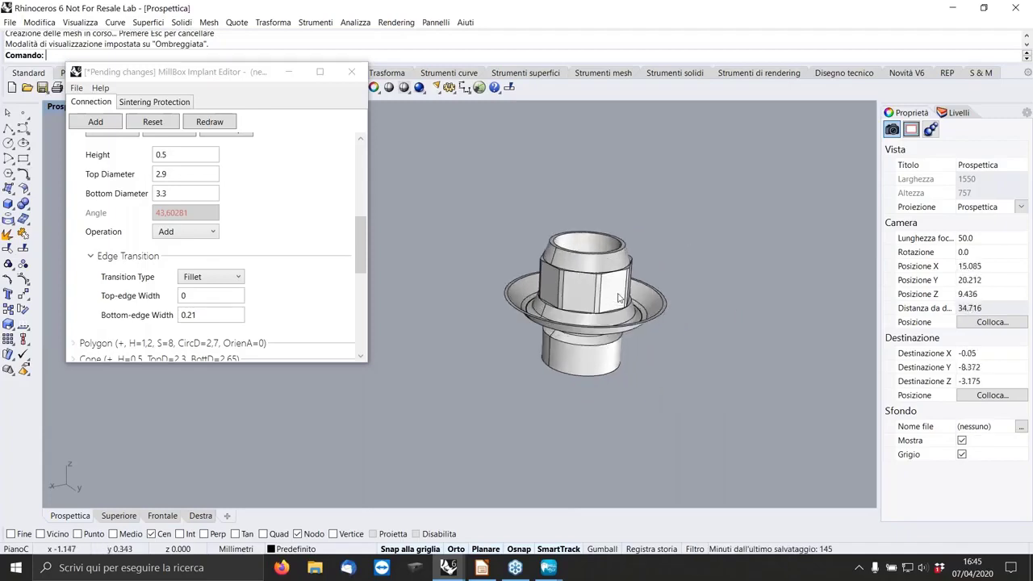
pyautogui.moveTo(578, 300); pyautogui.dragTo(530, 297, button='right')
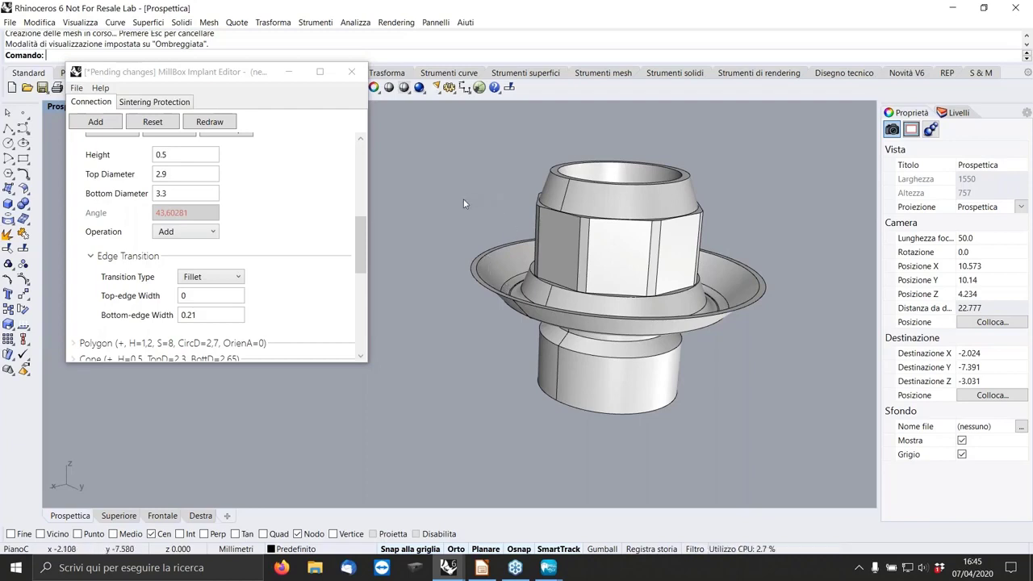
pyautogui.scroll(-5, 557, 206)
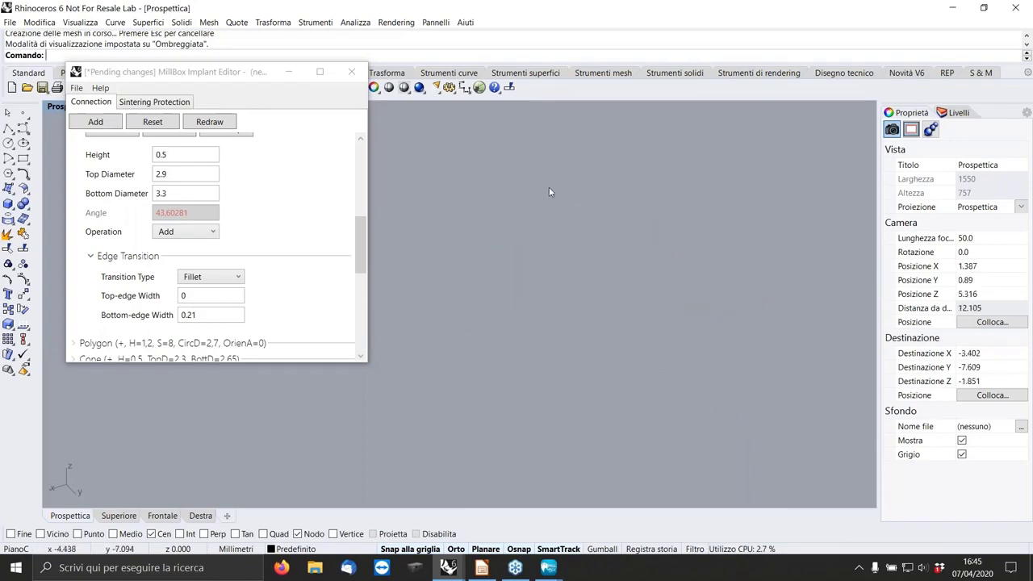
pyautogui.moveTo(552, 197); pyautogui.dragTo(528, 267, button='right')
pyautogui.scroll(10, 528, 267)
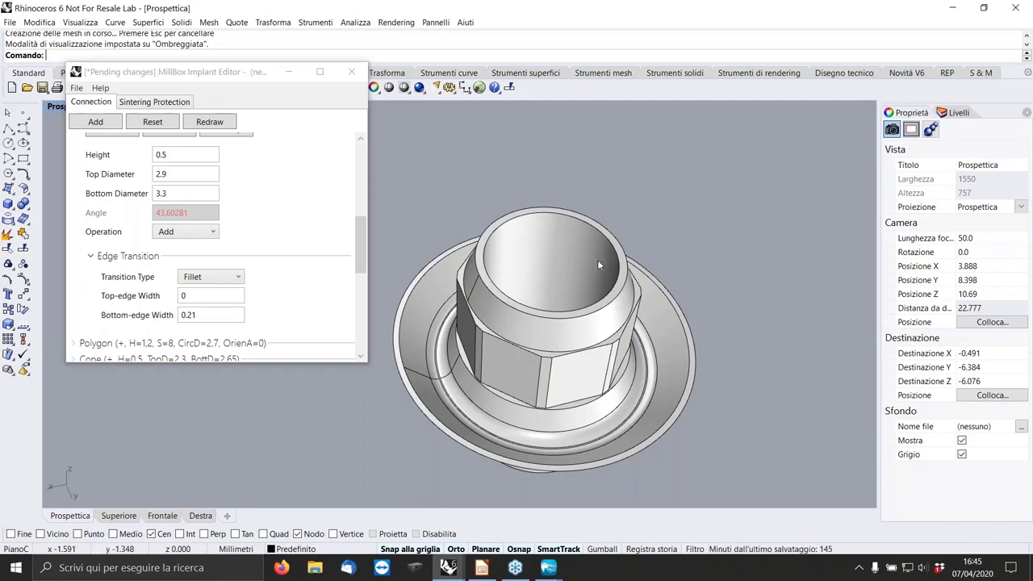
pyautogui.moveTo(603, 236); pyautogui.dragTo(640, 268, button='right')
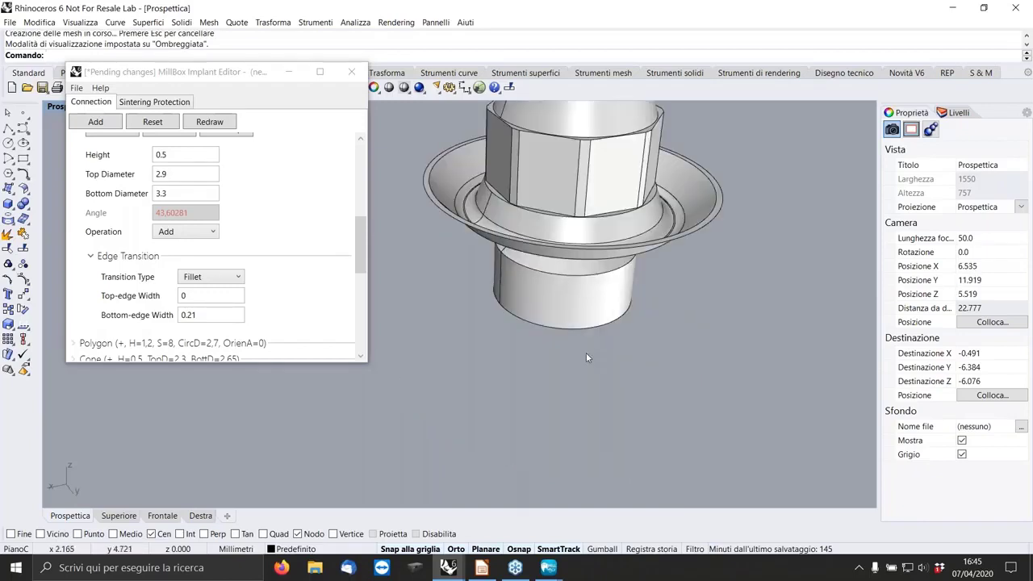
pyautogui.scroll(-8, 586, 353)
pyautogui.scroll(8, 581, 322)
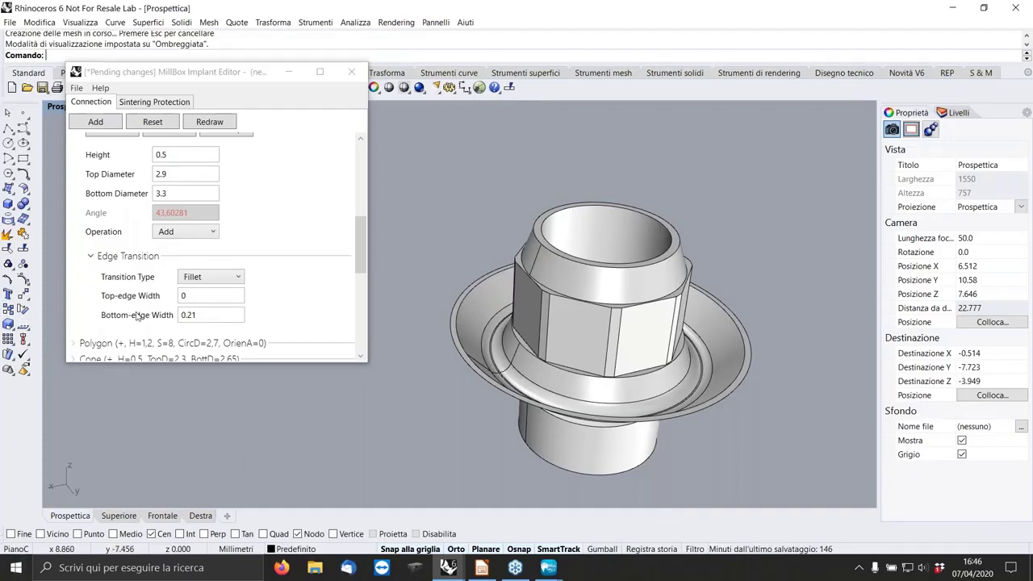
pyautogui.moveTo(177, 72); pyautogui.dragTo(178, 113)
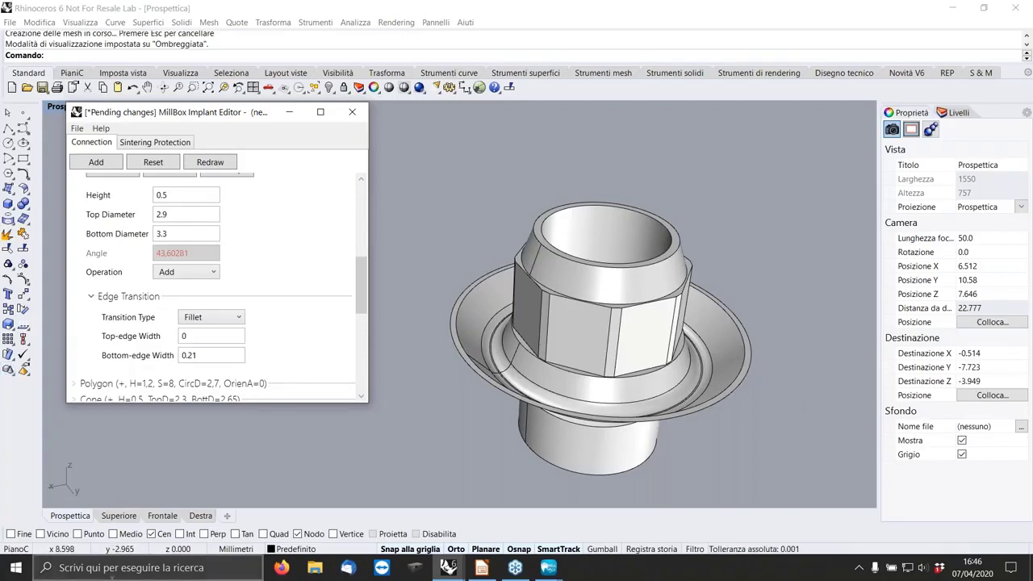
# Switch to the MillBox window with the Test replace, examine its connection preview from the side, and cancel the replace definition
pyautogui.rightClick(549, 572)
pyautogui.click(554, 572)
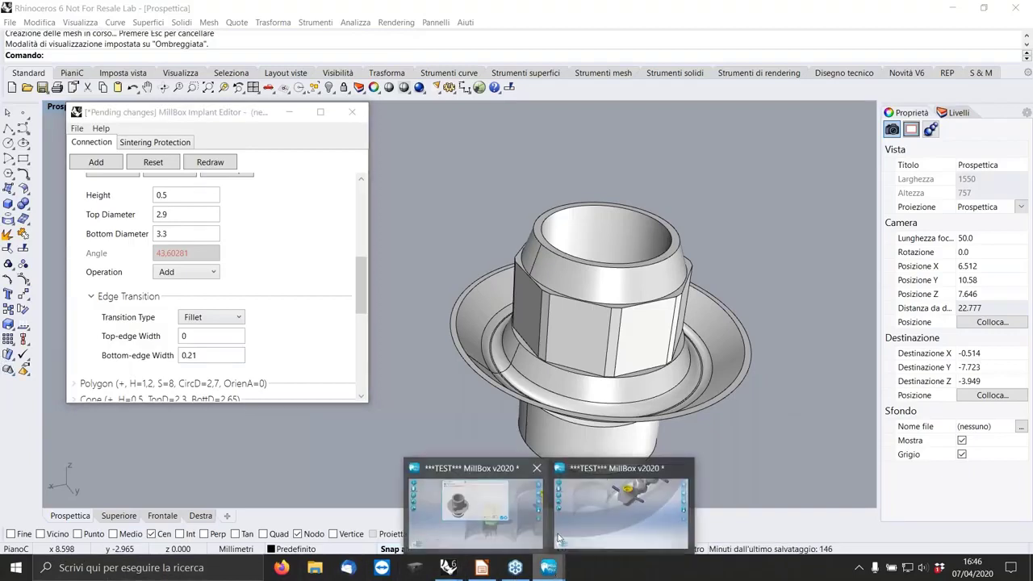
pyautogui.click(516, 504)
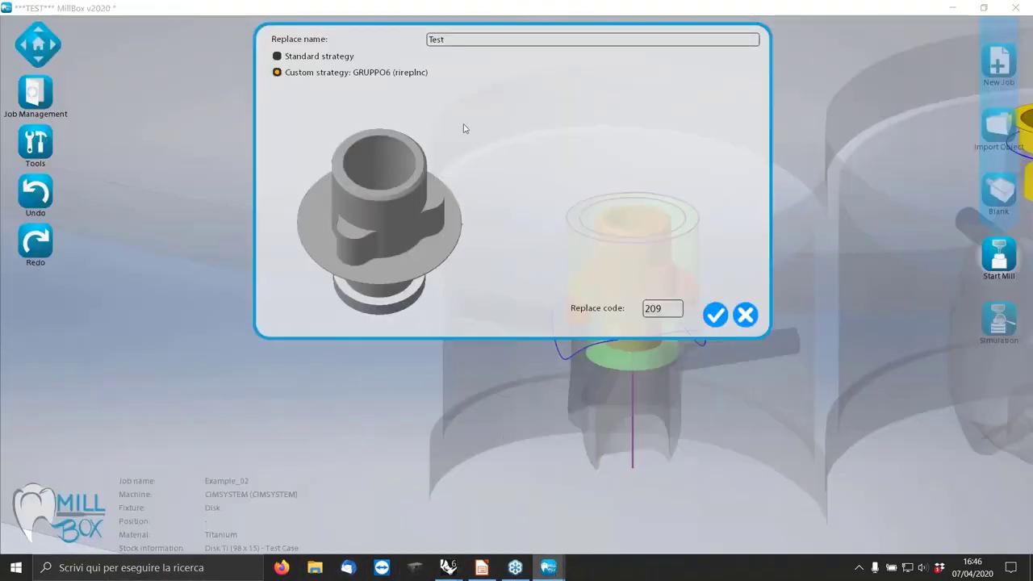
pyautogui.moveTo(344, 234); pyautogui.dragTo(412, 135)
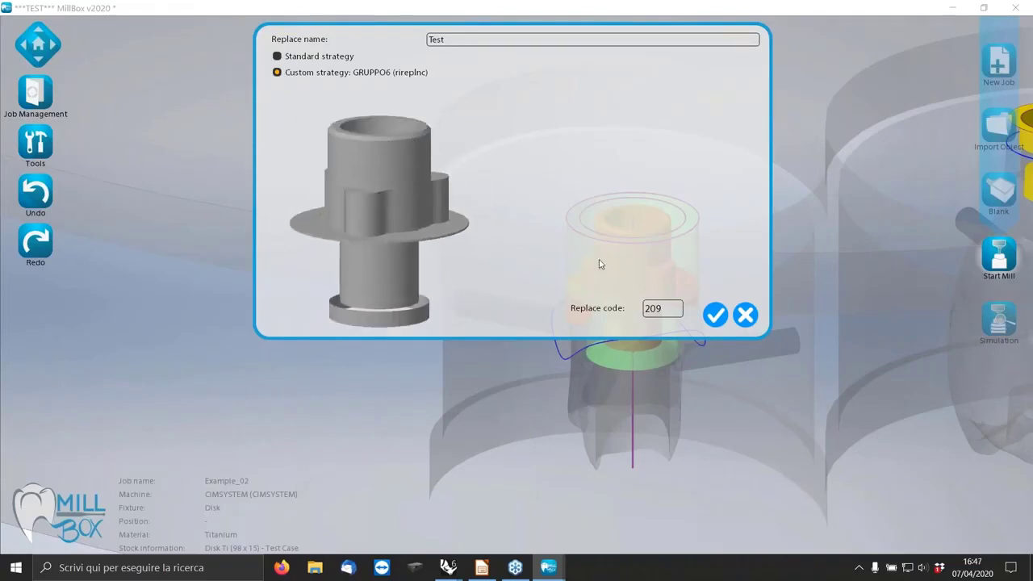
pyautogui.click(746, 315)
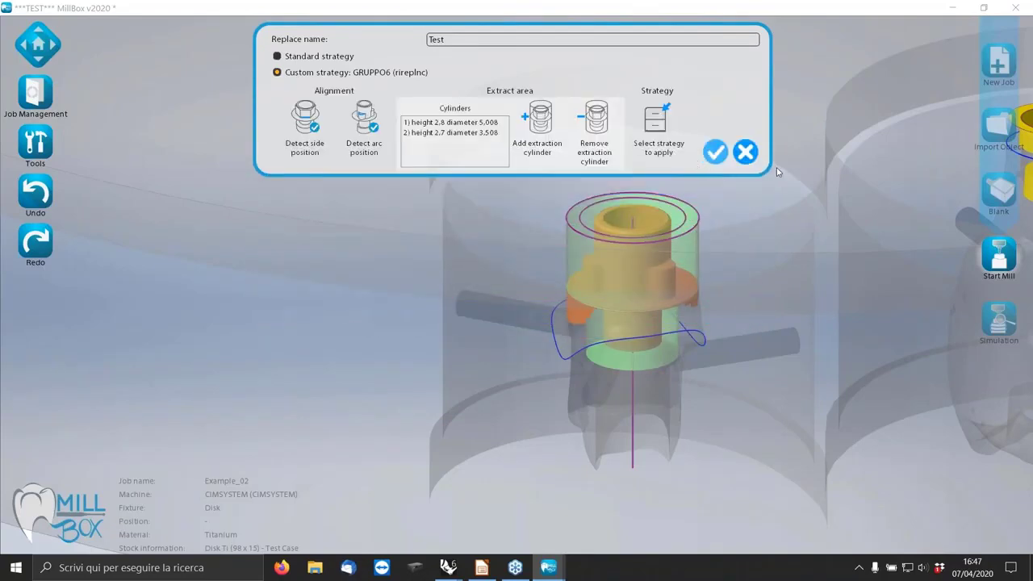
pyautogui.click(745, 152)
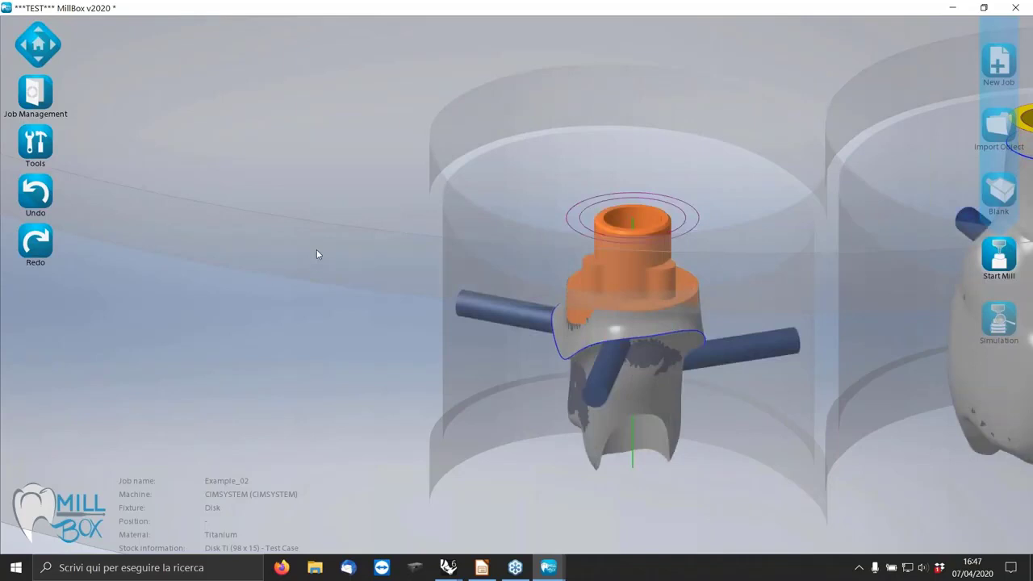
pyautogui.moveTo(317, 249); pyautogui.dragTo(304, 260)
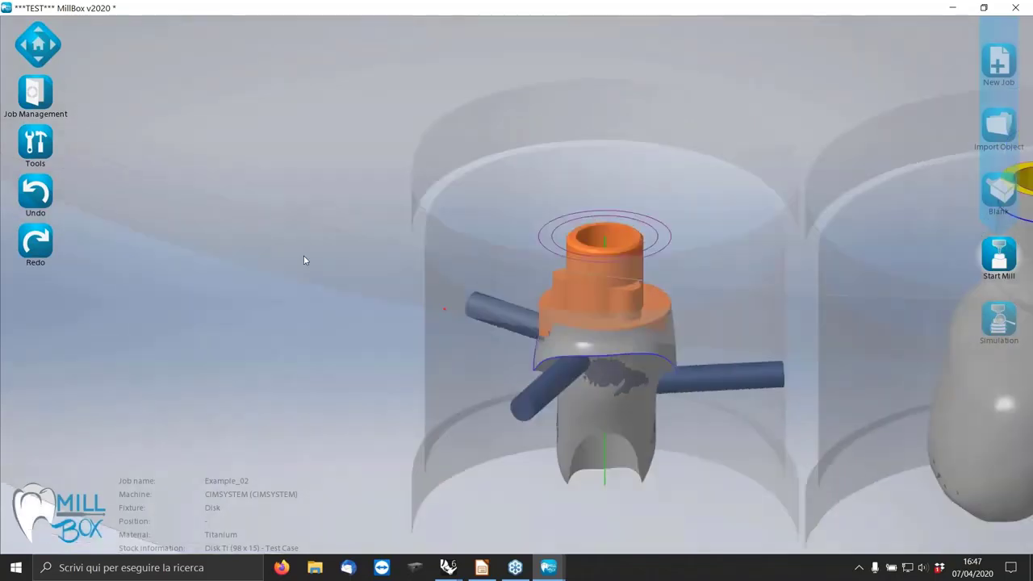
pyautogui.click(36, 93)
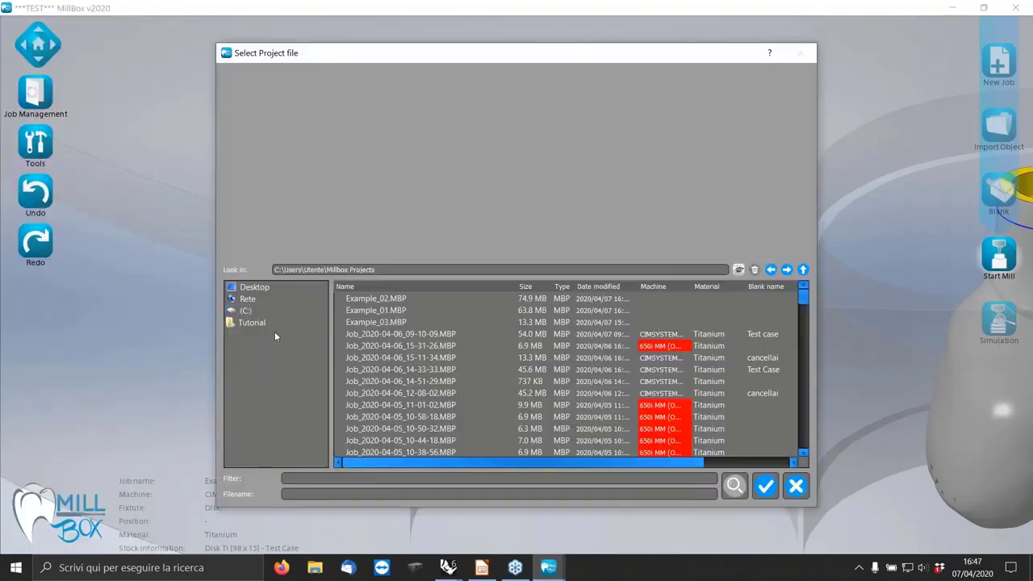
pyautogui.click(262, 323)
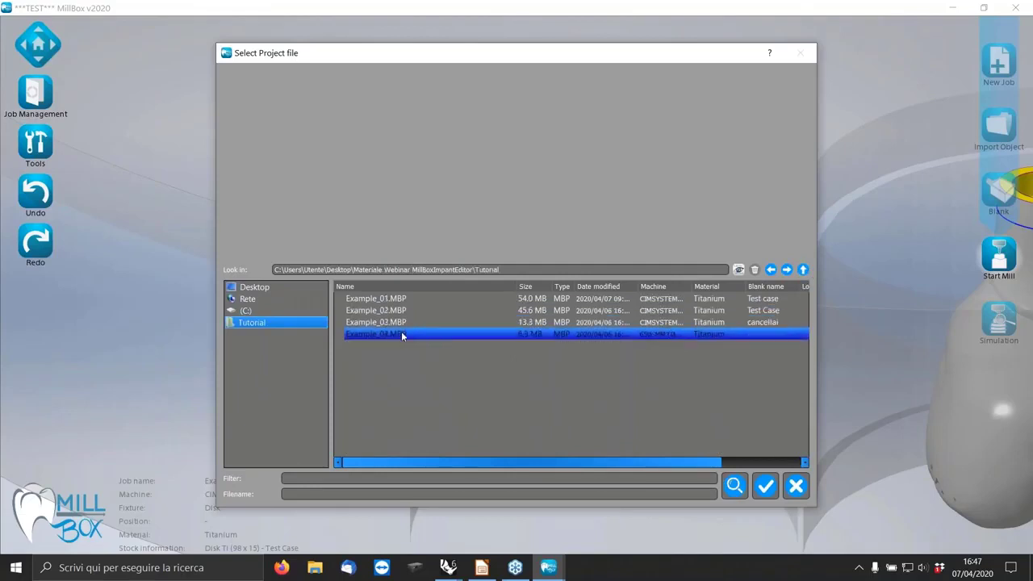
pyautogui.click(796, 485)
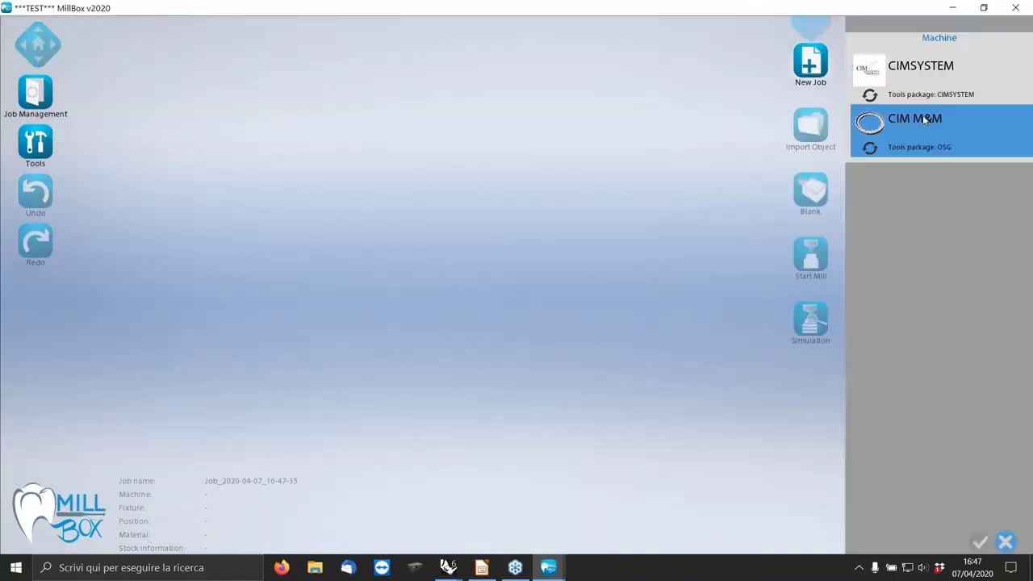
# Set up the new job with the CIM M&M machine and Titanium material, and confirm it
pyautogui.click(926, 119)
pyautogui.click(883, 211)
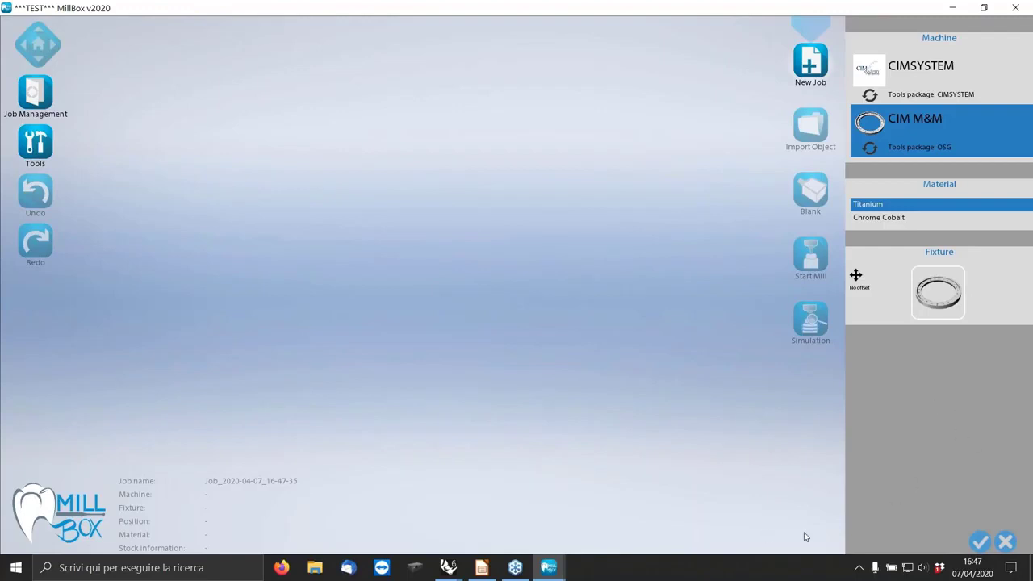
pyautogui.click(980, 543)
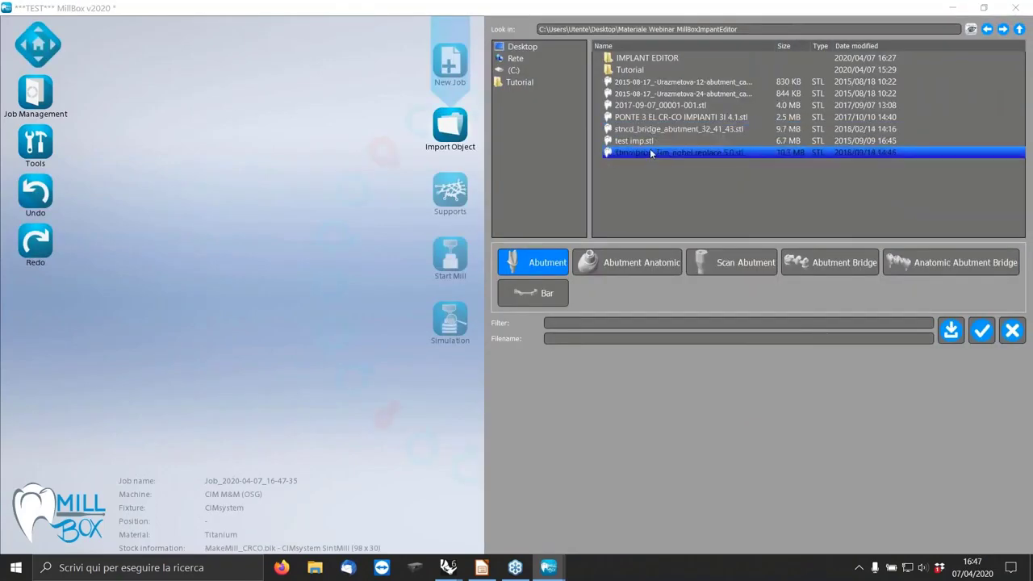
# Import the nobel replace 5.0 STL file into the job as an Abutment
pyautogui.click(658, 152)
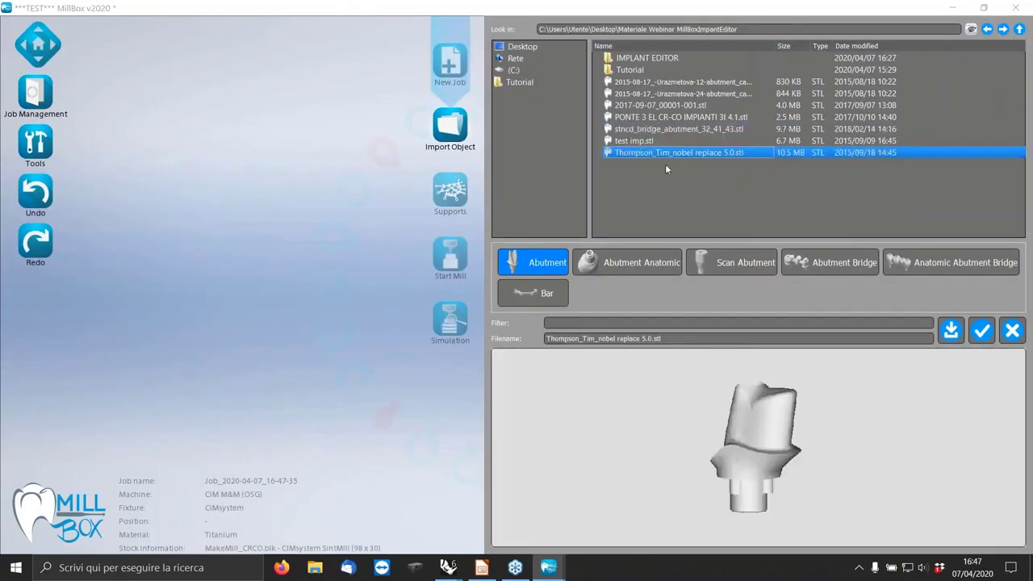
pyautogui.click(982, 331)
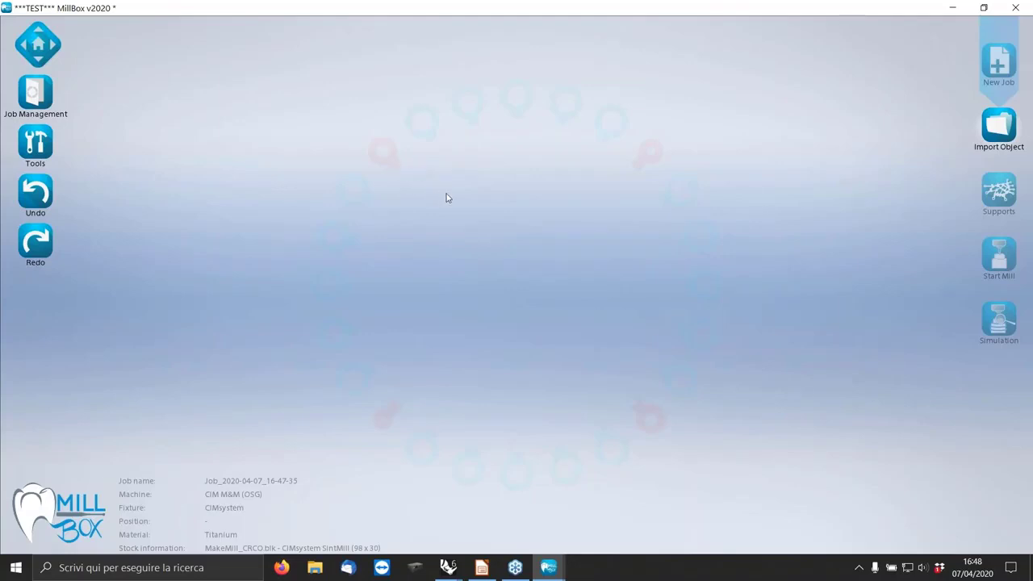
pyautogui.click(1010, 129)
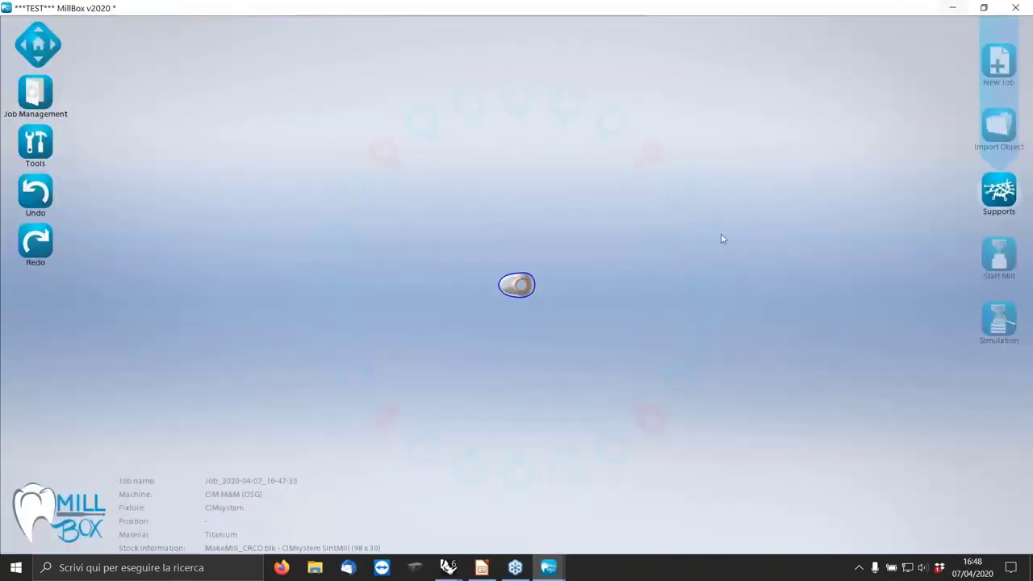
# Start a connection replacement on the abutment and choose Test REp 5.0 as its current interface
pyautogui.moveTo(528, 240); pyautogui.dragTo(531, 295, button='middle')
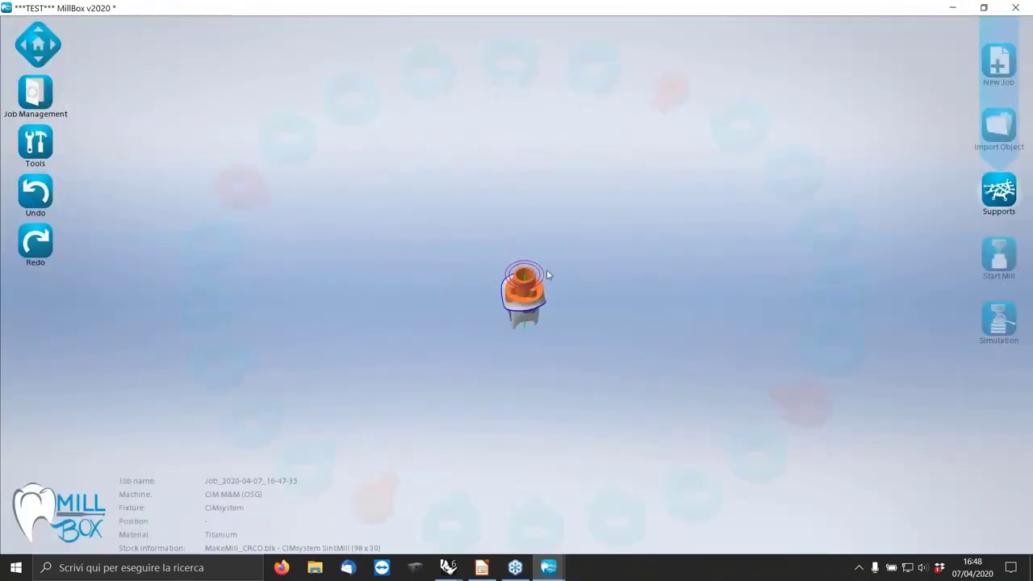
pyautogui.click(47, 166)
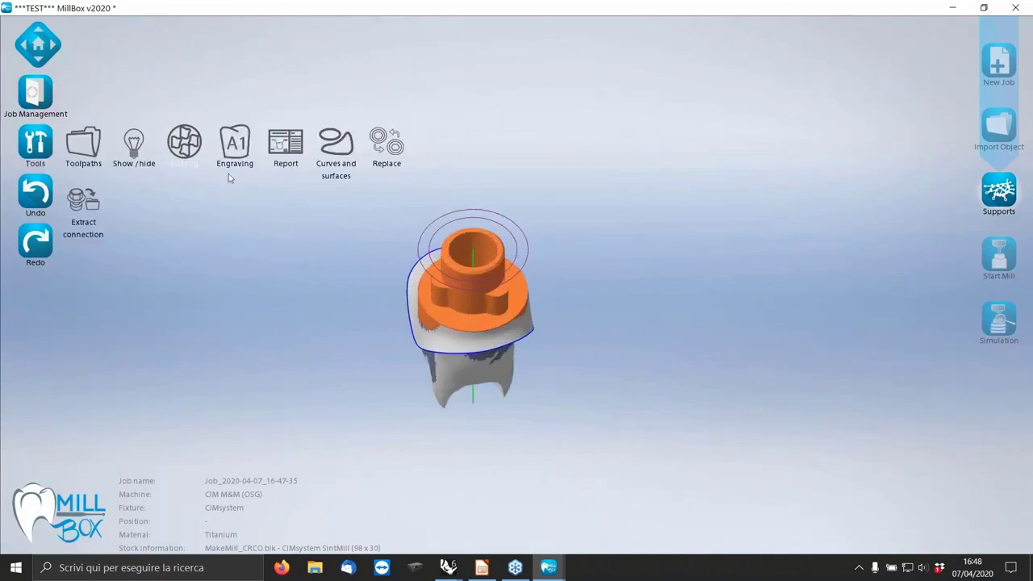
pyautogui.click(475, 292)
pyautogui.click(583, 69)
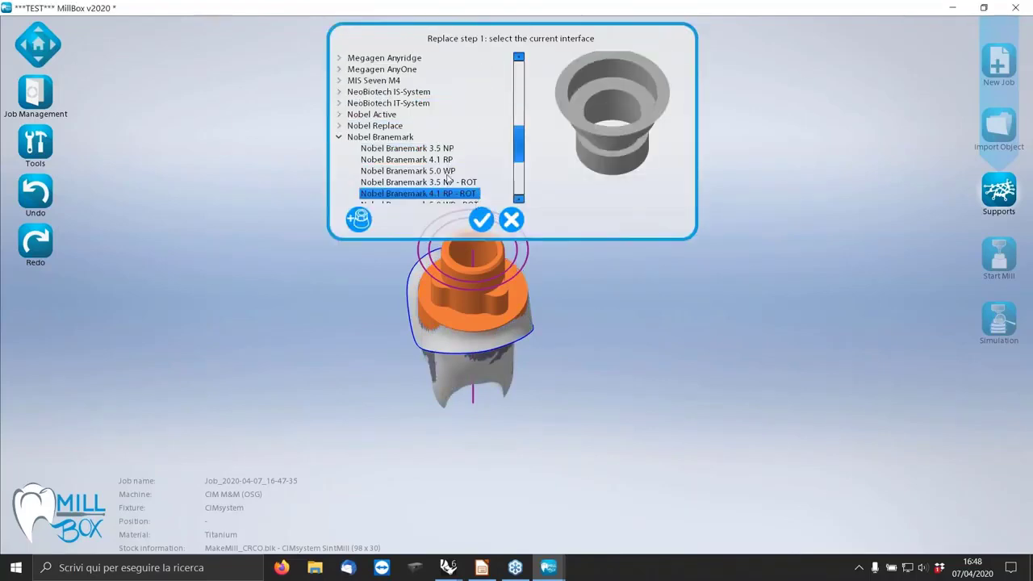
pyautogui.click(338, 138)
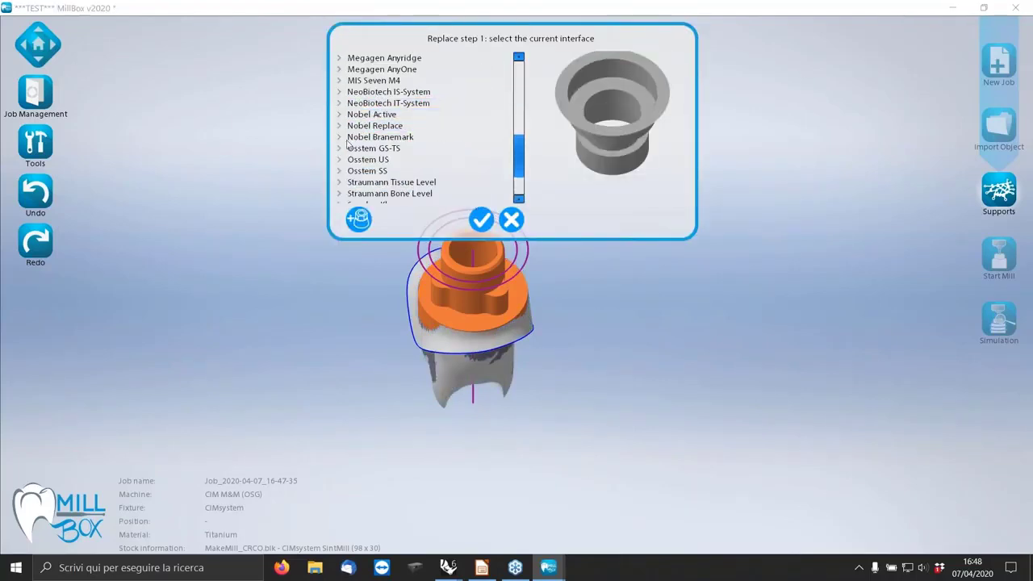
pyautogui.scroll(-2, 430, 164)
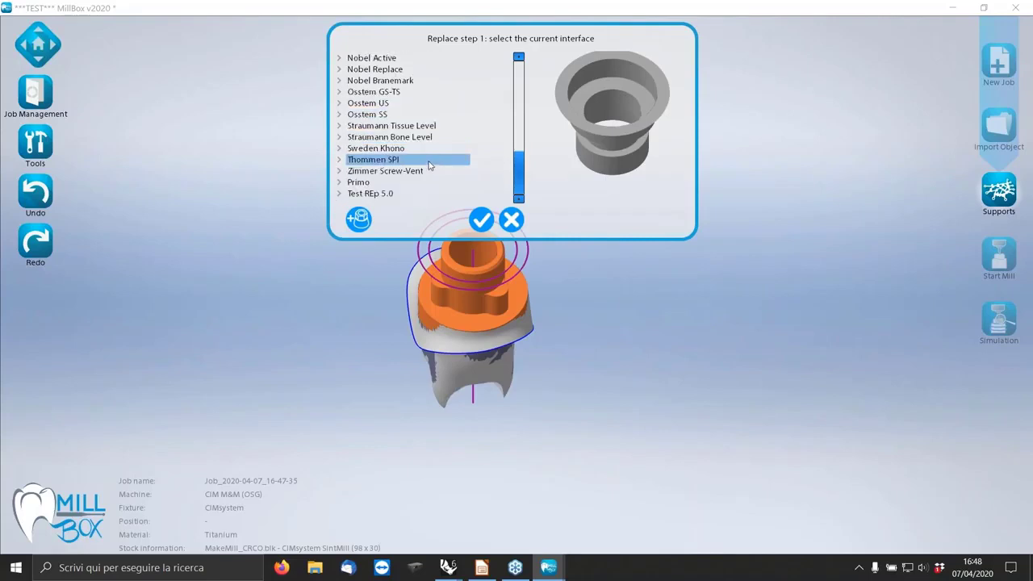
pyautogui.click(339, 193)
pyautogui.click(394, 193)
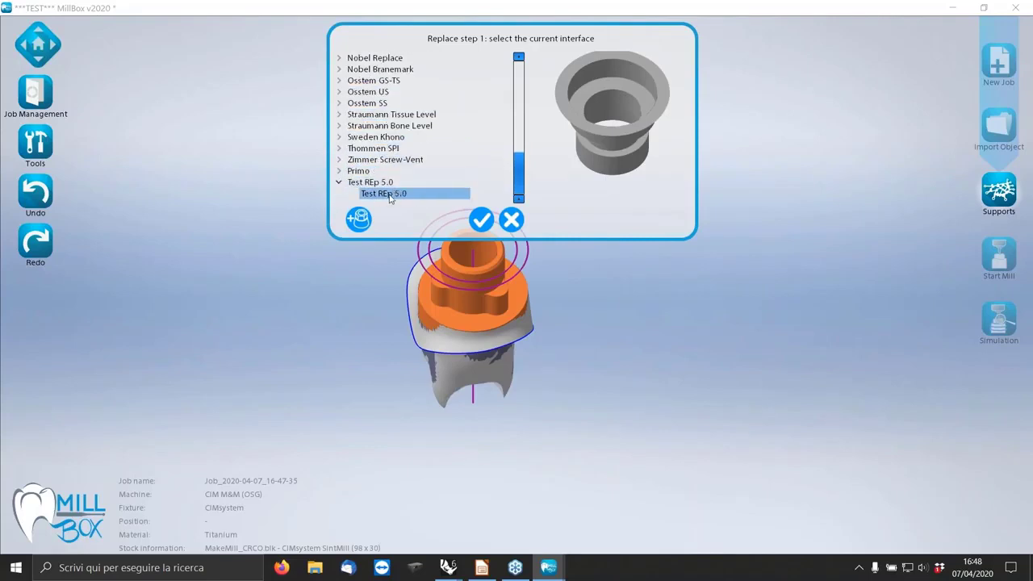
pyautogui.click(391, 195)
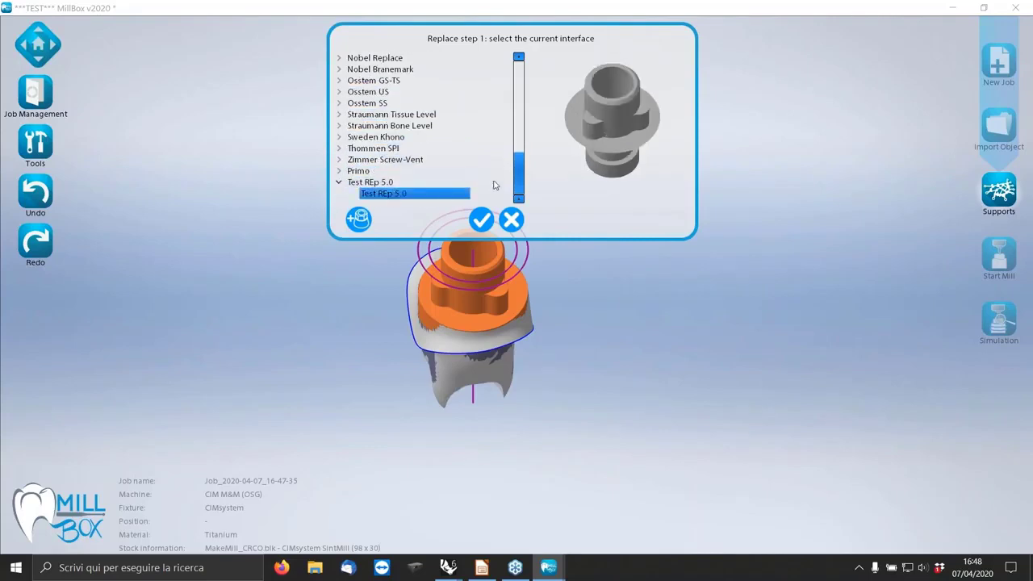
pyautogui.click(482, 222)
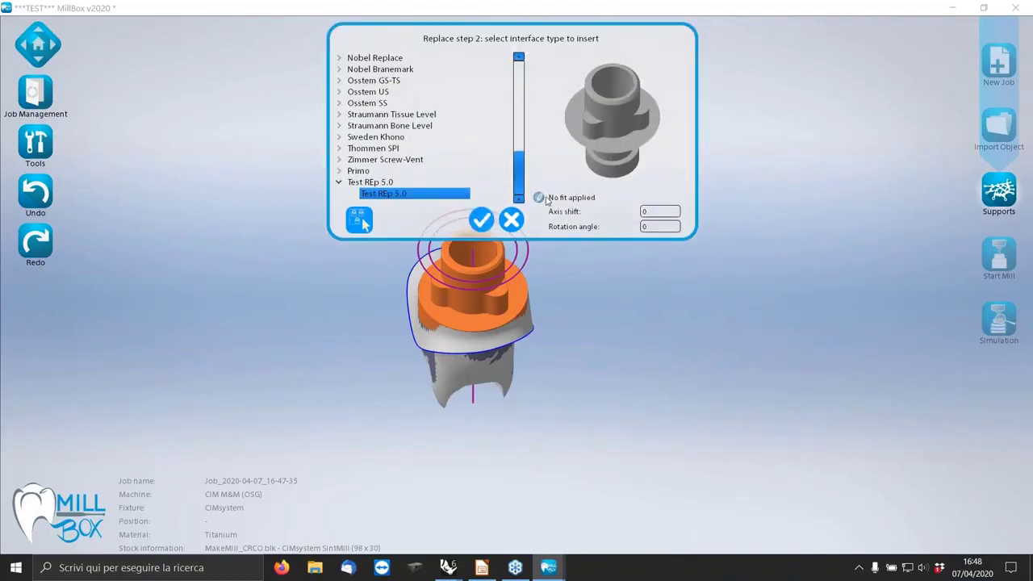
# Insert Test REp 5.0 as the new interface with no fit applied, and decline adding a custom cover
pyautogui.click(482, 220)
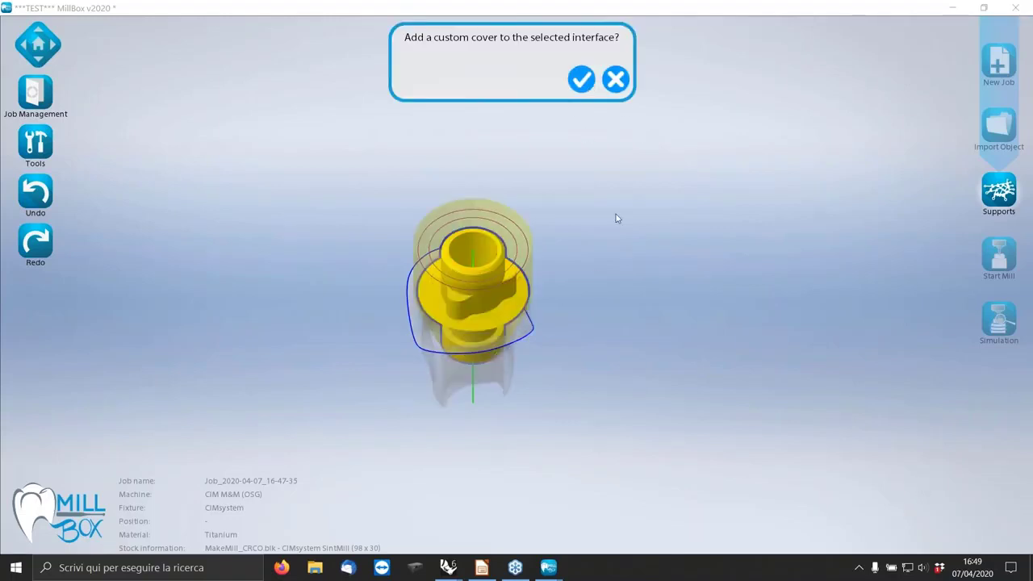
pyautogui.moveTo(581, 263); pyautogui.dragTo(509, 204, button='right')
pyautogui.scroll(3, 509, 203)
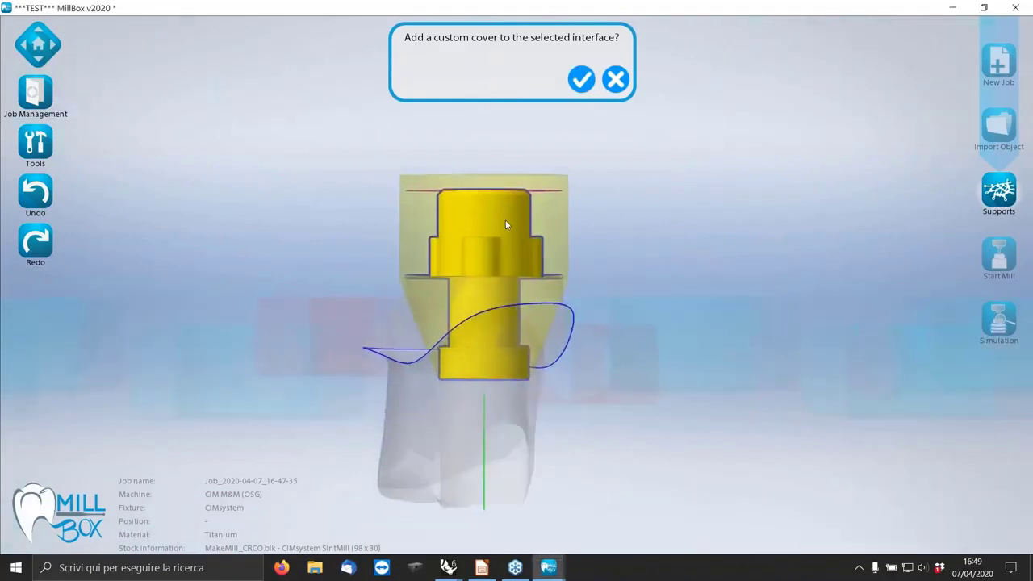
pyautogui.click(617, 80)
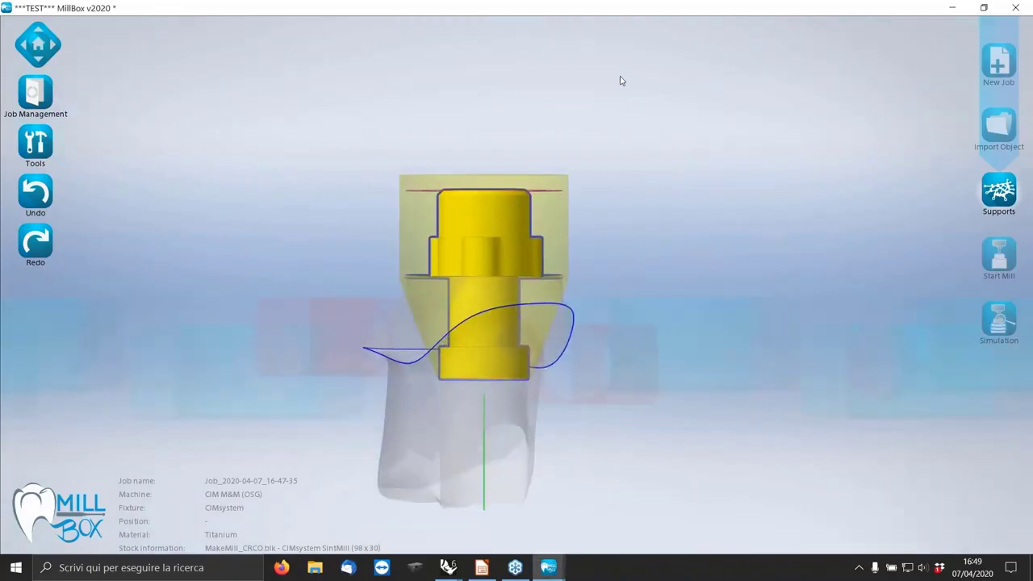
pyautogui.moveTo(599, 181); pyautogui.dragTo(625, 283, button='right')
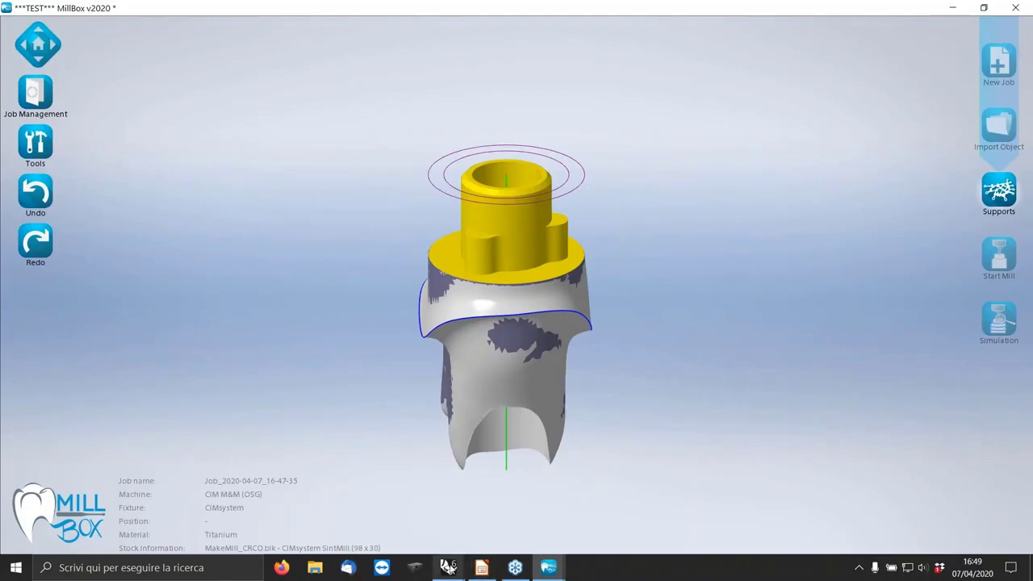
# Switch to Rhinoceros, examine the modelled connection, and open the Sintering Protection settings of the implant editor
pyautogui.click(461, 557)
pyautogui.click(425, 523)
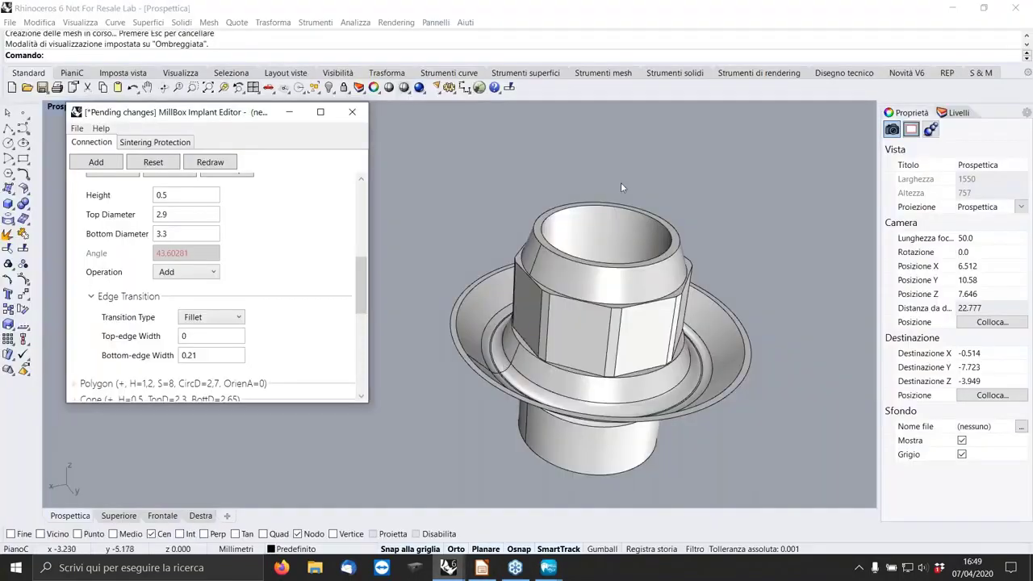
pyautogui.moveTo(621, 183); pyautogui.dragTo(653, 195, button='right')
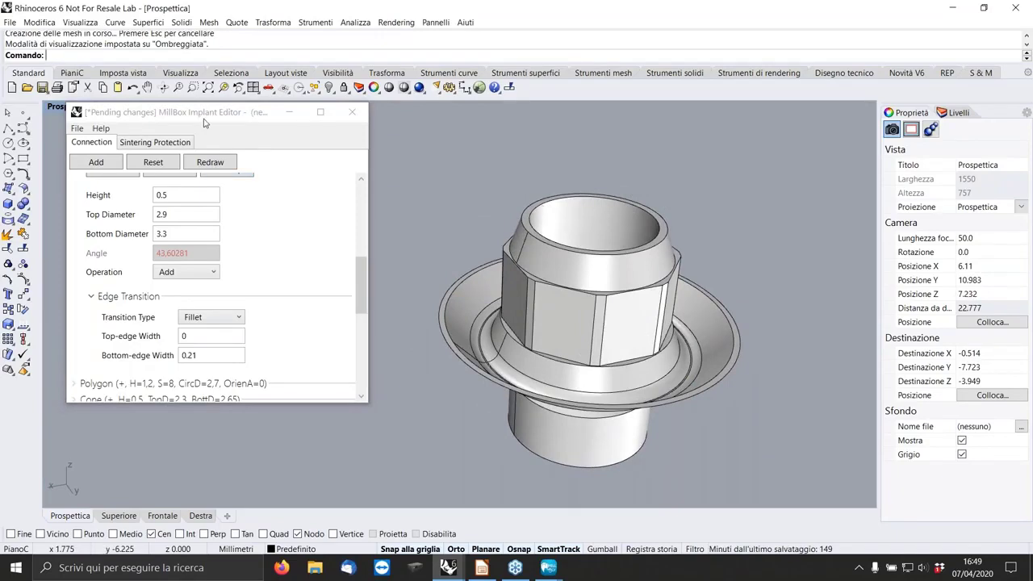
pyautogui.moveTo(489, 172)
pyautogui.mouseDown(button='right')
pyautogui.moveTo(475, 156)
pyautogui.moveTo(486, 152)
pyautogui.mouseUp(button='right')
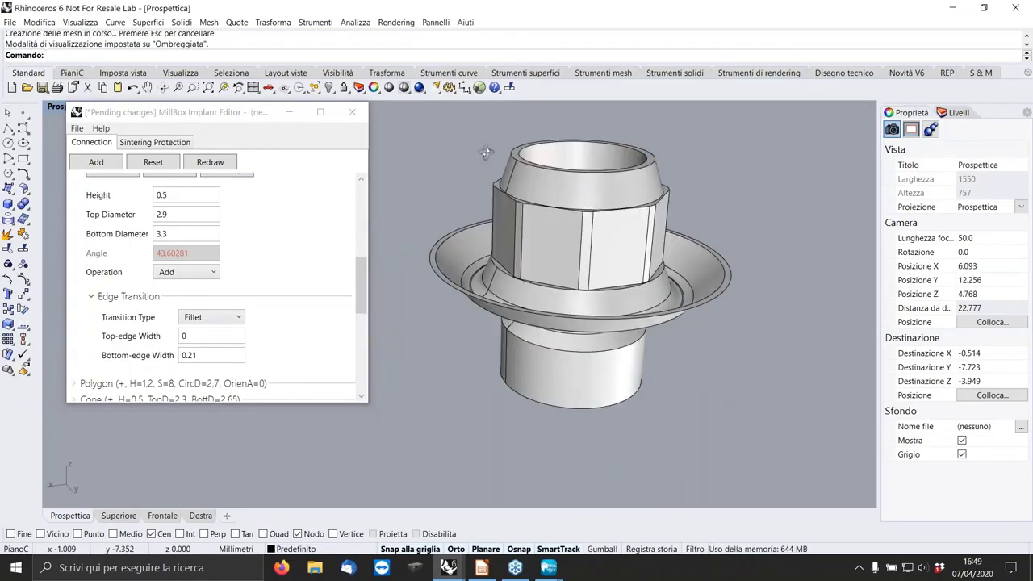
pyautogui.scroll(-5, 457, 271)
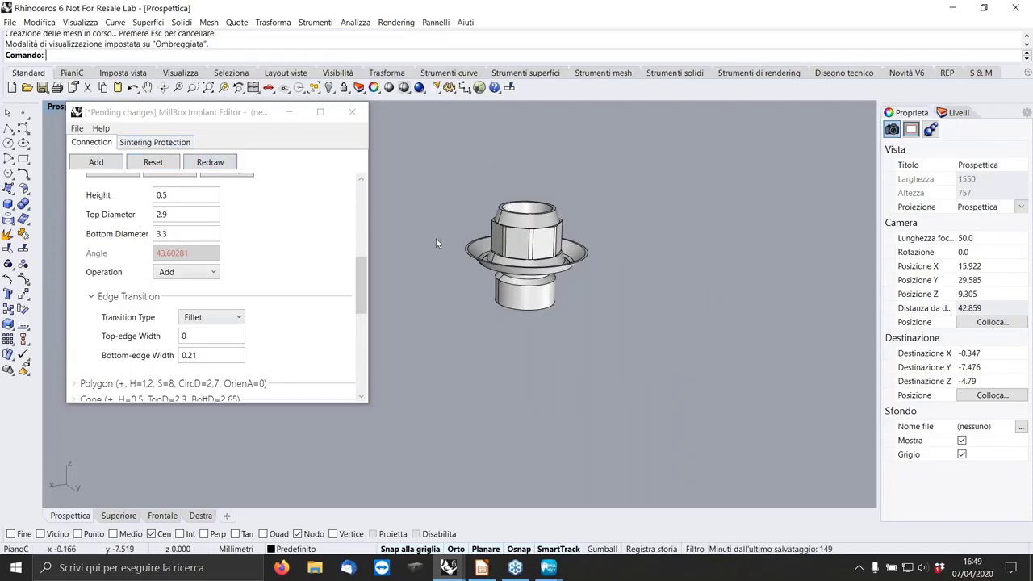
pyautogui.click(133, 146)
pyautogui.click(133, 146)
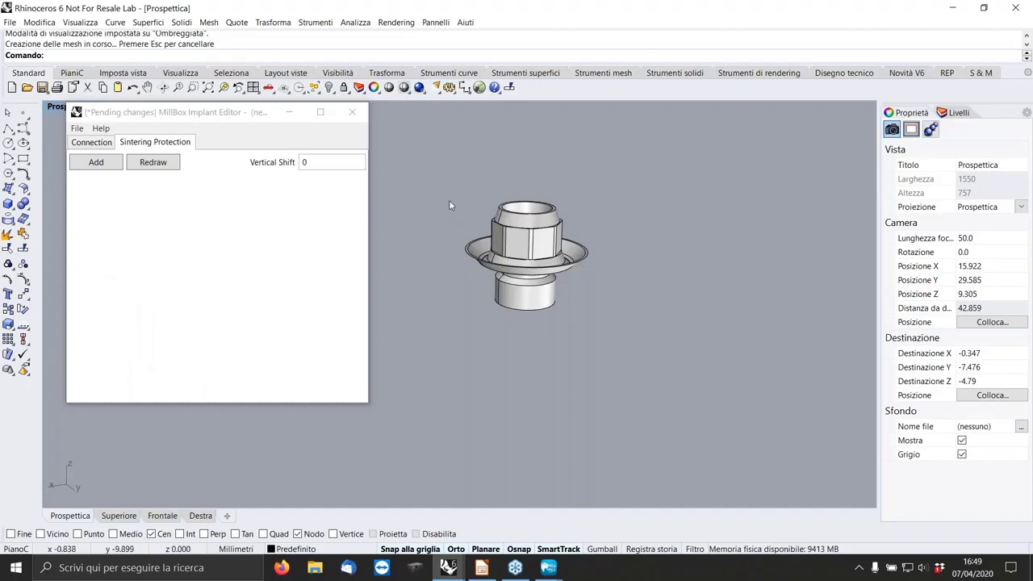
pyautogui.scroll(5, 450, 201)
pyautogui.moveTo(501, 302); pyautogui.dragTo(444, 299, button='right')
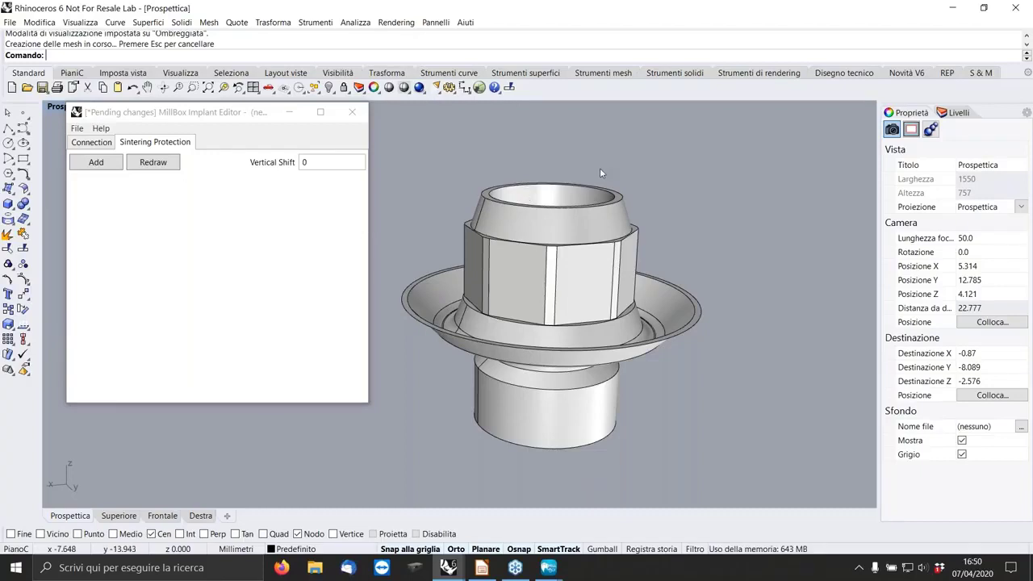
# Add a cylinder to the sintering protection with height 5.2 and diameter 0.2, and redraw the model
pyautogui.click(97, 164)
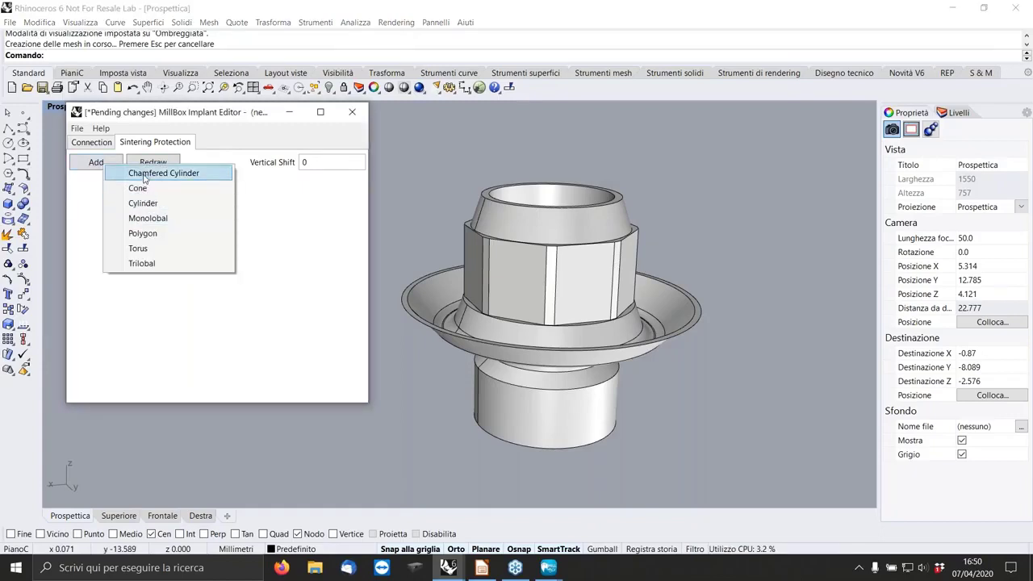
pyautogui.click(145, 204)
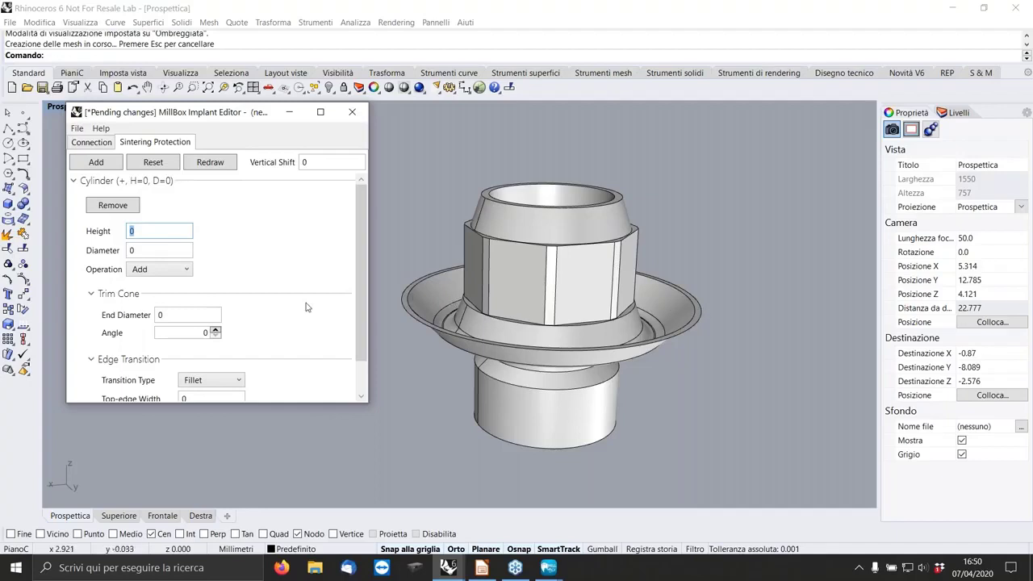
pyautogui.write('5.2')
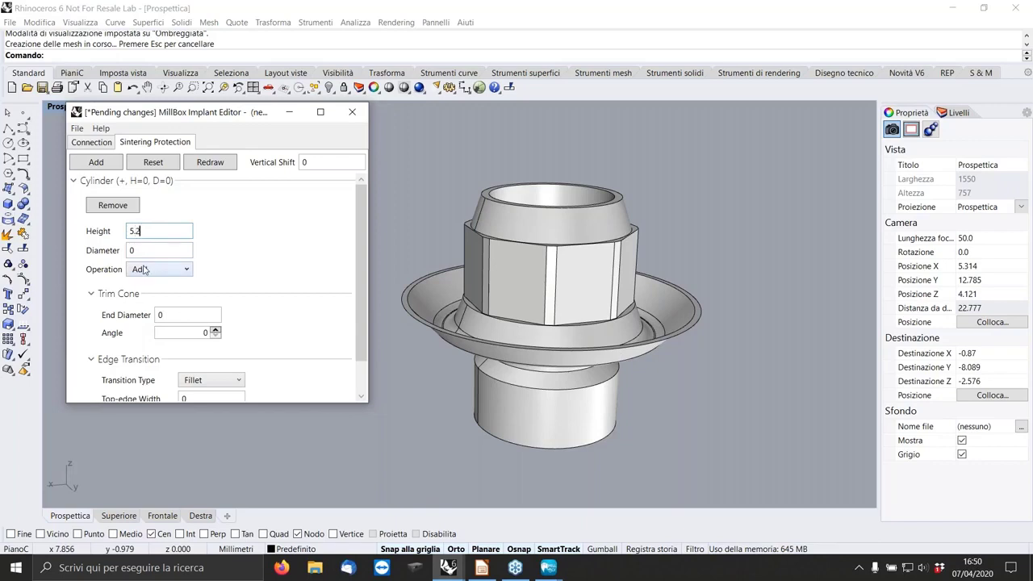
pyautogui.click(159, 250)
pyautogui.write('0.2')
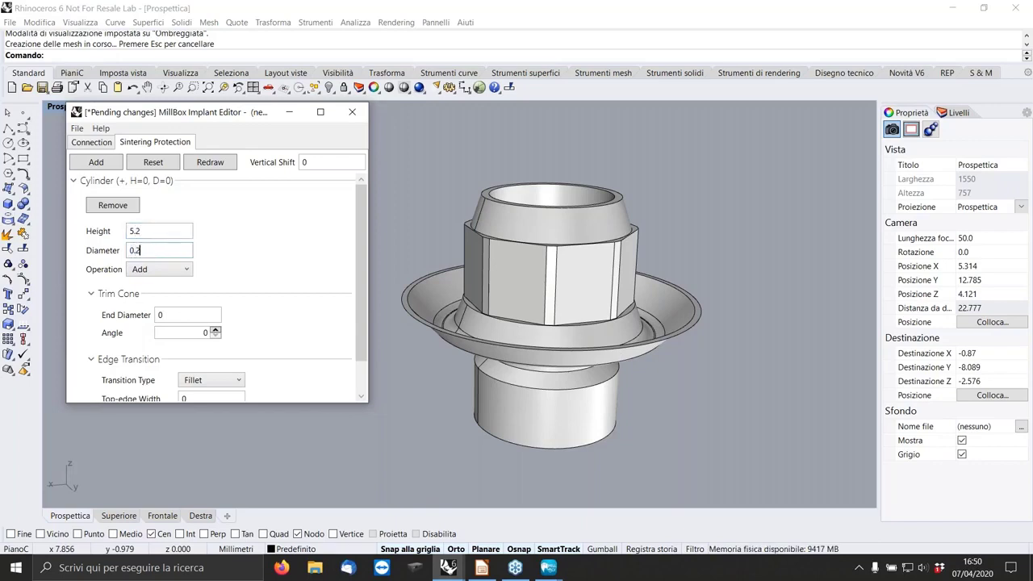
pyautogui.click(211, 163)
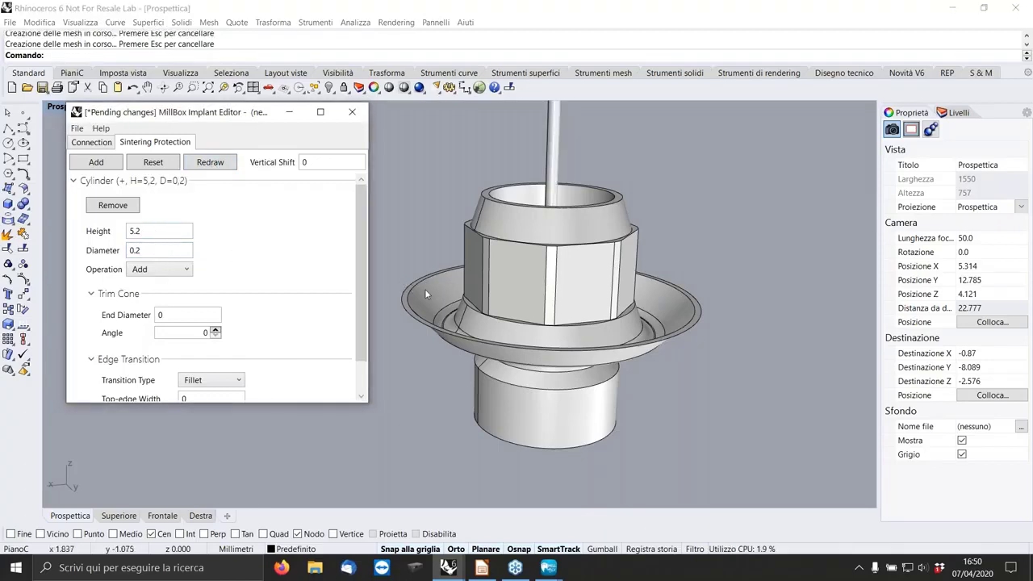
# Set the sintering protection cylinder's height to 0.2 and its diameter to 5.2, and redraw the model
pyautogui.moveTo(425, 289); pyautogui.dragTo(443, 274, button='right')
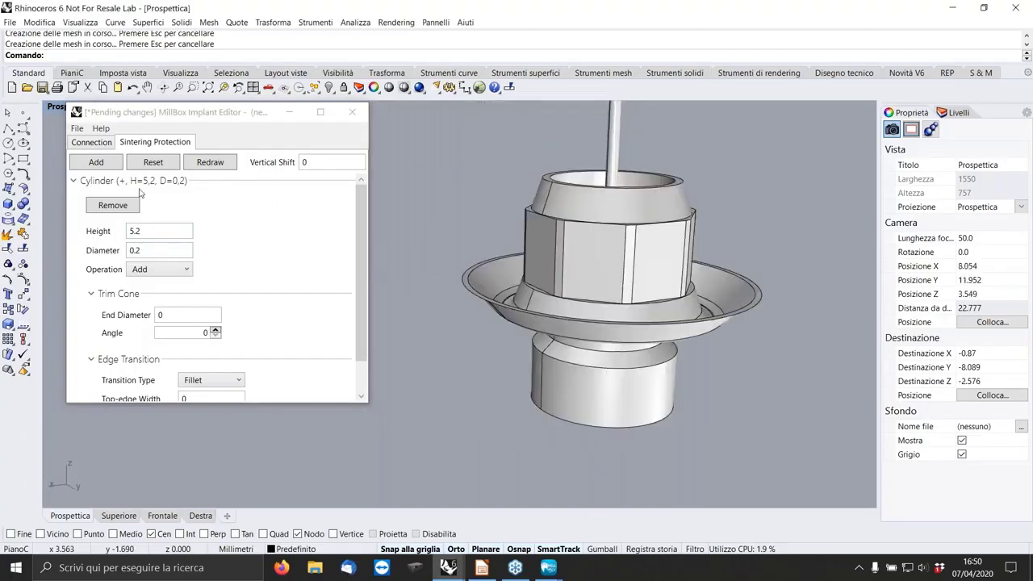
pyautogui.doubleClick(154, 231)
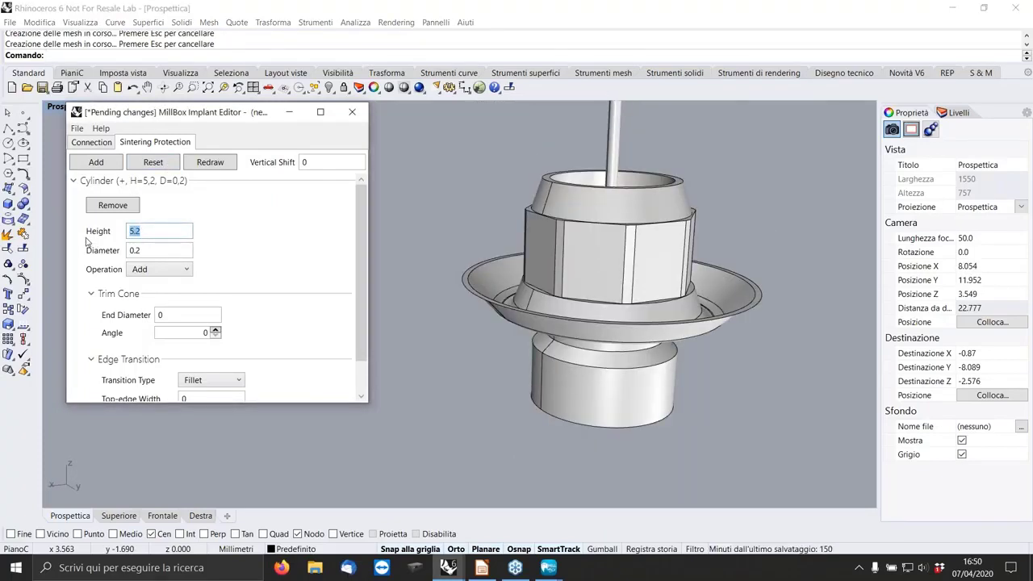
pyautogui.write('0.2')
pyautogui.doubleClick(149, 251)
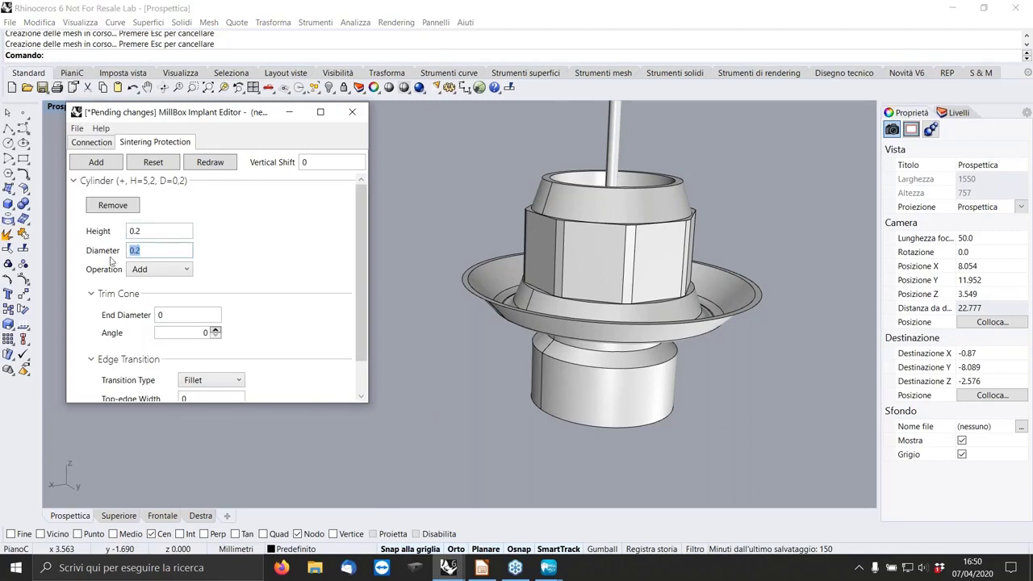
pyautogui.write('5.2')
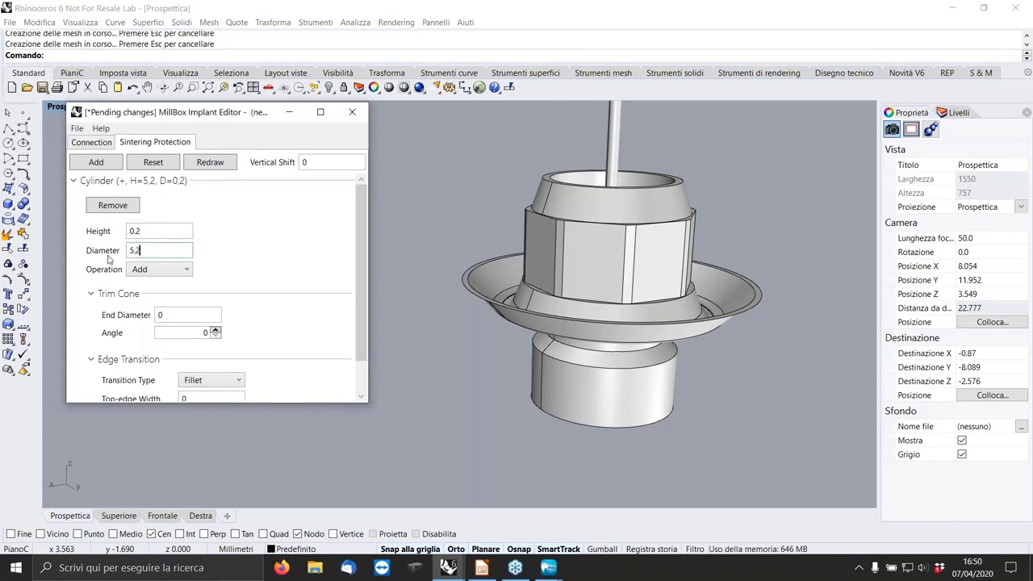
pyautogui.click(210, 164)
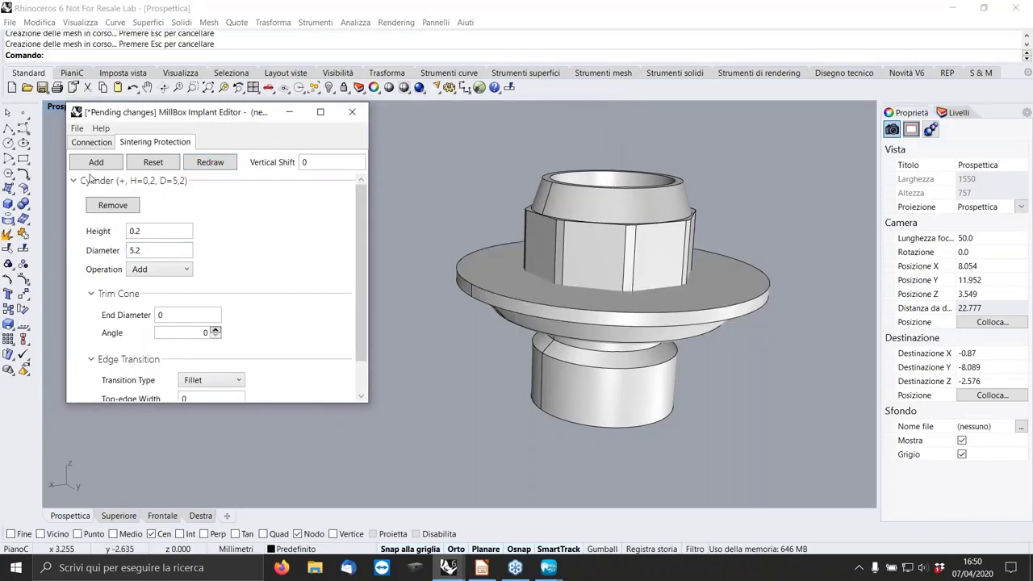
# Add a second sintering protection cylinder with height 1.5 and diameter 3, checking proportions in the four-view layout, and redraw
pyautogui.click(97, 163)
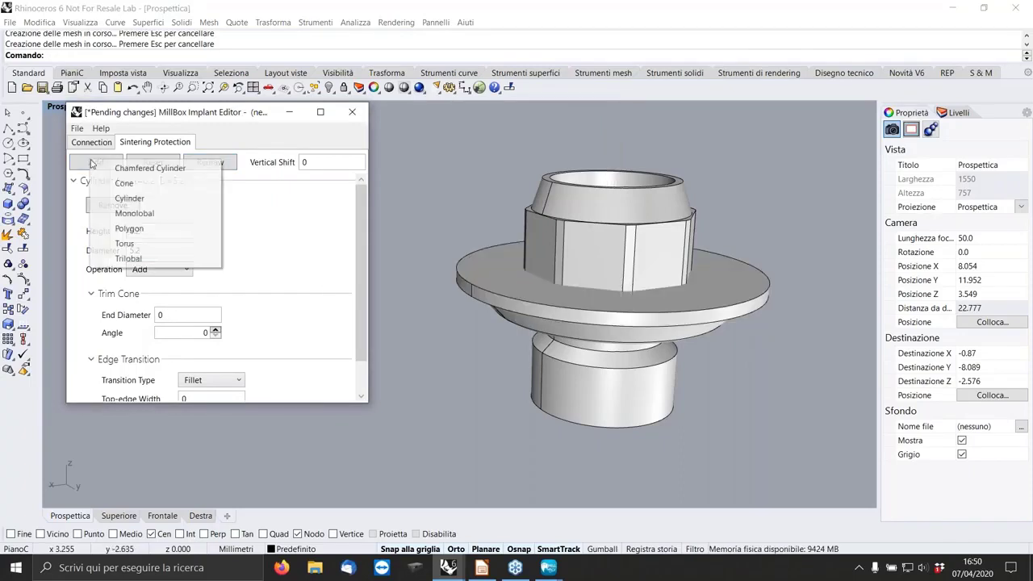
pyautogui.click(129, 199)
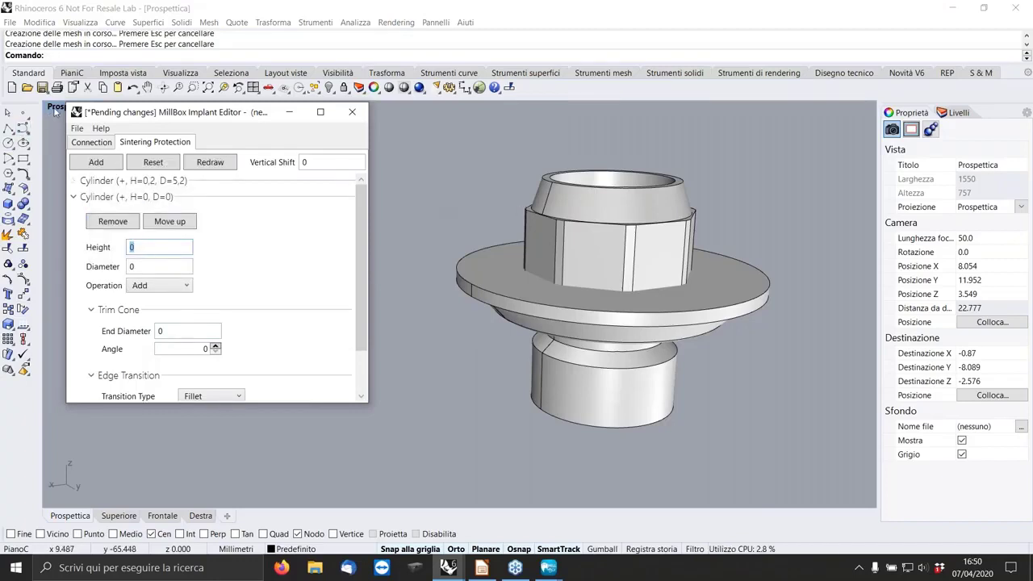
pyautogui.doubleClick(55, 107)
pyautogui.scroll(5, 673, 396)
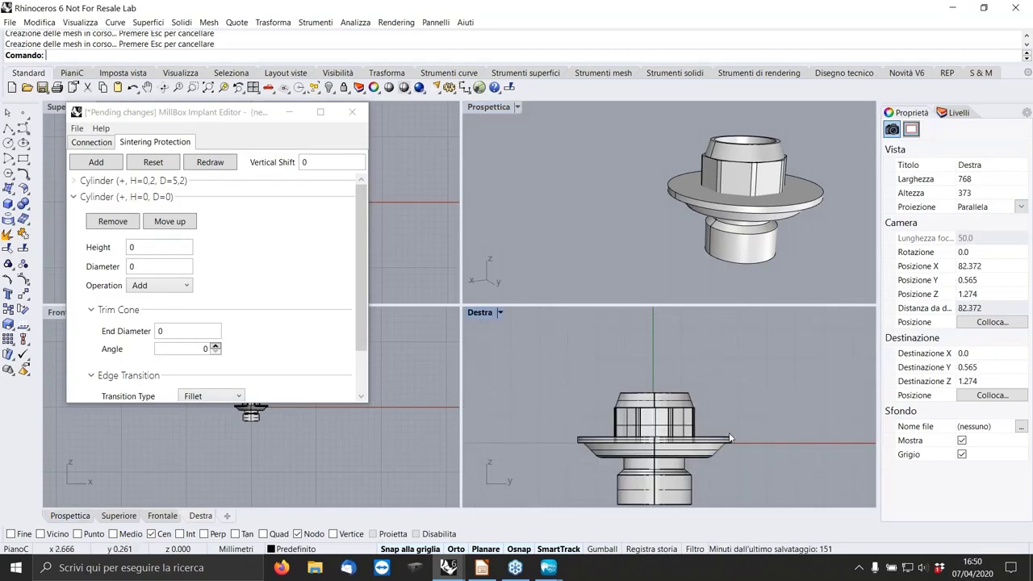
pyautogui.click(138, 246)
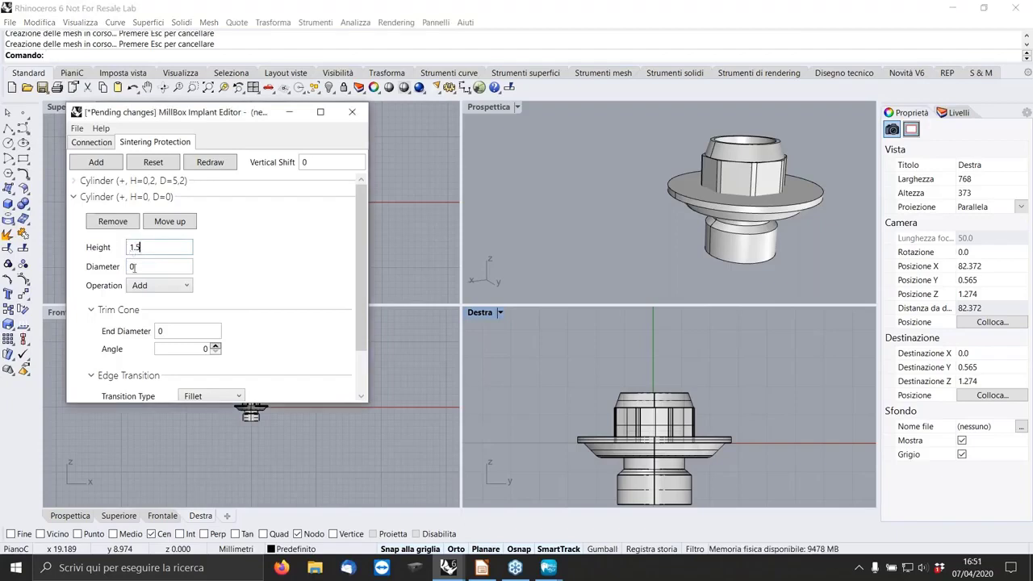
pyautogui.click(148, 269)
pyautogui.write('3')
pyautogui.click(215, 164)
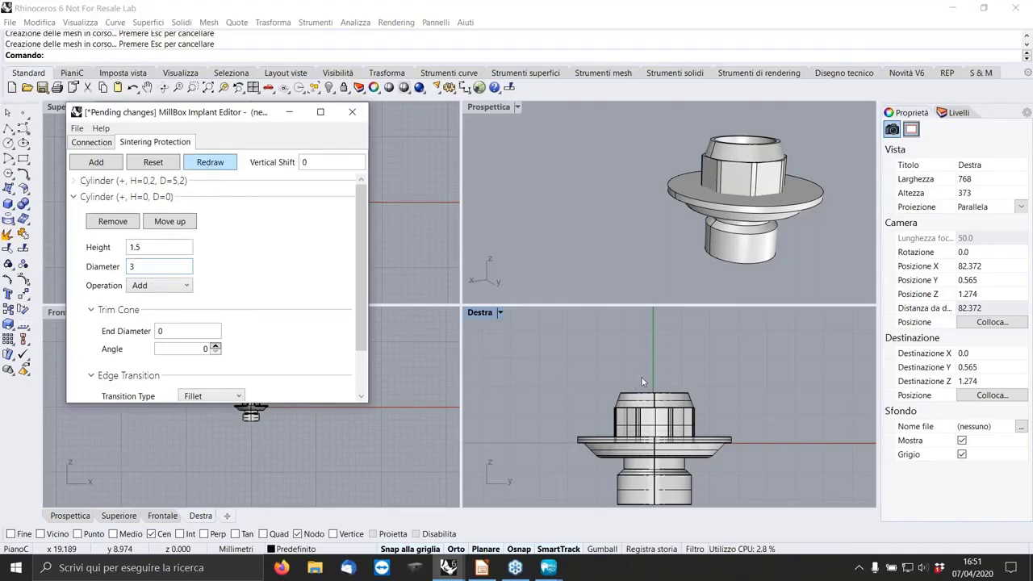
# Display the perspective view in semitransparent mode and examine how the second protection cylinder covers the connection, including in the side view
pyautogui.click(547, 152)
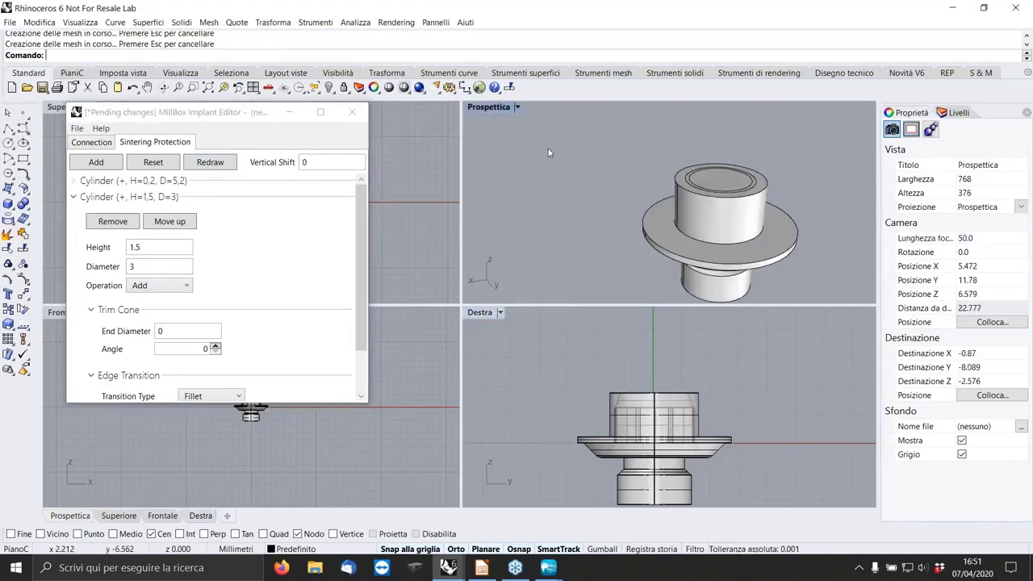
pyautogui.click(517, 108)
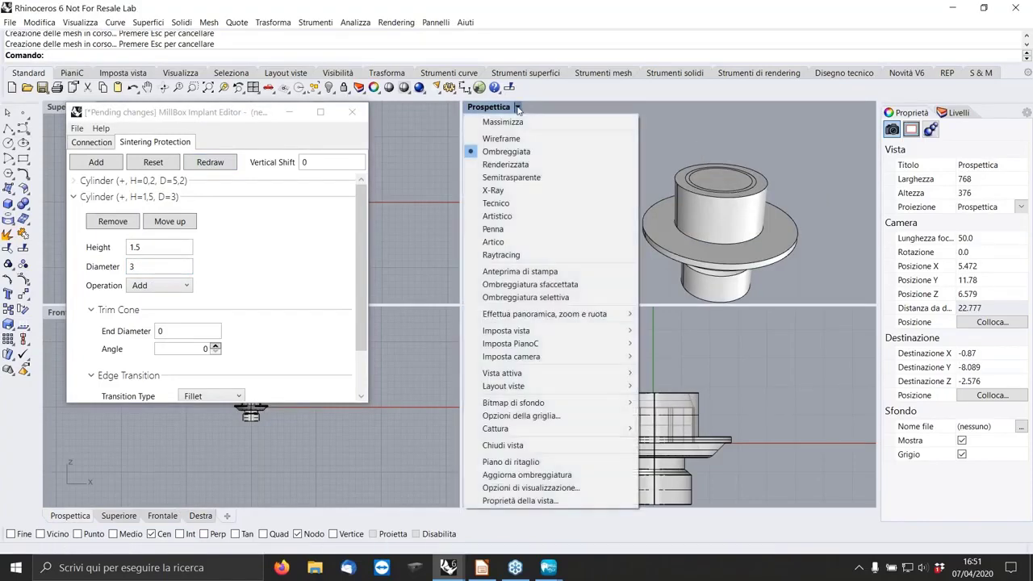
pyautogui.click(508, 177)
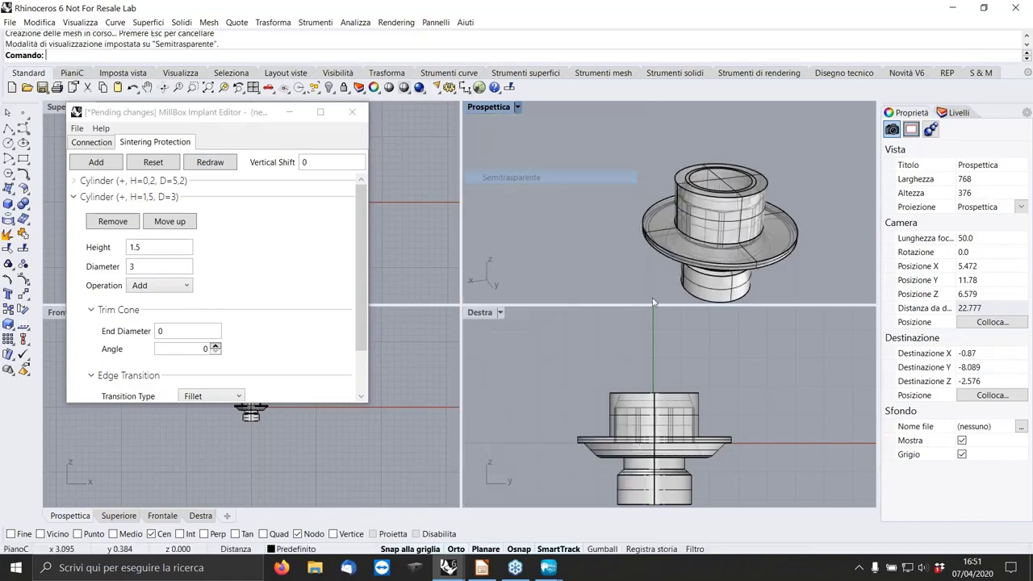
pyautogui.scroll(5, 721, 195)
pyautogui.scroll(-3, 720, 195)
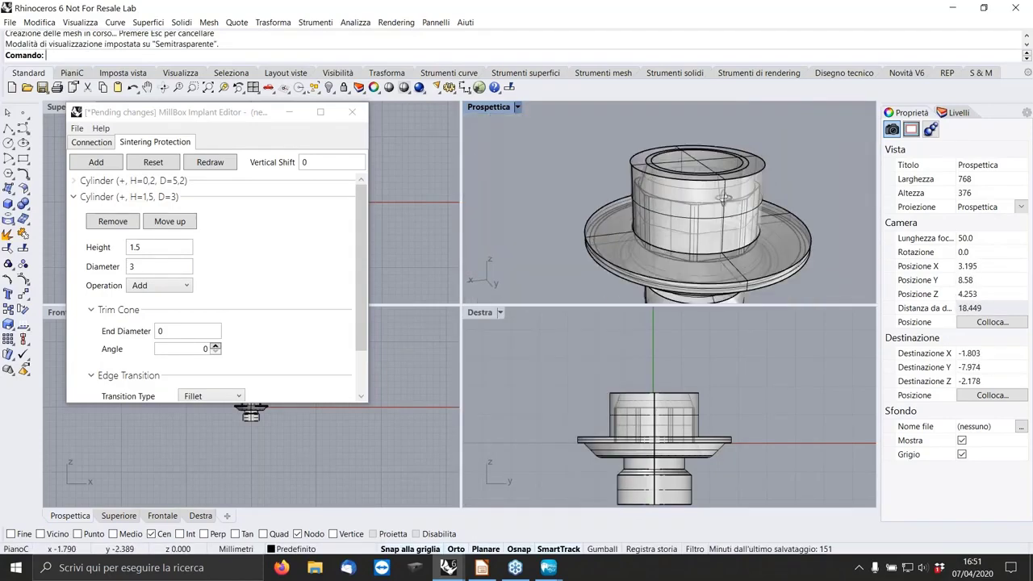
pyautogui.moveTo(720, 196); pyautogui.dragTo(702, 243, button='right')
pyautogui.click(662, 395)
pyautogui.scroll(1, 662, 396)
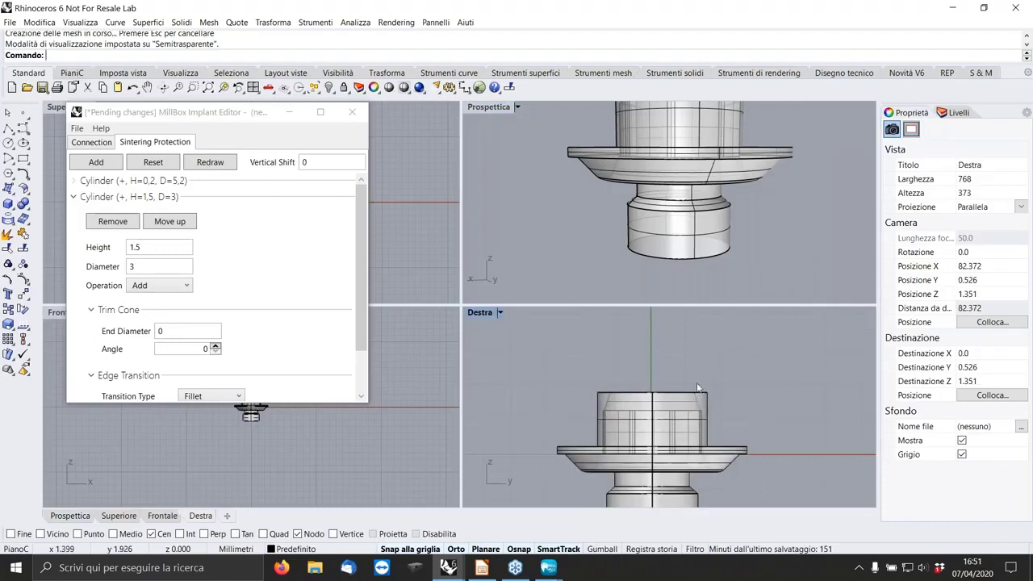
# Set the second sintering protection cylinder's height to 1.7 and its diameter to 3.2, and redraw the model
pyautogui.click(149, 246)
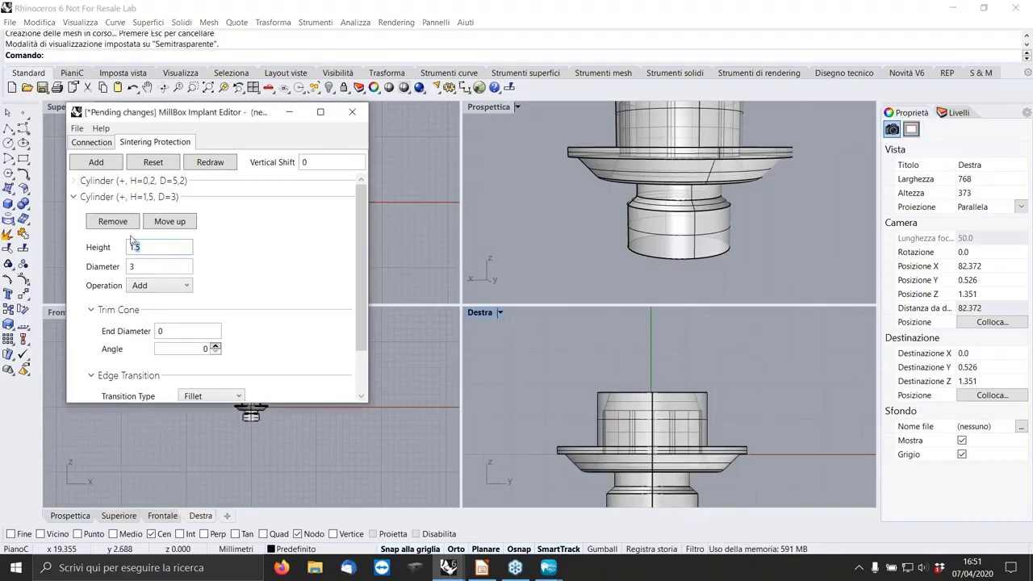
pyautogui.click(158, 266)
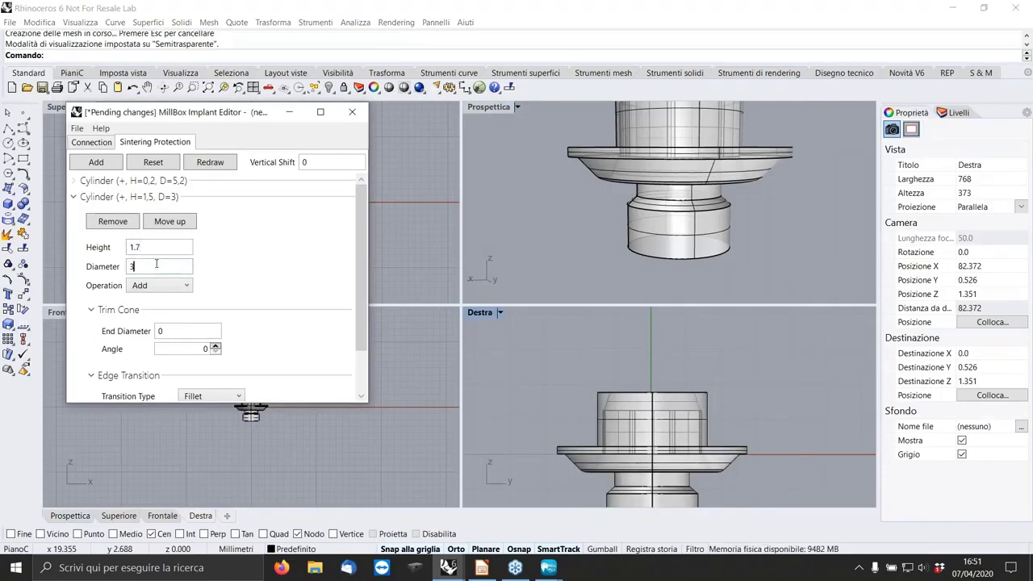
pyautogui.click(234, 165)
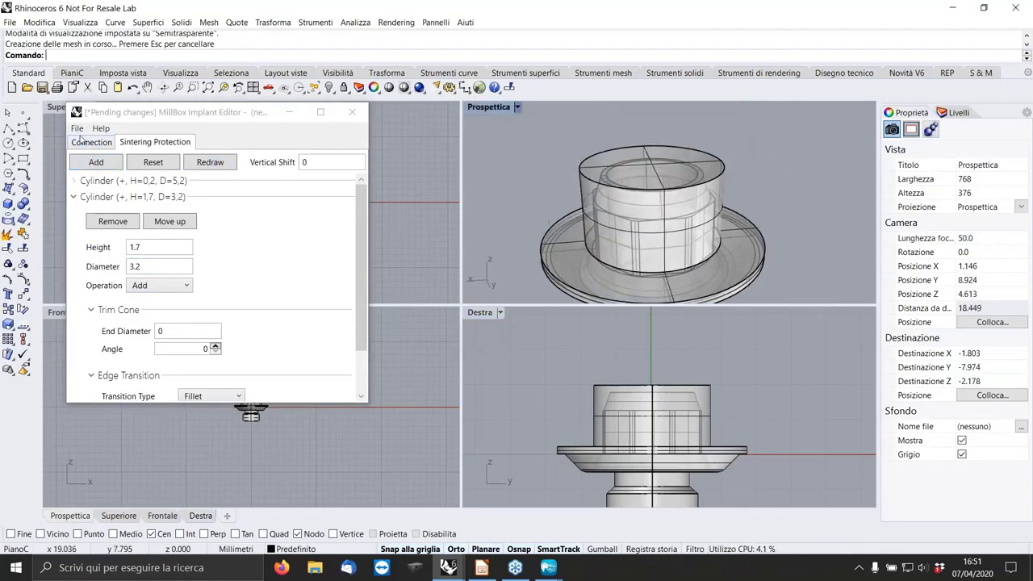
pyautogui.click(81, 138)
pyautogui.click(77, 128)
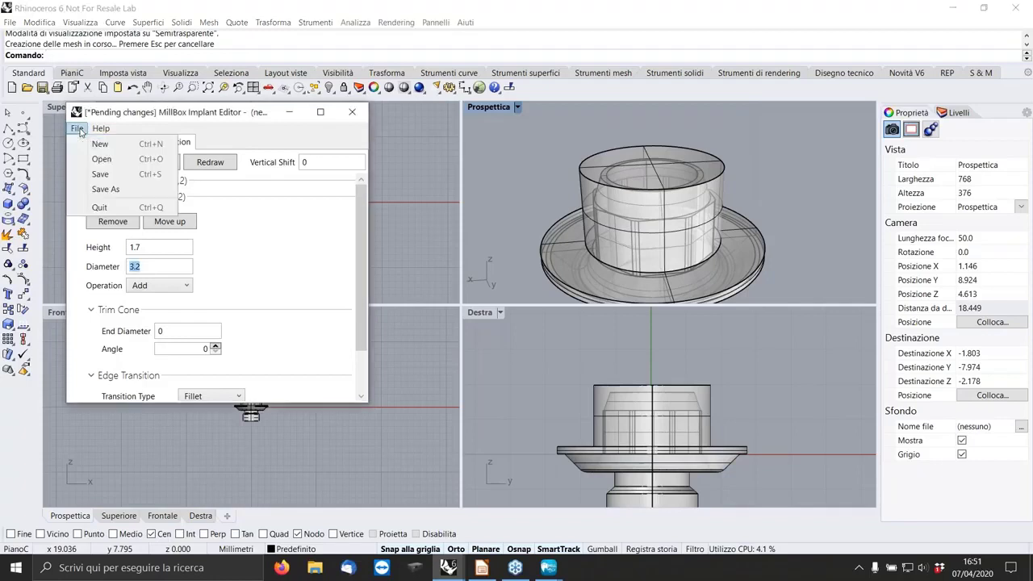
pyautogui.click(248, 127)
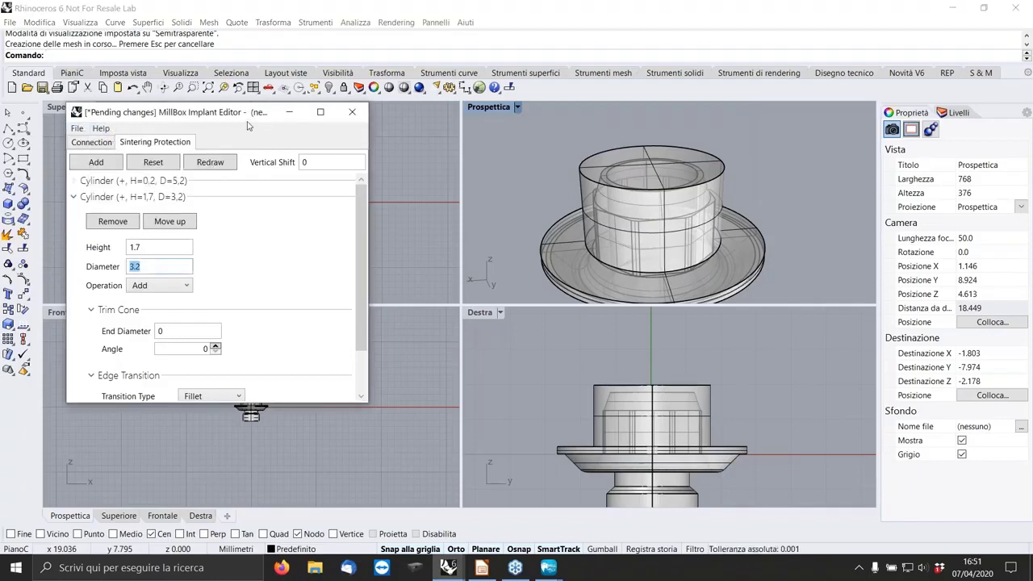
# Return the perspective view to shaded display and examine the complete sintering protection around the connection
pyautogui.click(516, 106)
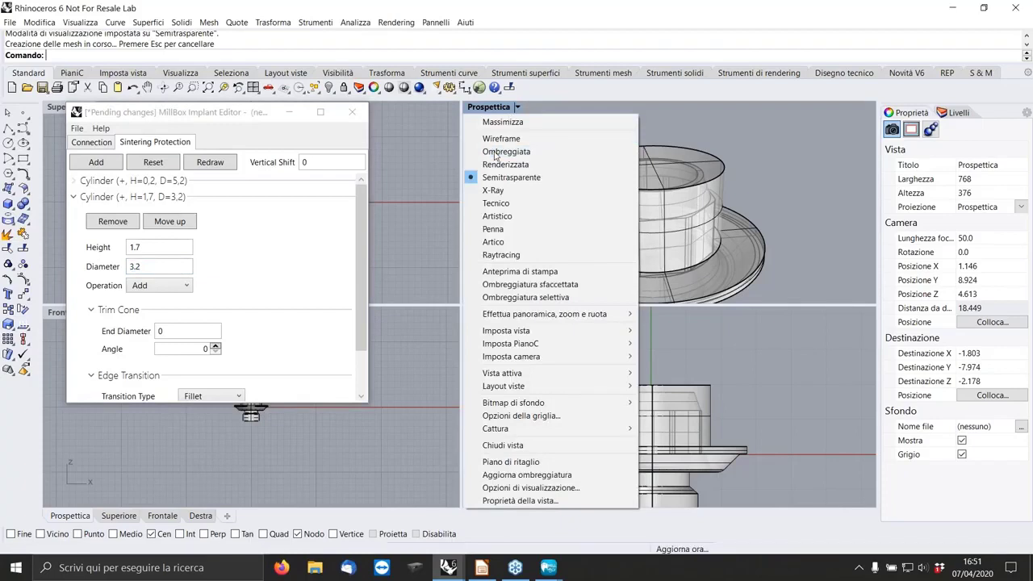
pyautogui.click(496, 154)
pyautogui.moveTo(686, 184)
pyautogui.mouseDown(button='right')
pyautogui.moveTo(684, 202)
pyautogui.moveTo(674, 180)
pyautogui.mouseUp(button='right')
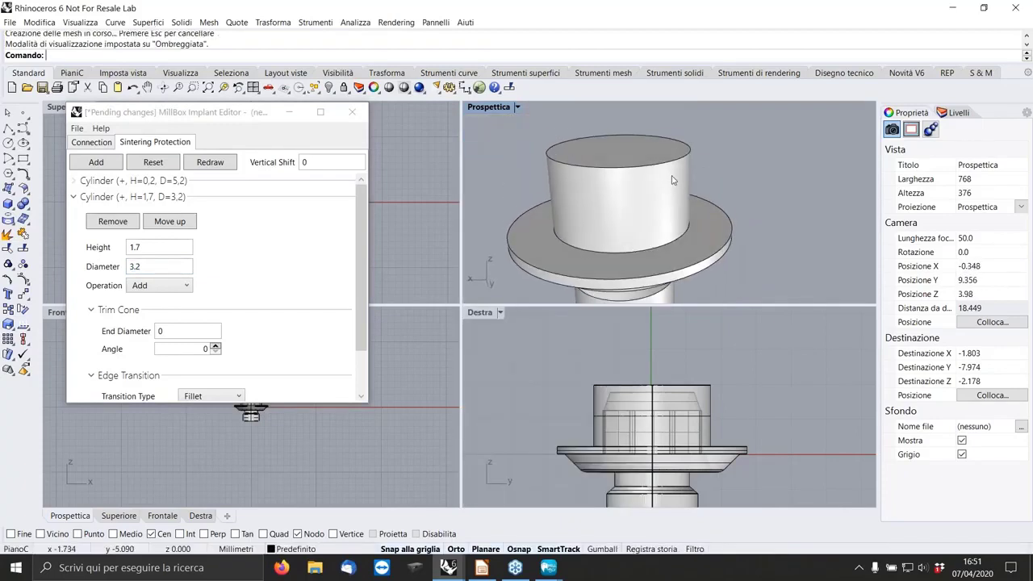
pyautogui.scroll(-3, 657, 244)
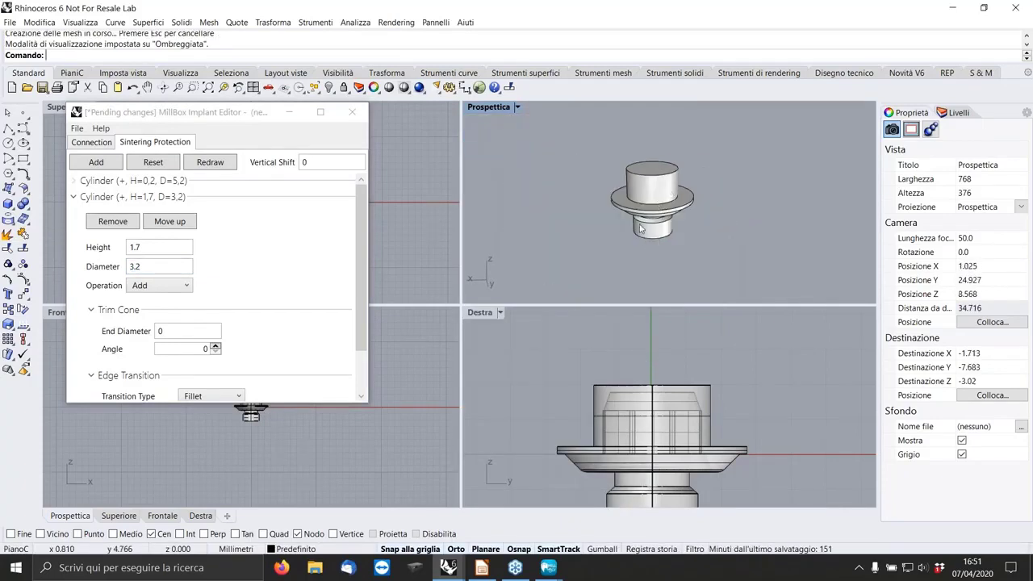
pyautogui.scroll(2, 633, 192)
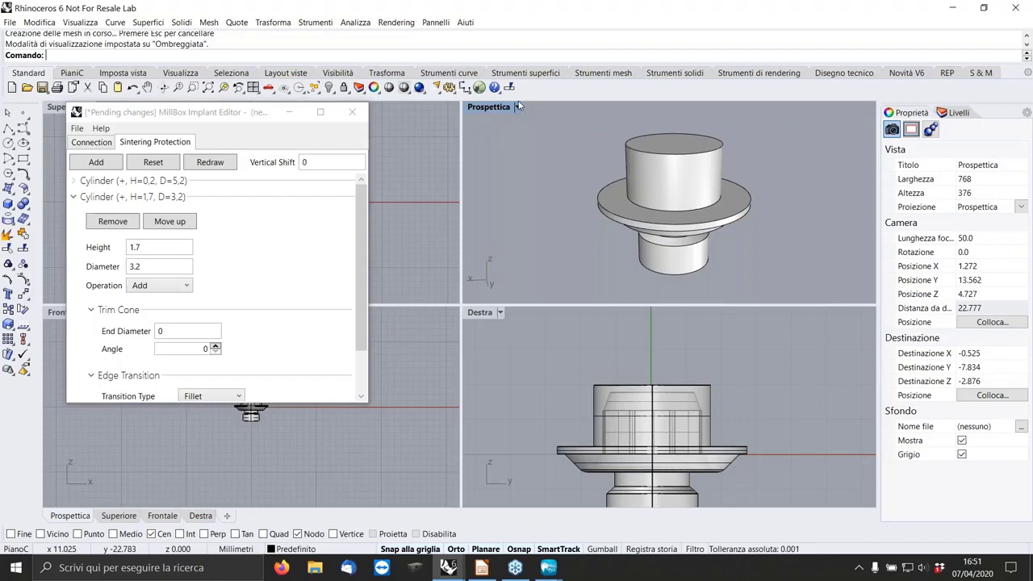
# Switch to LibreOffice Impress, start the slide show from the current slide, and advance to the "Import a geometry" slide
pyautogui.click(92, 146)
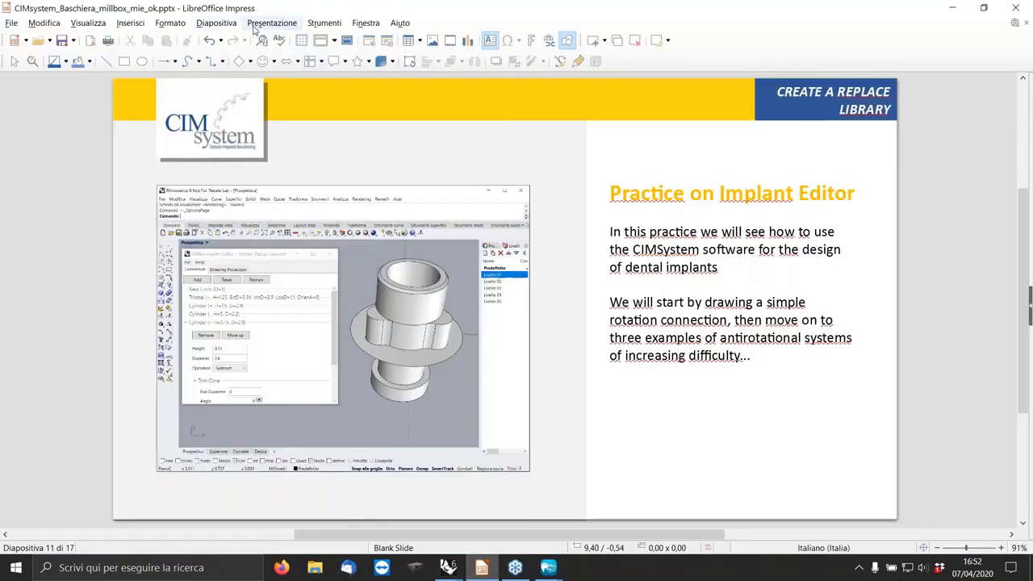
pyautogui.click(270, 23)
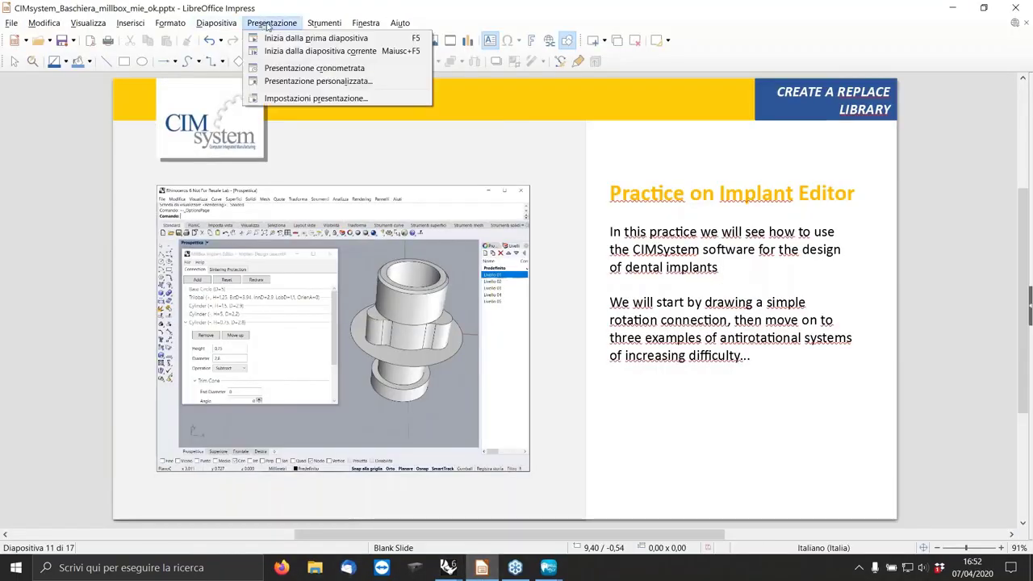
pyautogui.click(320, 51)
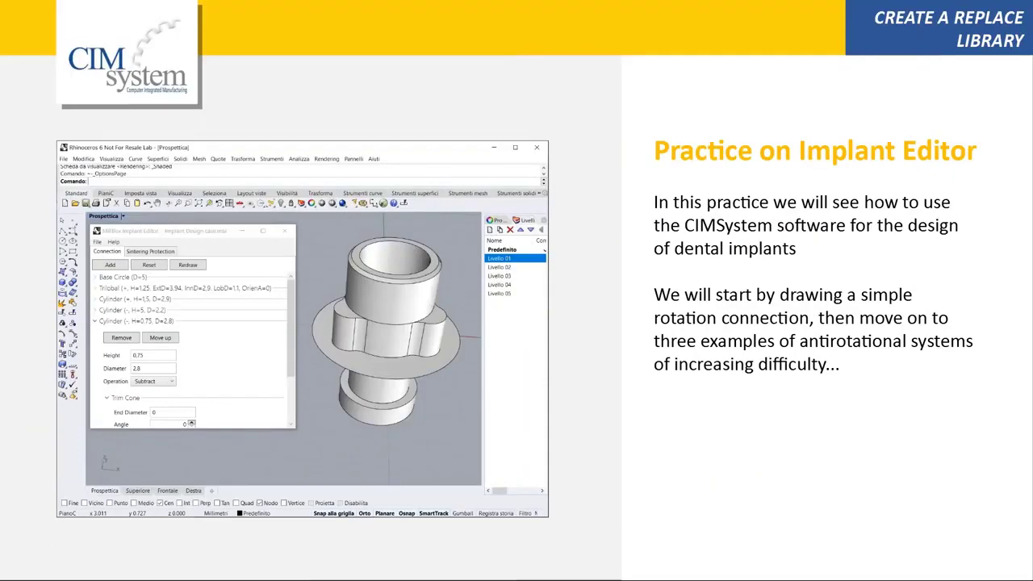
pyautogui.press('Right')
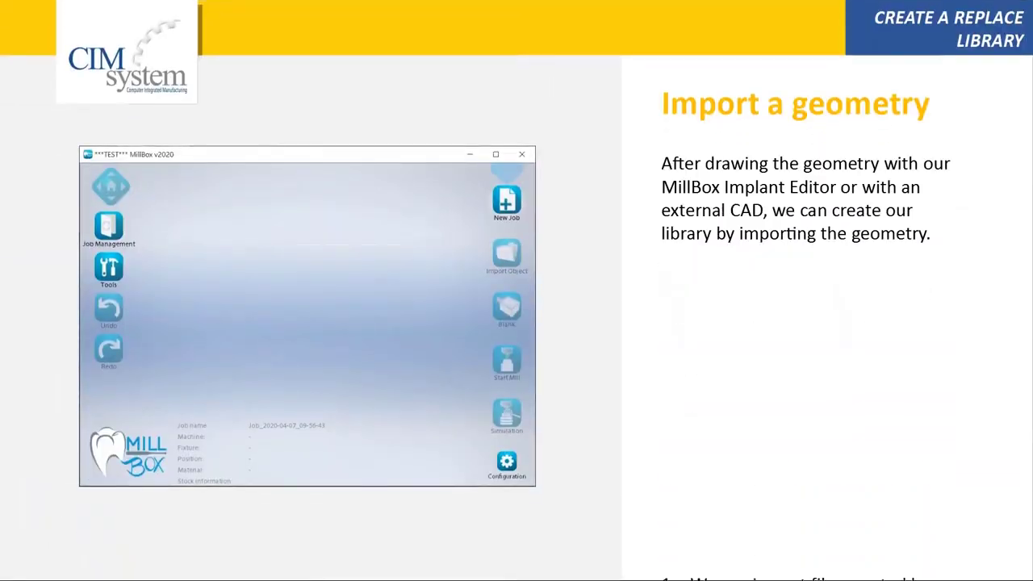